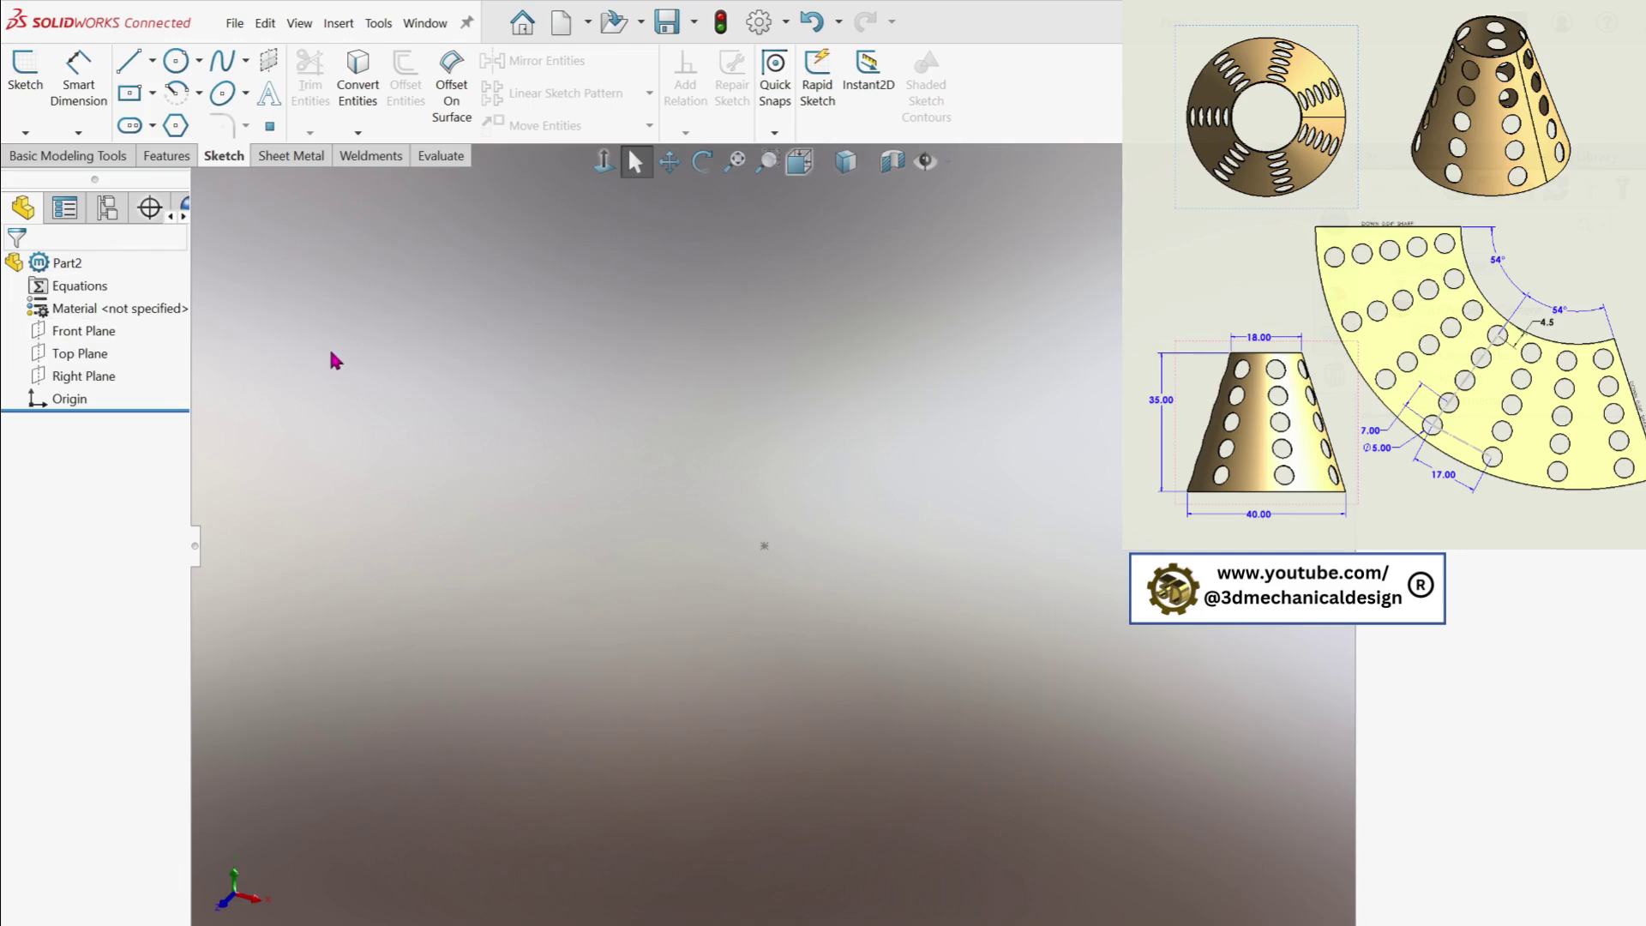
Add a reference plane, Plane1, offset 35.00 from the Front Plane
key(s)
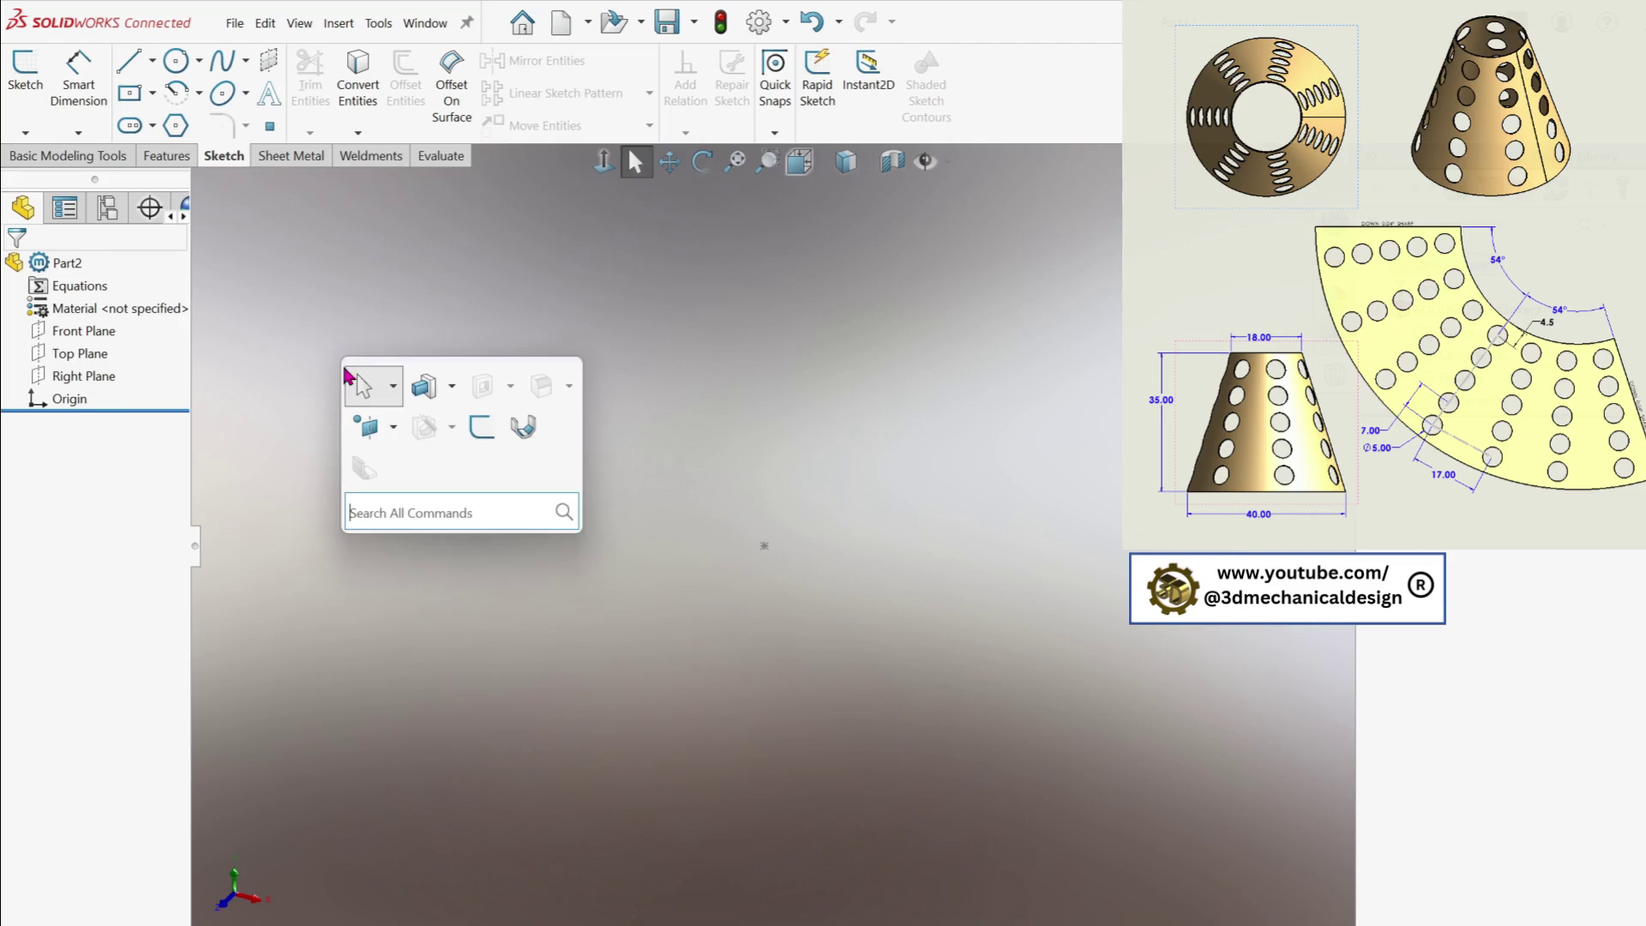
click(396, 428)
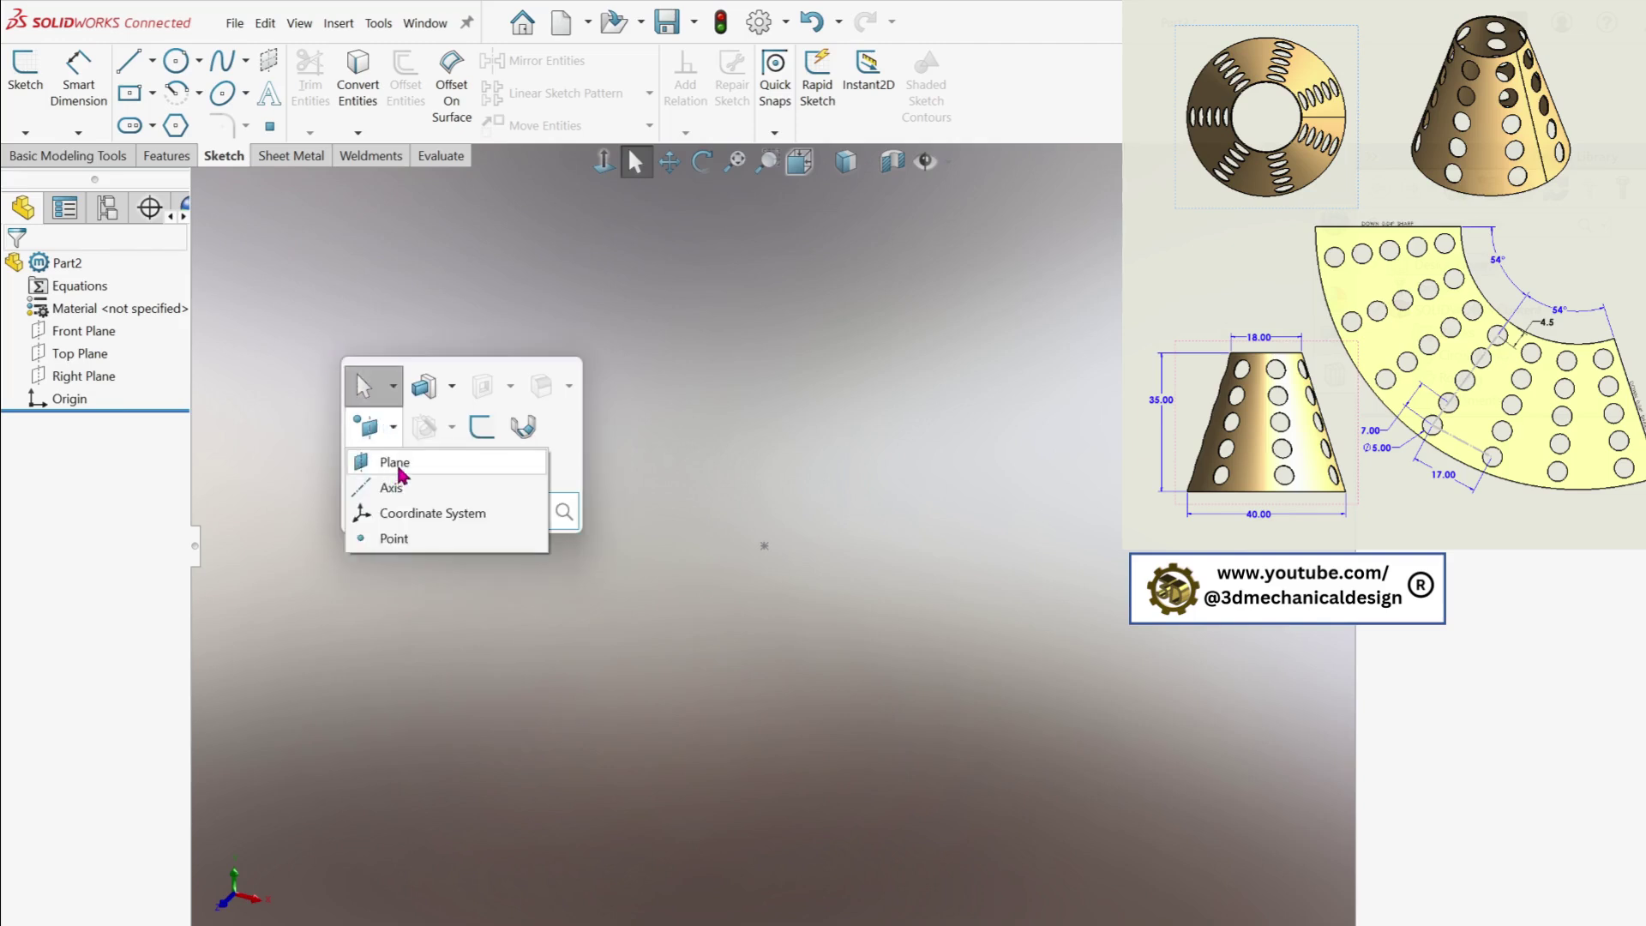
click(395, 463)
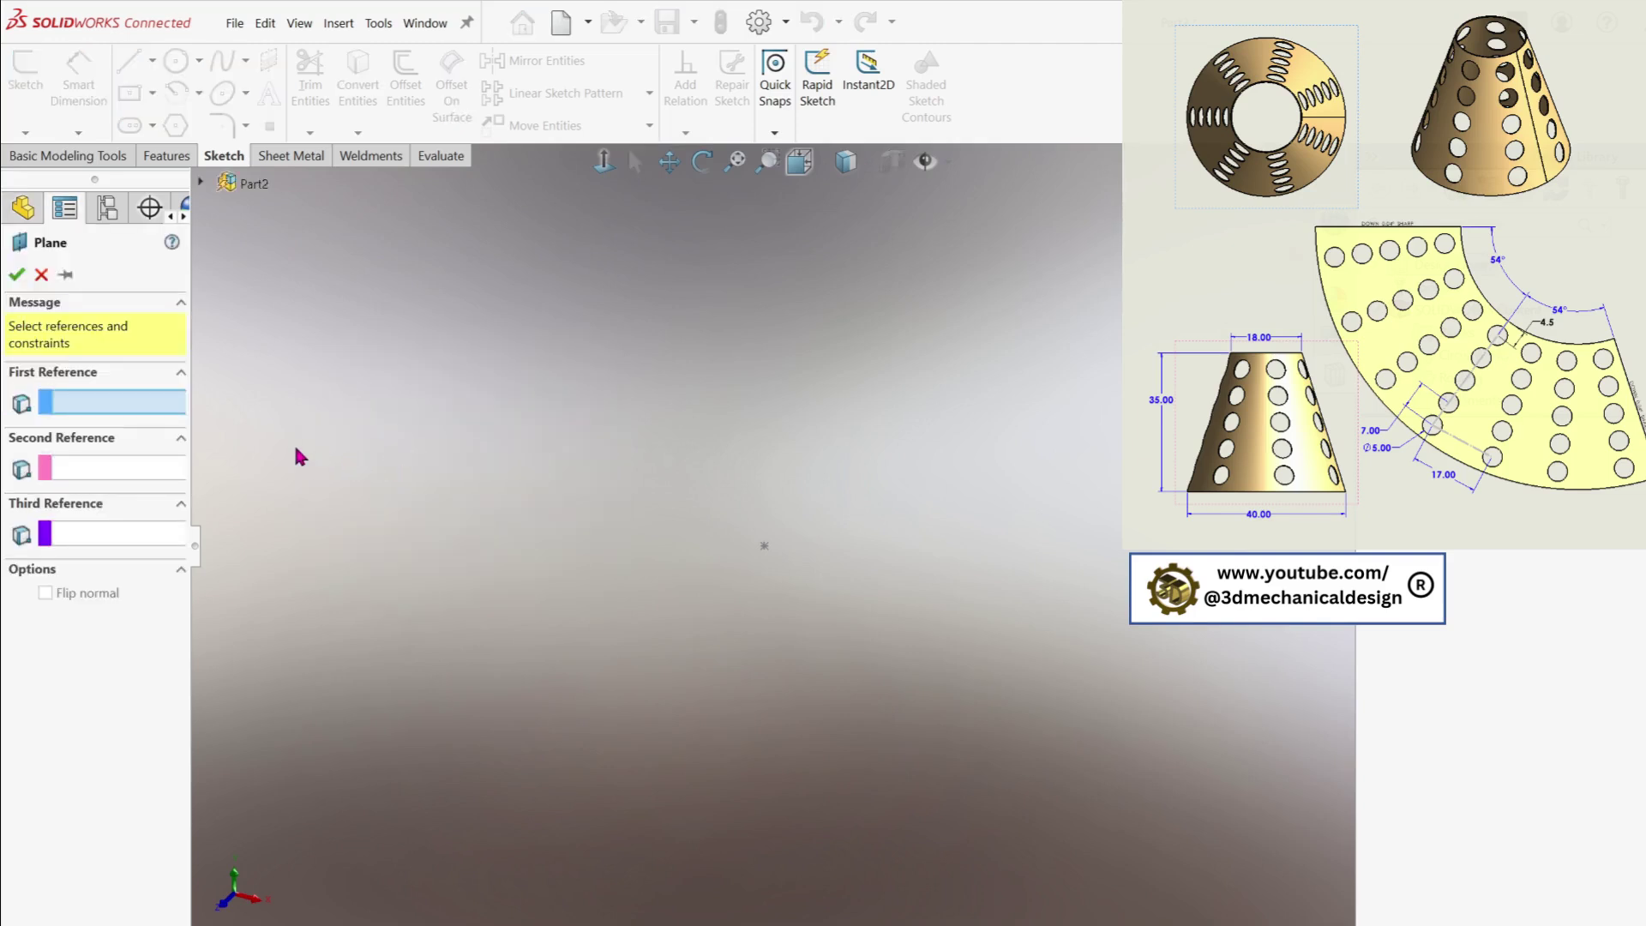
click(201, 183)
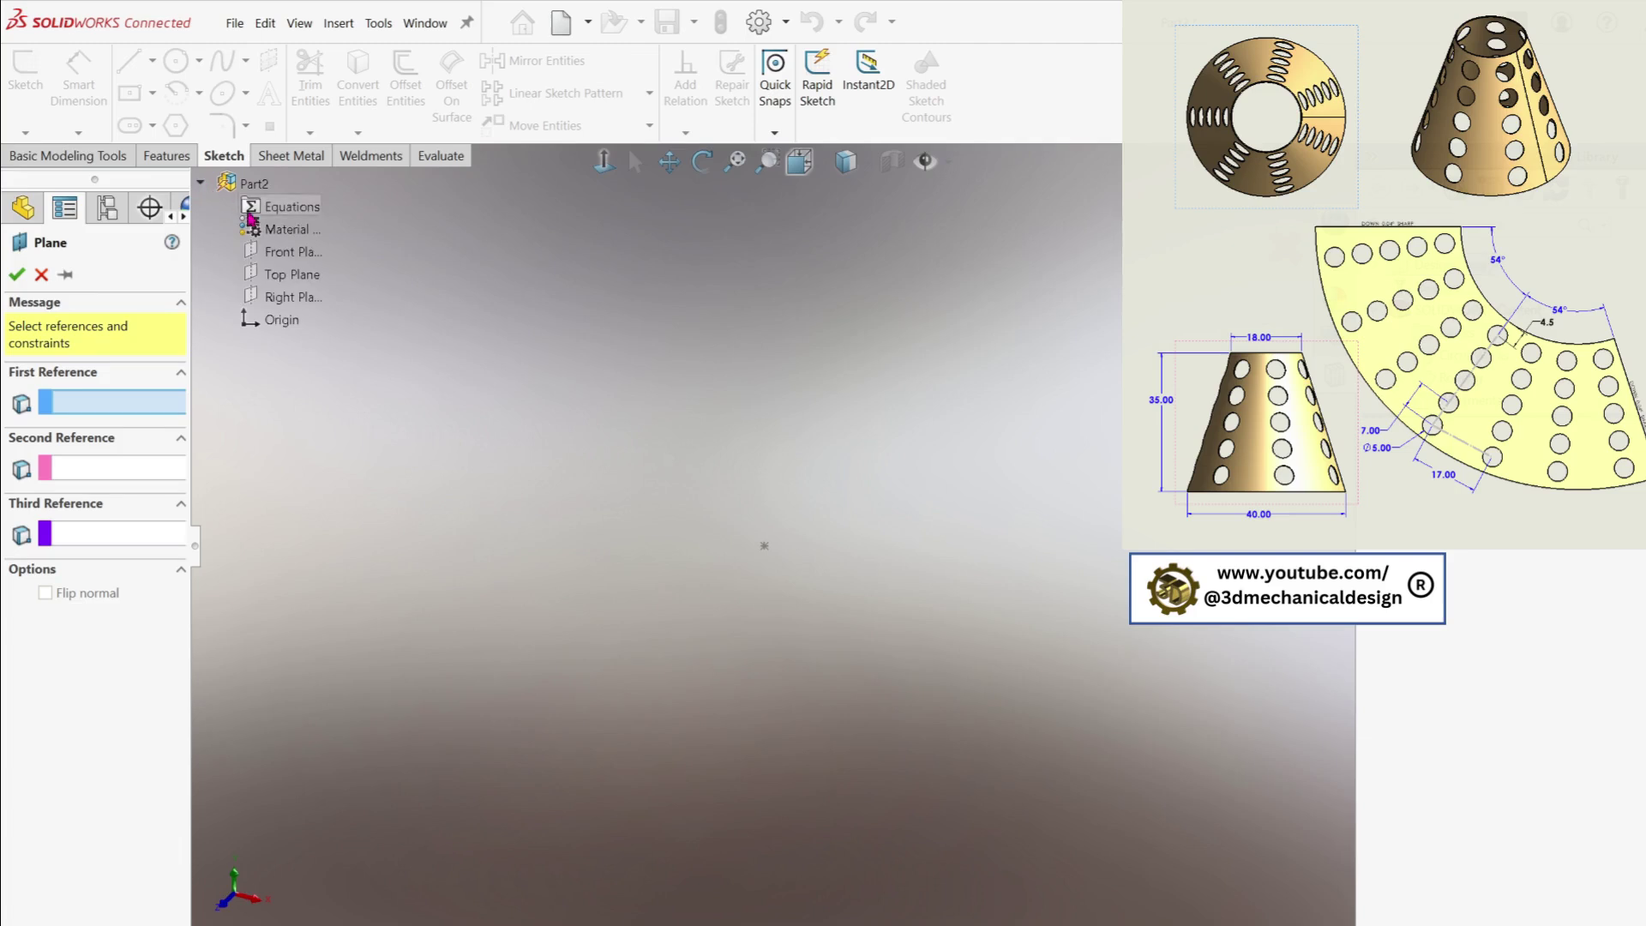
click(290, 252)
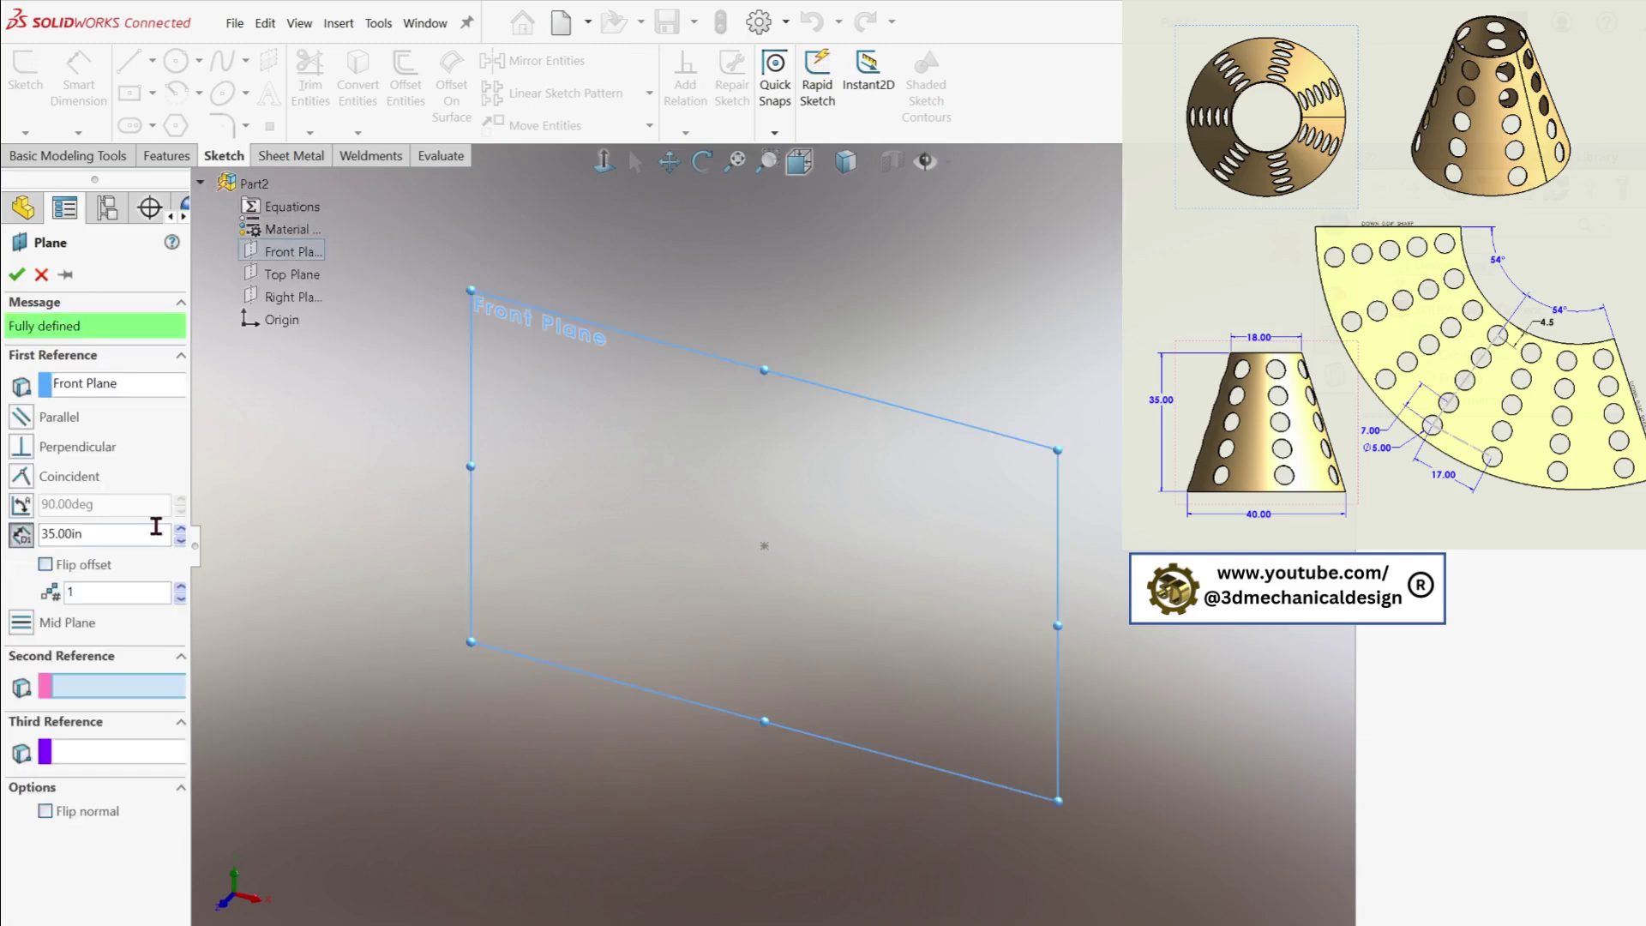
drag(92, 535, 42, 538)
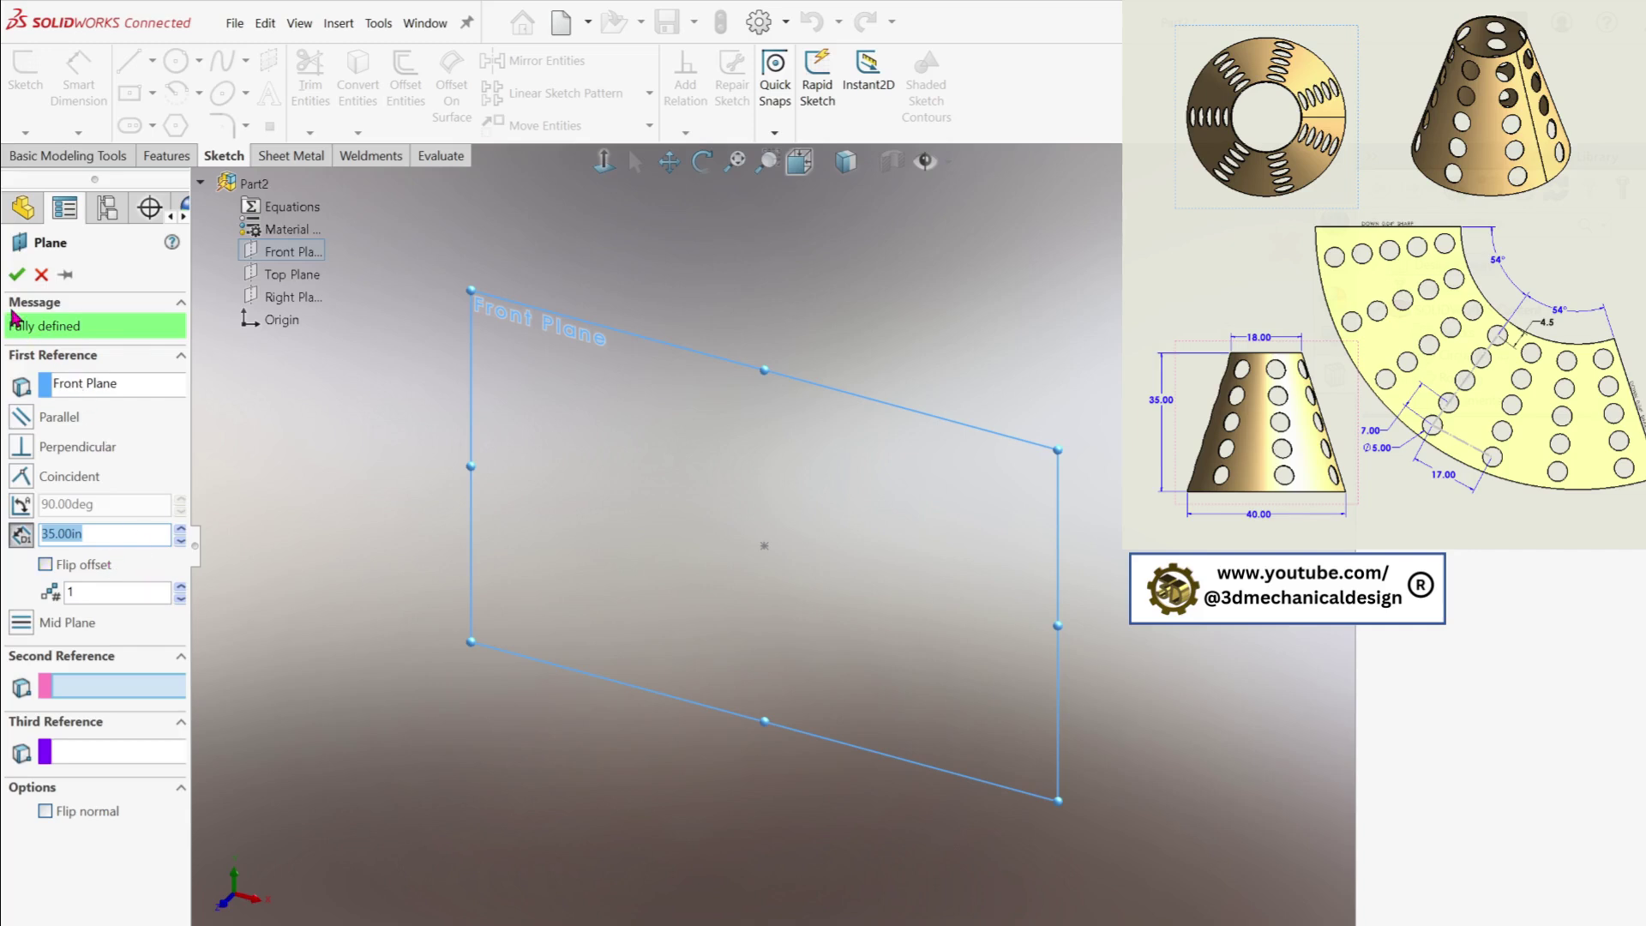
click(16, 275)
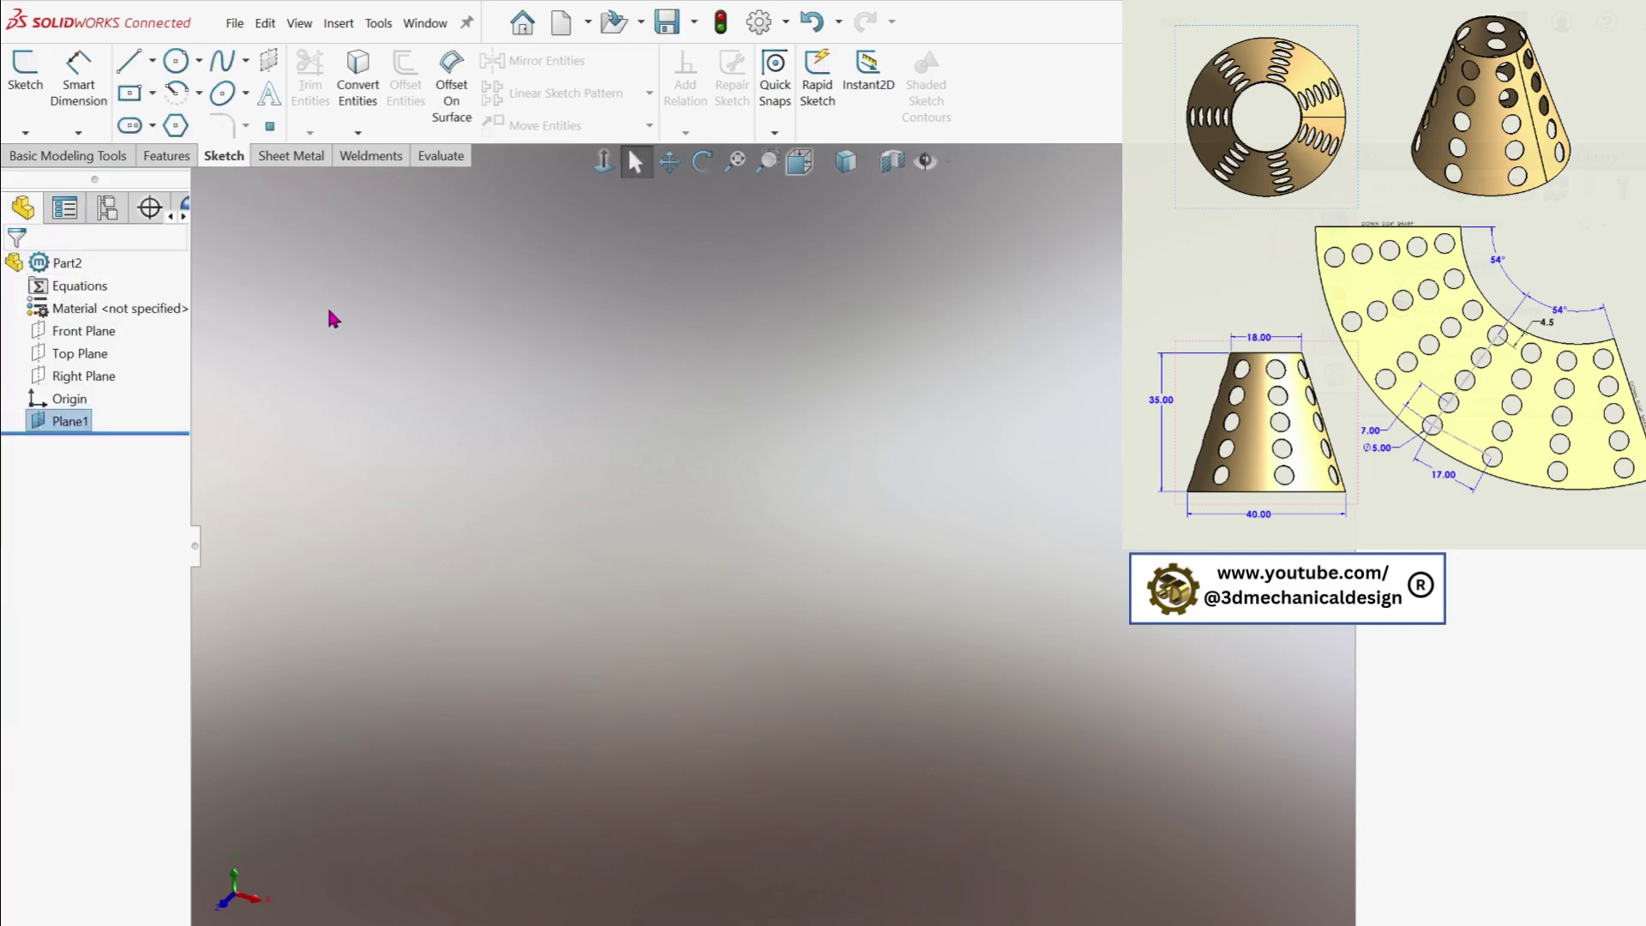
Select the Front Plane and turn the view normal to it
click(668, 161)
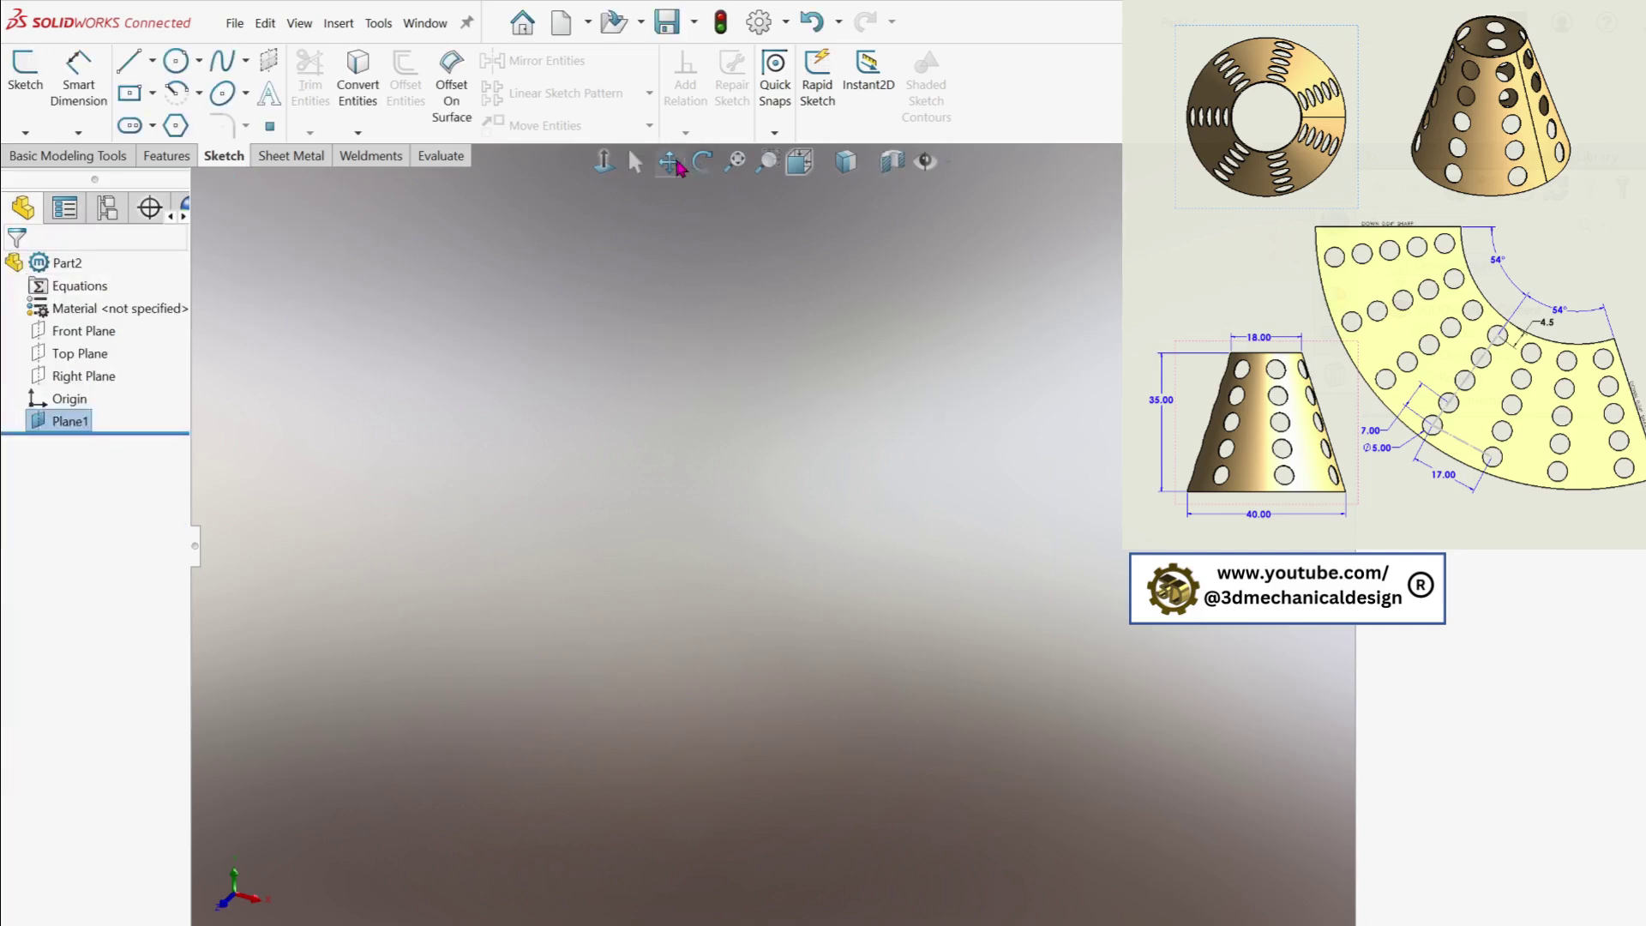
right_click(69, 424)
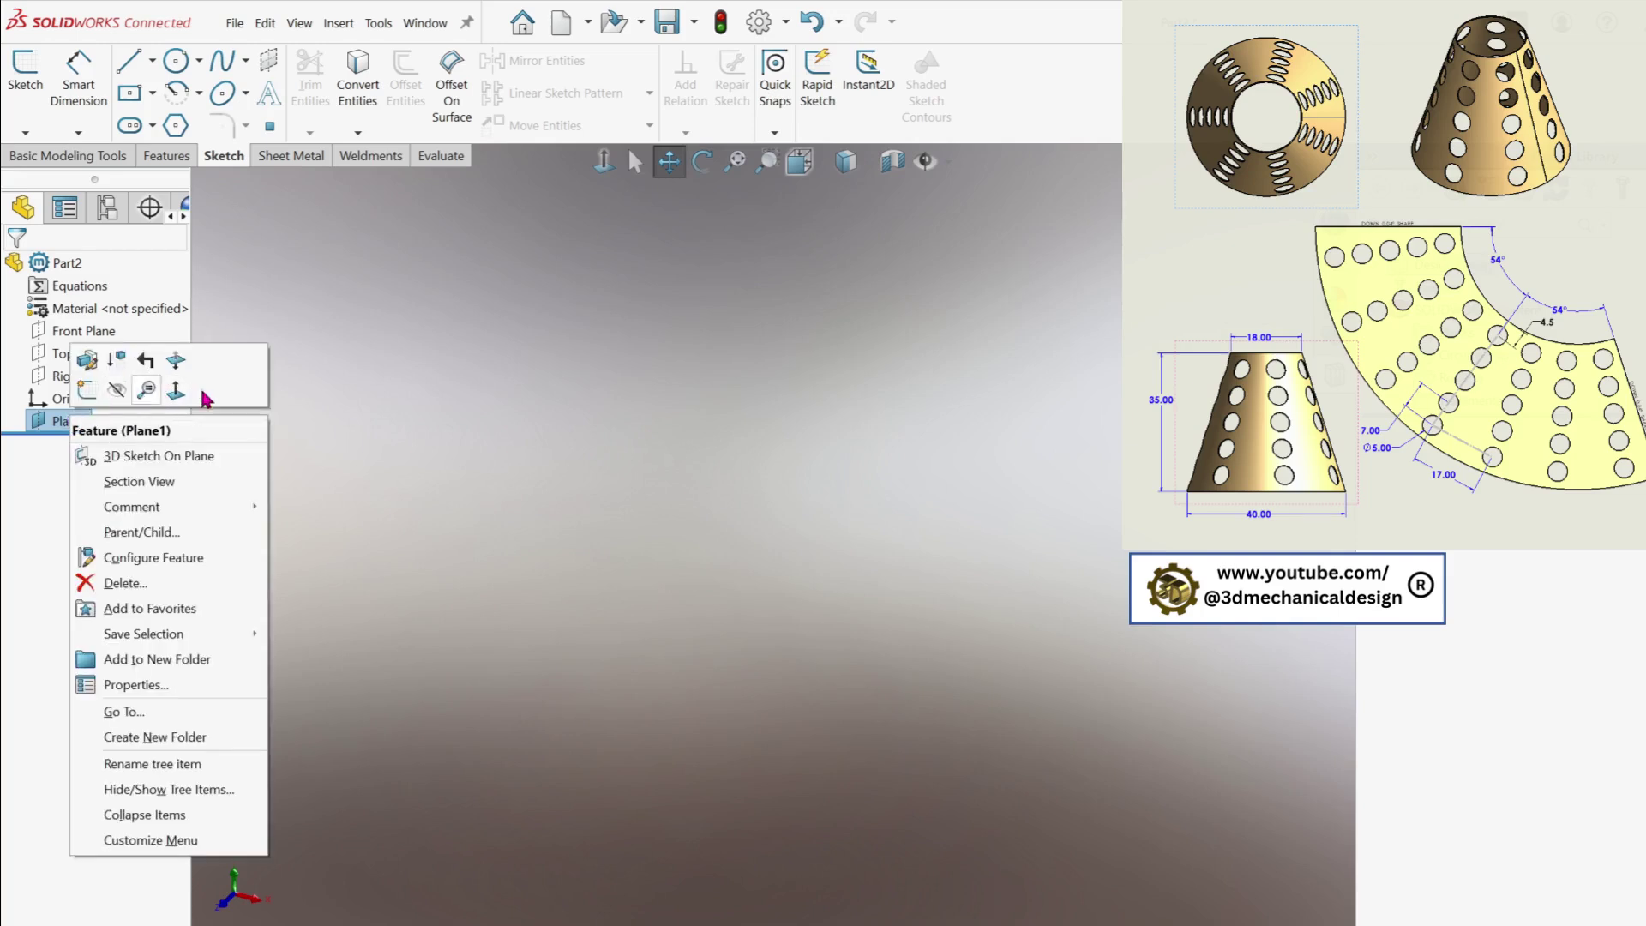
click(146, 390)
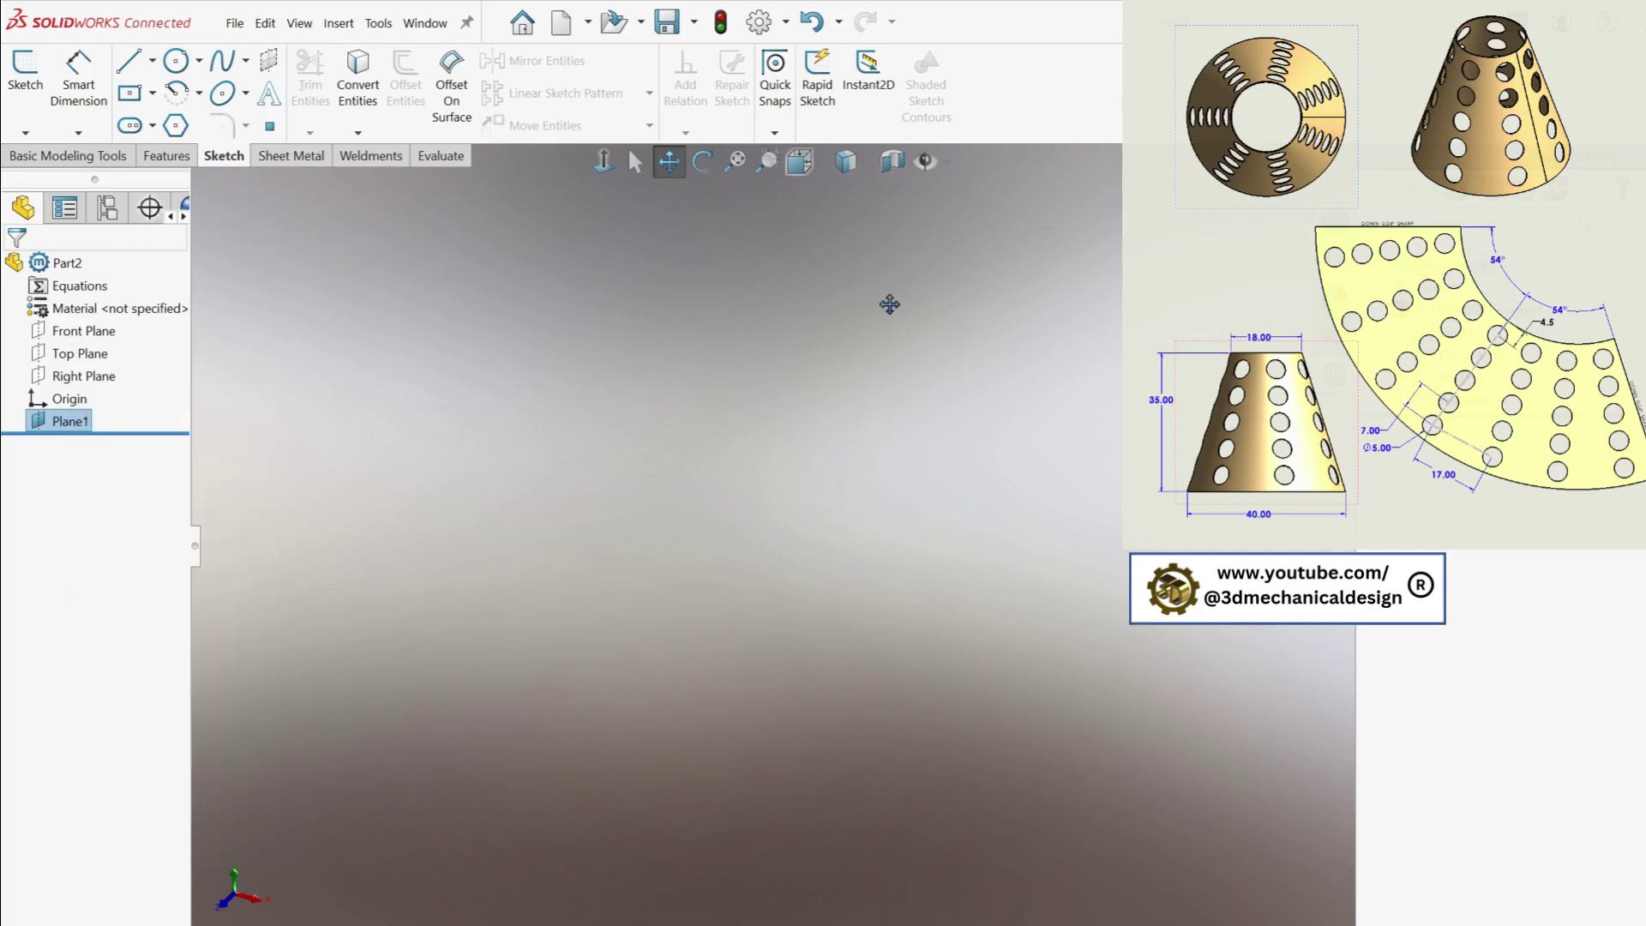
click(83, 335)
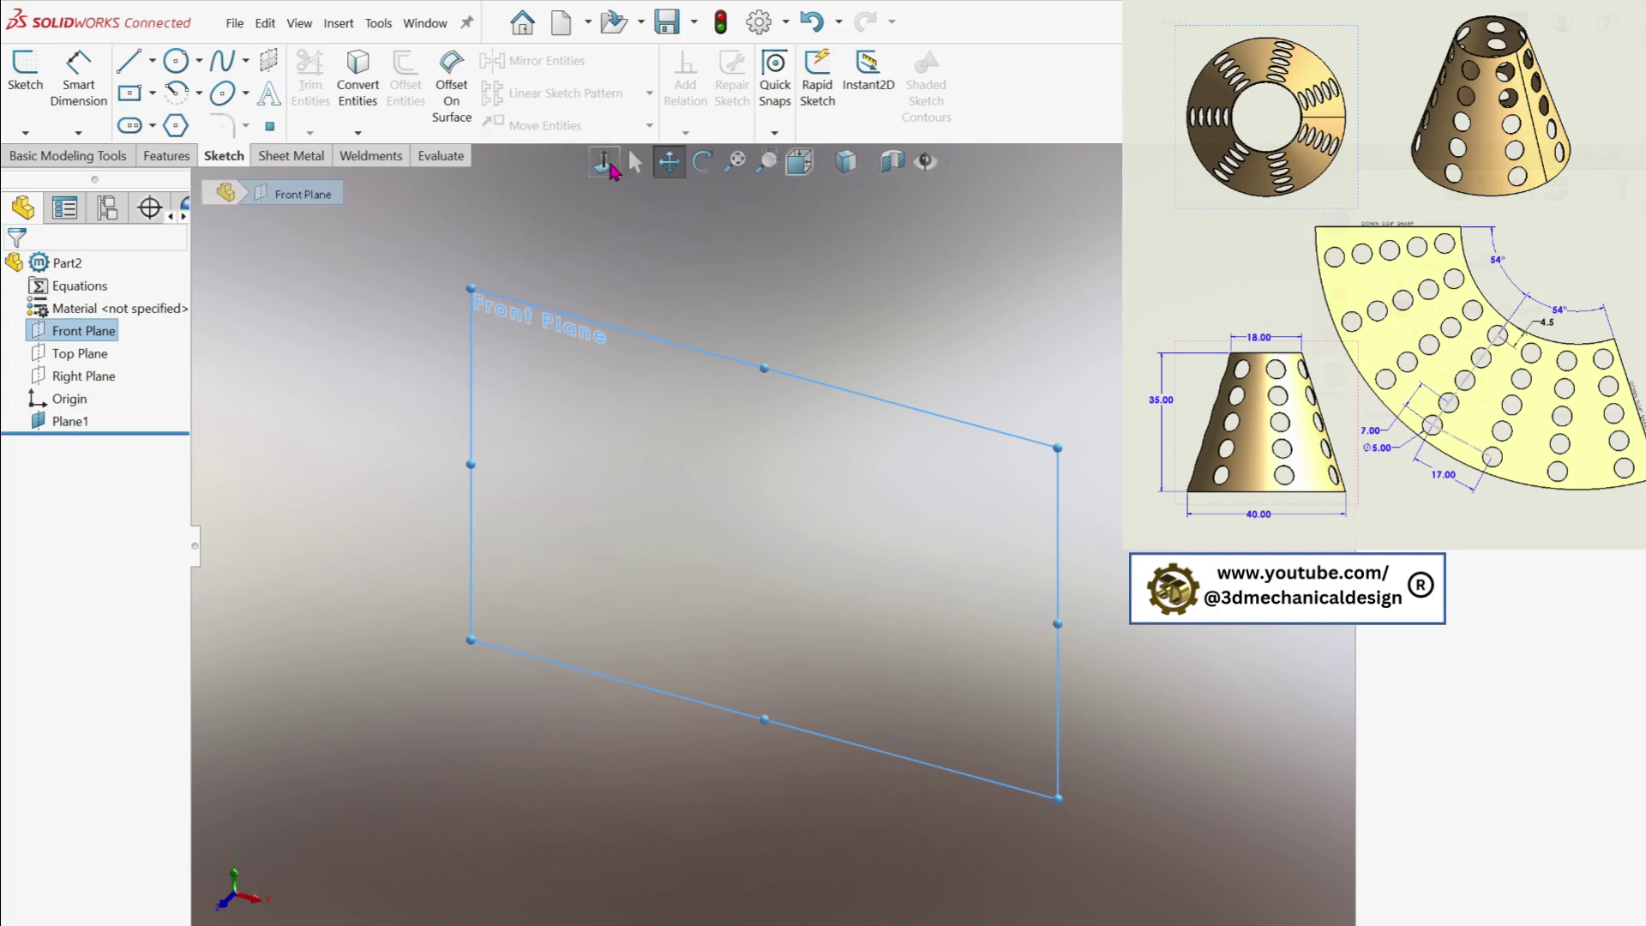
click(607, 166)
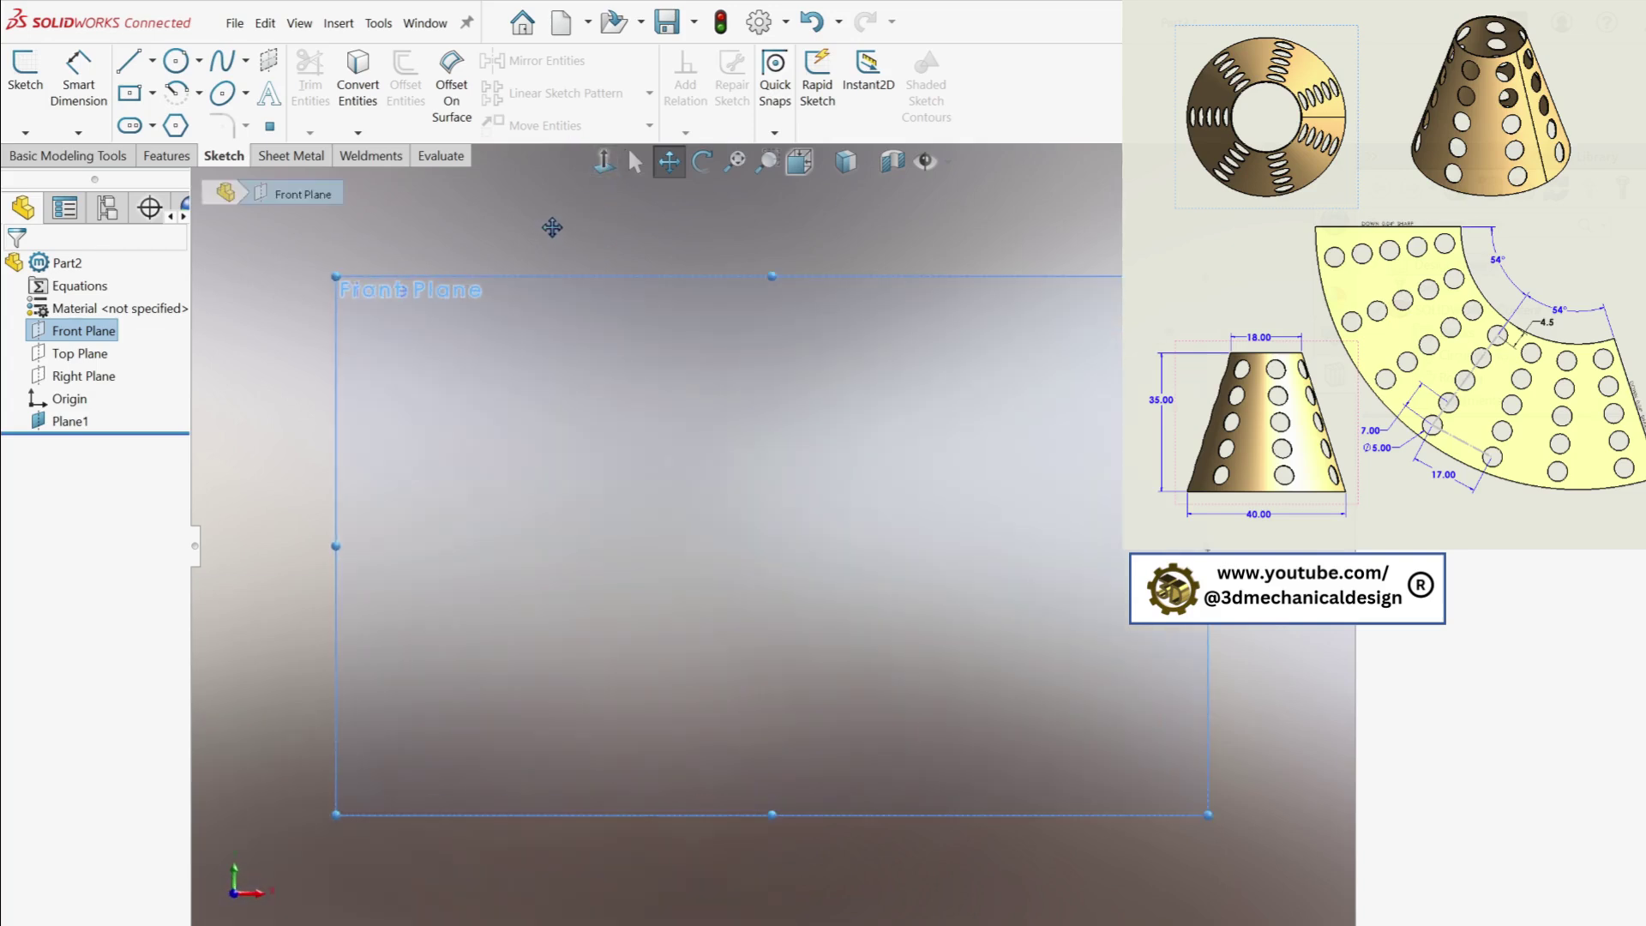
Begin a new sketch, Sketch1, with the arc type choices showing
key(s)
click(677, 283)
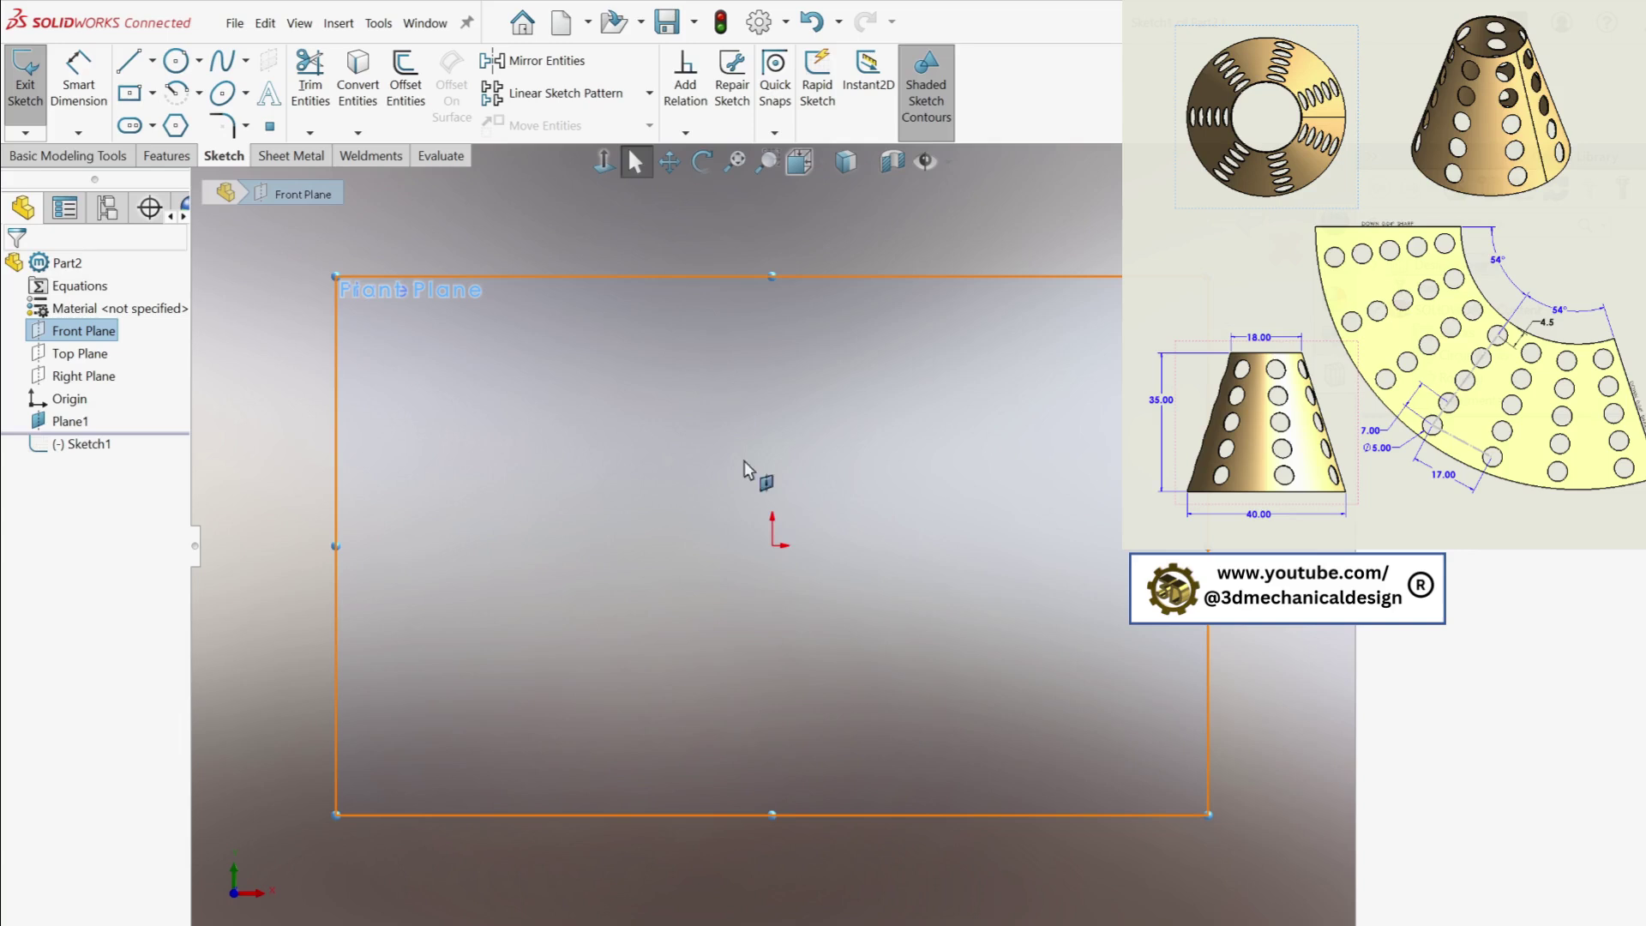
click(792, 566)
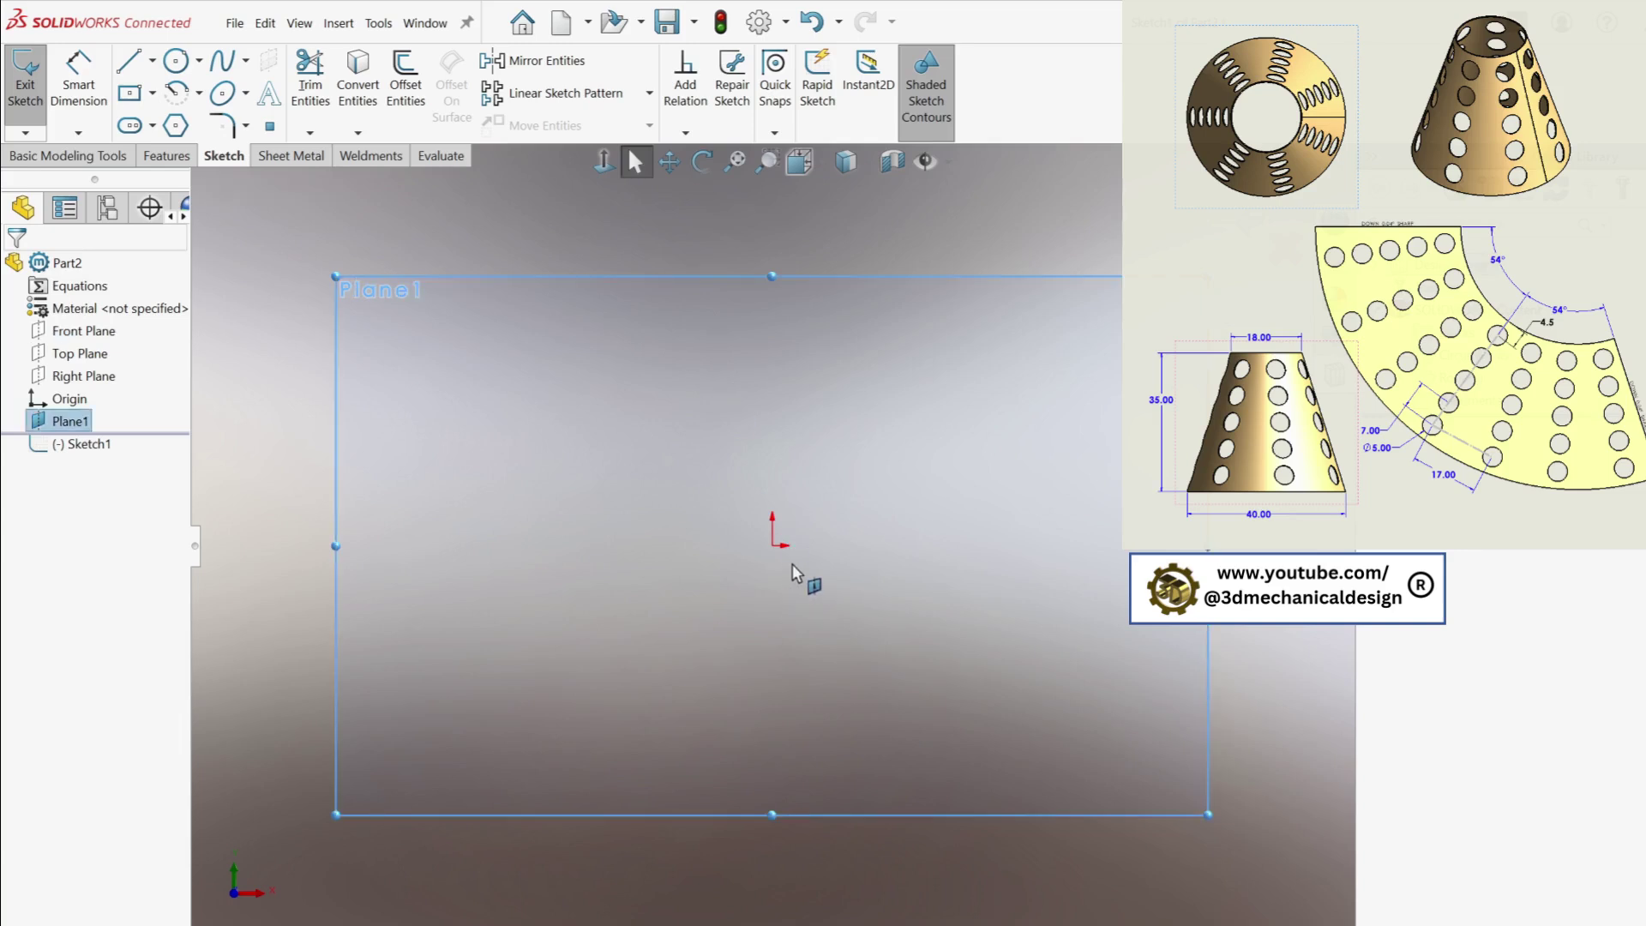
key(s)
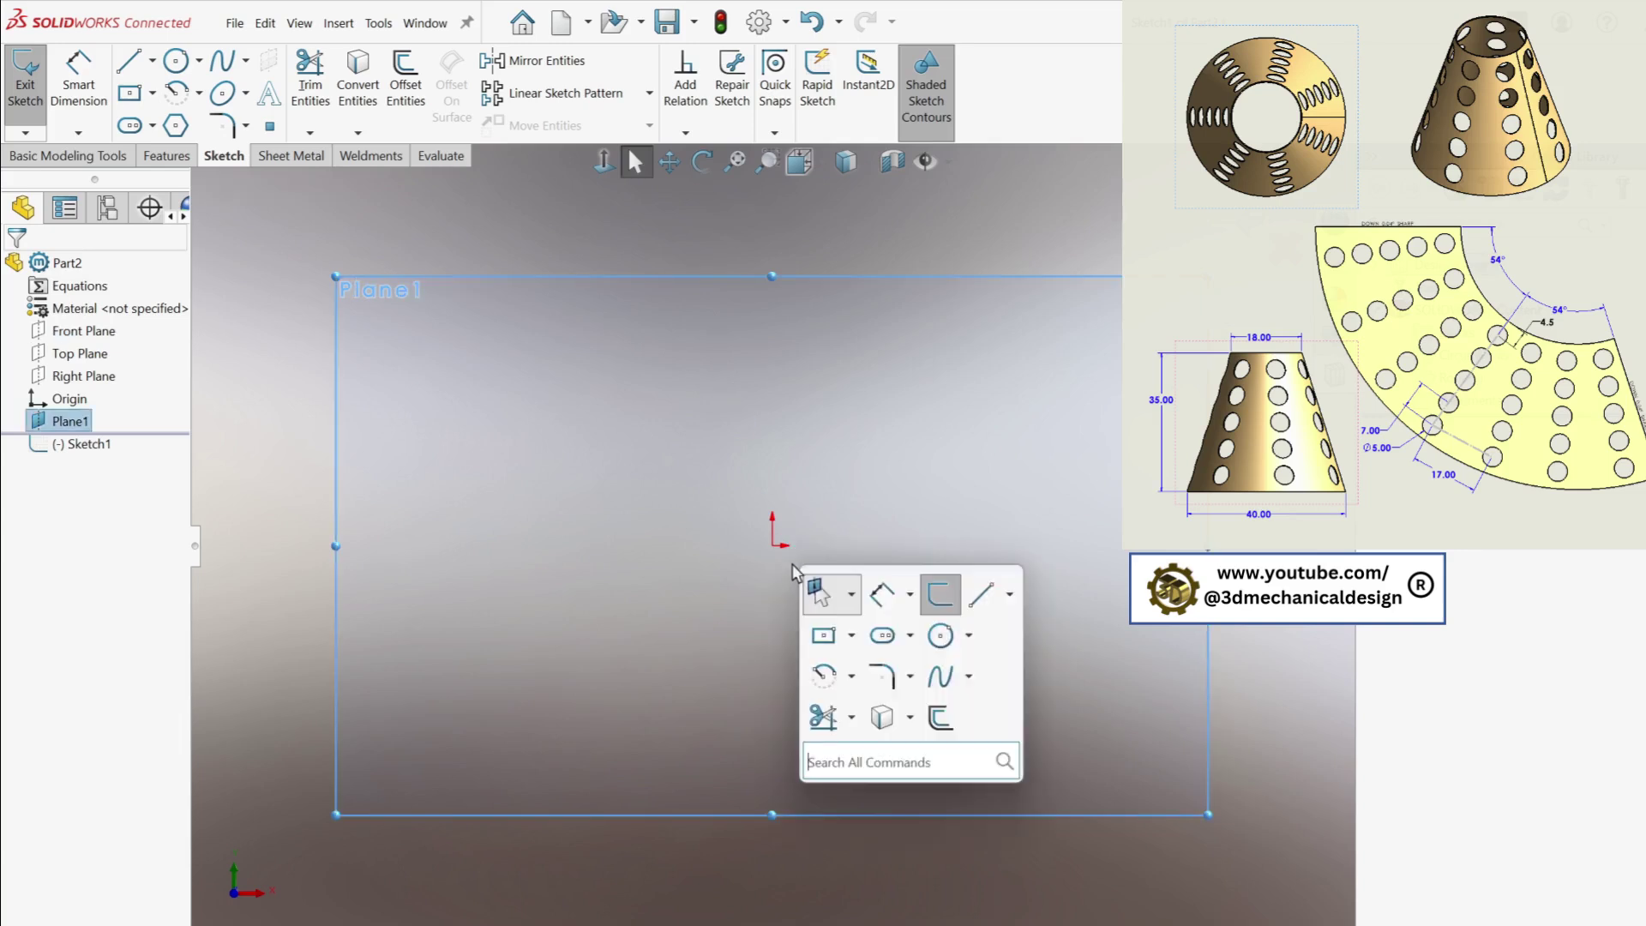
click(852, 676)
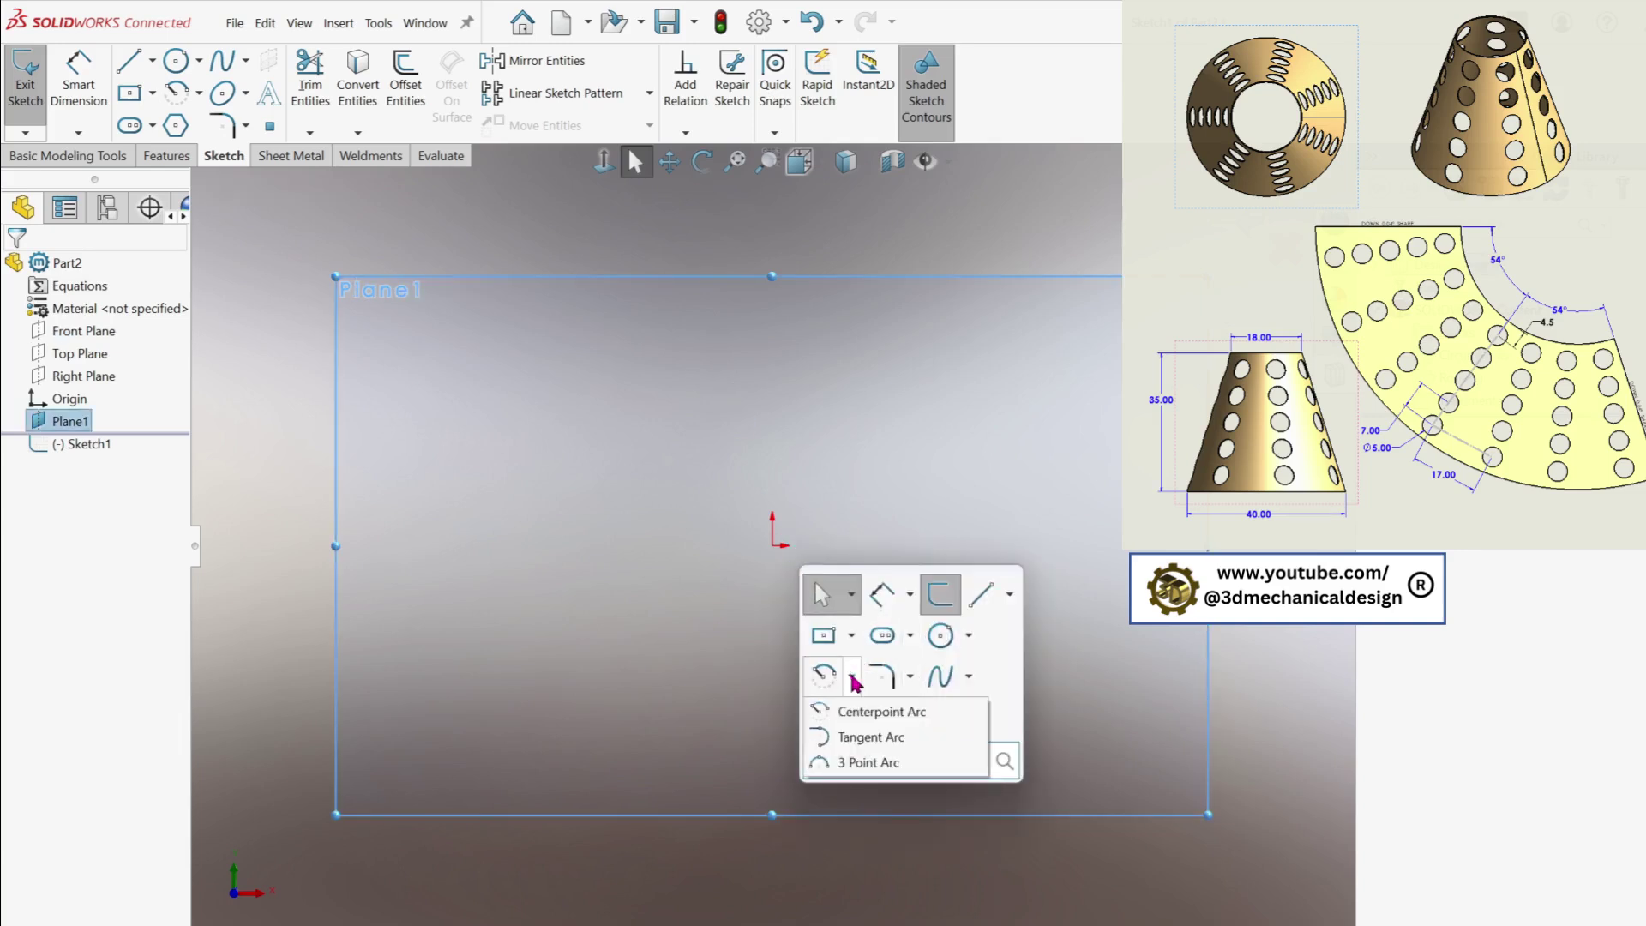
Draw a centre-point arc about the origin, leaving a small gap at the top
click(883, 712)
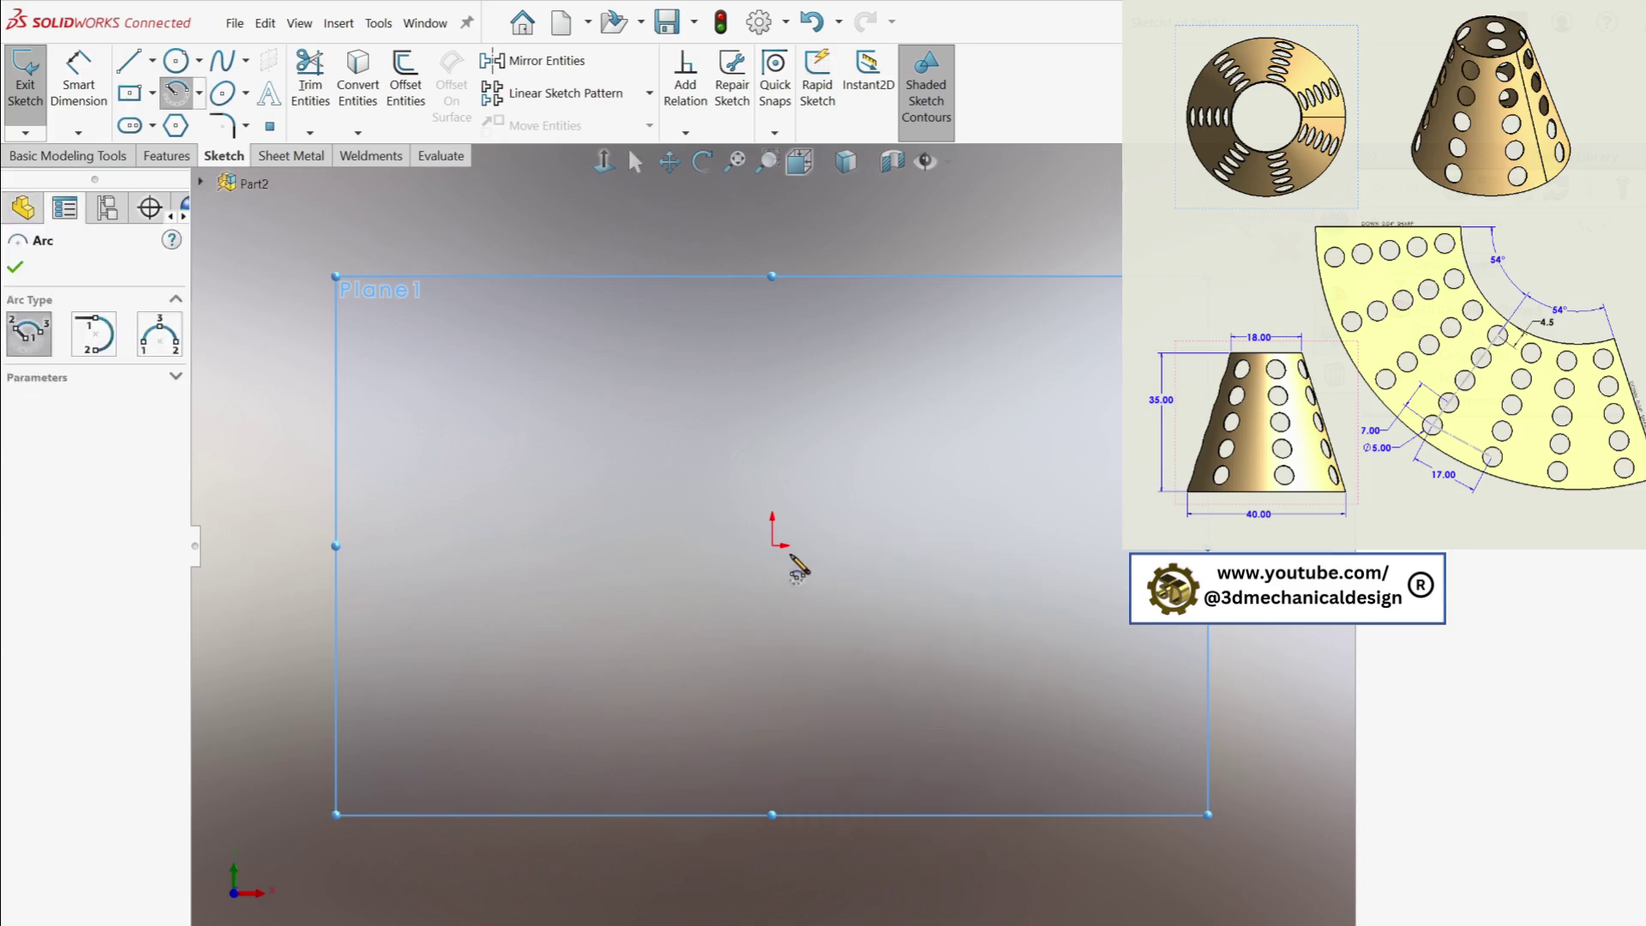
click(772, 545)
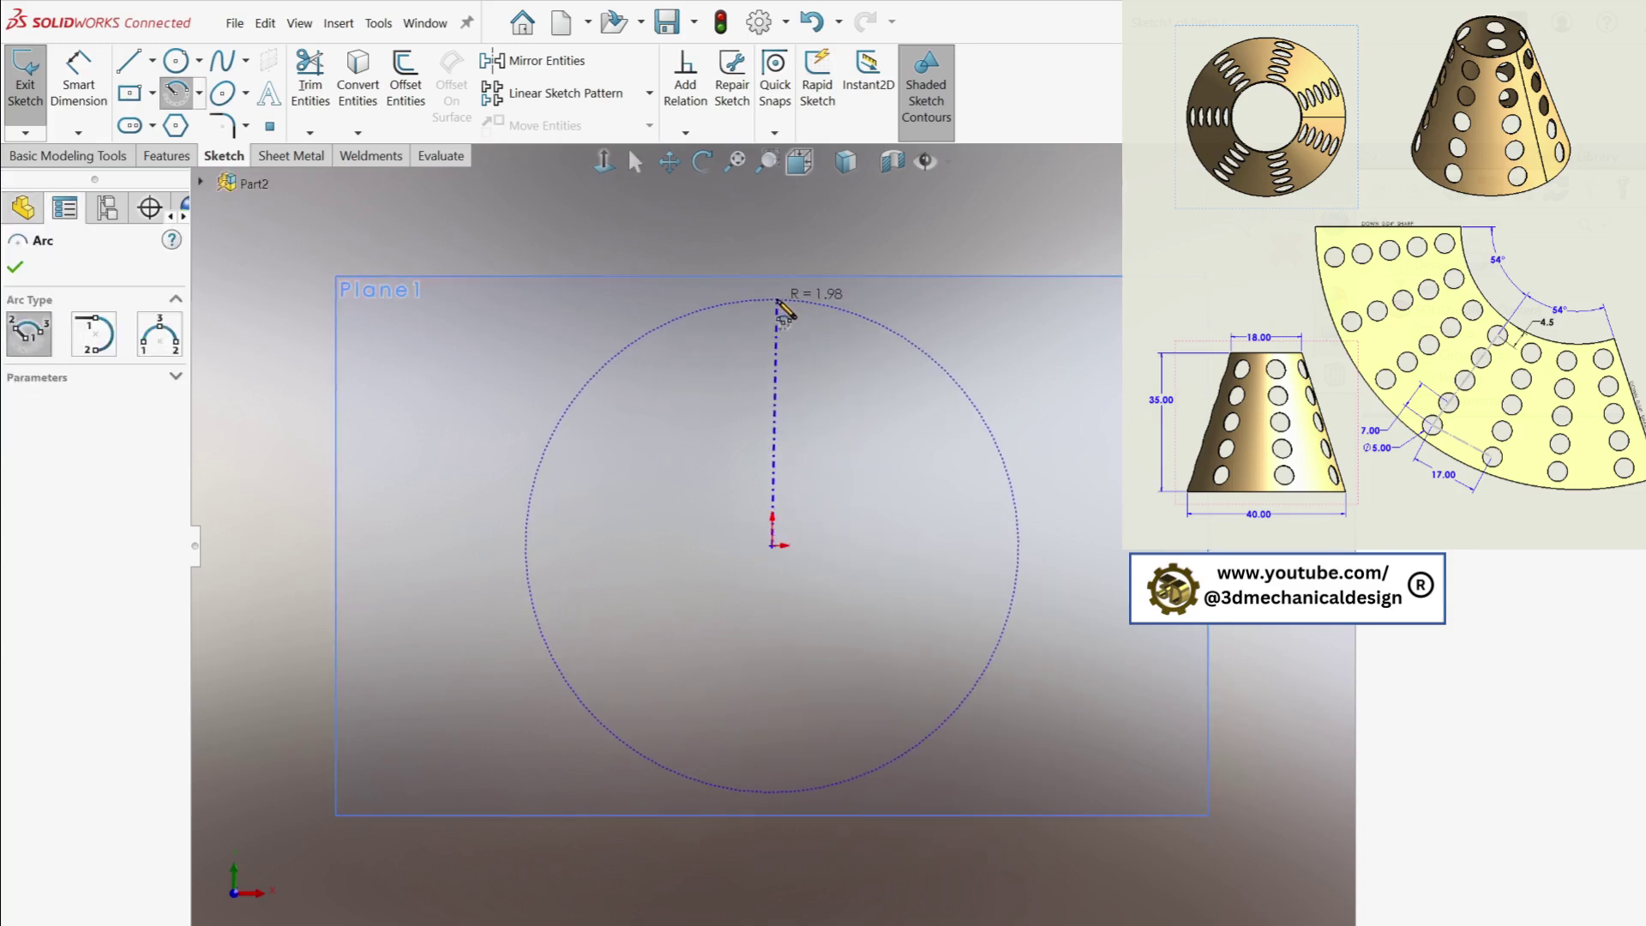
click(776, 297)
click(816, 321)
key(Escape)
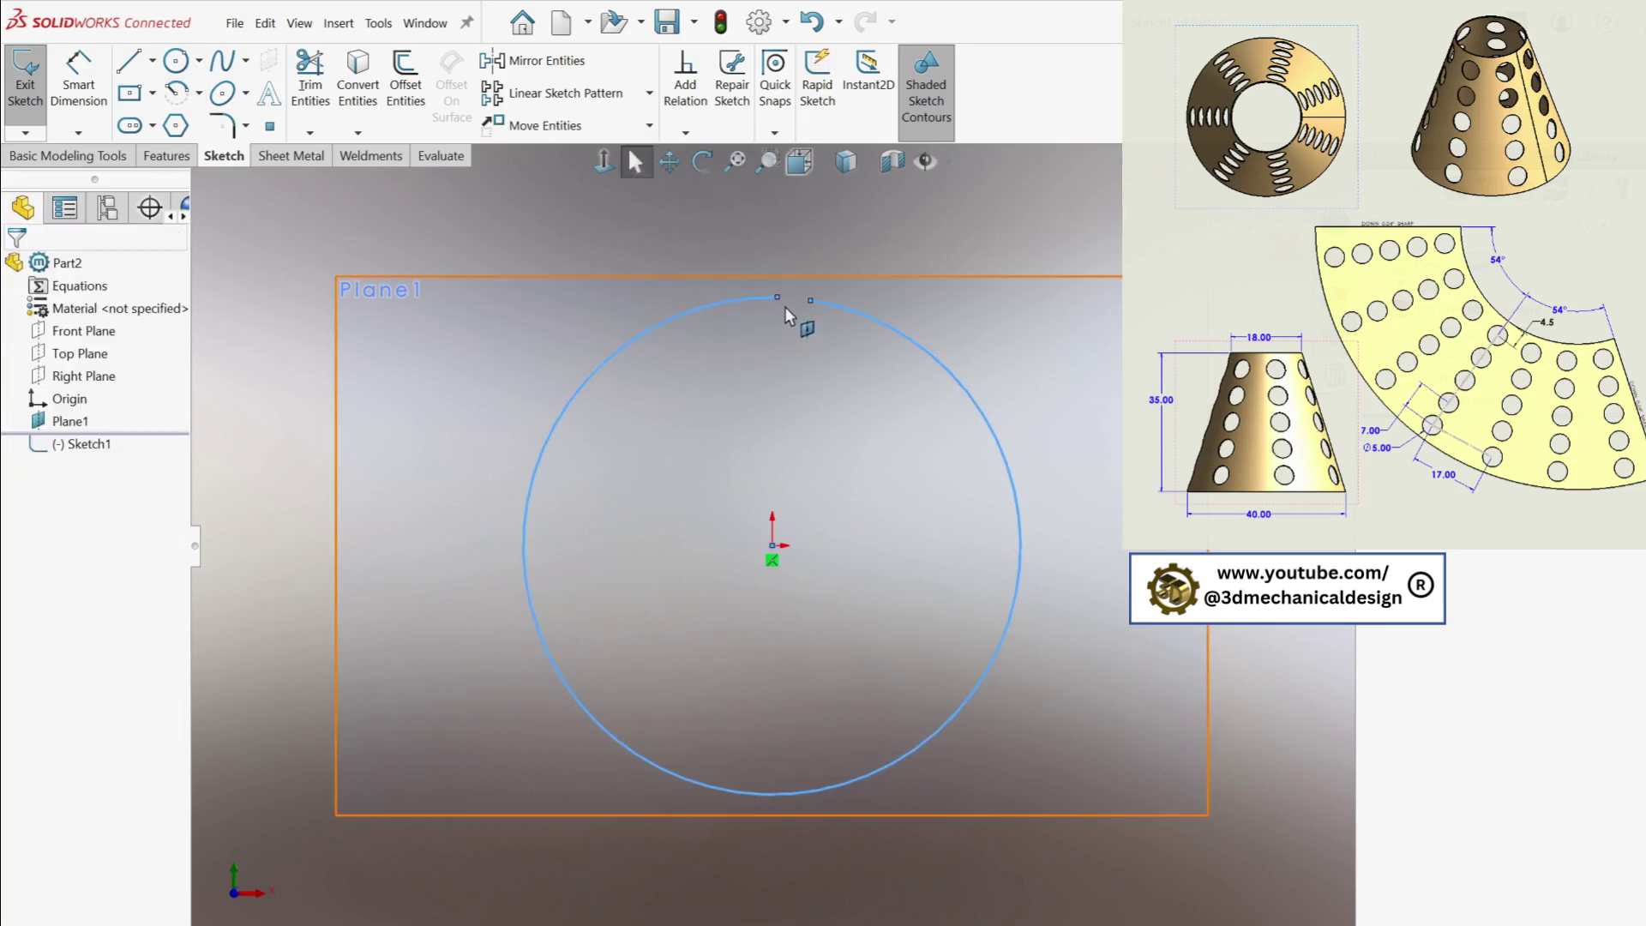
drag(777, 298, 711, 262)
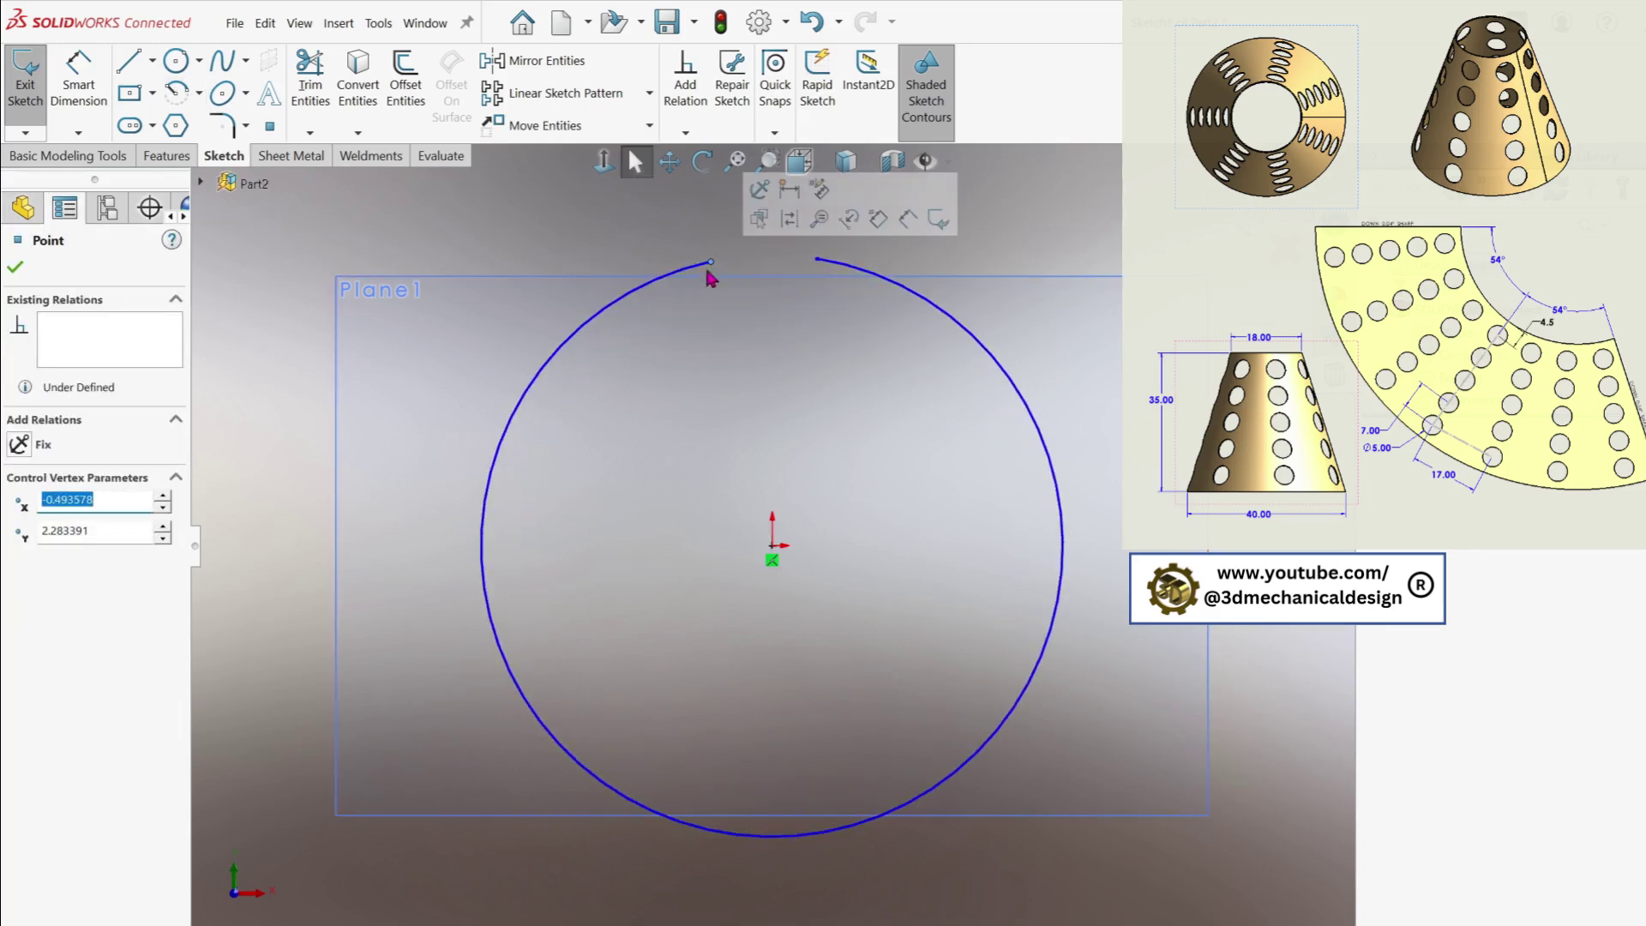
Dimension the arc's radius to 20
key(s)
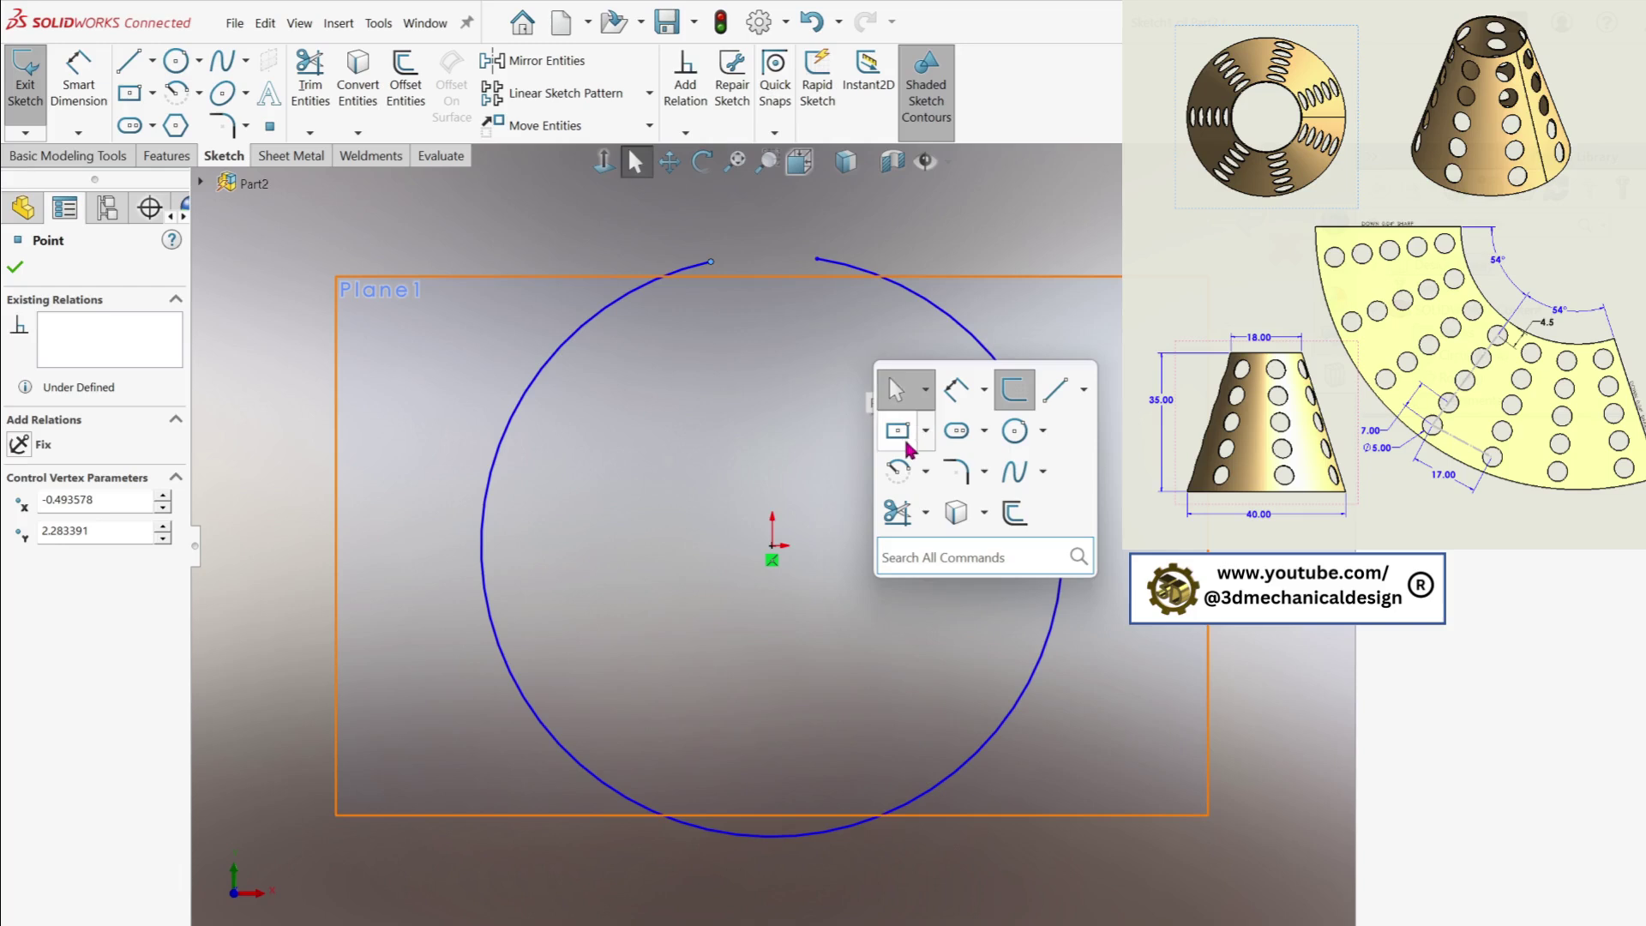
click(955, 393)
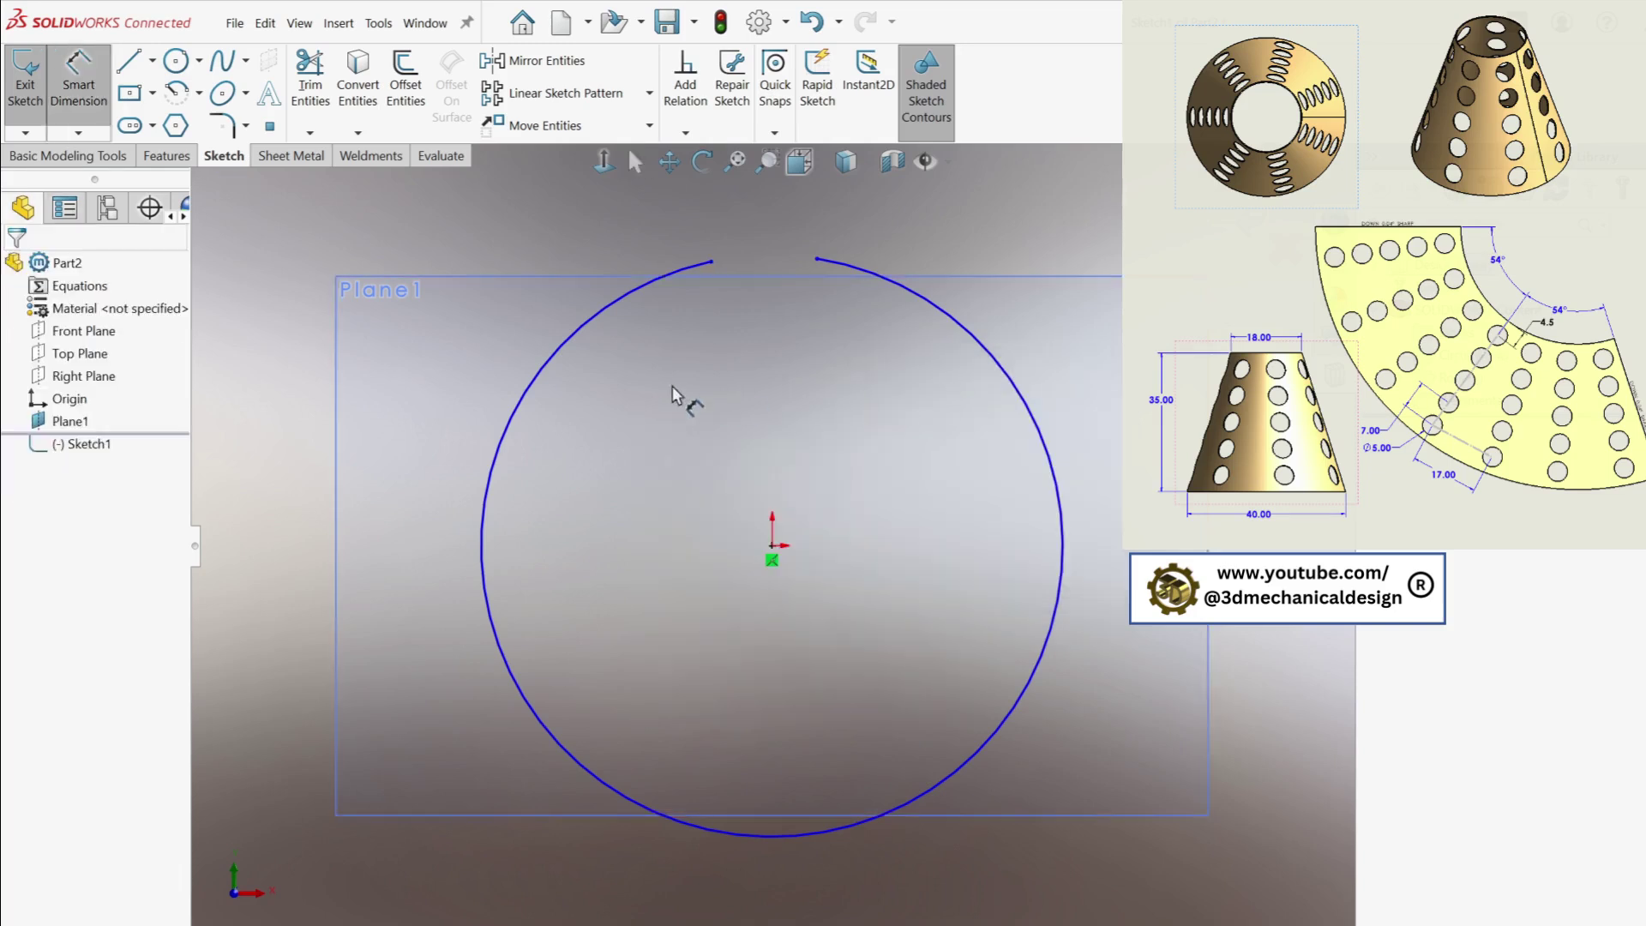
click(559, 351)
click(525, 341)
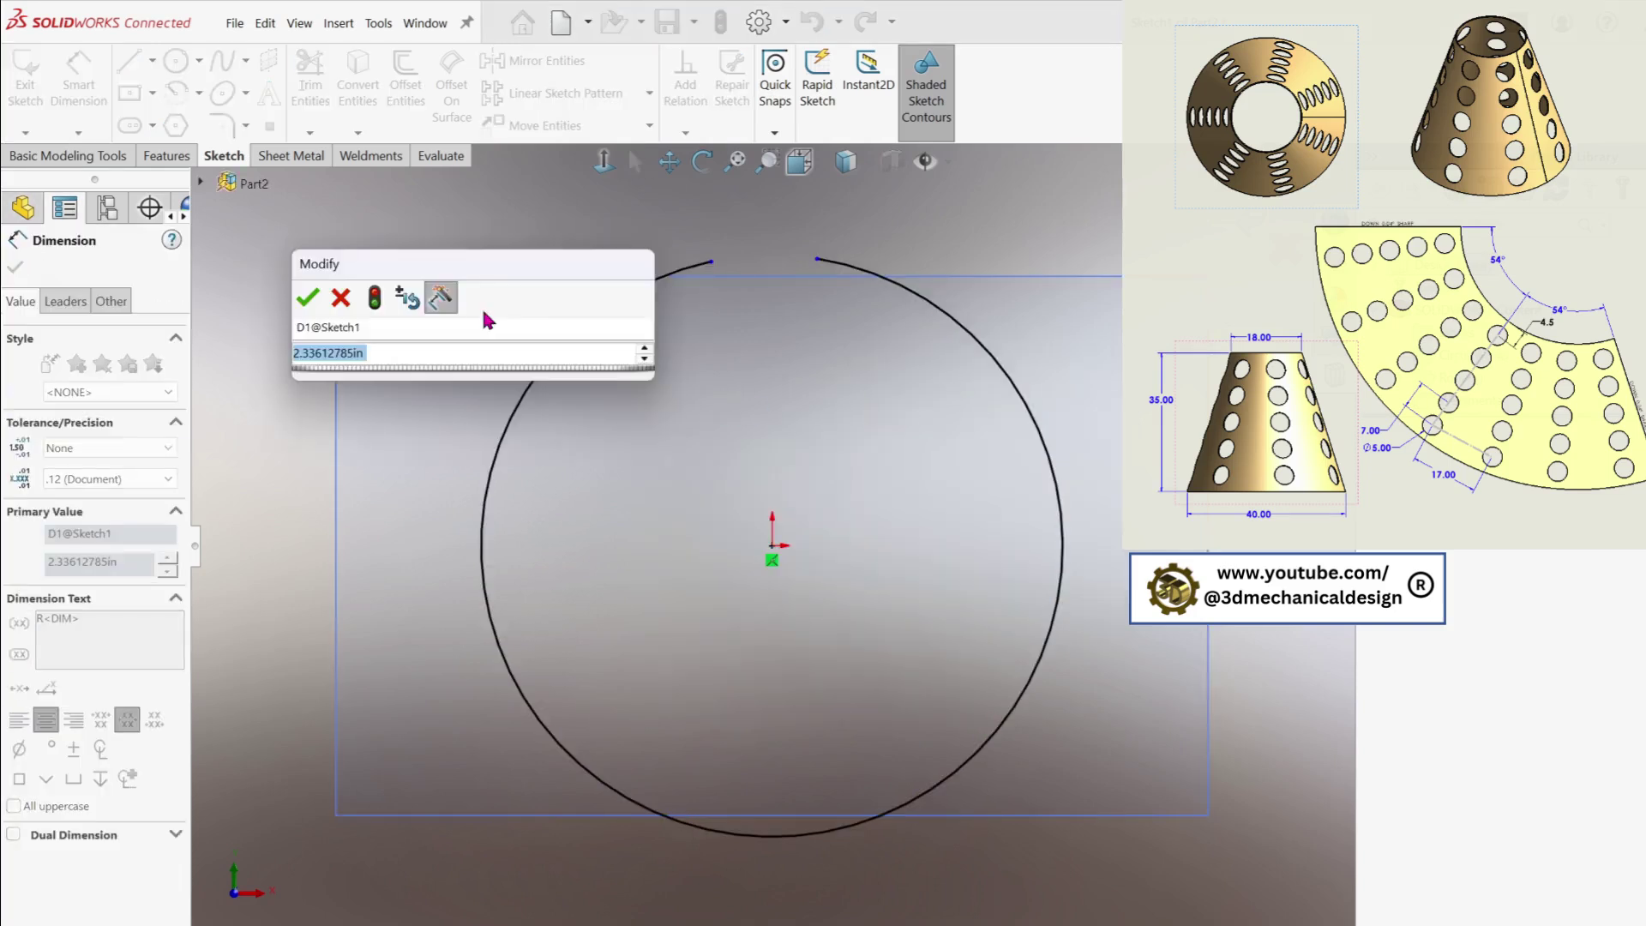
text(29)
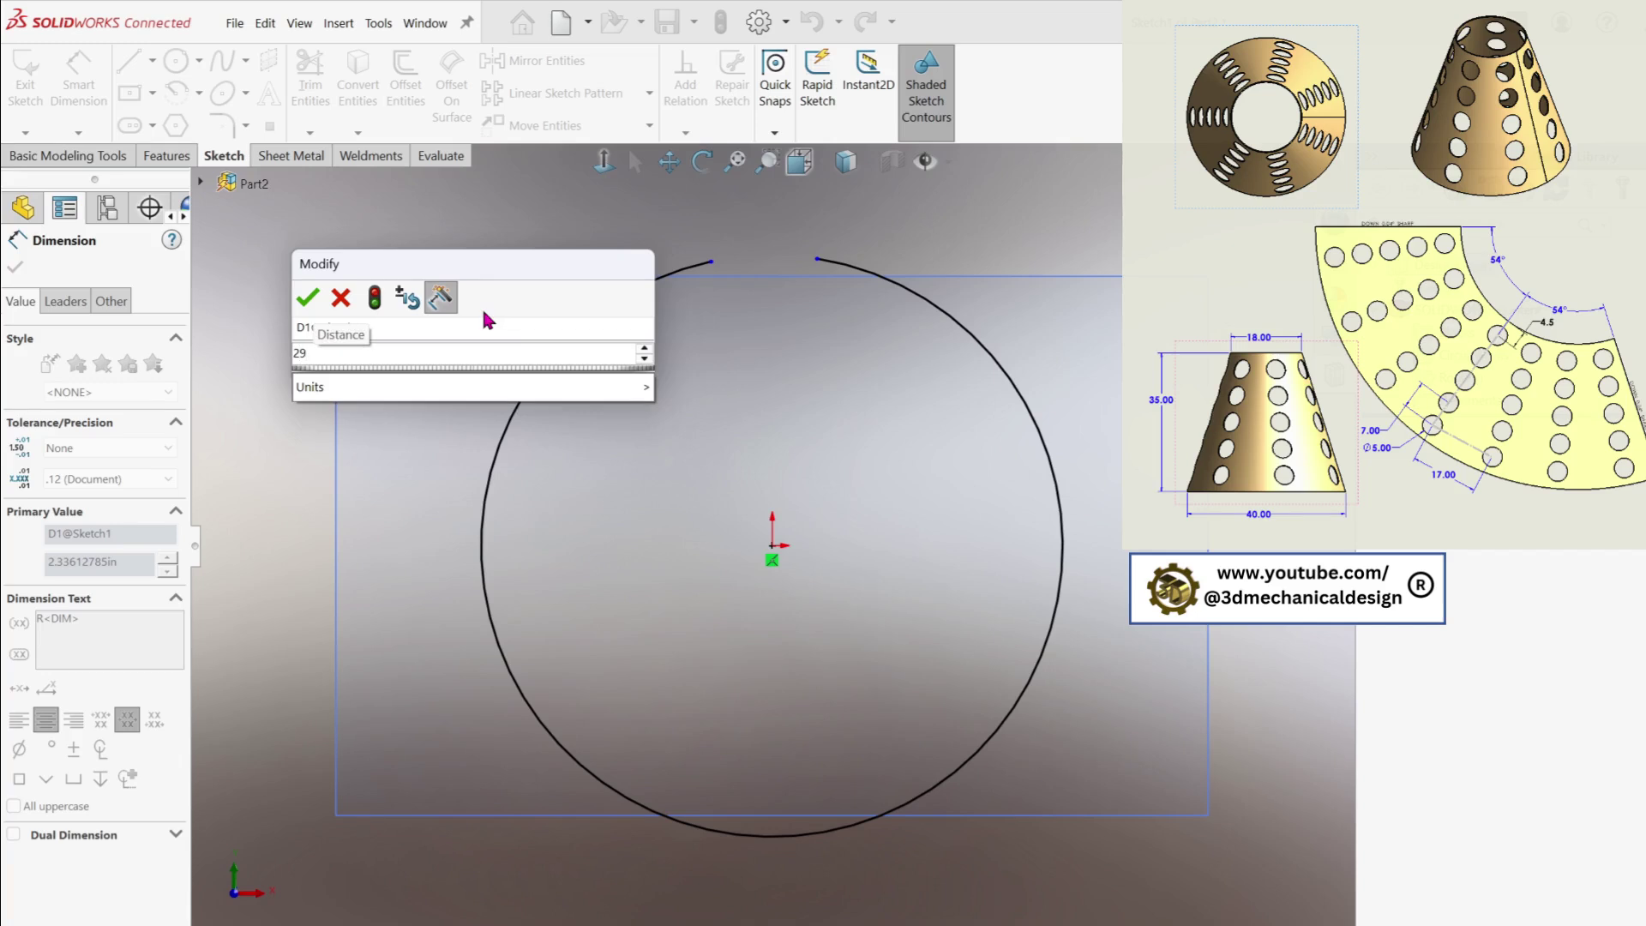
key(BackSpace)
text(0)
click(310, 297)
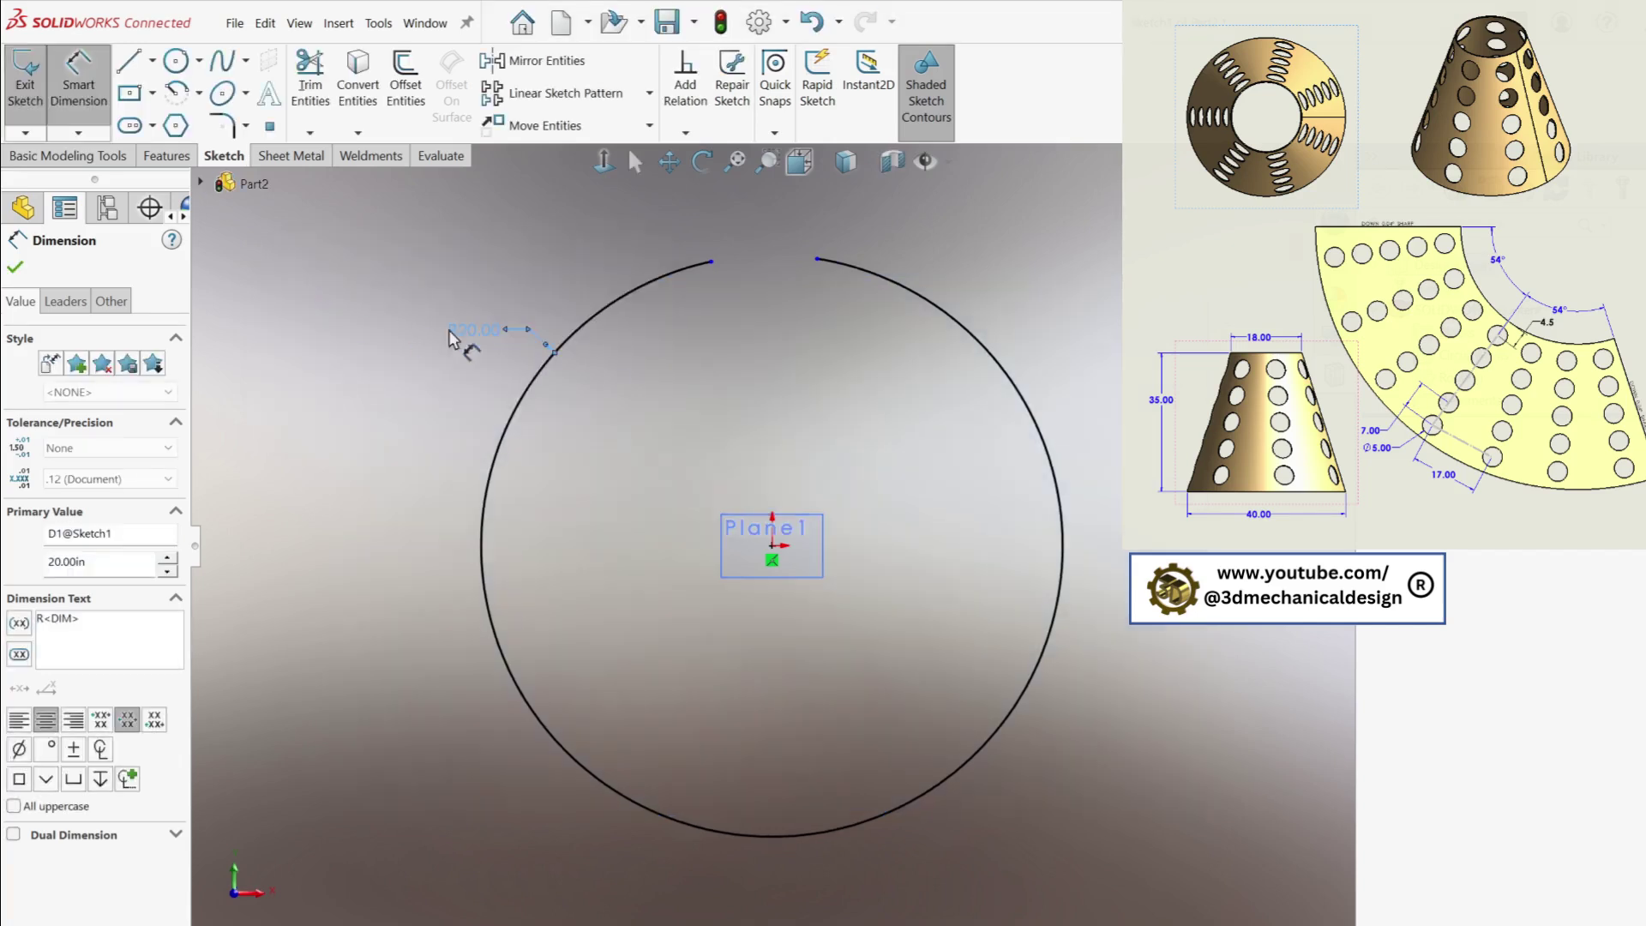
key(s)
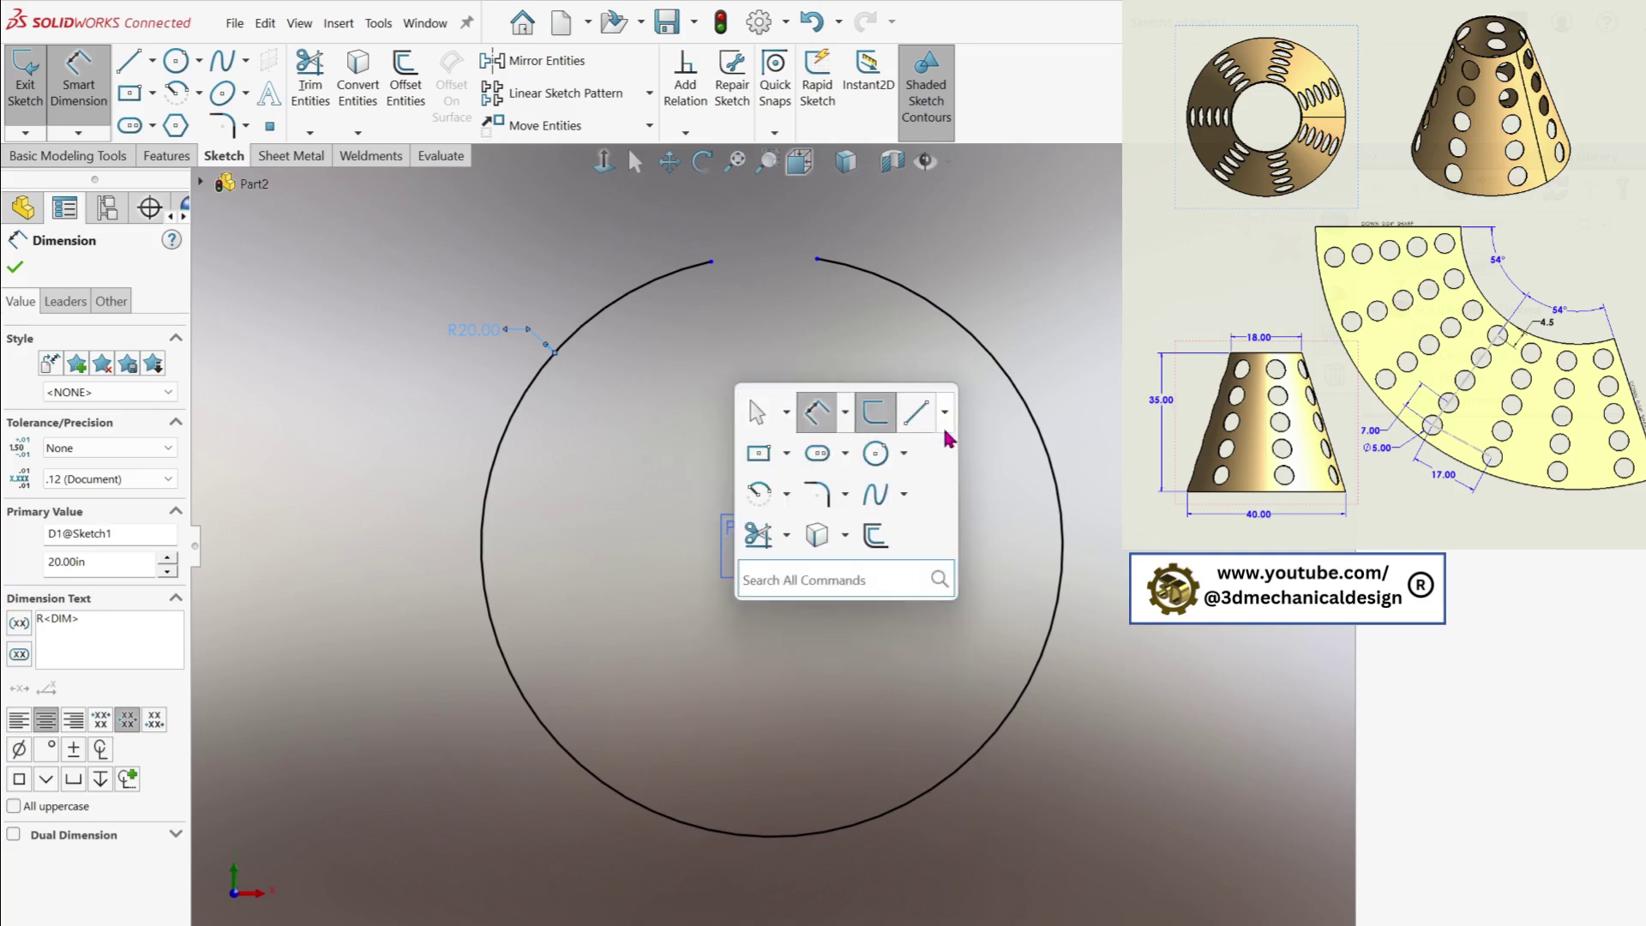
click(944, 413)
Draw a vertical construction centerline from the origin up through the arc's gap
click(922, 473)
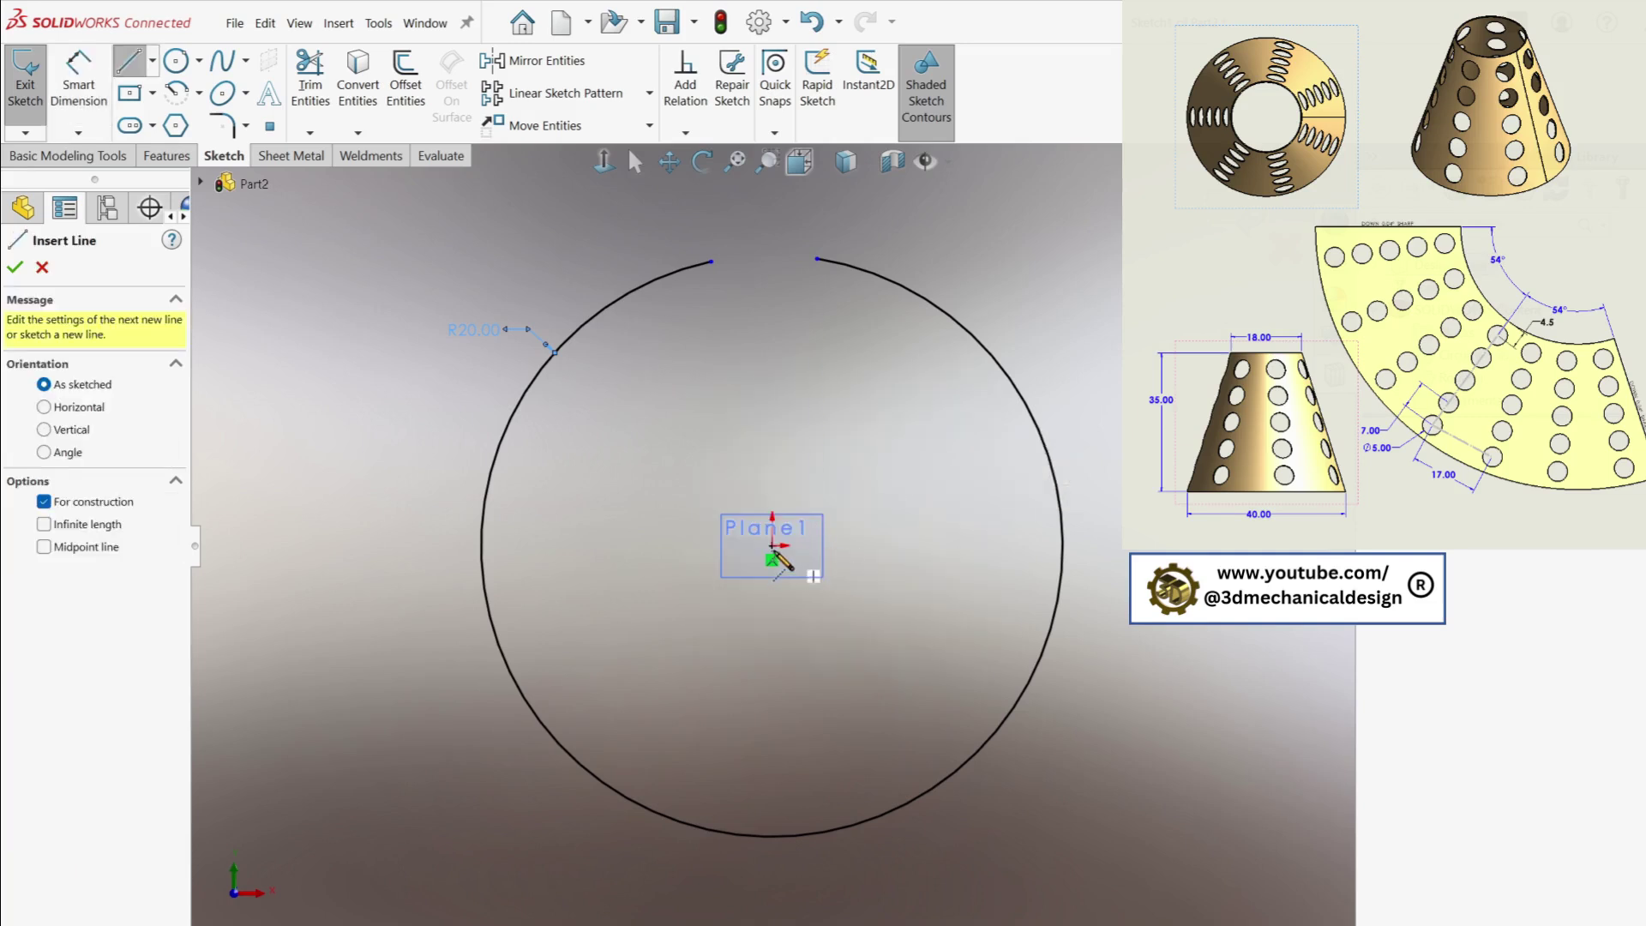
click(771, 545)
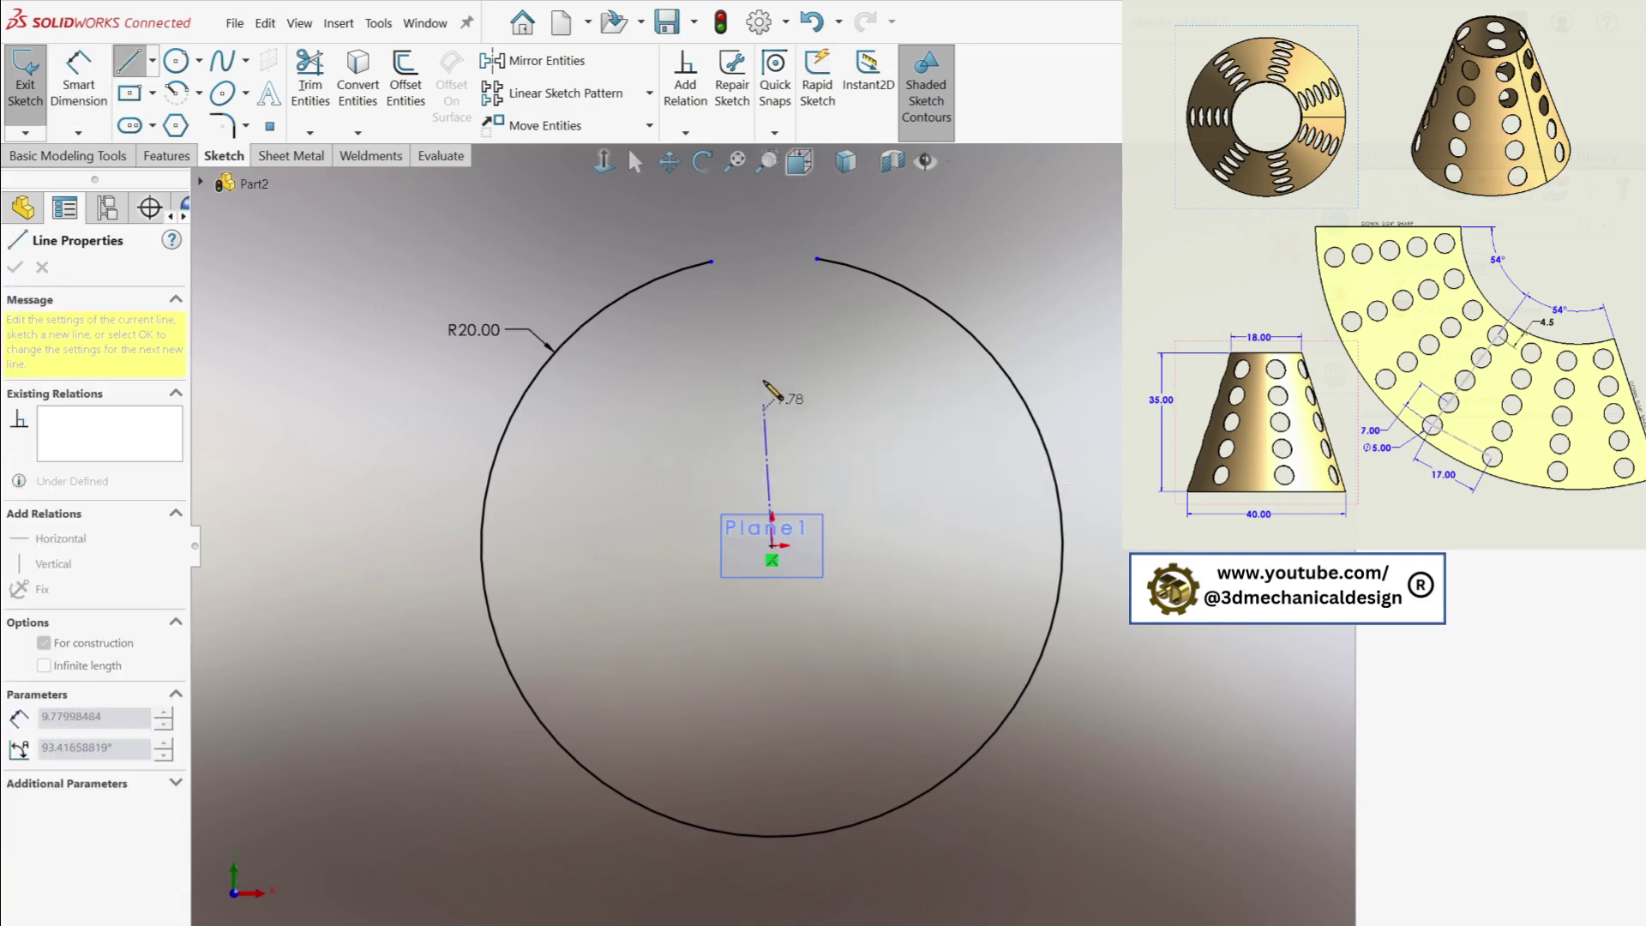
click(772, 218)
key(Escape)
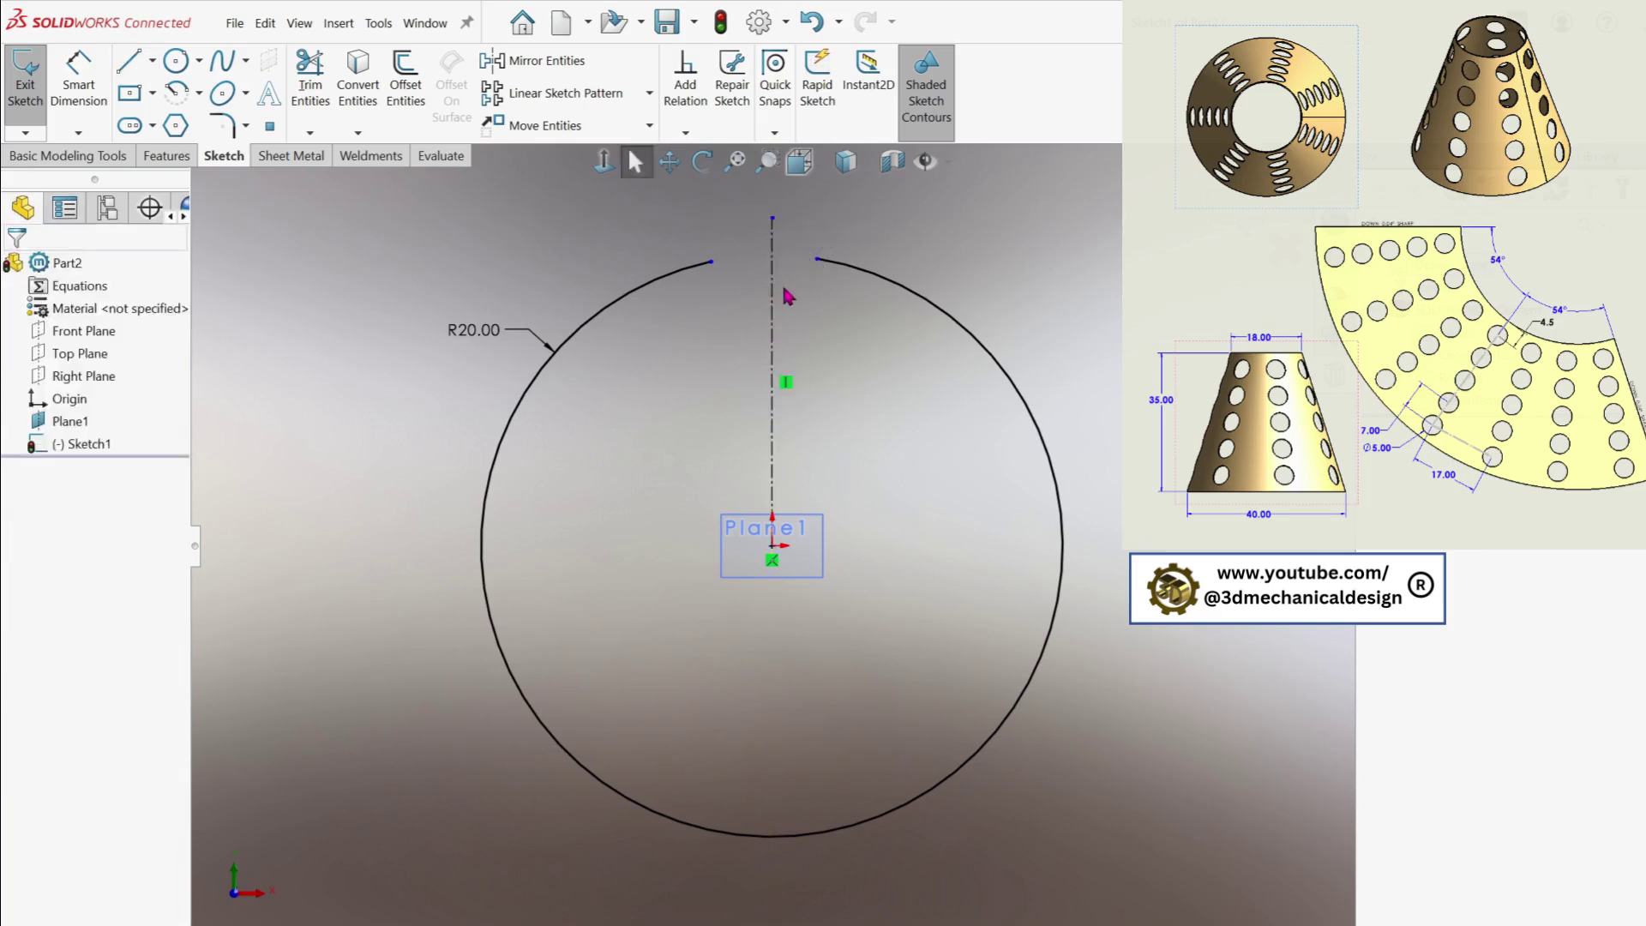
click(773, 317)
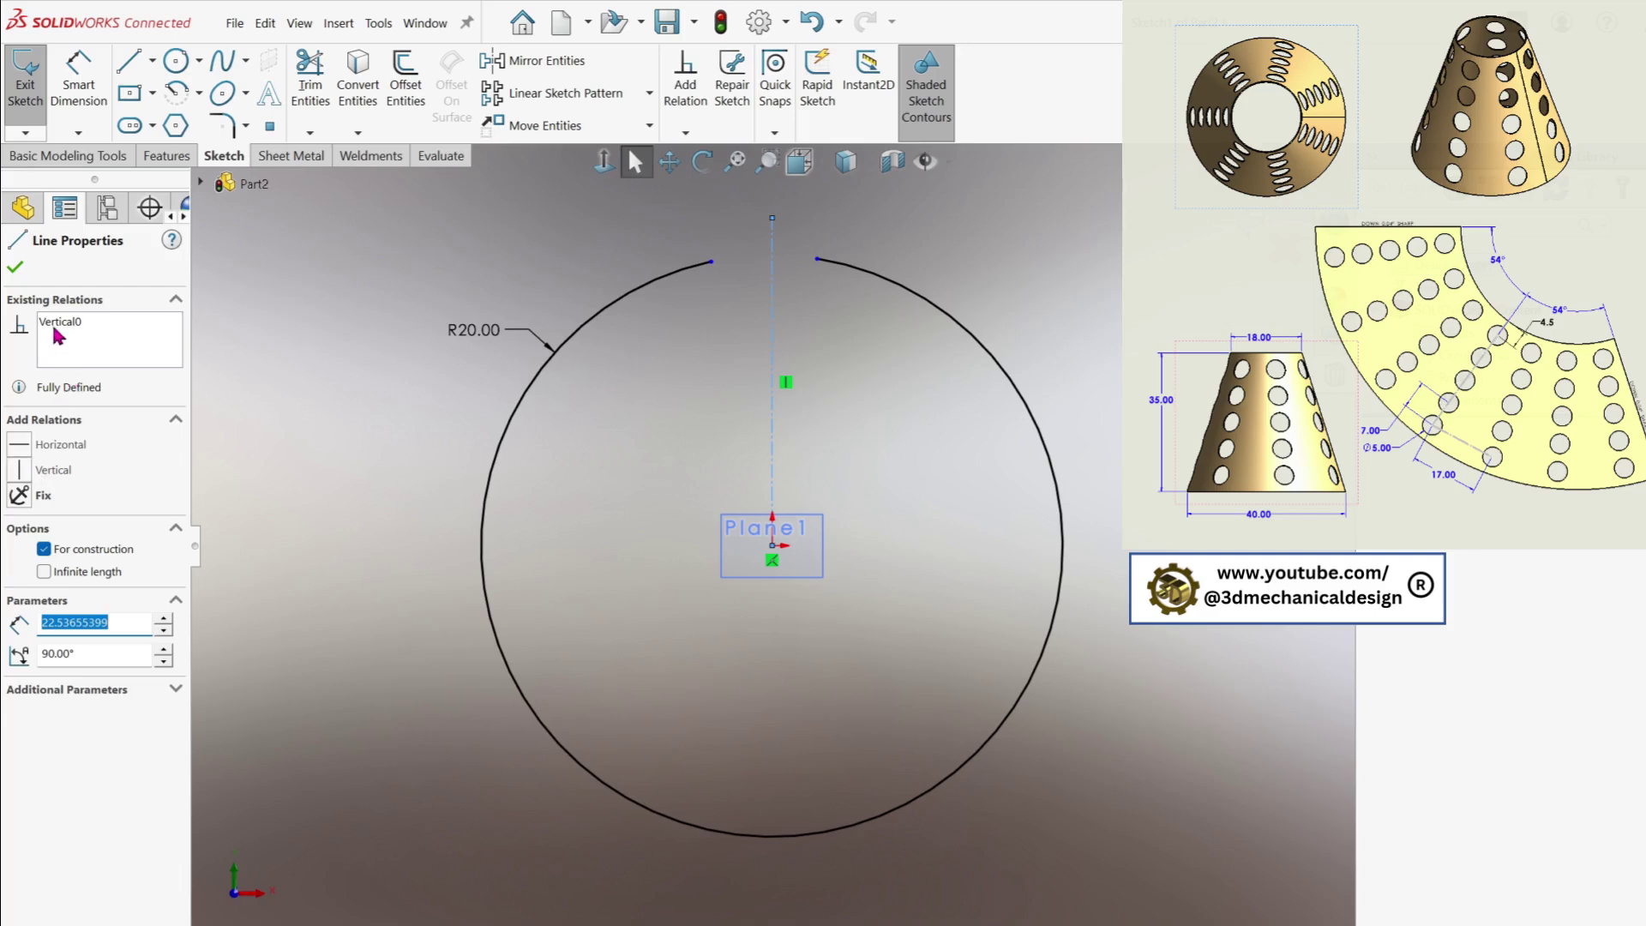
click(16, 268)
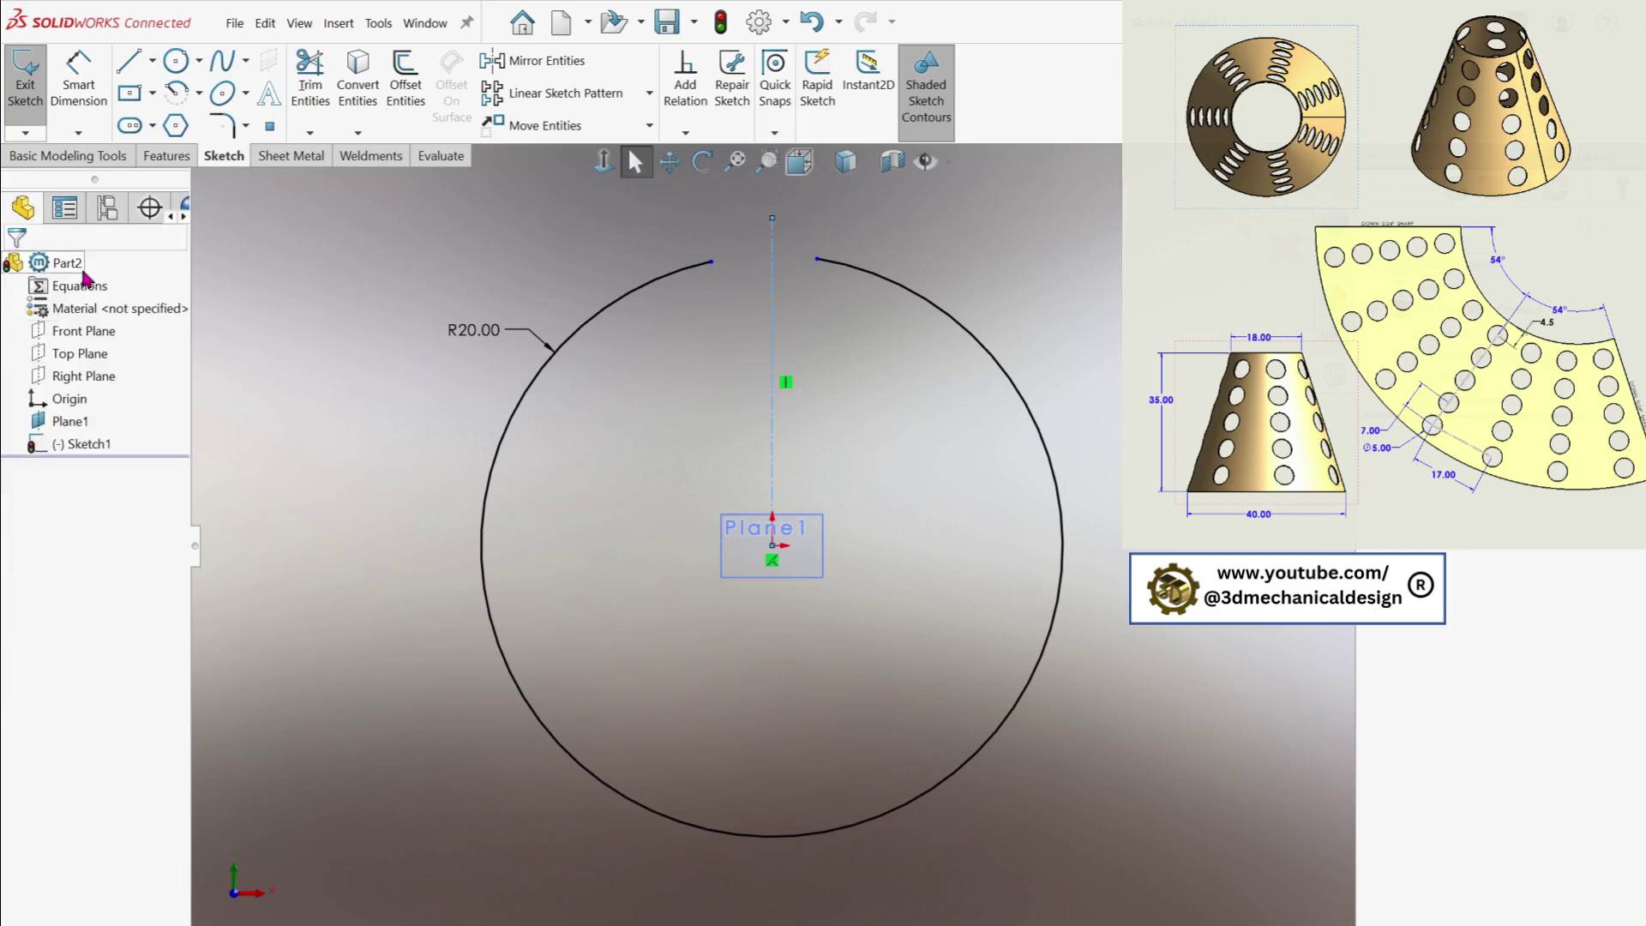
key(s)
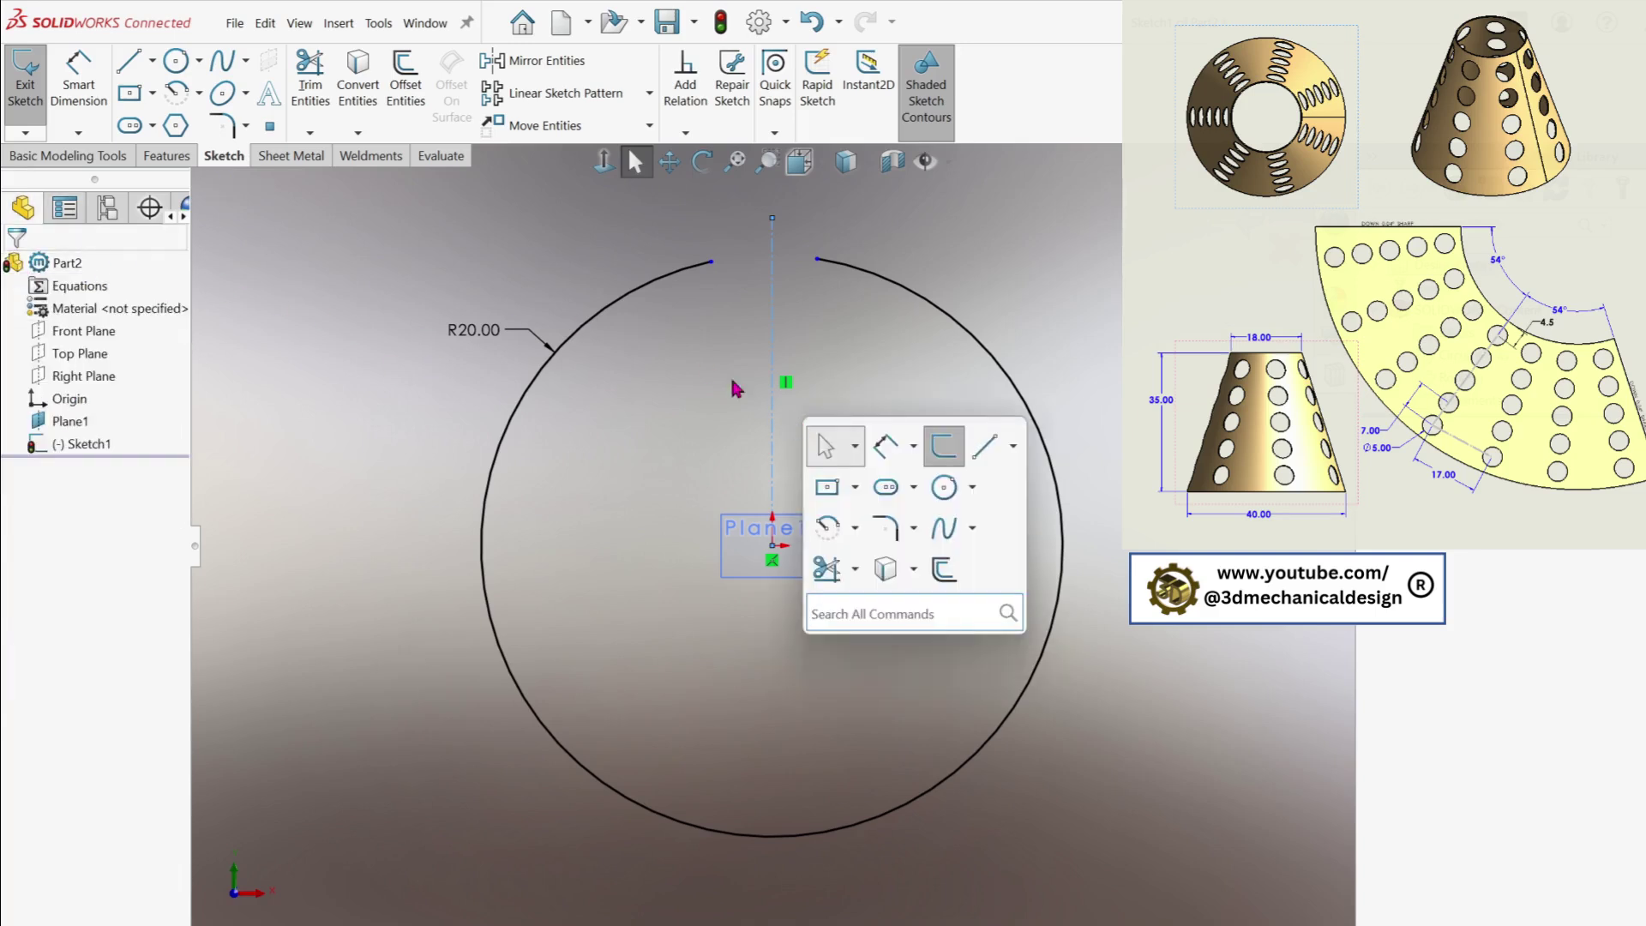
key(Escape)
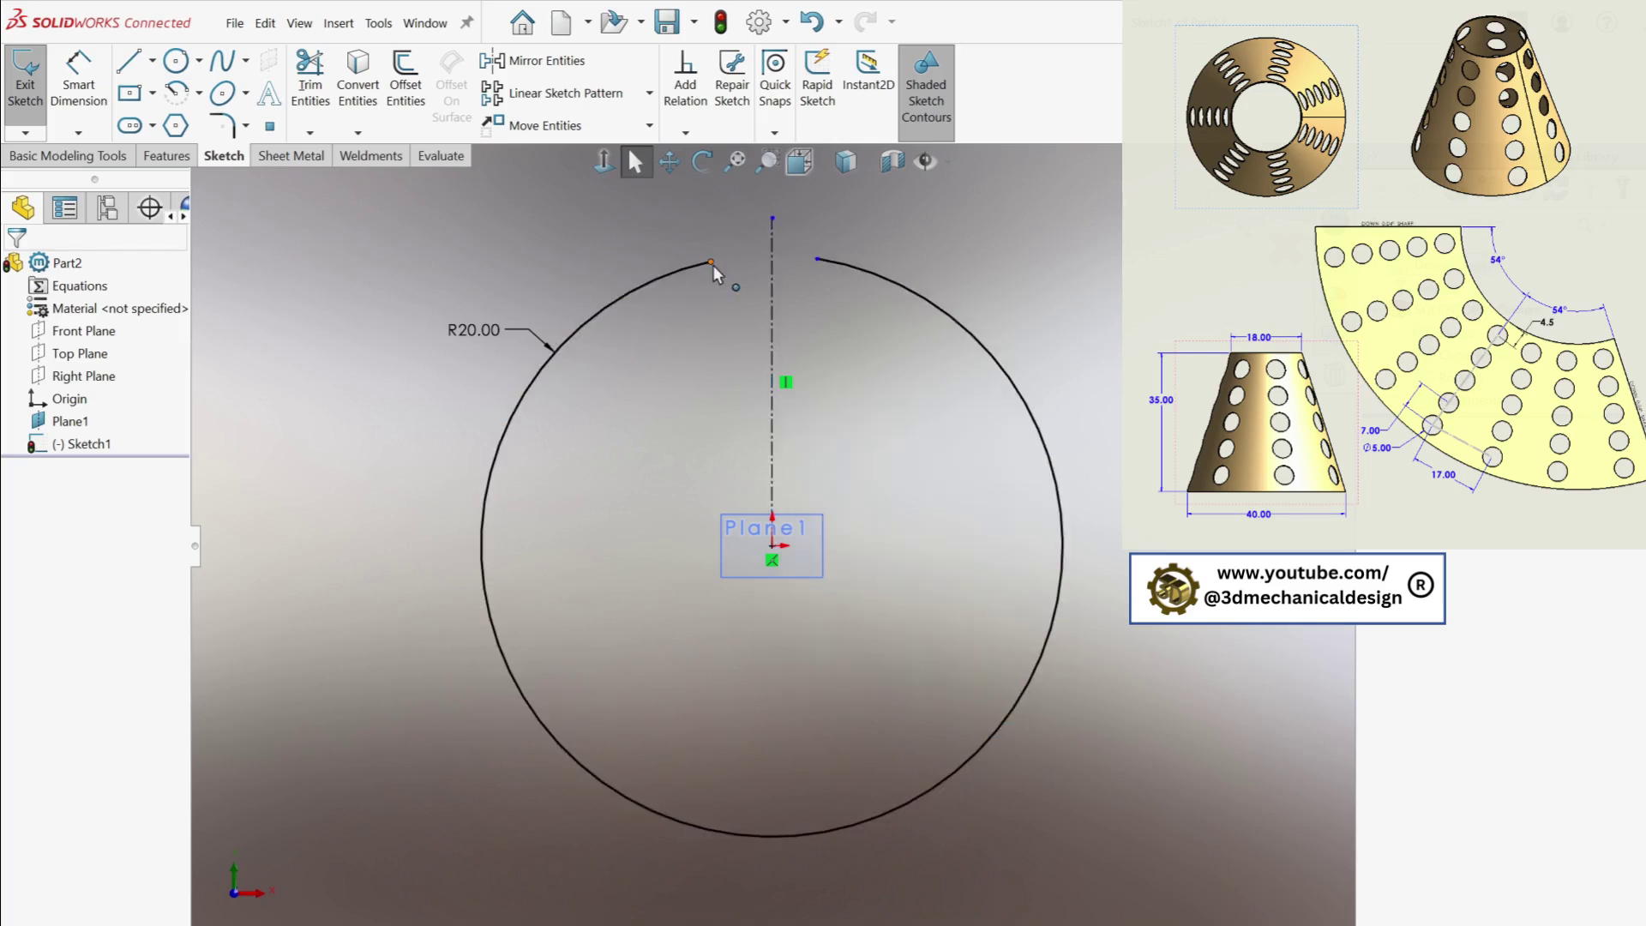
Make both arc endpoints symmetric about the vertical centerline
click(713, 265)
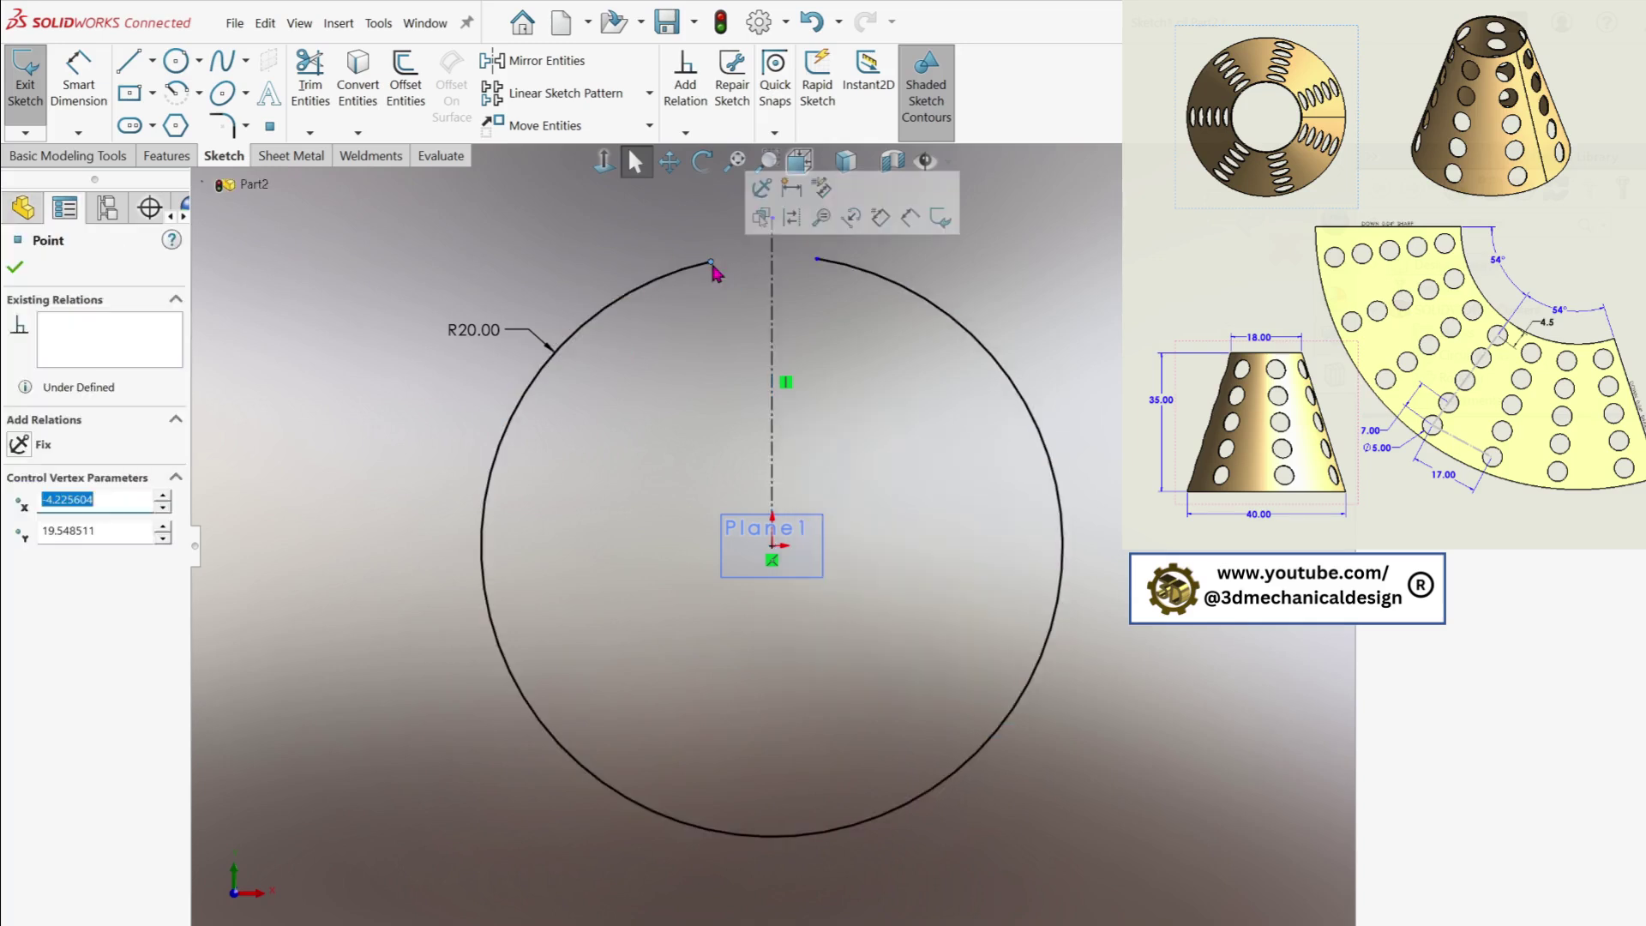
ctrl+click(818, 260)
ctrl+click(774, 298)
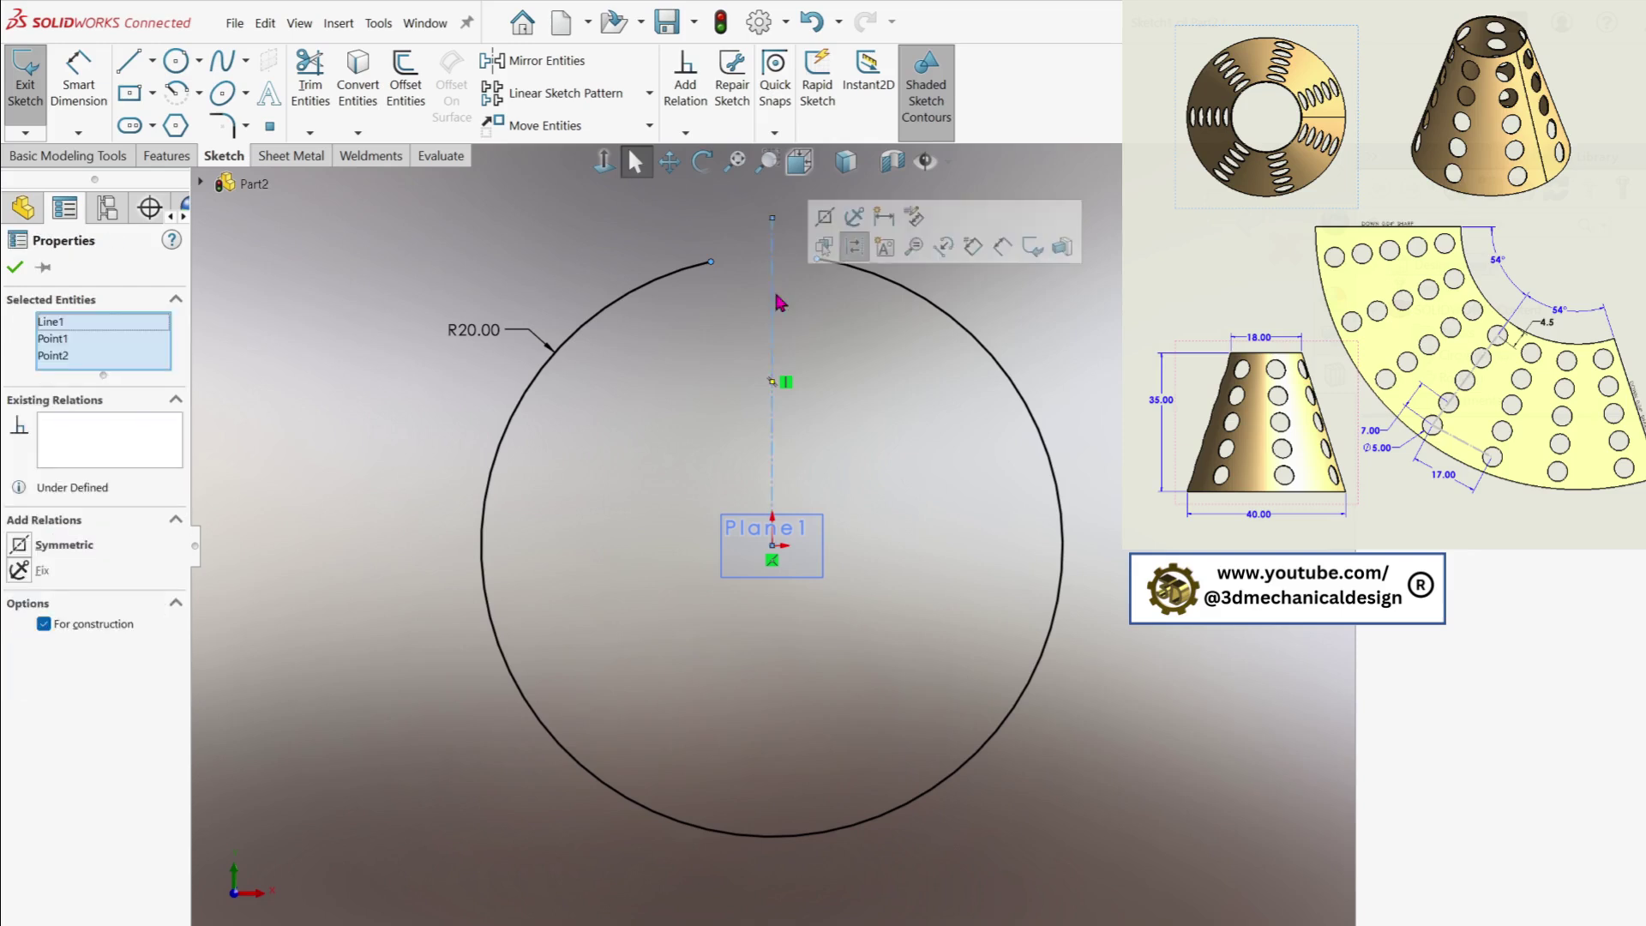
click(28, 549)
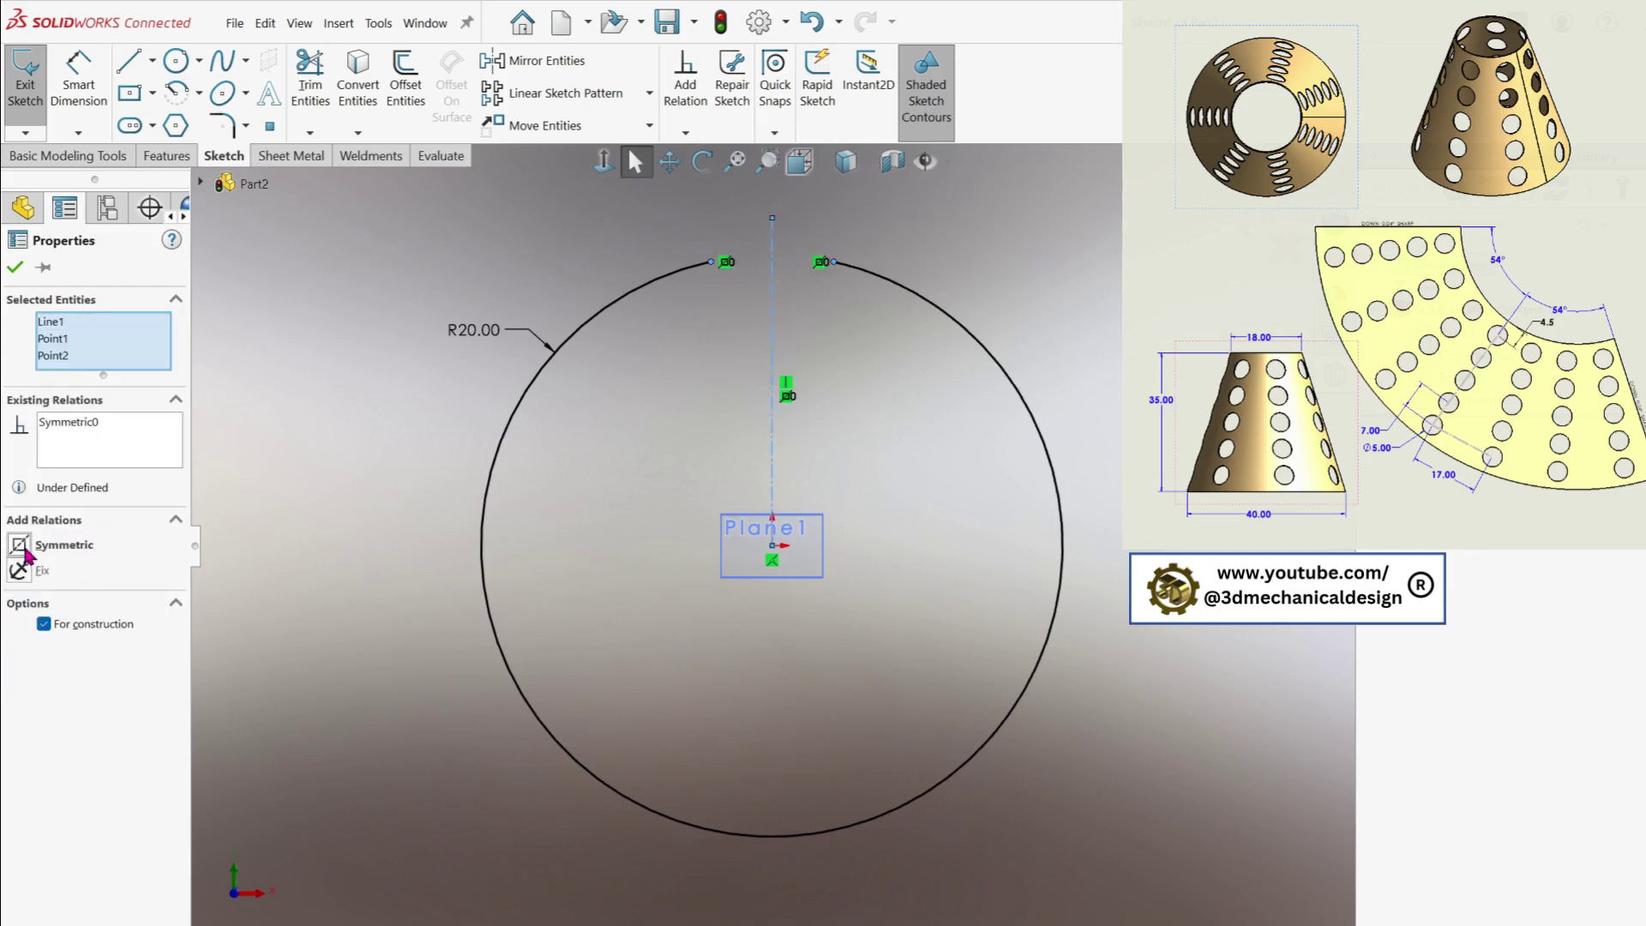
click(15, 267)
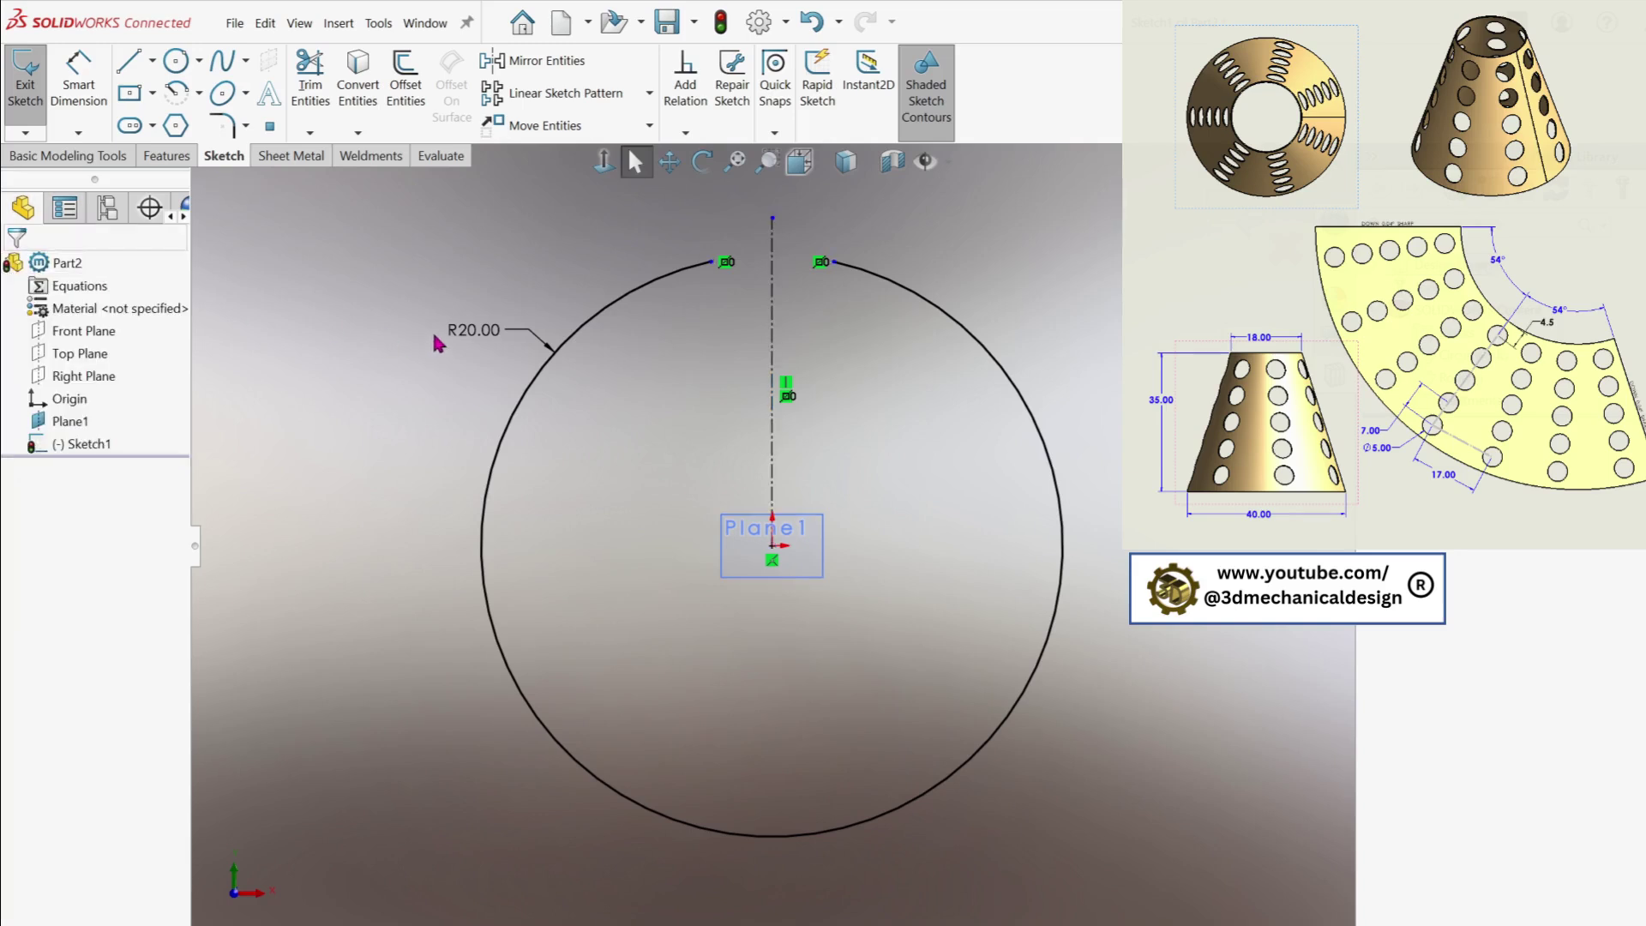
Set the distance between the R20 arc's two endpoints to 1/16 (0.0625 in)
key(s)
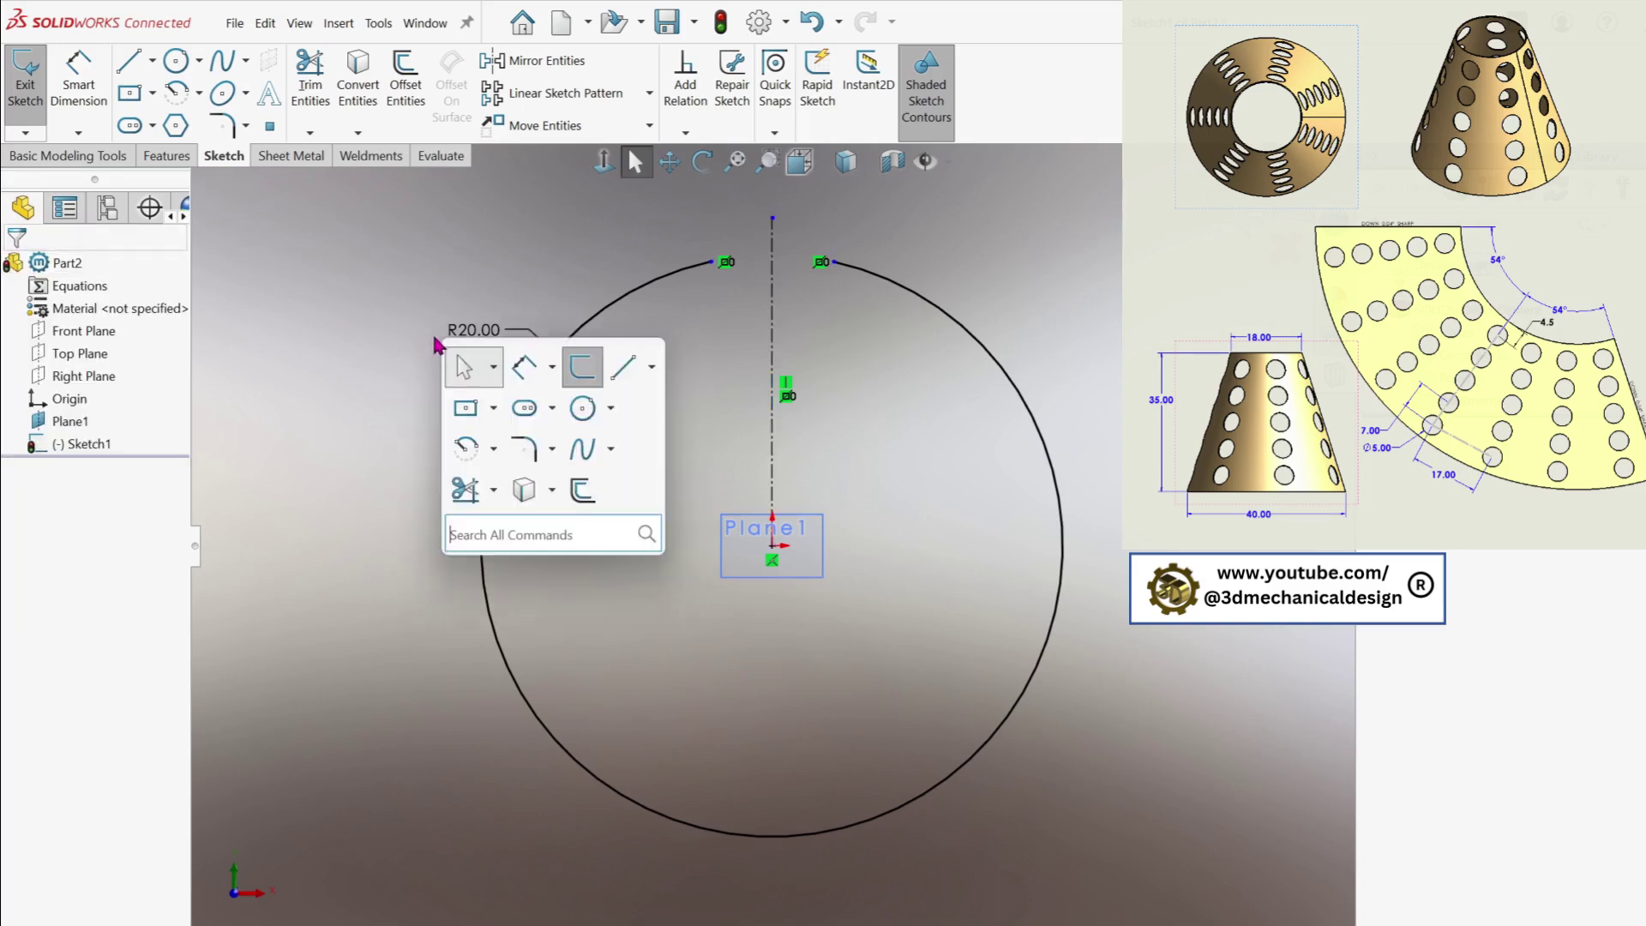
click(529, 370)
click(710, 262)
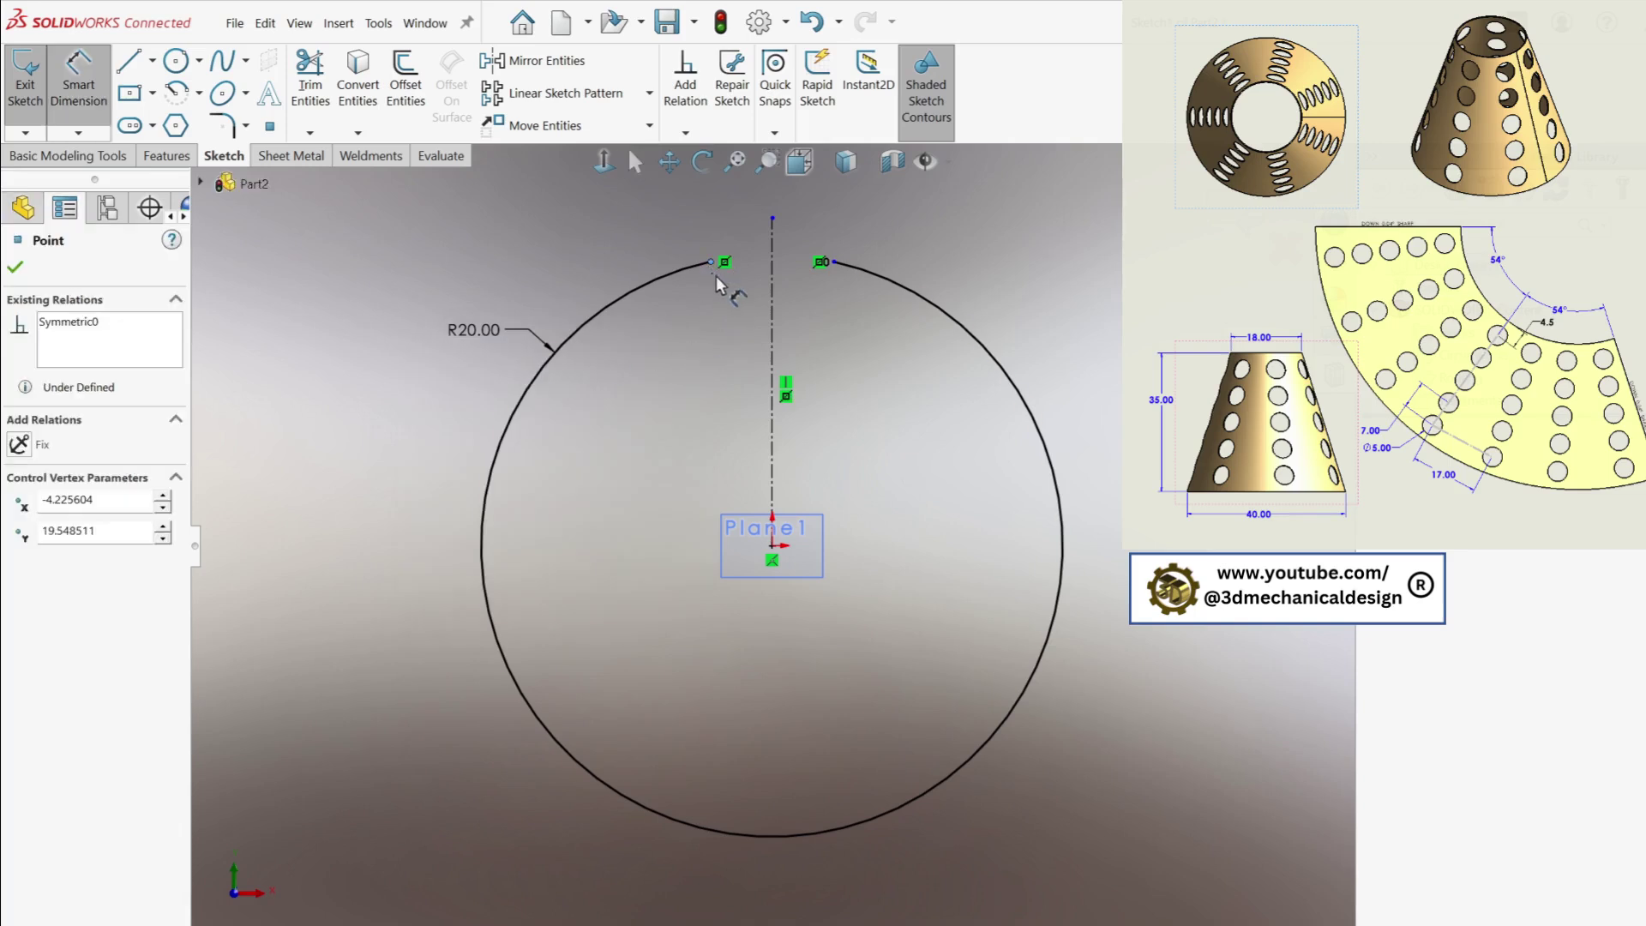
click(835, 263)
click(809, 306)
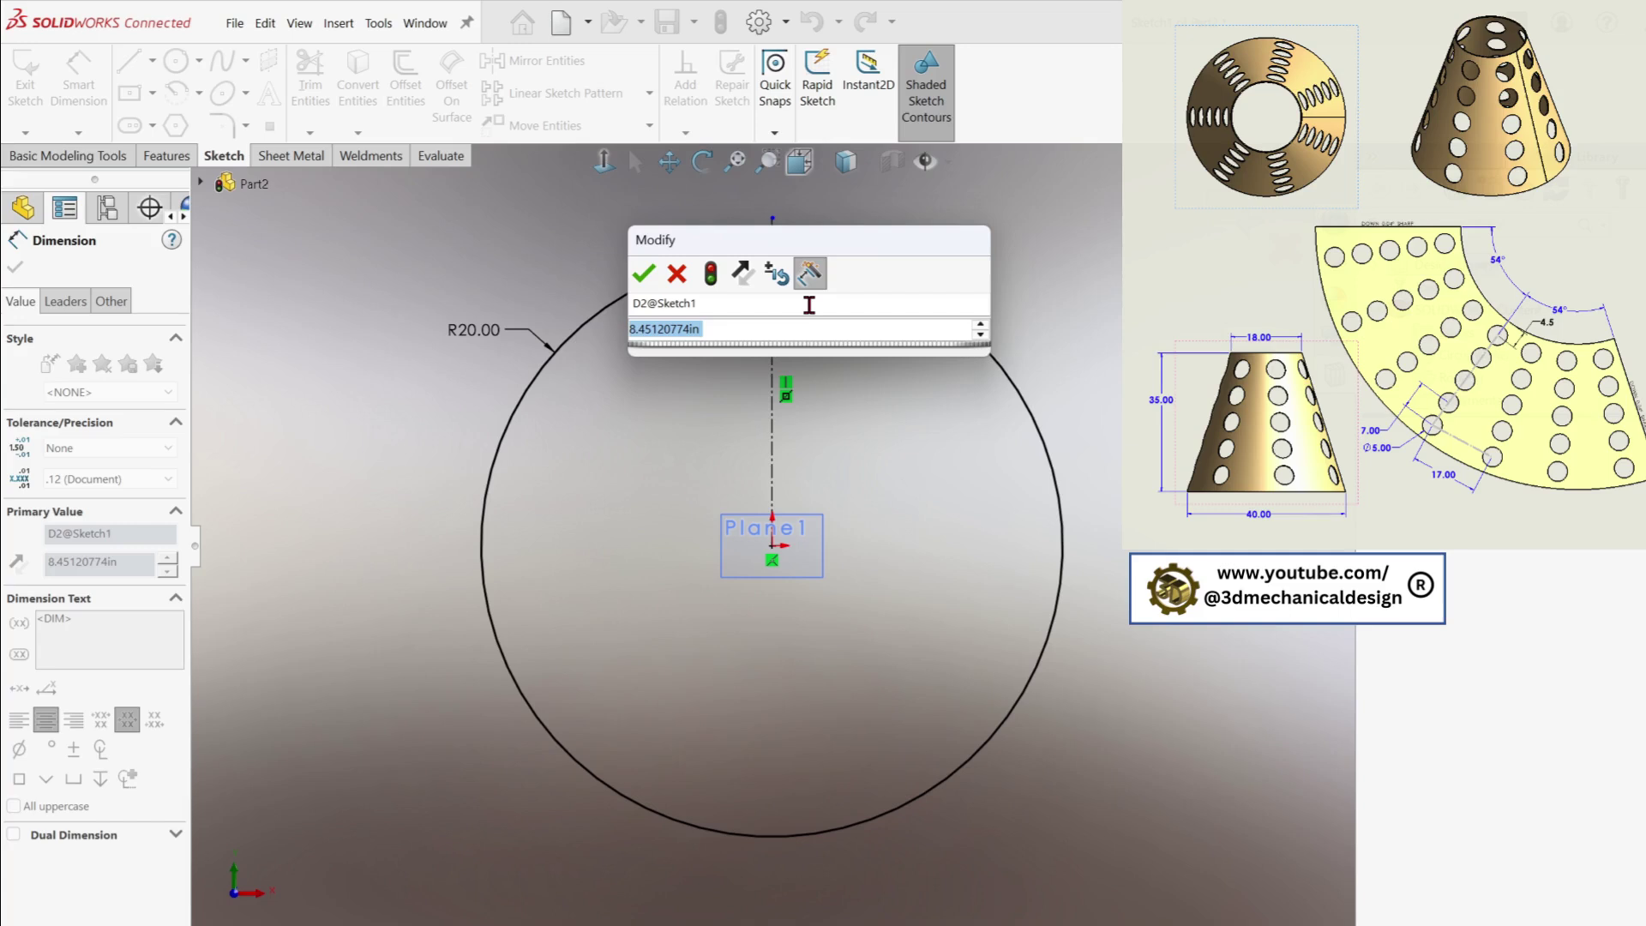
text(1/1)
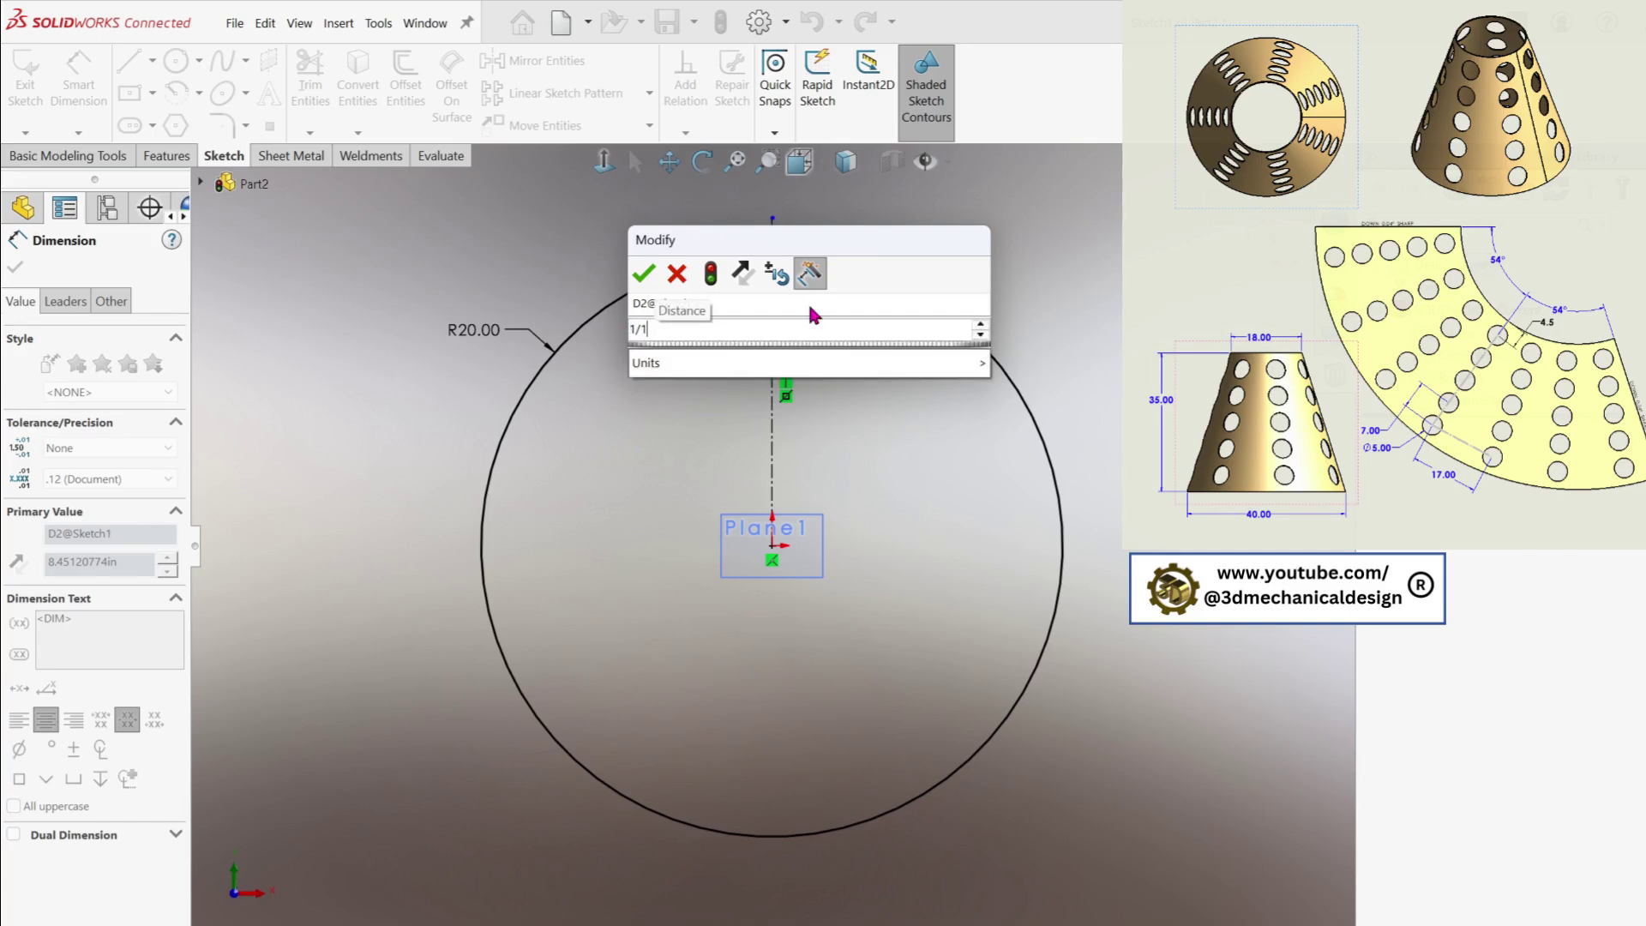
text(6)
click(644, 273)
click(352, 286)
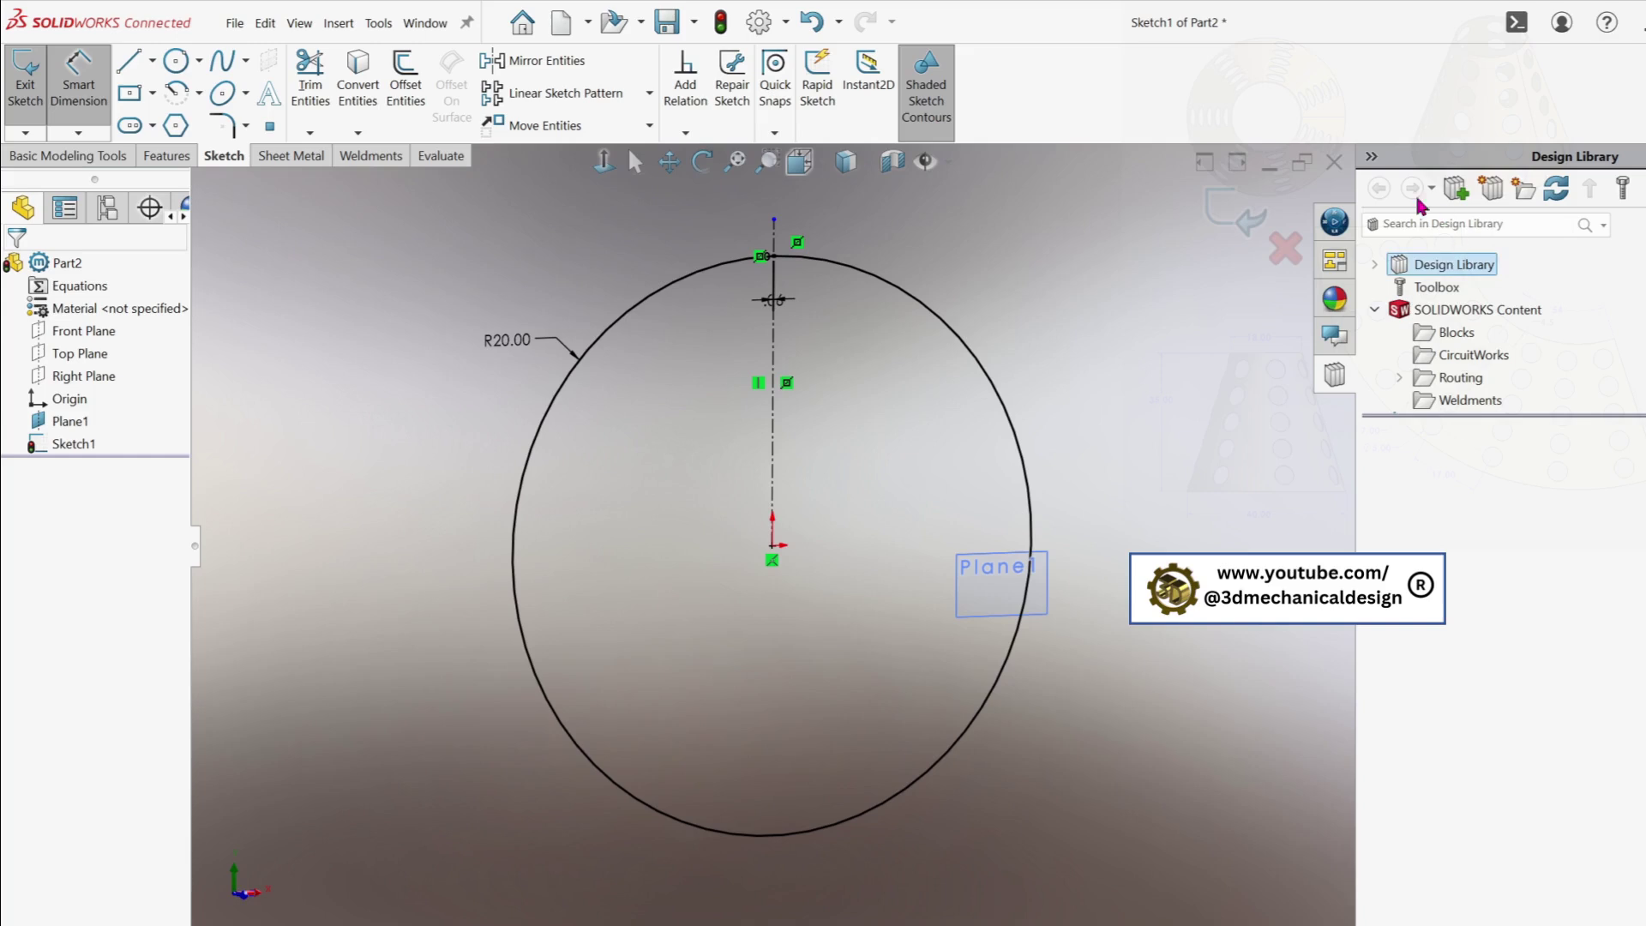
Exit Sketch1 and start a new sketch on Plane1, viewed normal to it
click(1239, 216)
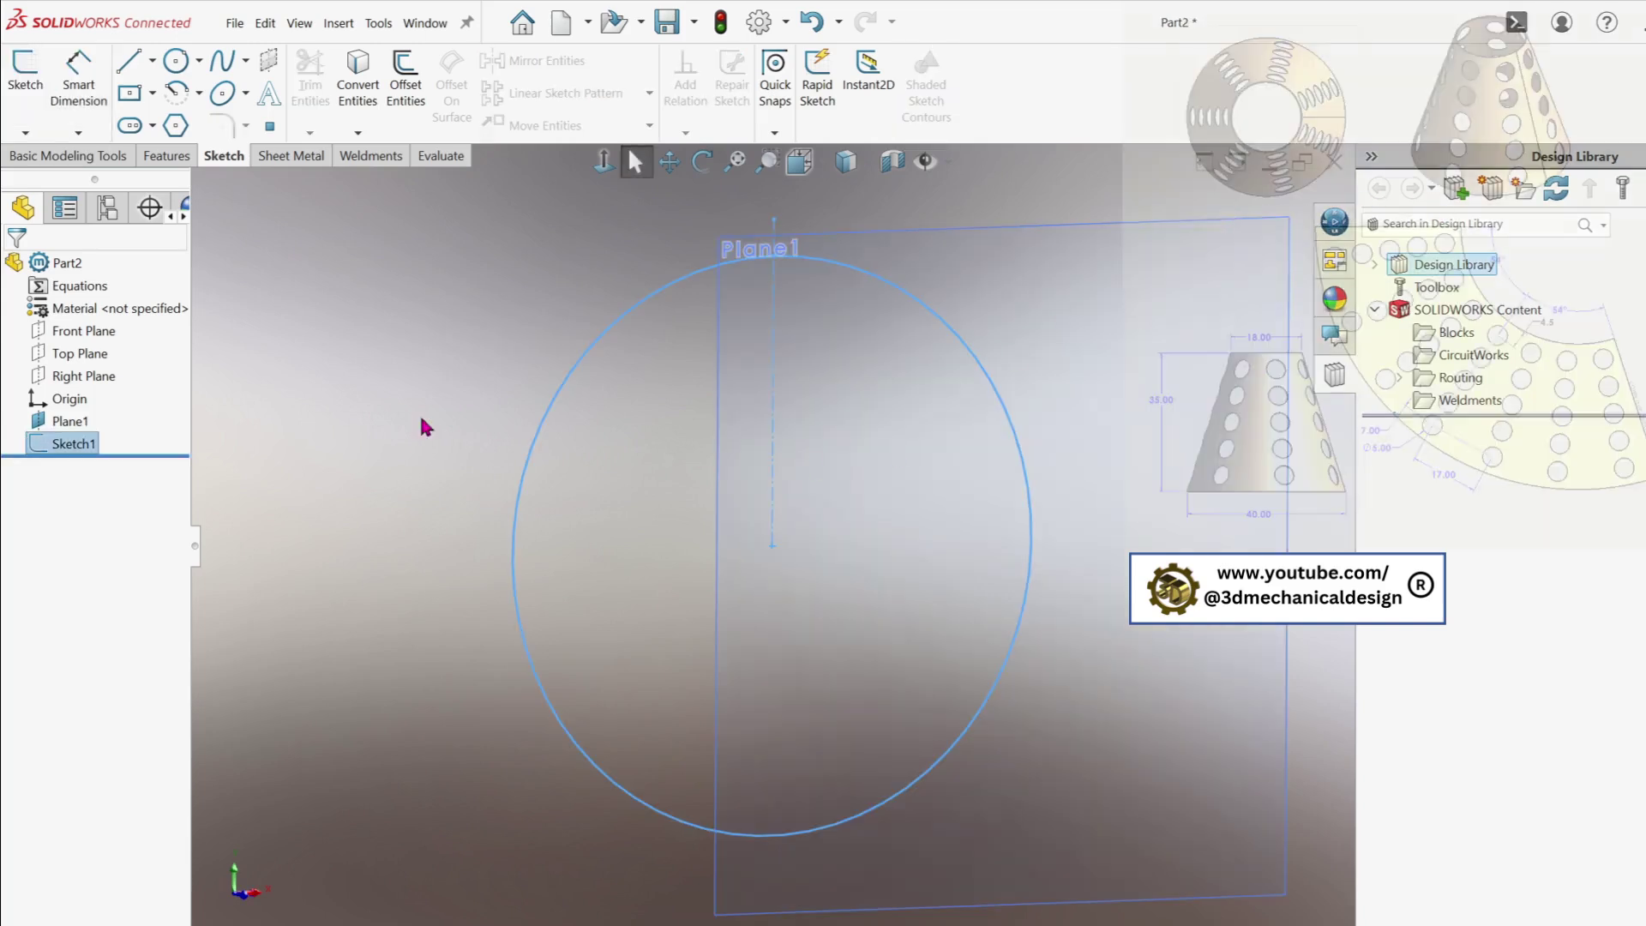
scroll(771, 591, up, 3)
middle_drag(984, 691, 810, 588)
click(74, 428)
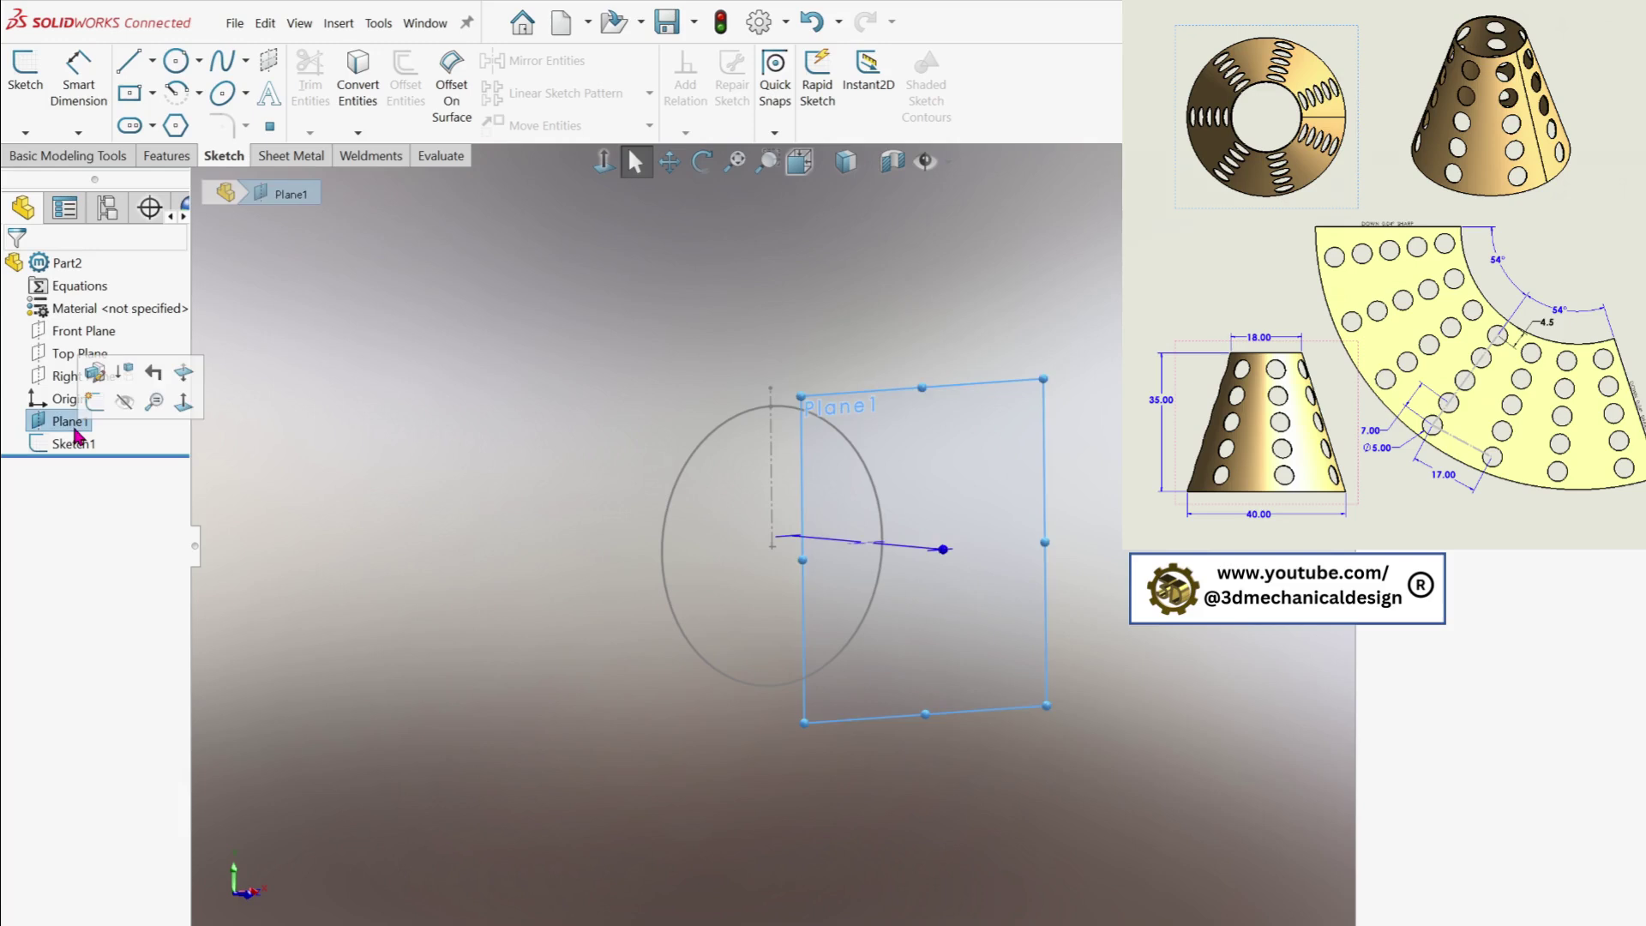
right_click(76, 432)
click(225, 512)
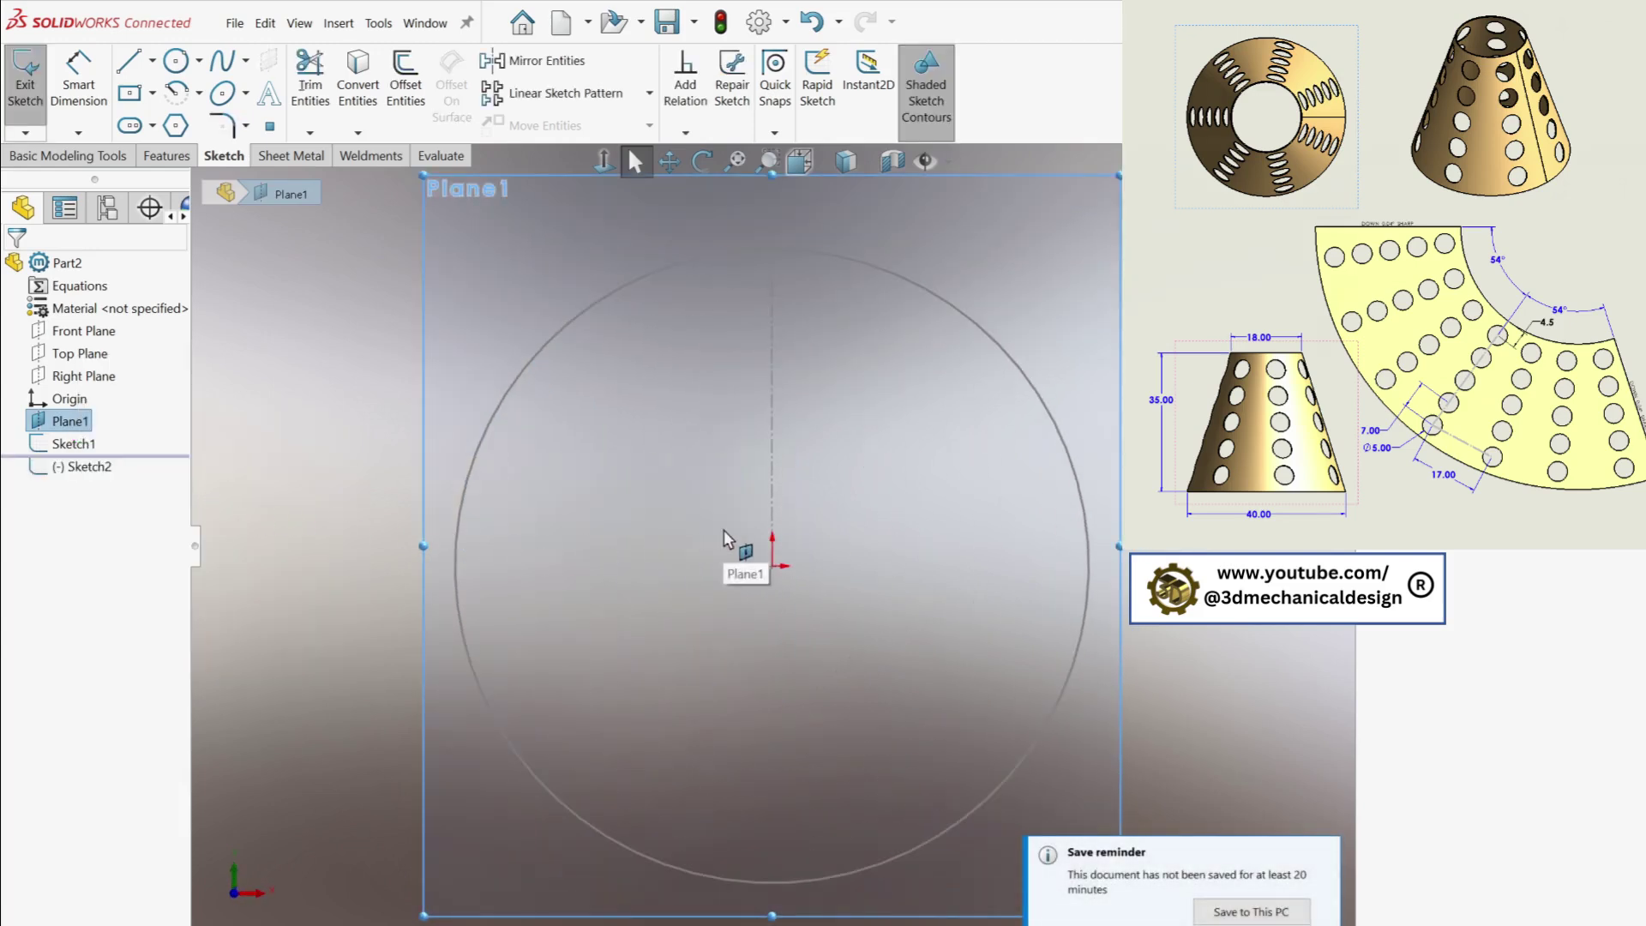
Draw a centre-point arc about the origin, open at the top
key(s)
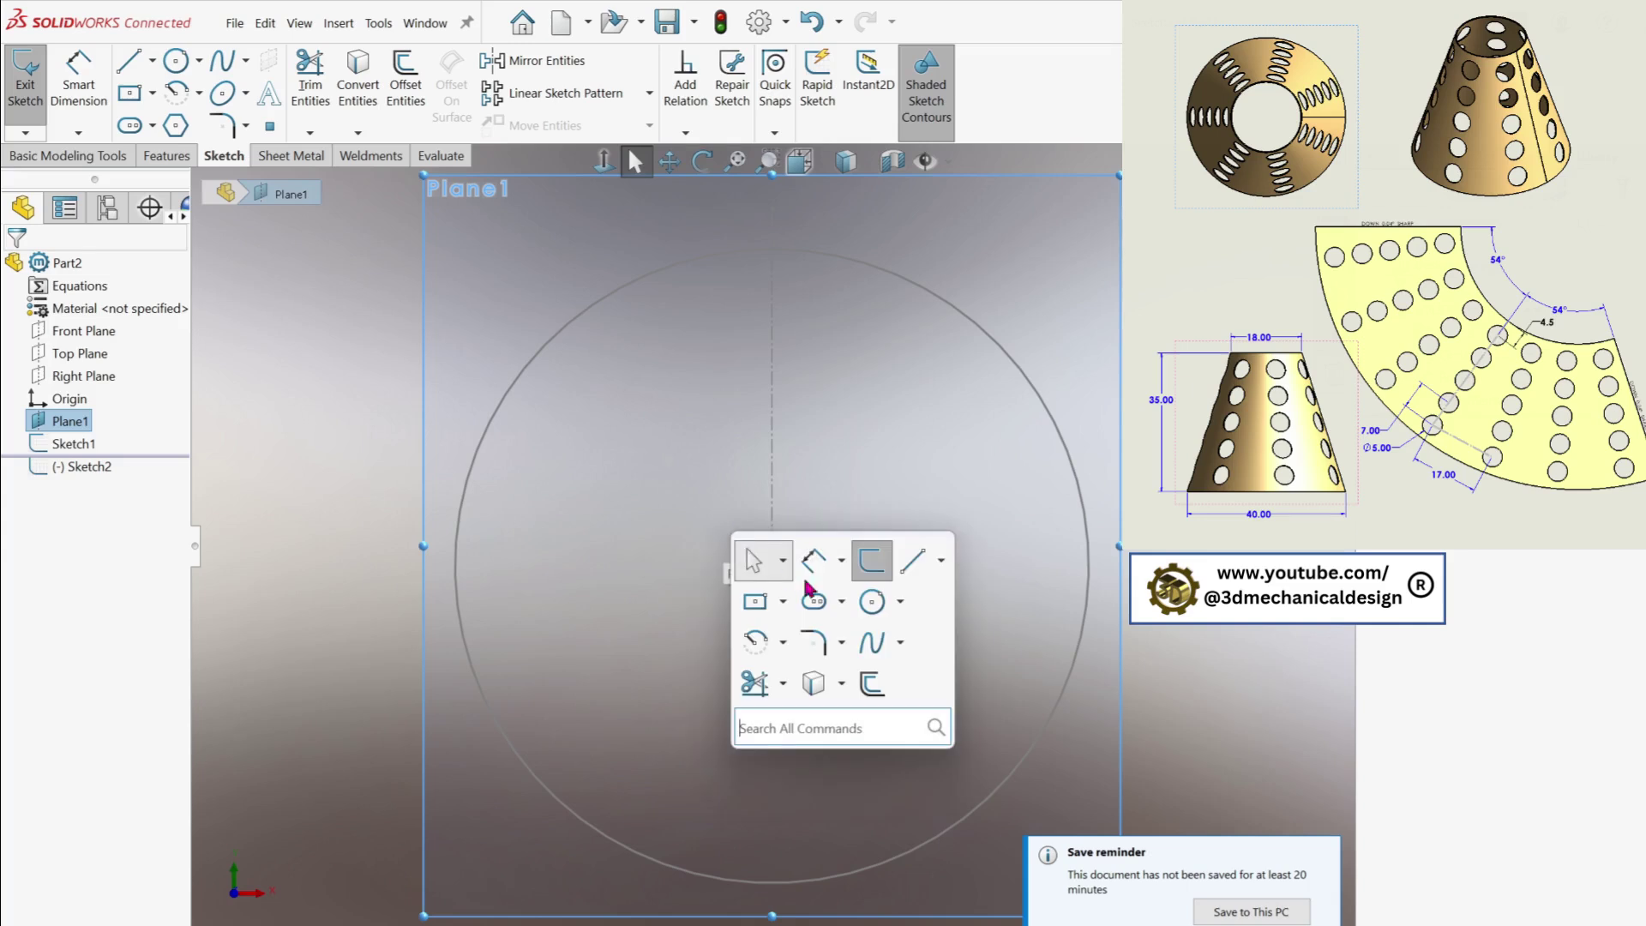
click(787, 643)
click(881, 686)
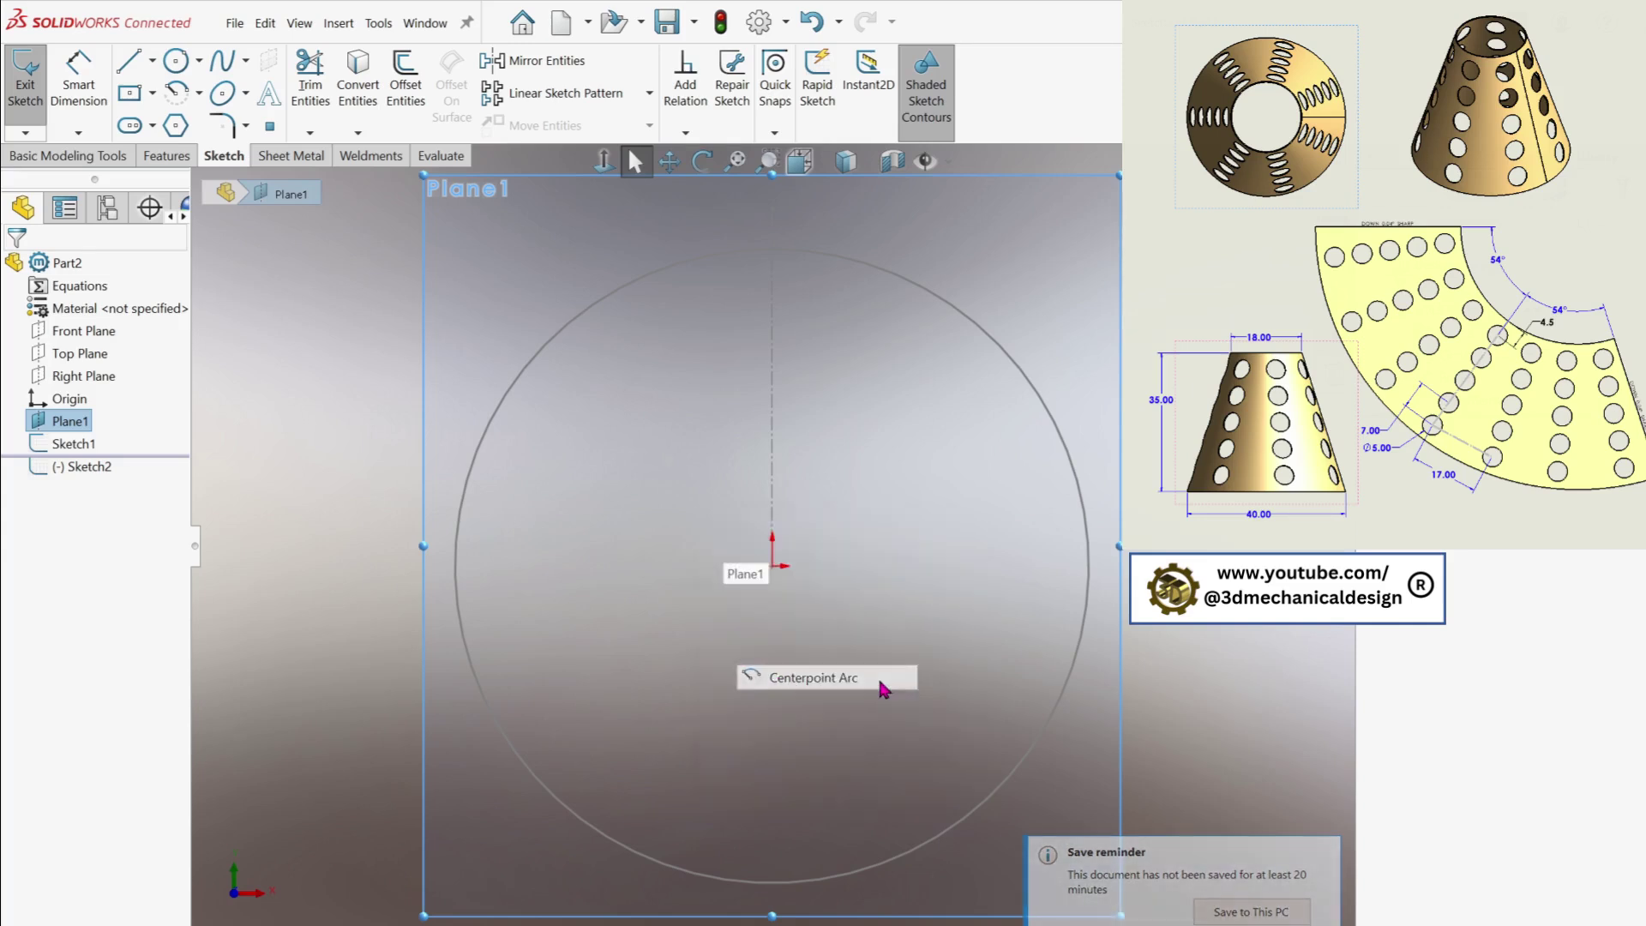
click(772, 566)
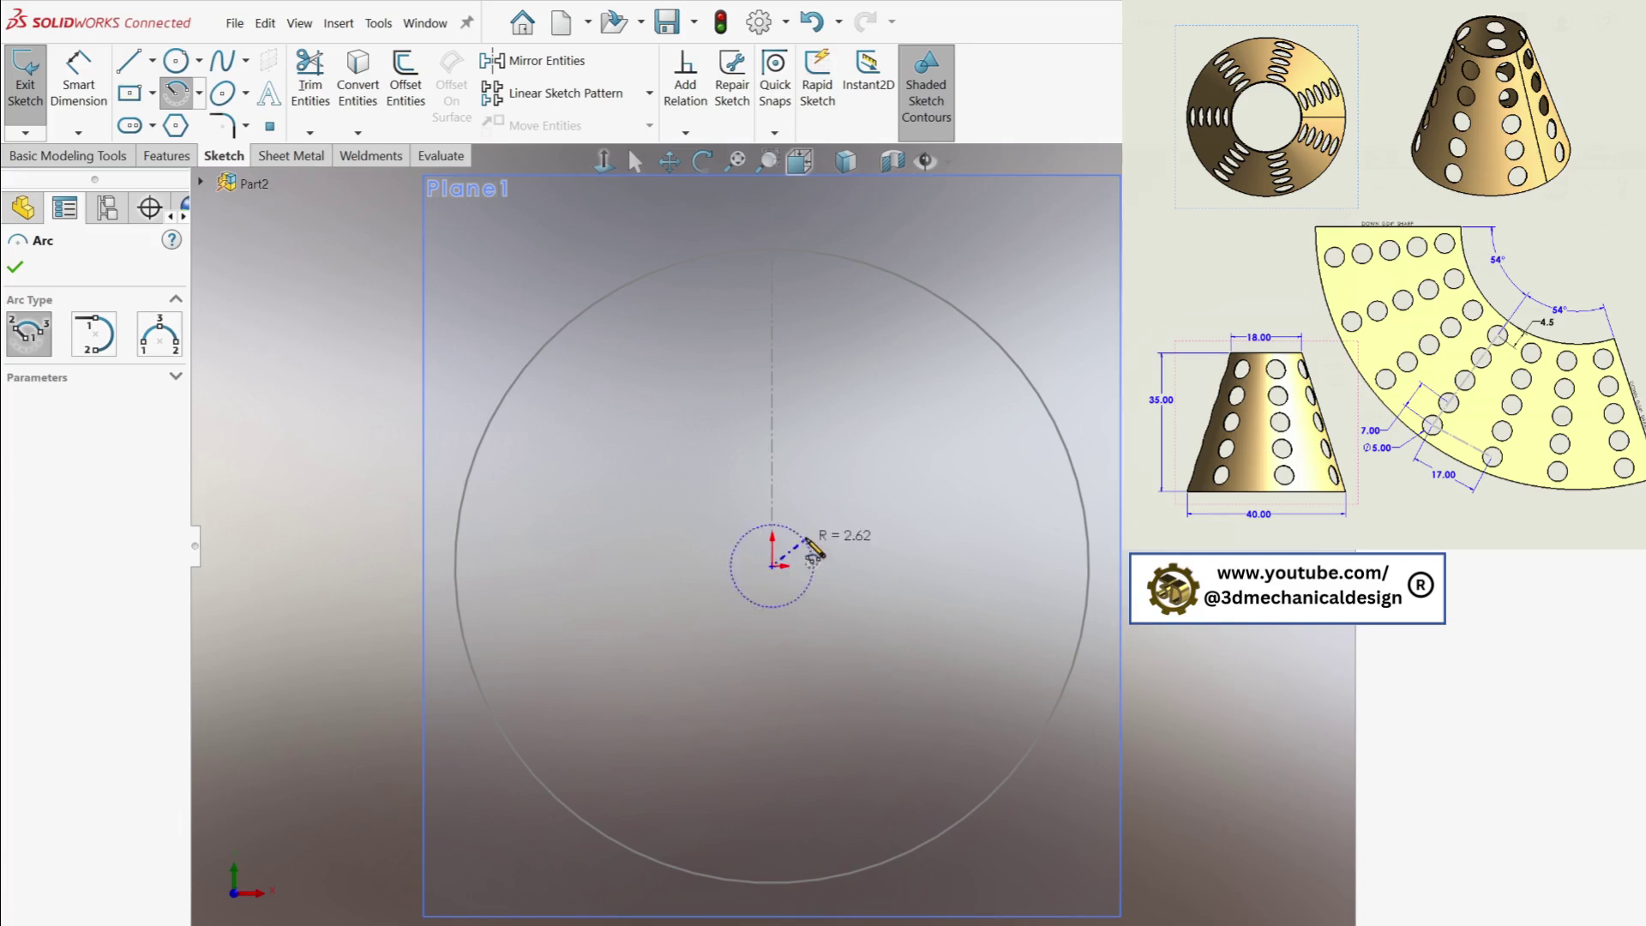
click(817, 338)
click(870, 403)
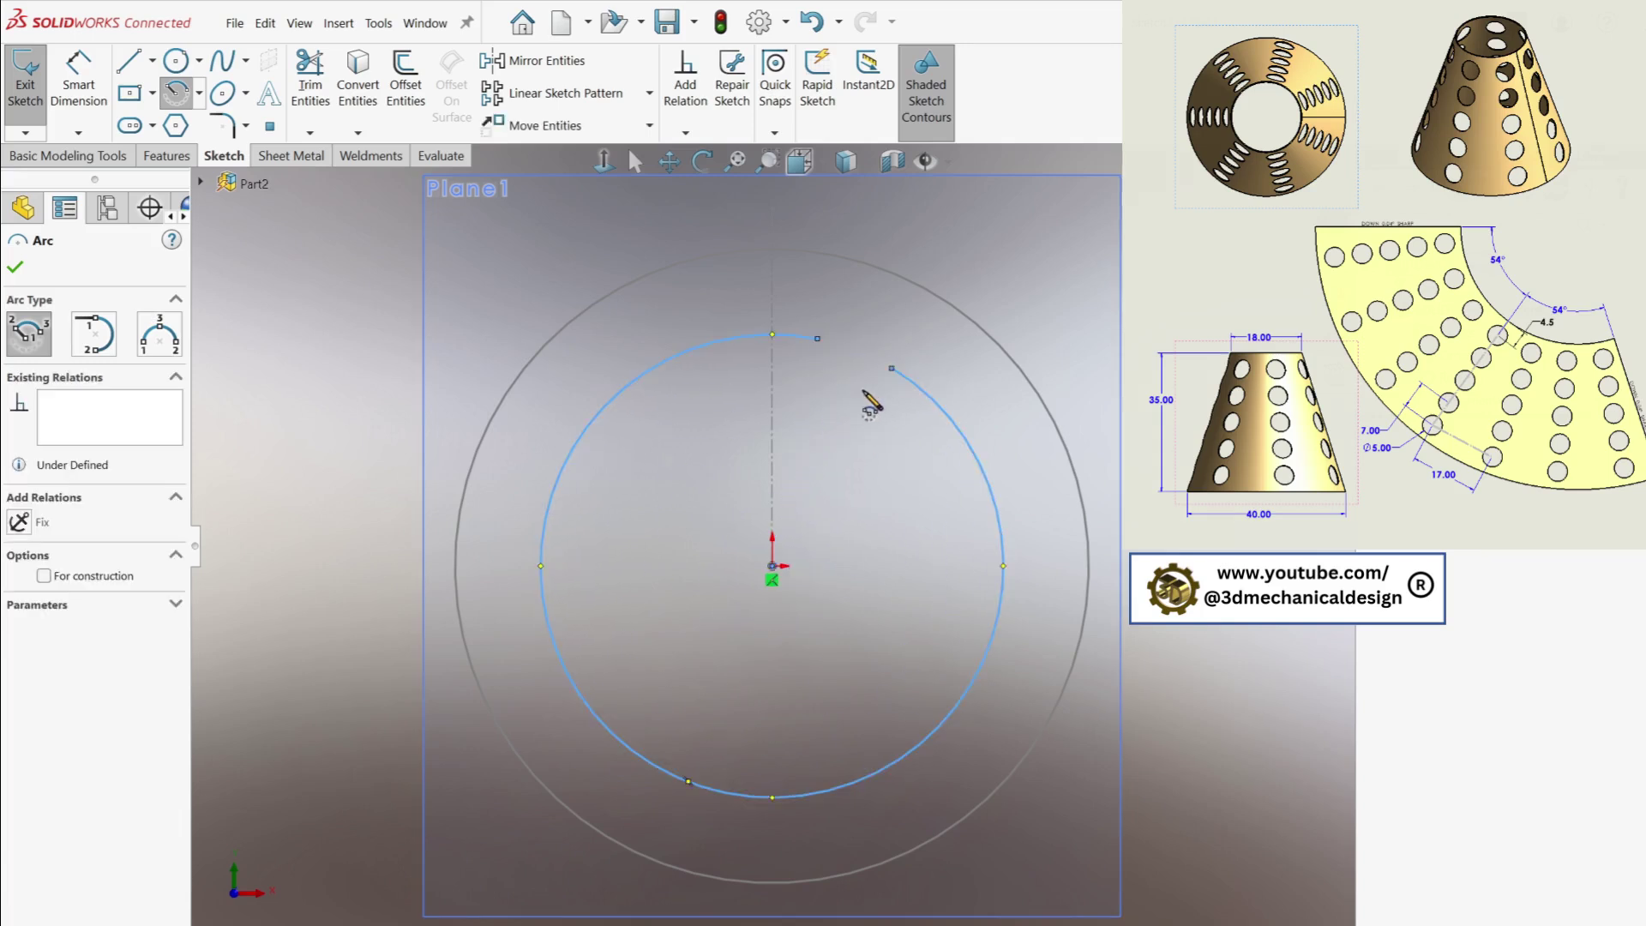
key(Escape)
drag(815, 339, 680, 358)
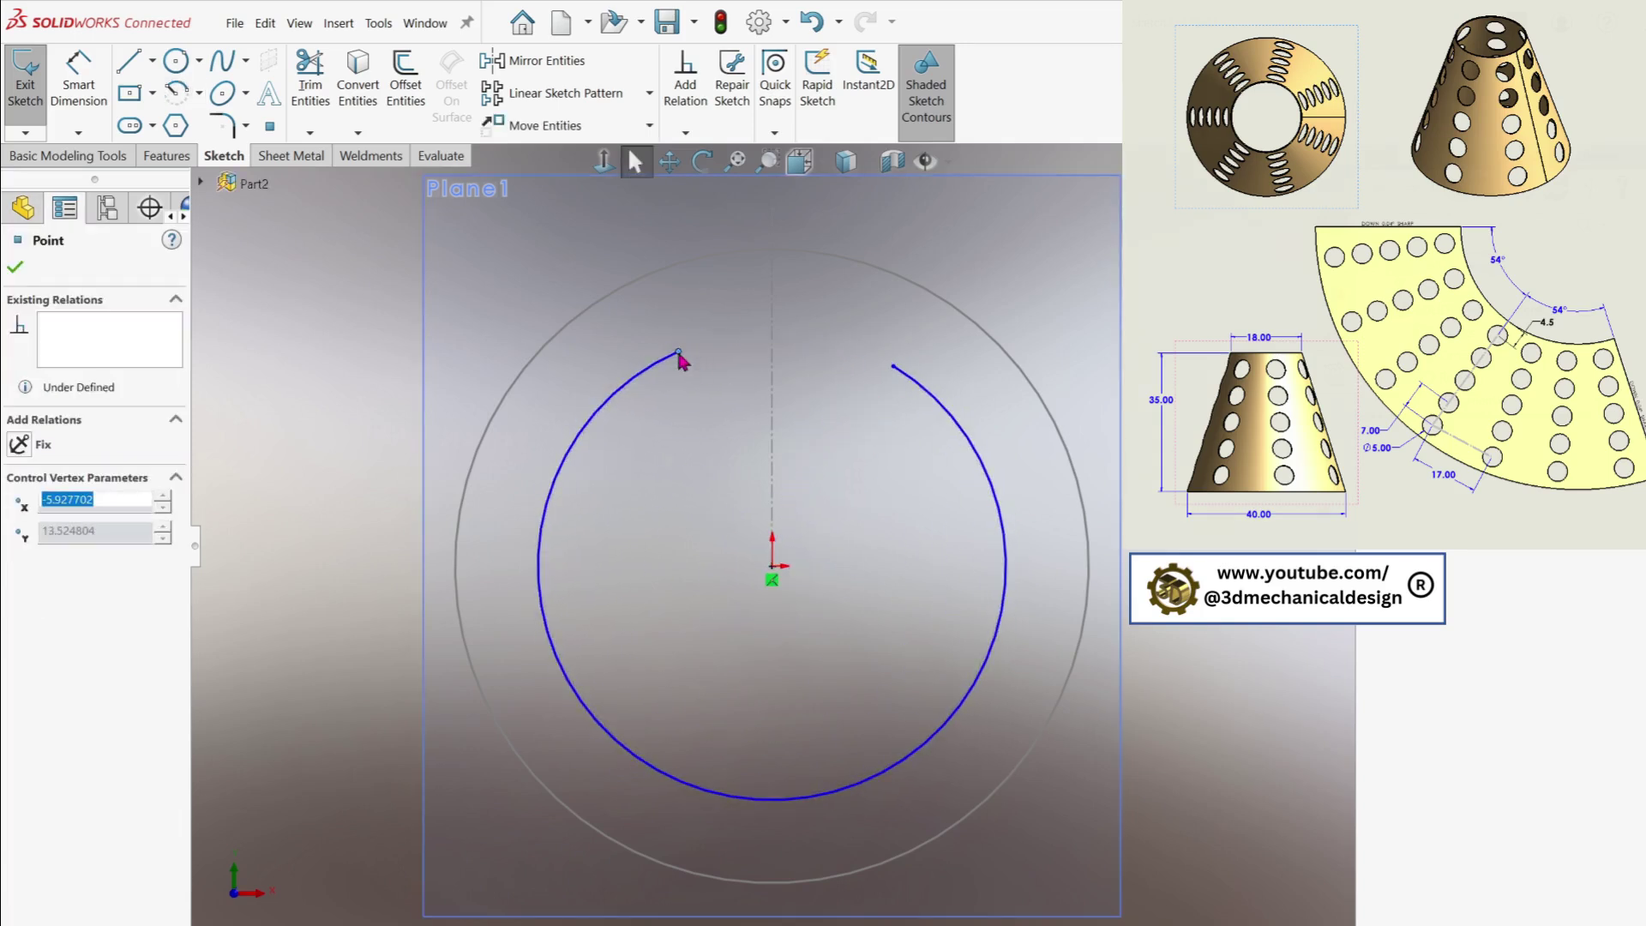
Dimension the new arc's radius to 9
key(s)
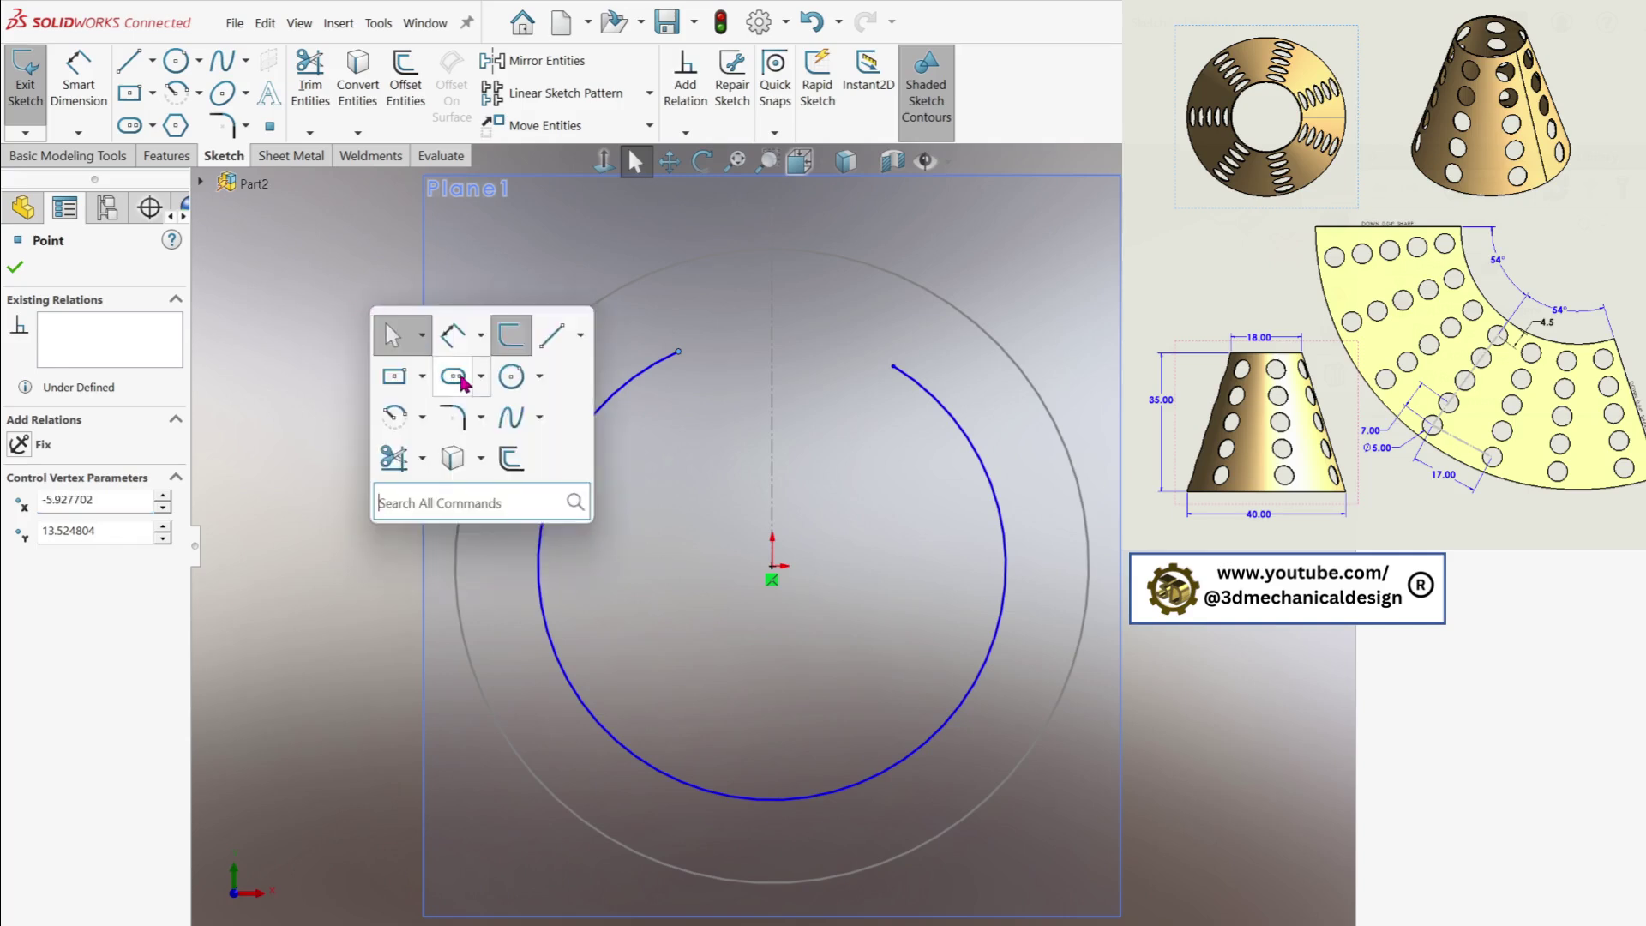
click(451, 334)
click(559, 504)
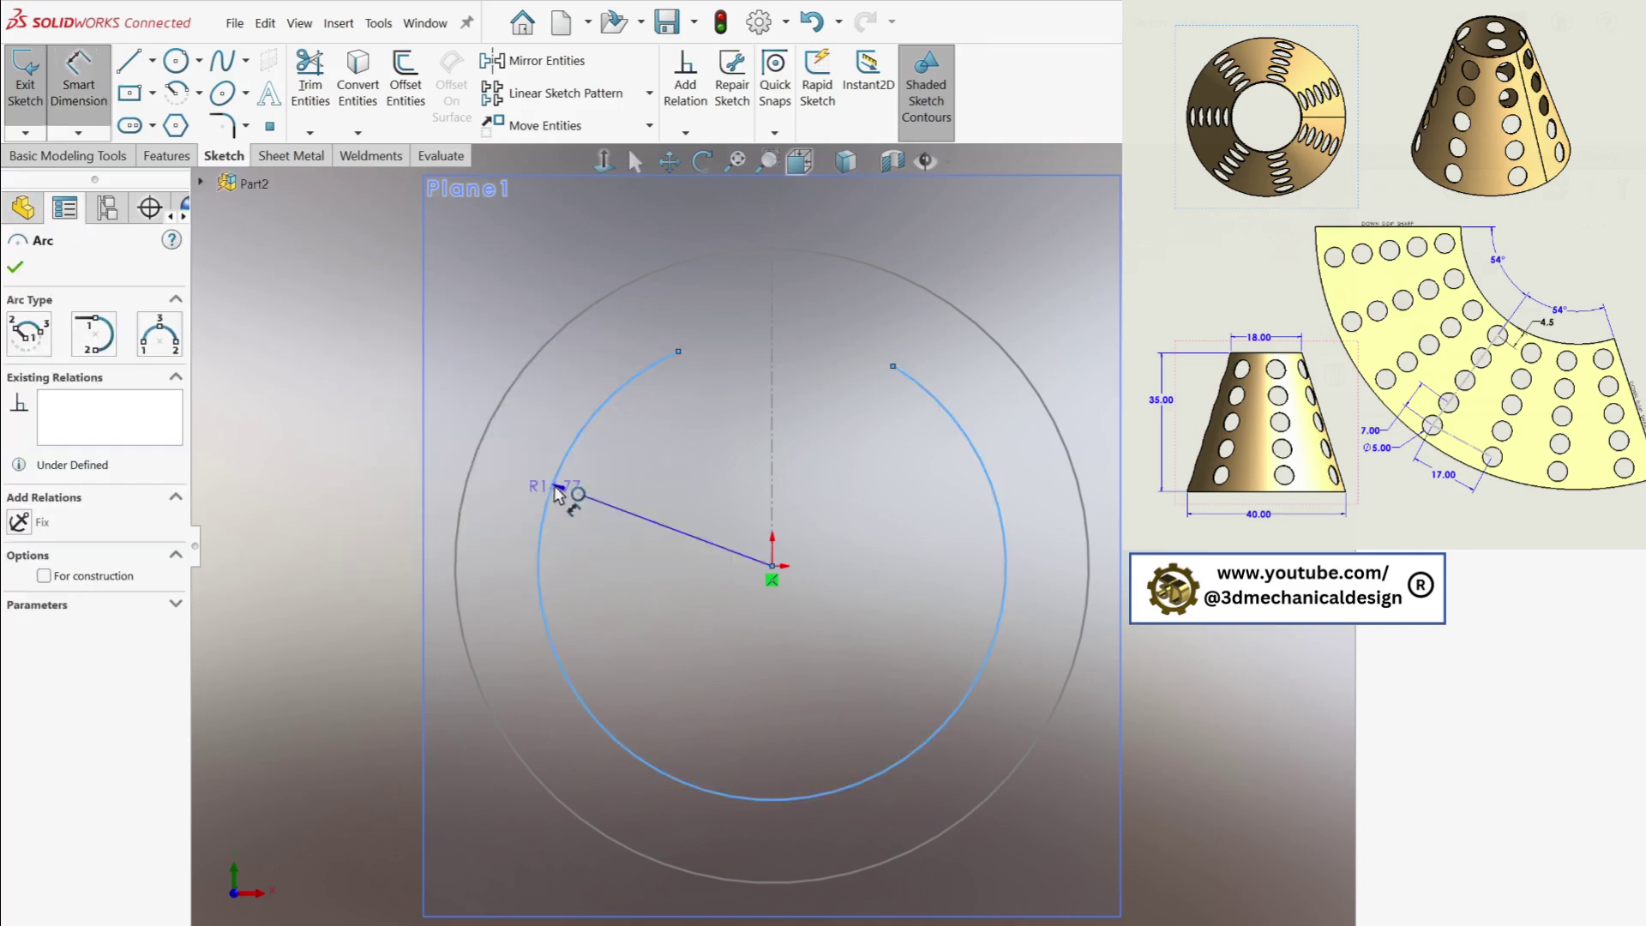
click(390, 450)
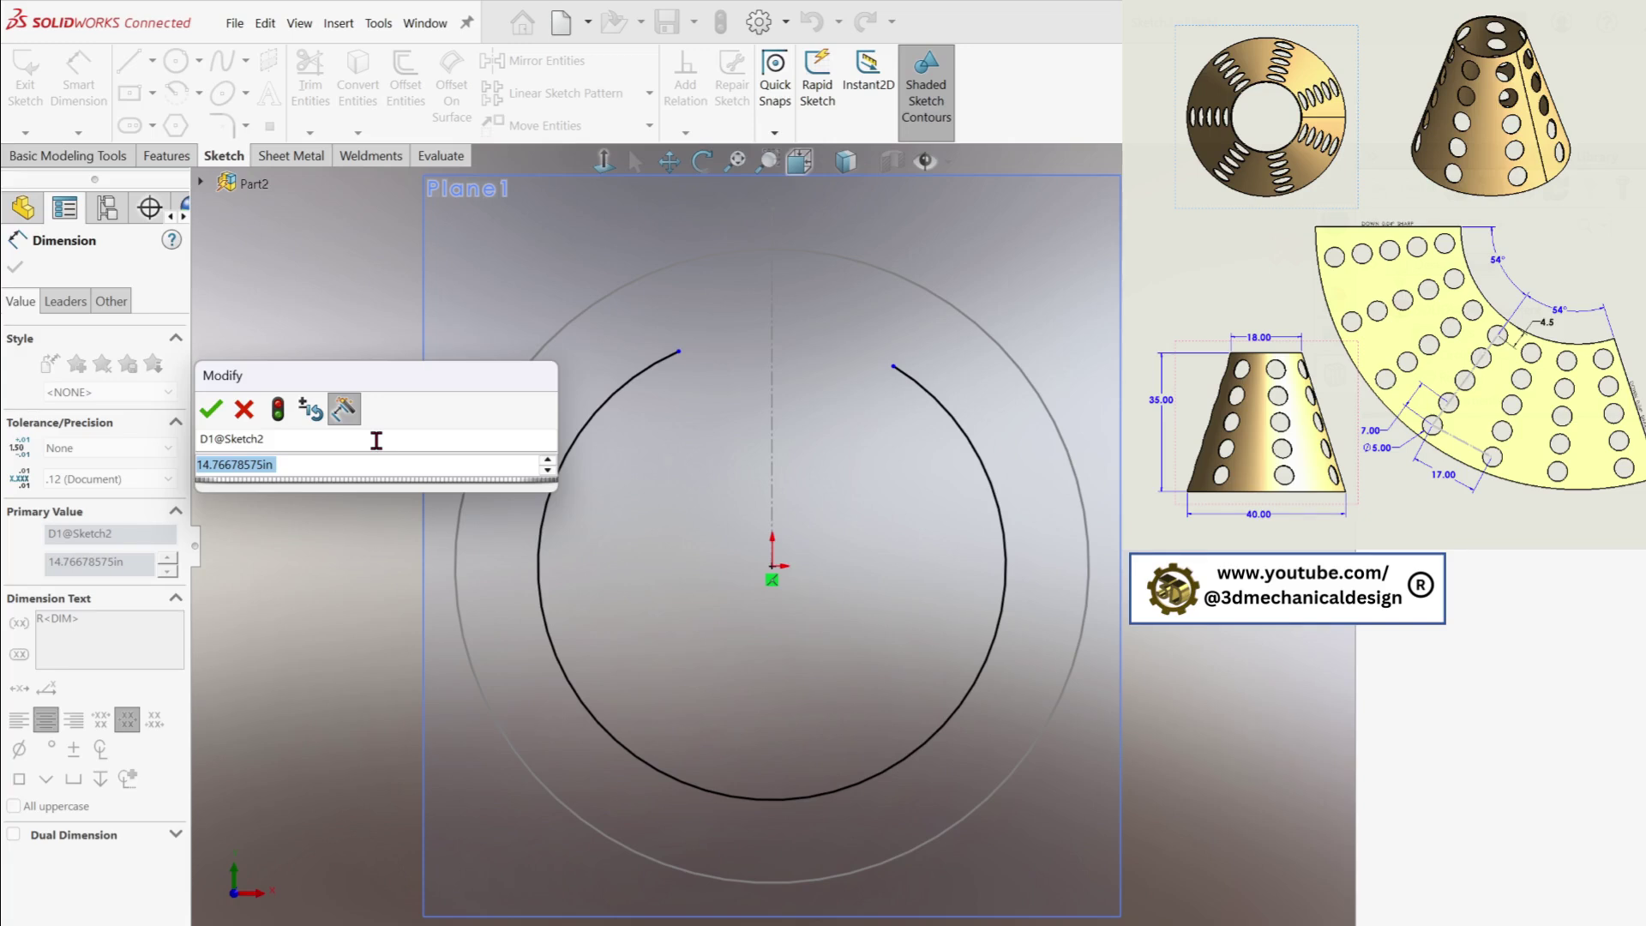
text(9)
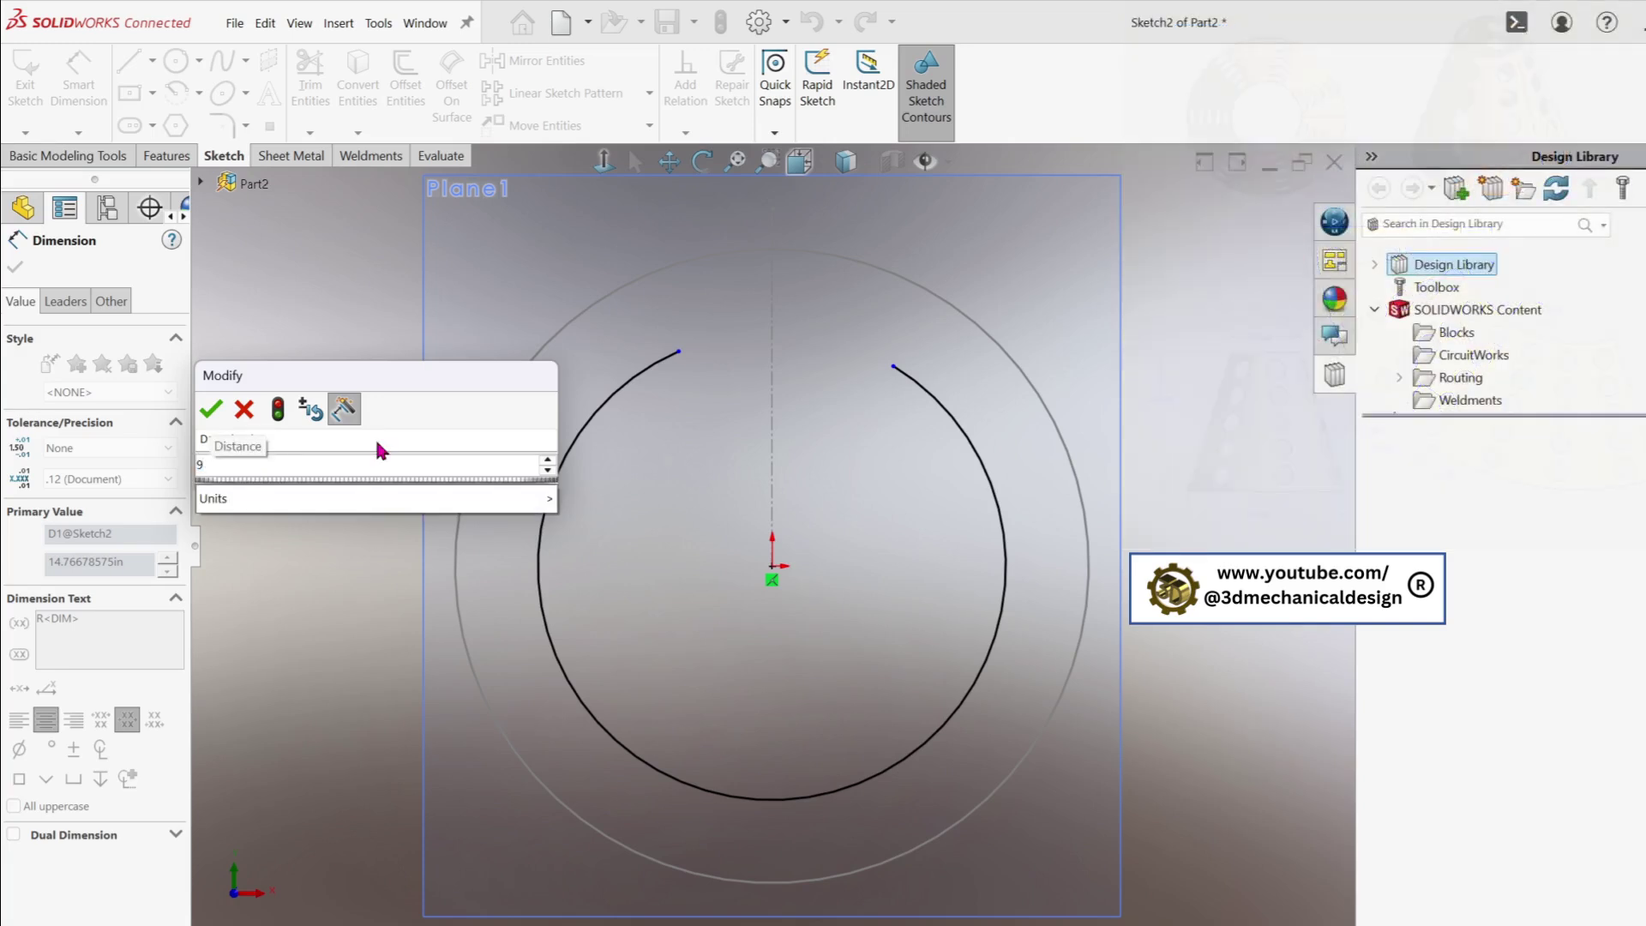
key(Return)
scroll(856, 488, up, 3)
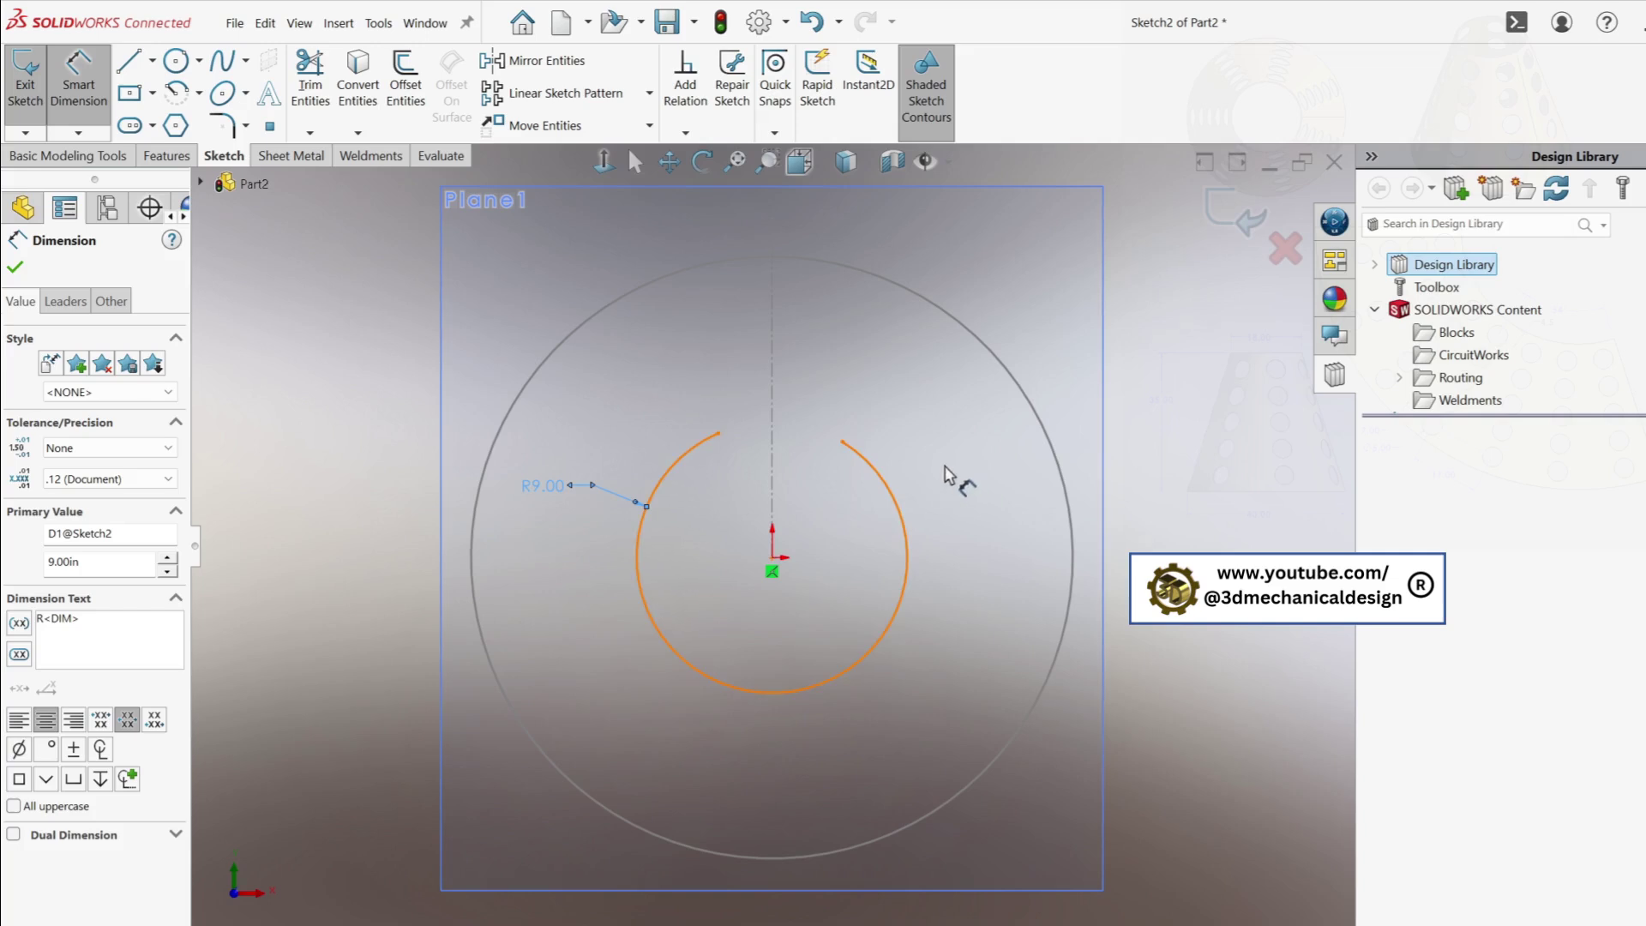
scroll(882, 468, down, 3)
key(Escape)
drag(809, 445, 771, 424)
Draw a construction centerline up from the origin and make it vertical
drag(645, 429, 660, 430)
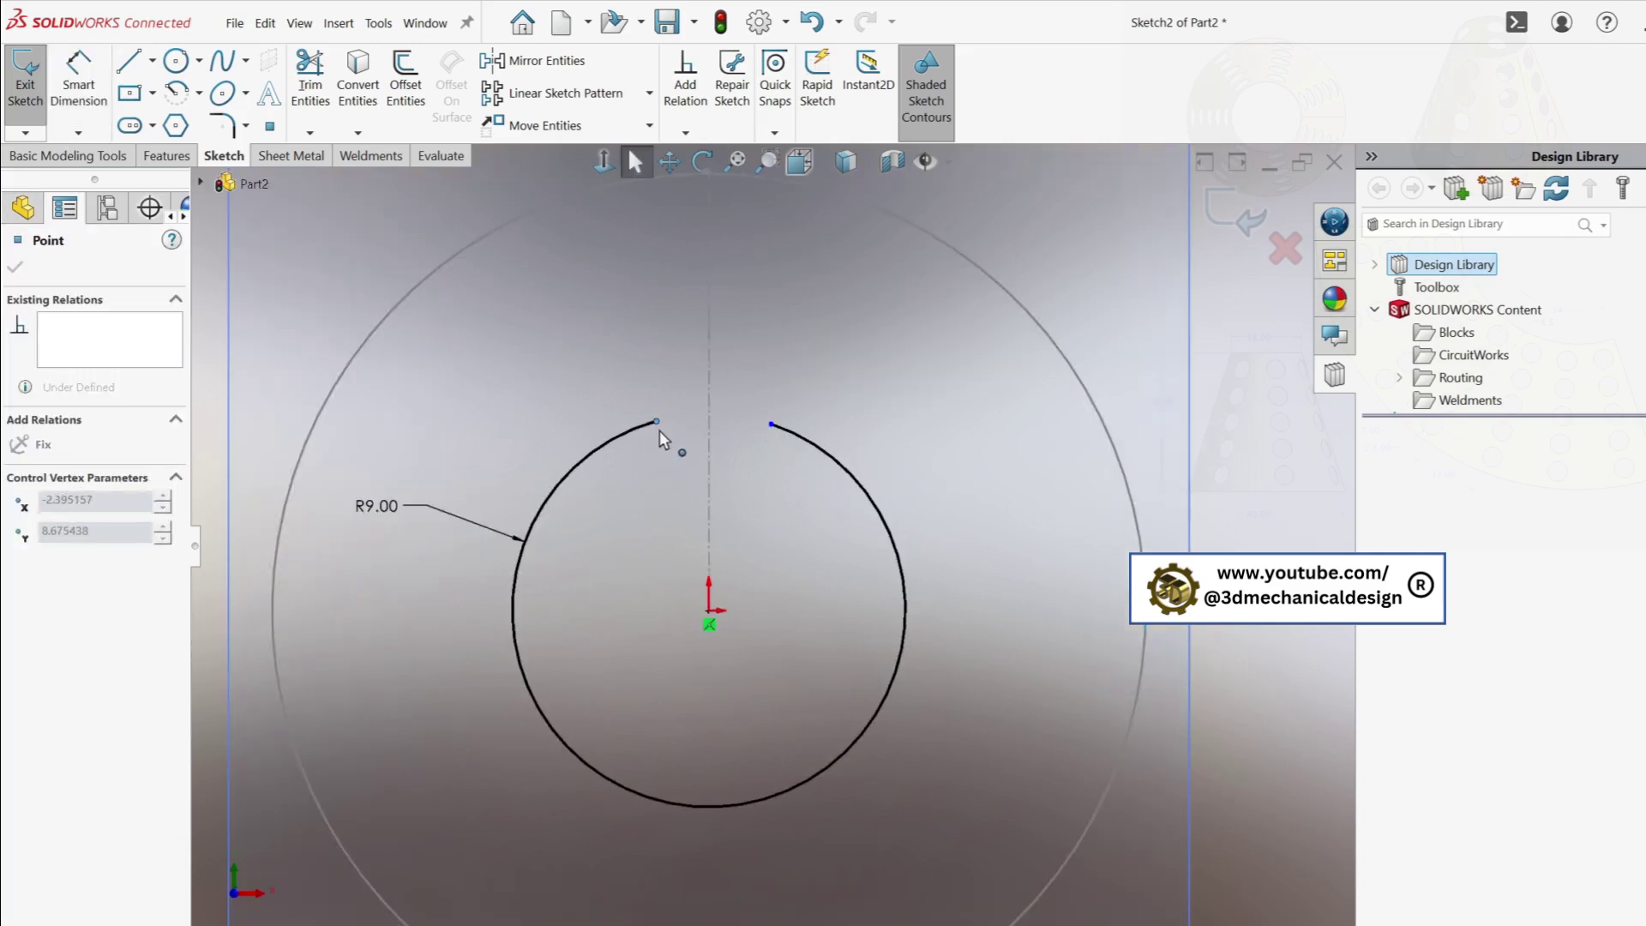
key(Escape)
click(656, 422)
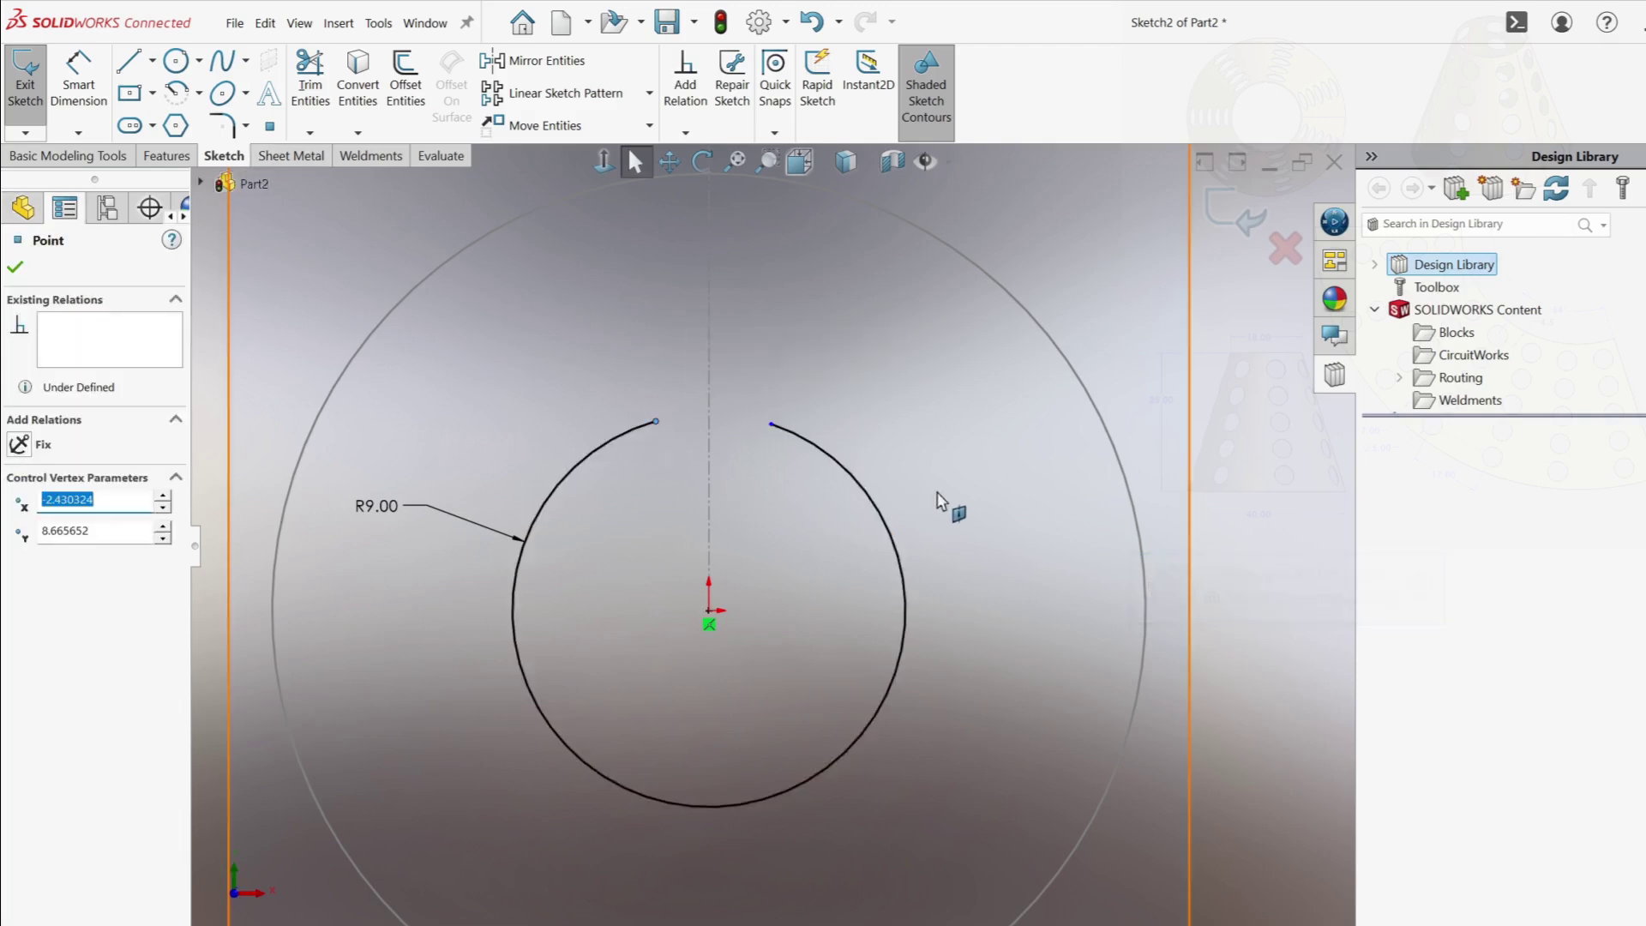
key(s)
click(1168, 525)
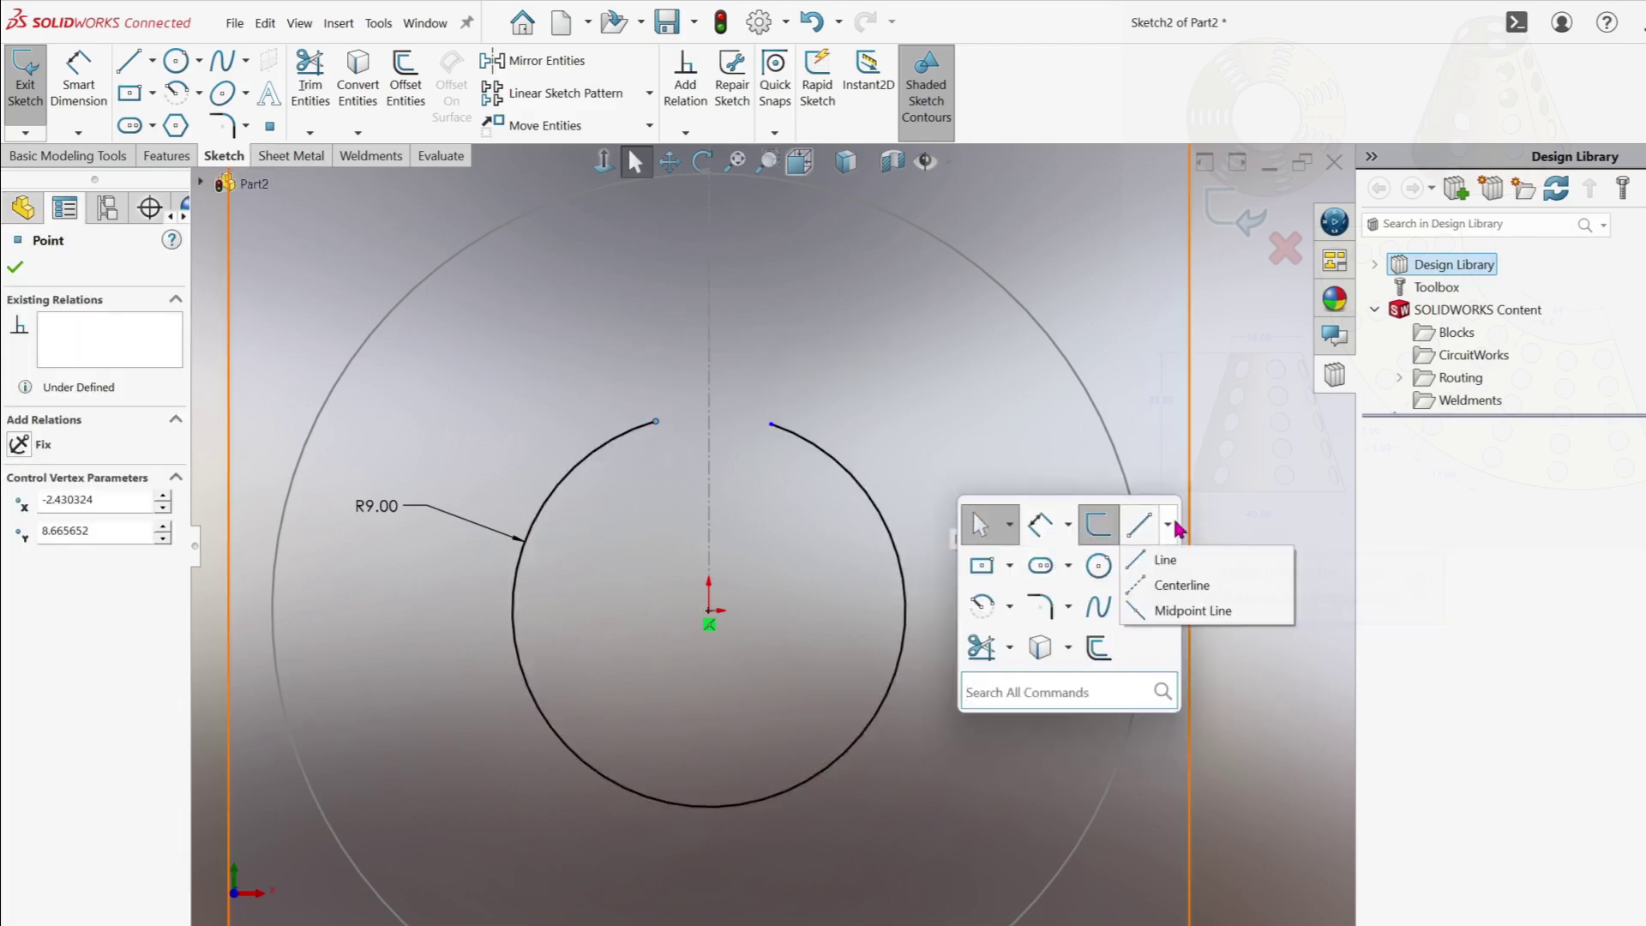
click(1181, 586)
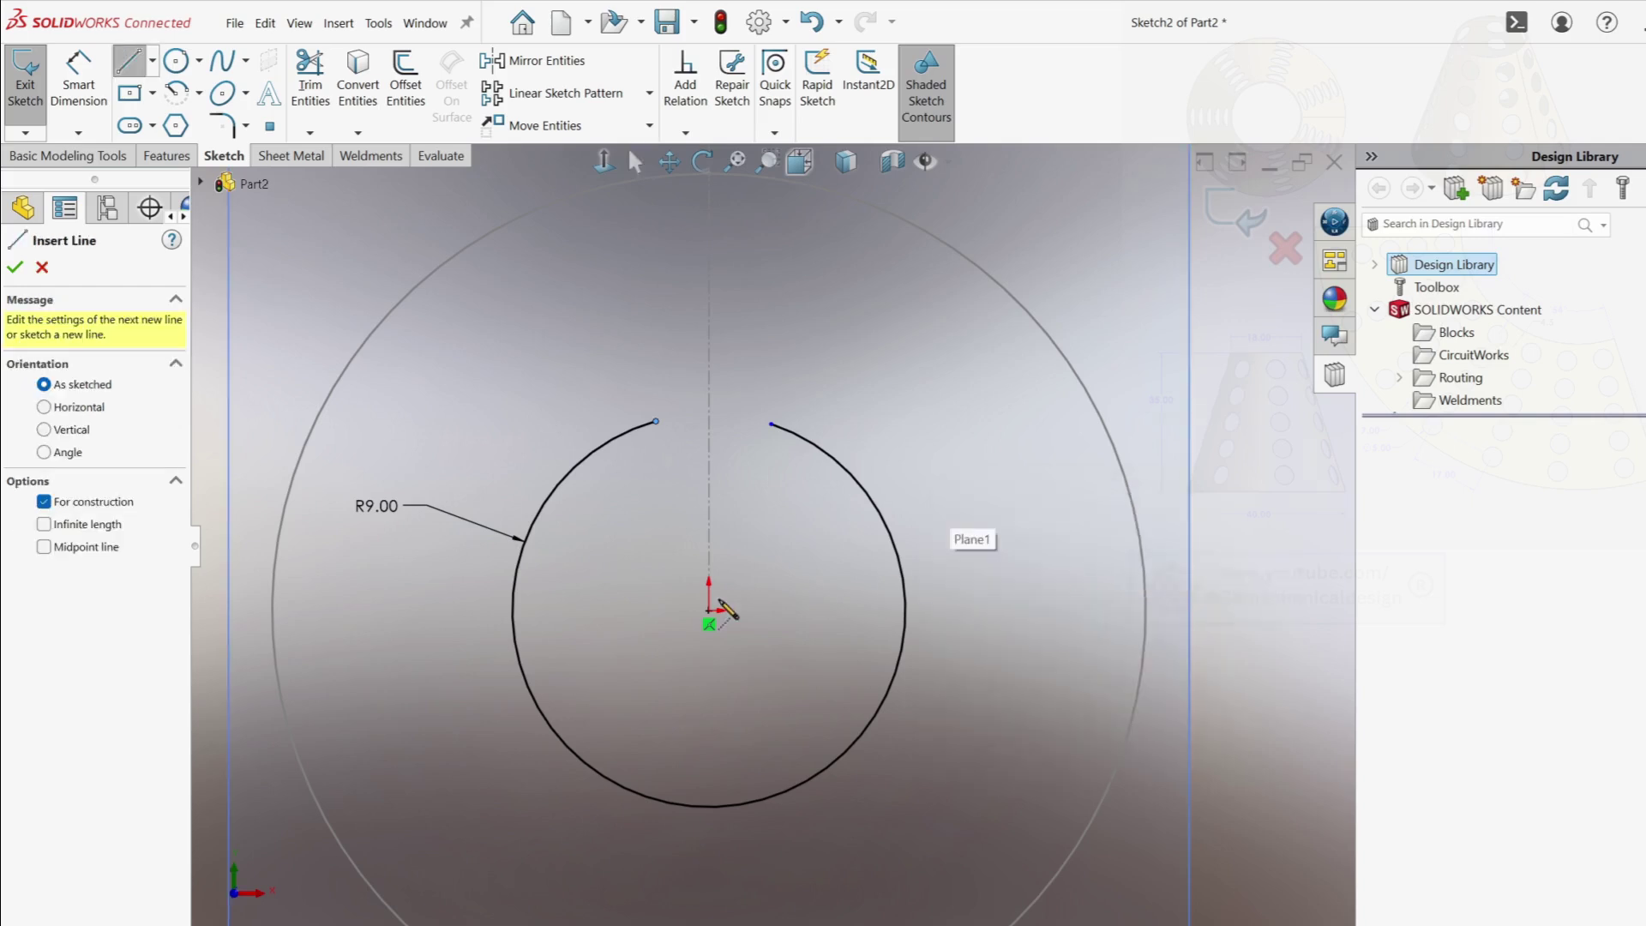
click(709, 623)
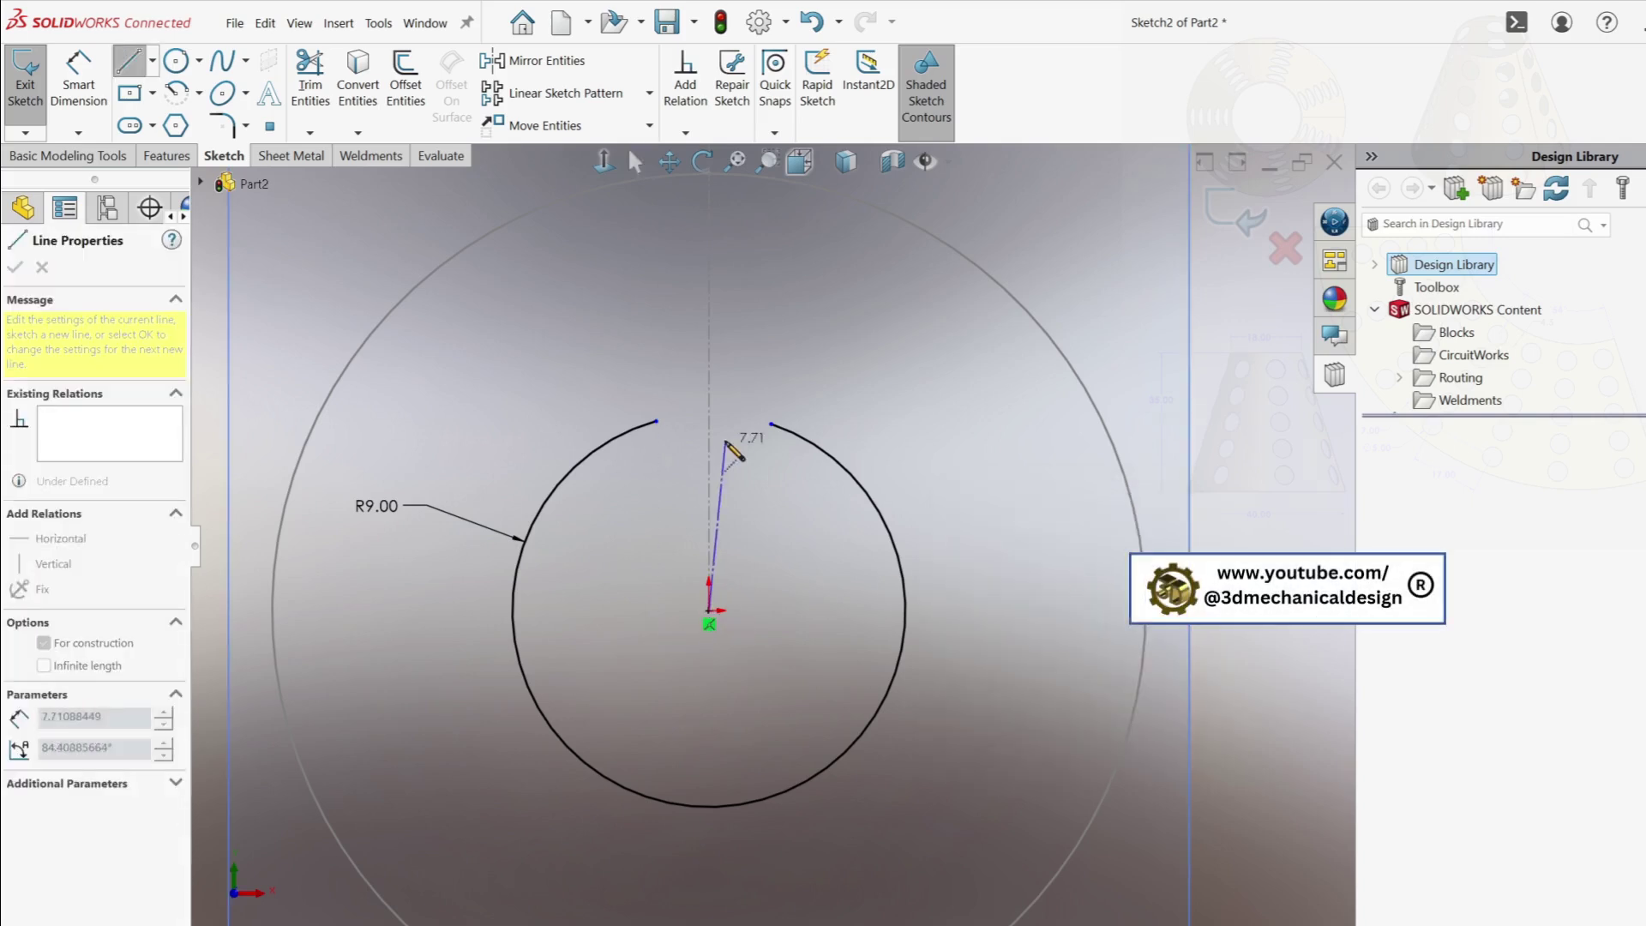
click(710, 351)
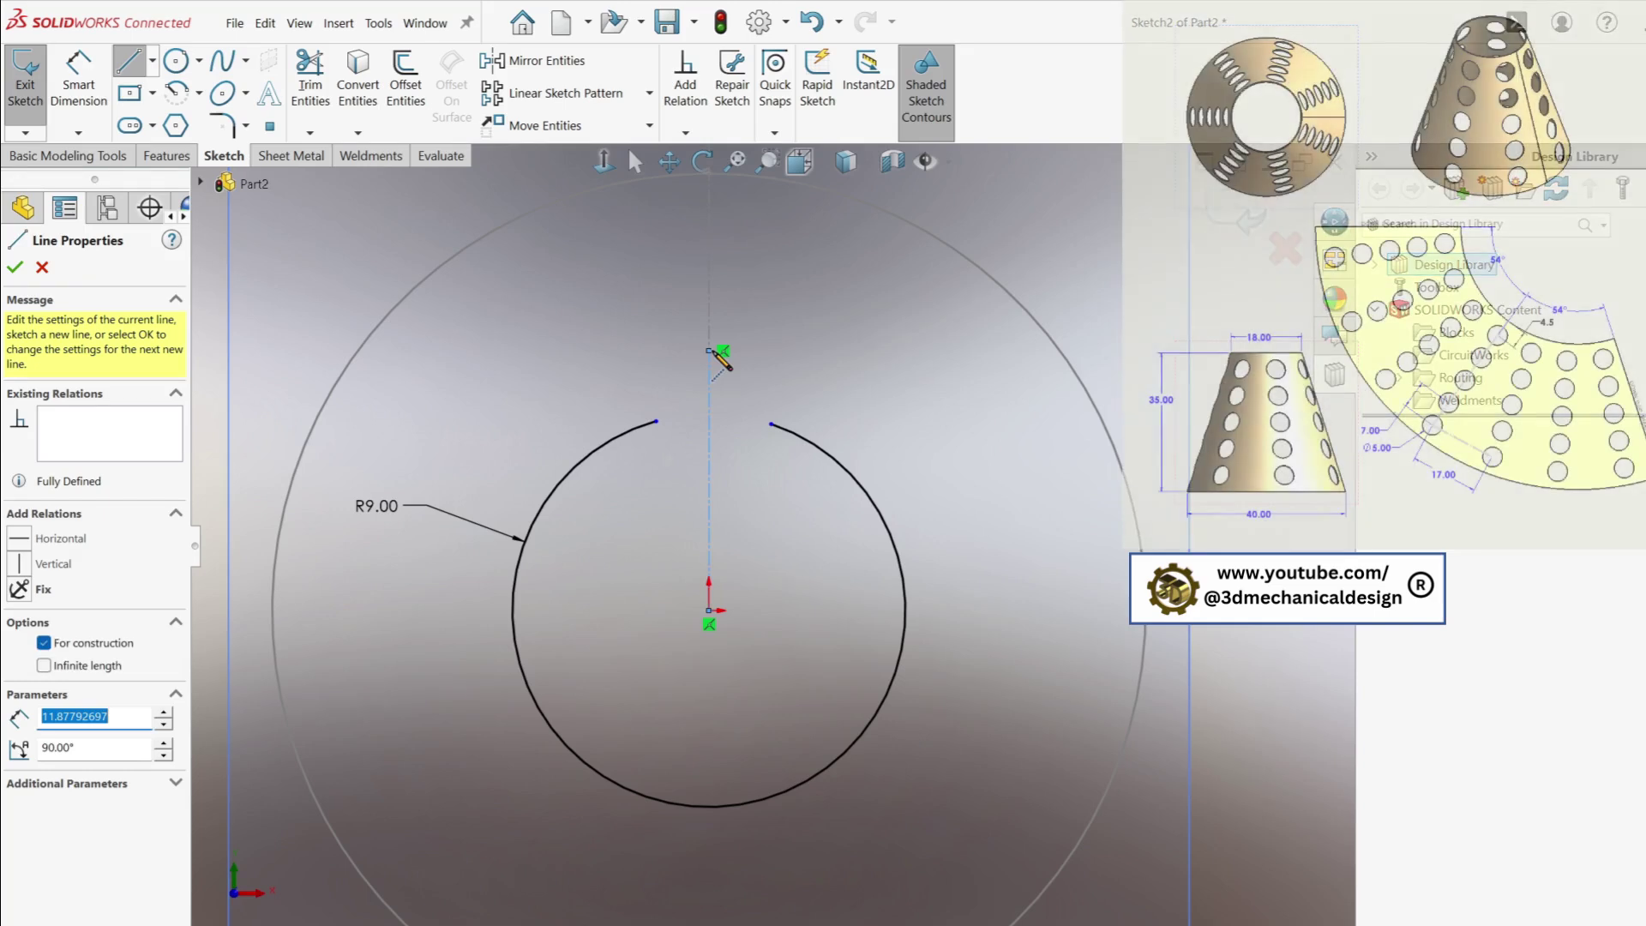
key(Escape)
click(709, 390)
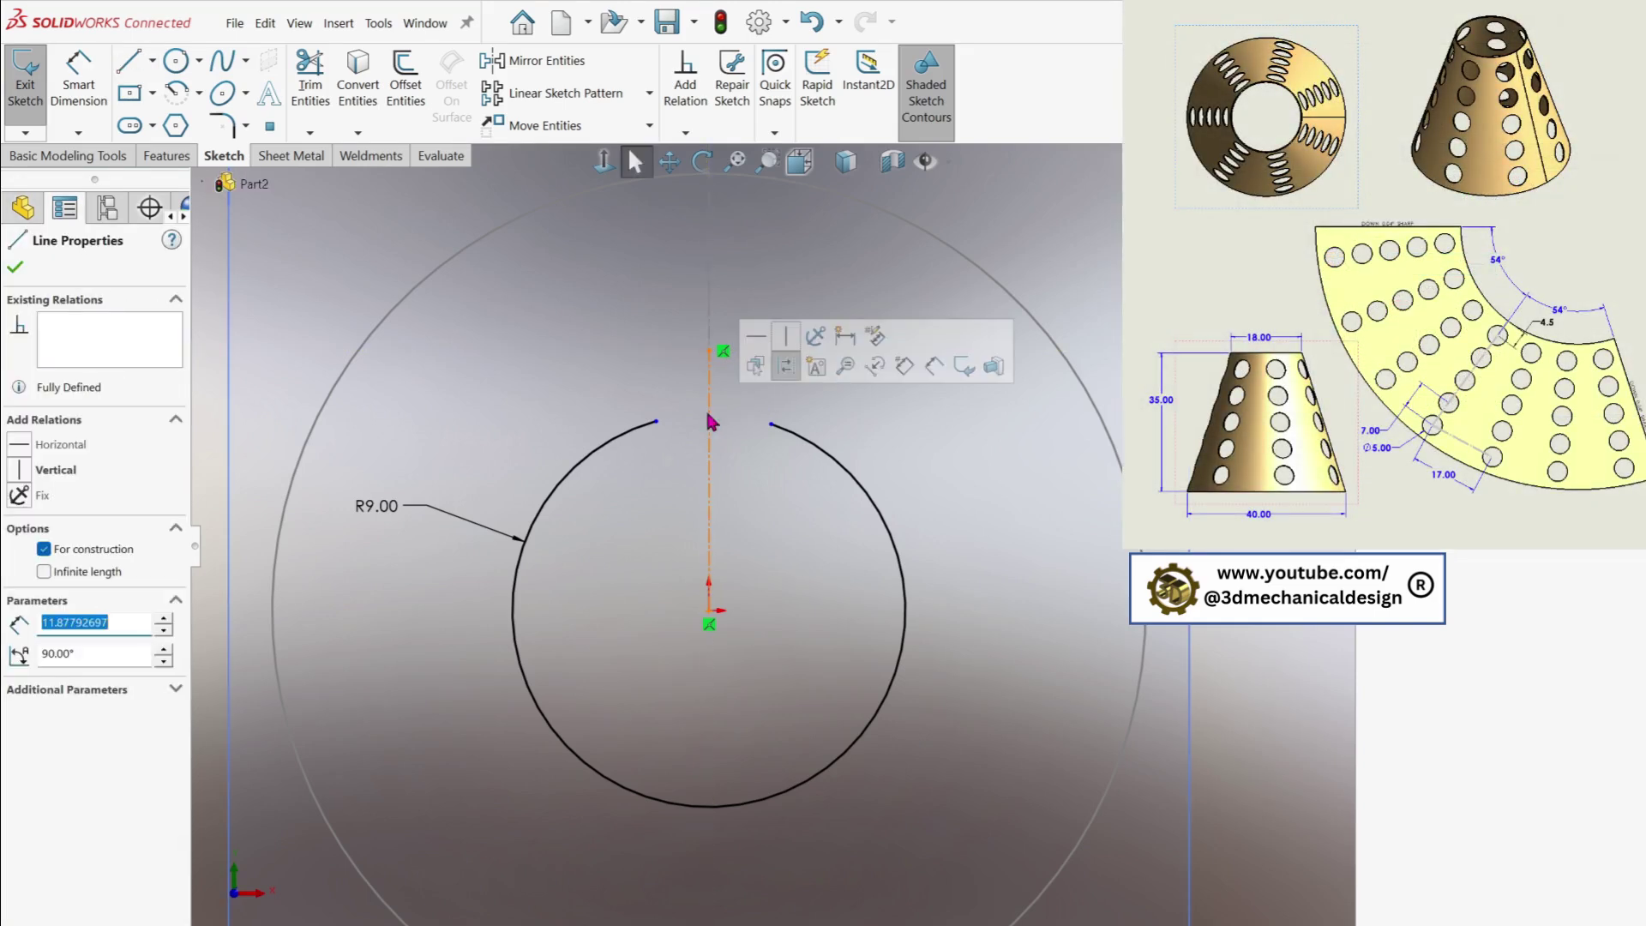
click(31, 472)
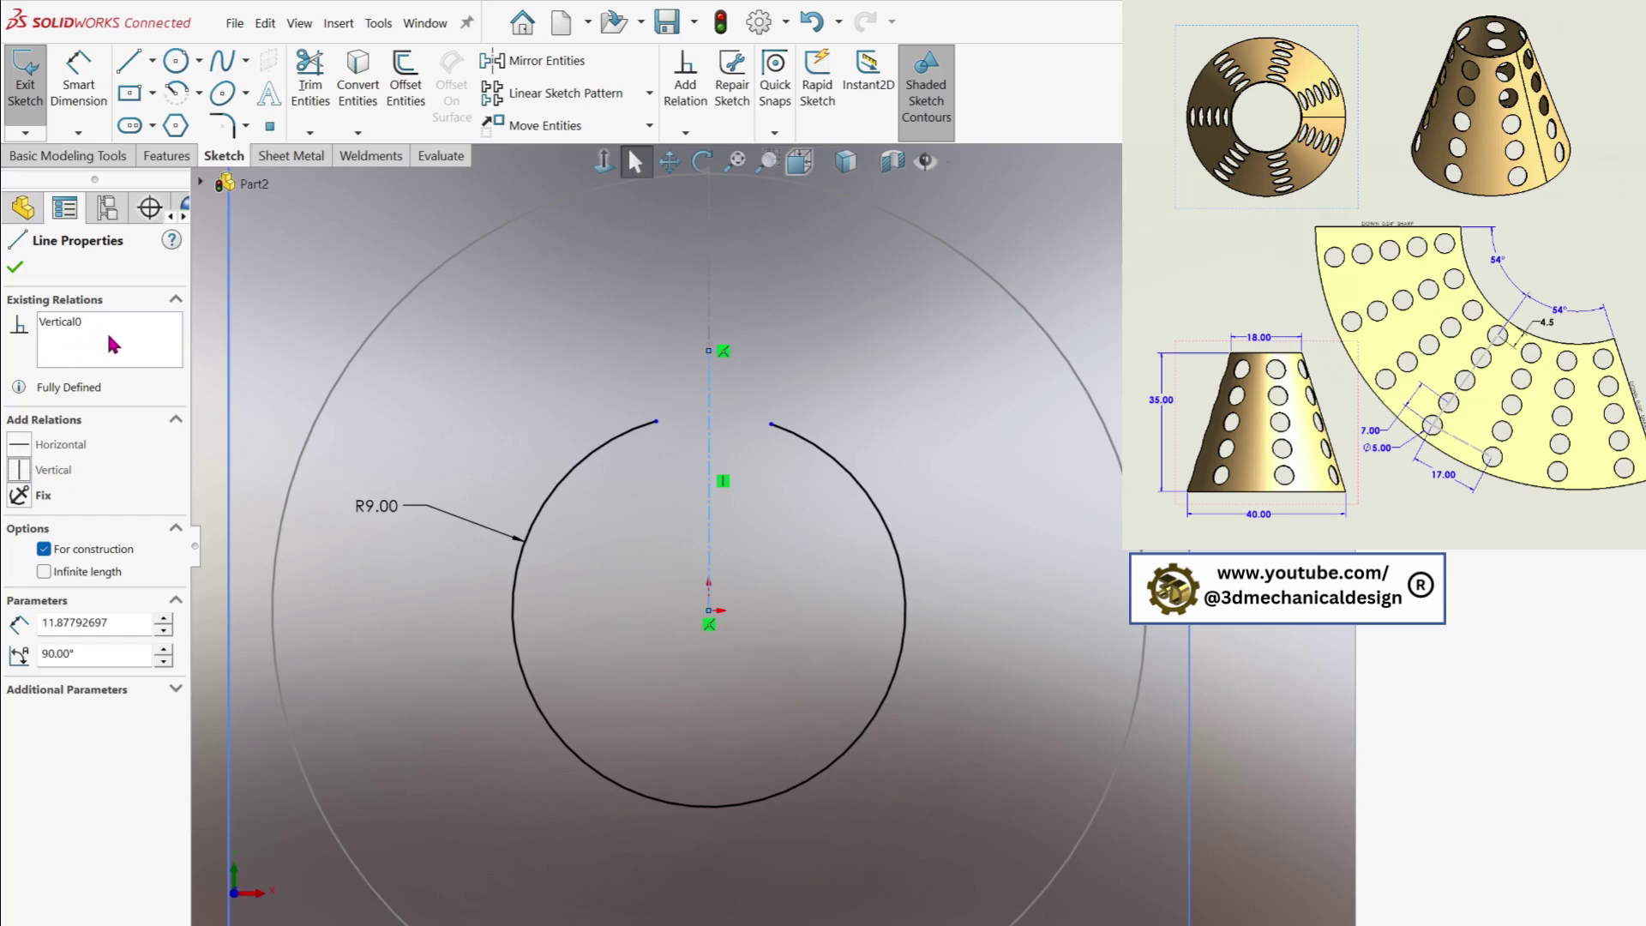
click(367, 283)
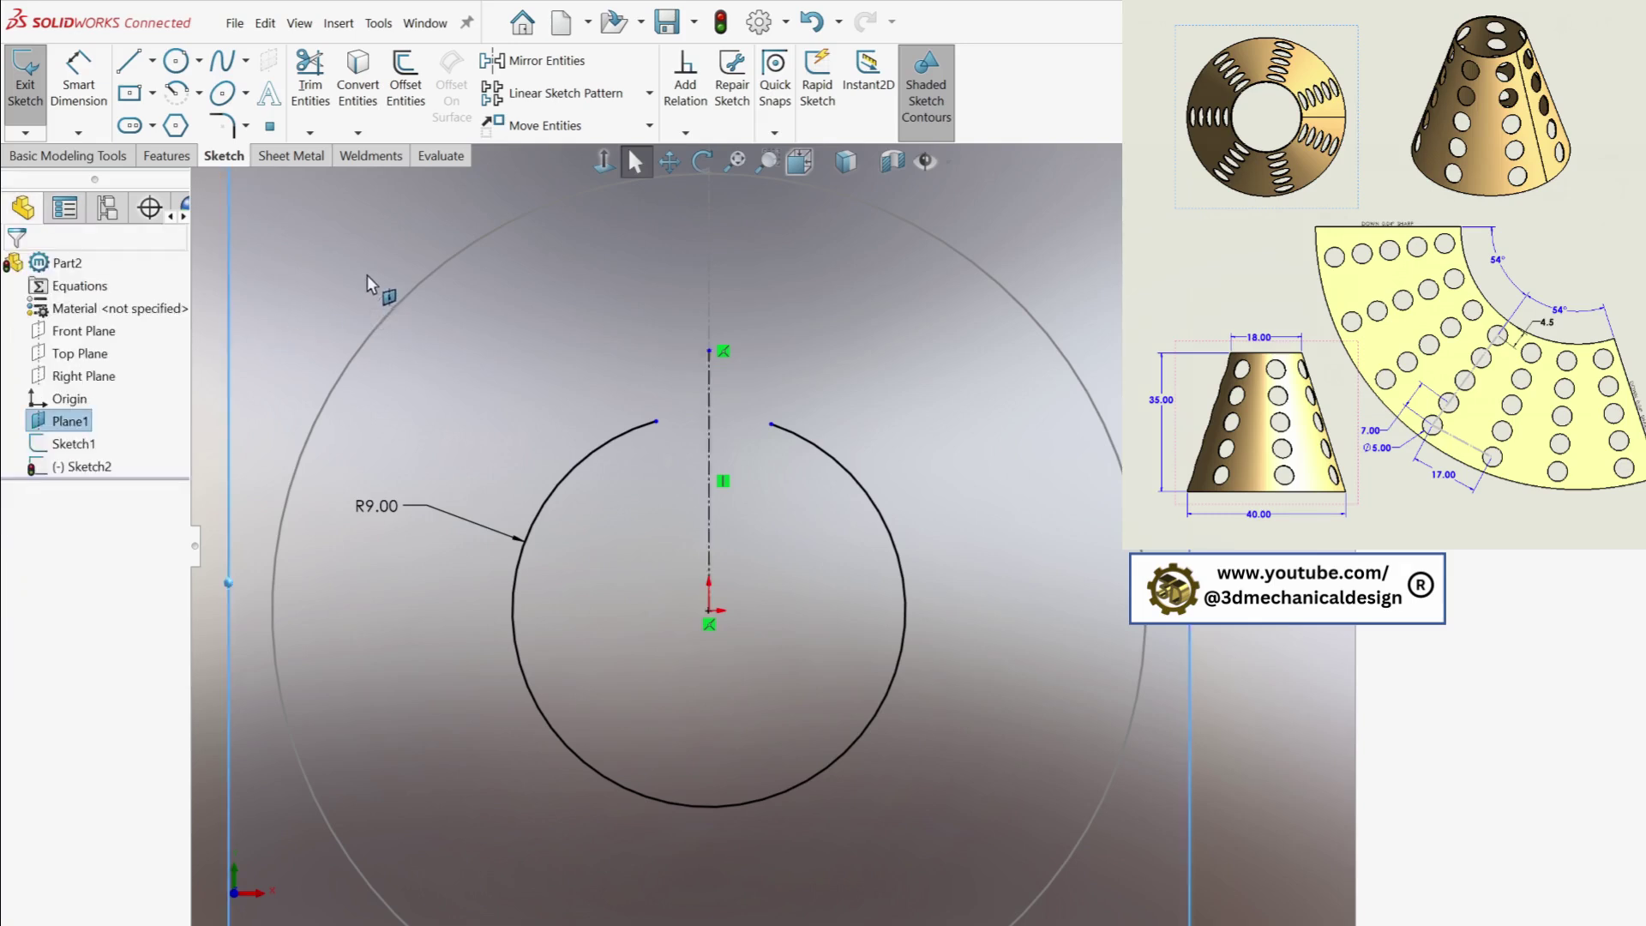
Make the R9 arc's endpoints symmetric about the centerline, then exit Sketch2
click(656, 422)
click(777, 437)
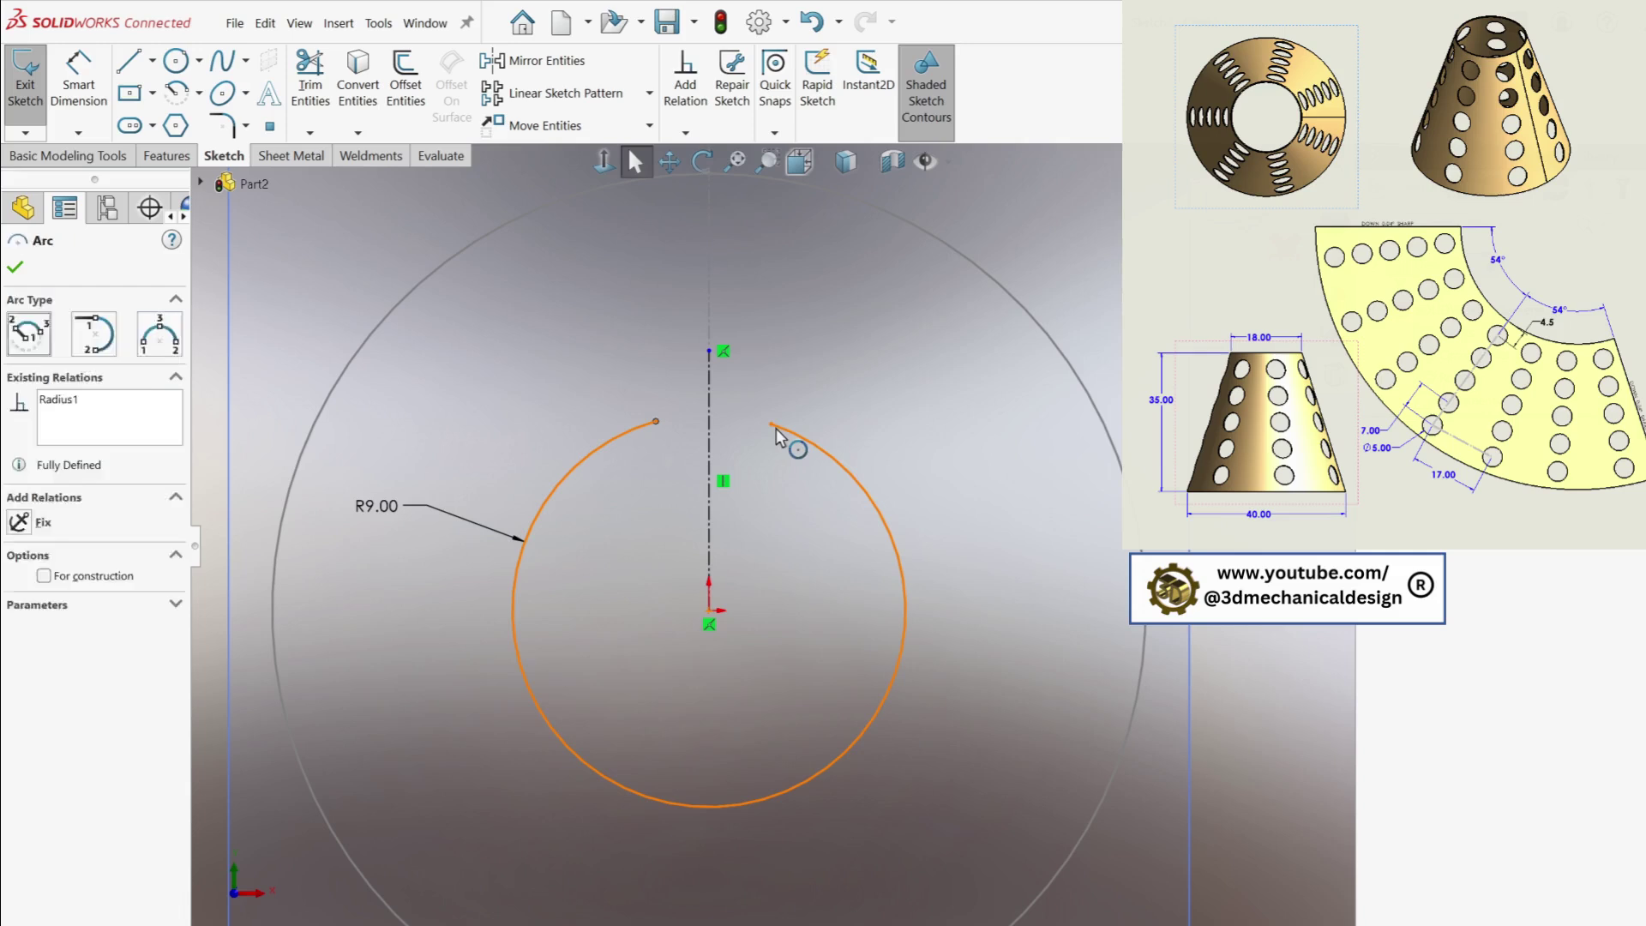
ctrl+click(772, 425)
click(782, 470)
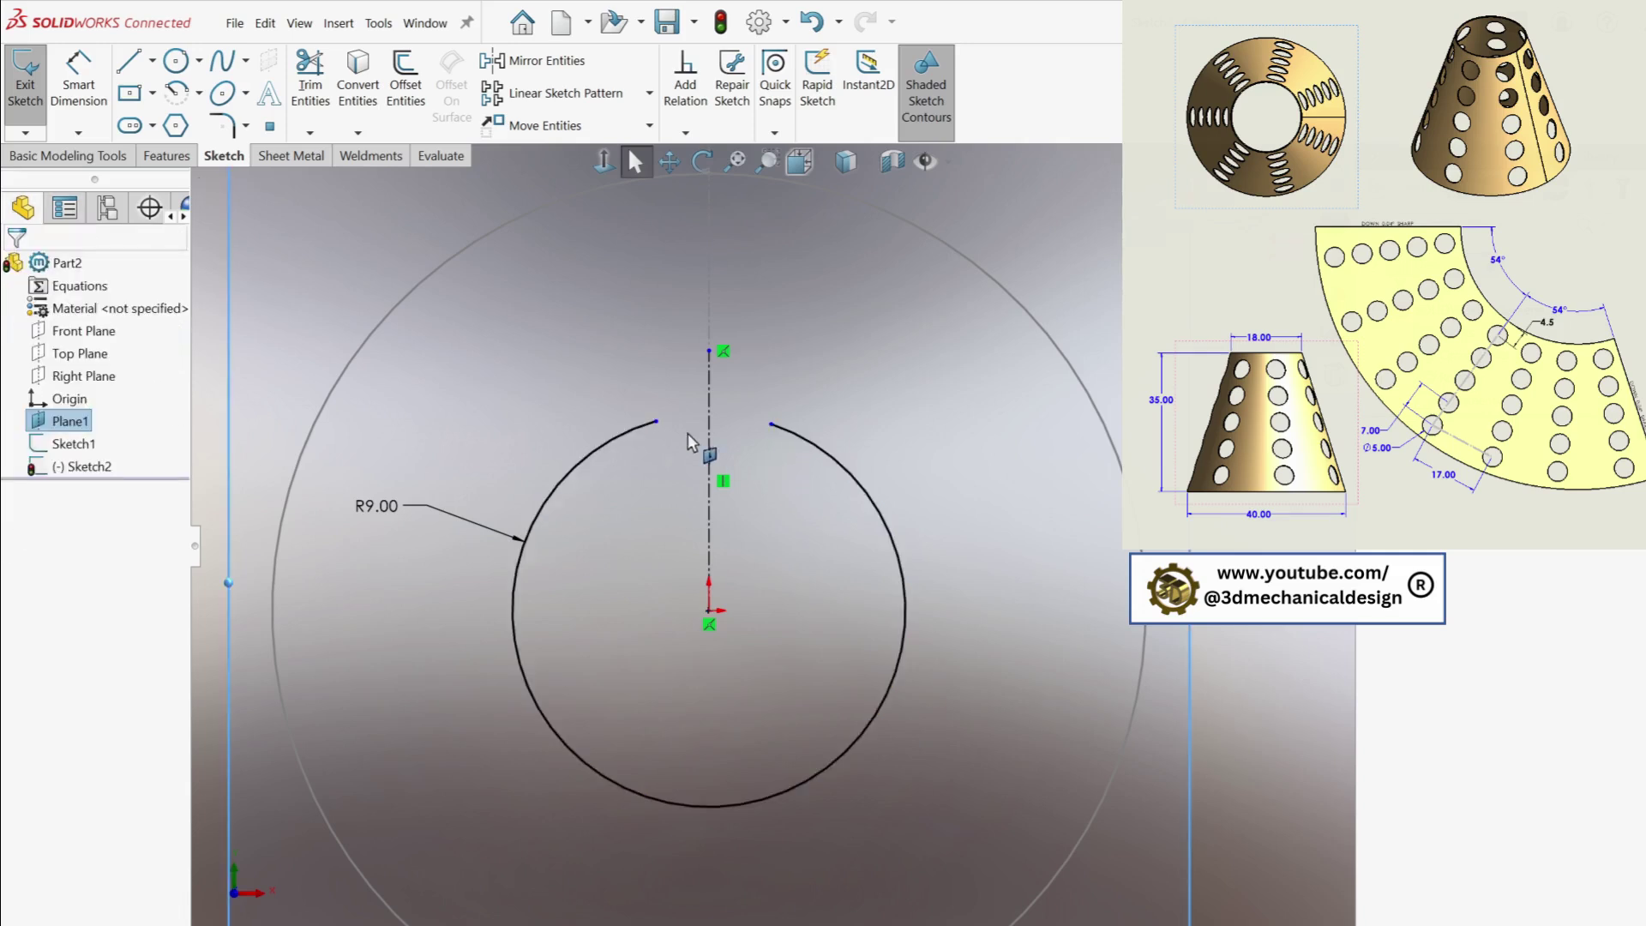
click(655, 421)
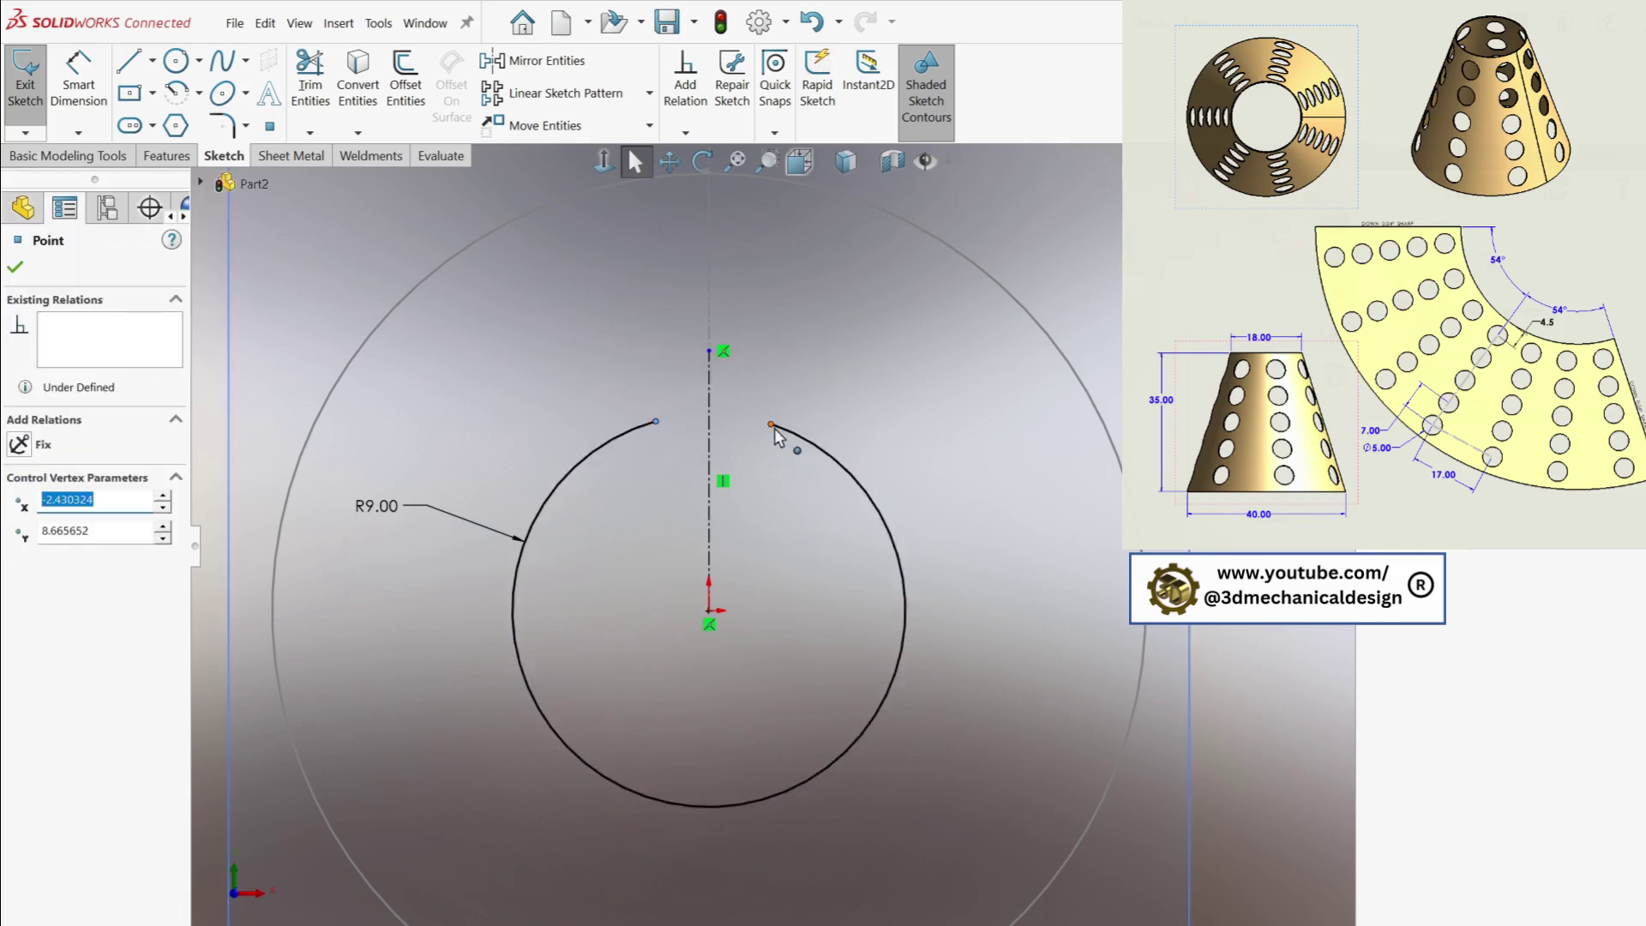
ctrl+click(771, 424)
ctrl+click(710, 447)
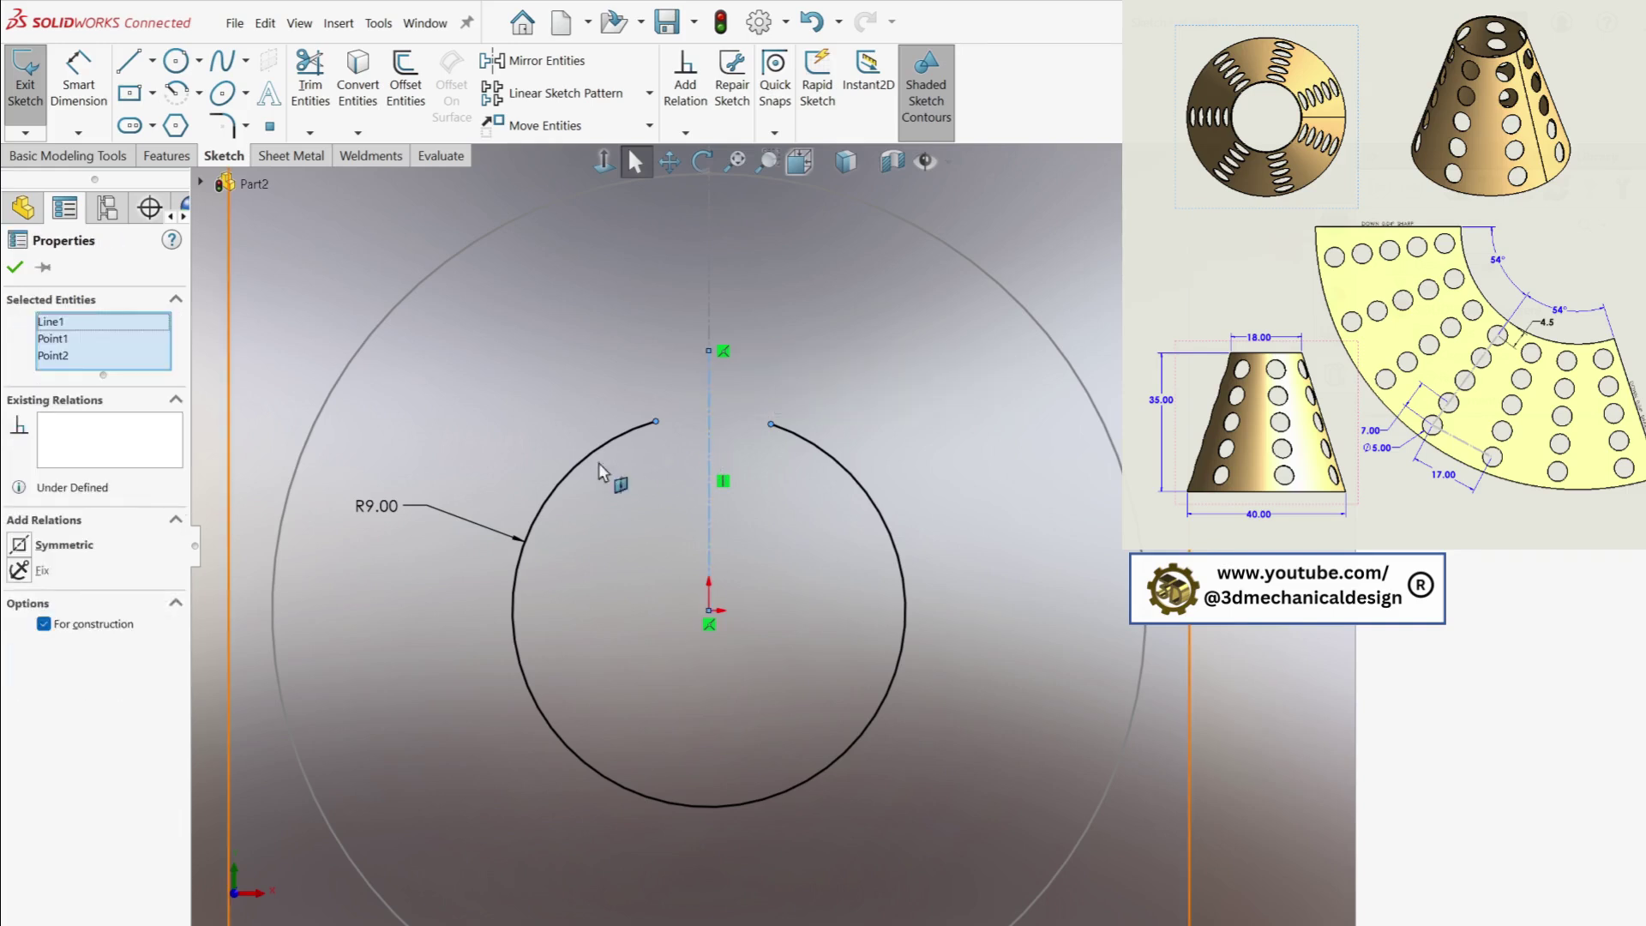
click(51, 544)
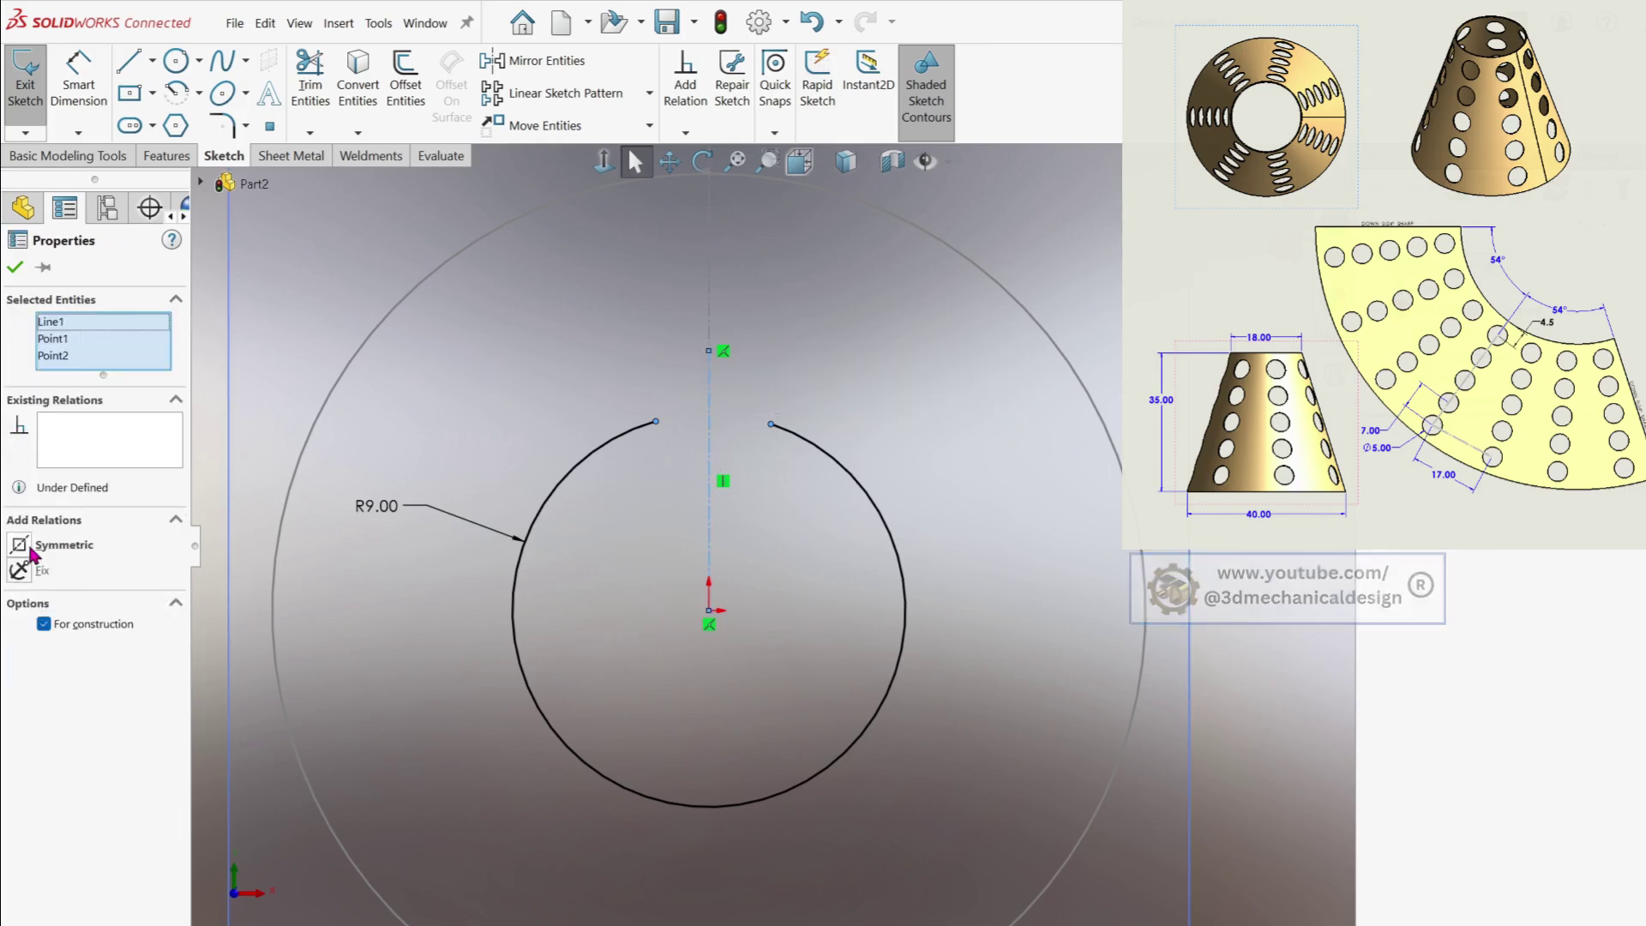
click(15, 267)
mouse_move(746, 540)
middle_down()
mouse_move(806, 495)
mouse_move(857, 566)
mouse_move(1118, 577)
mouse_move(1010, 577)
middle_up()
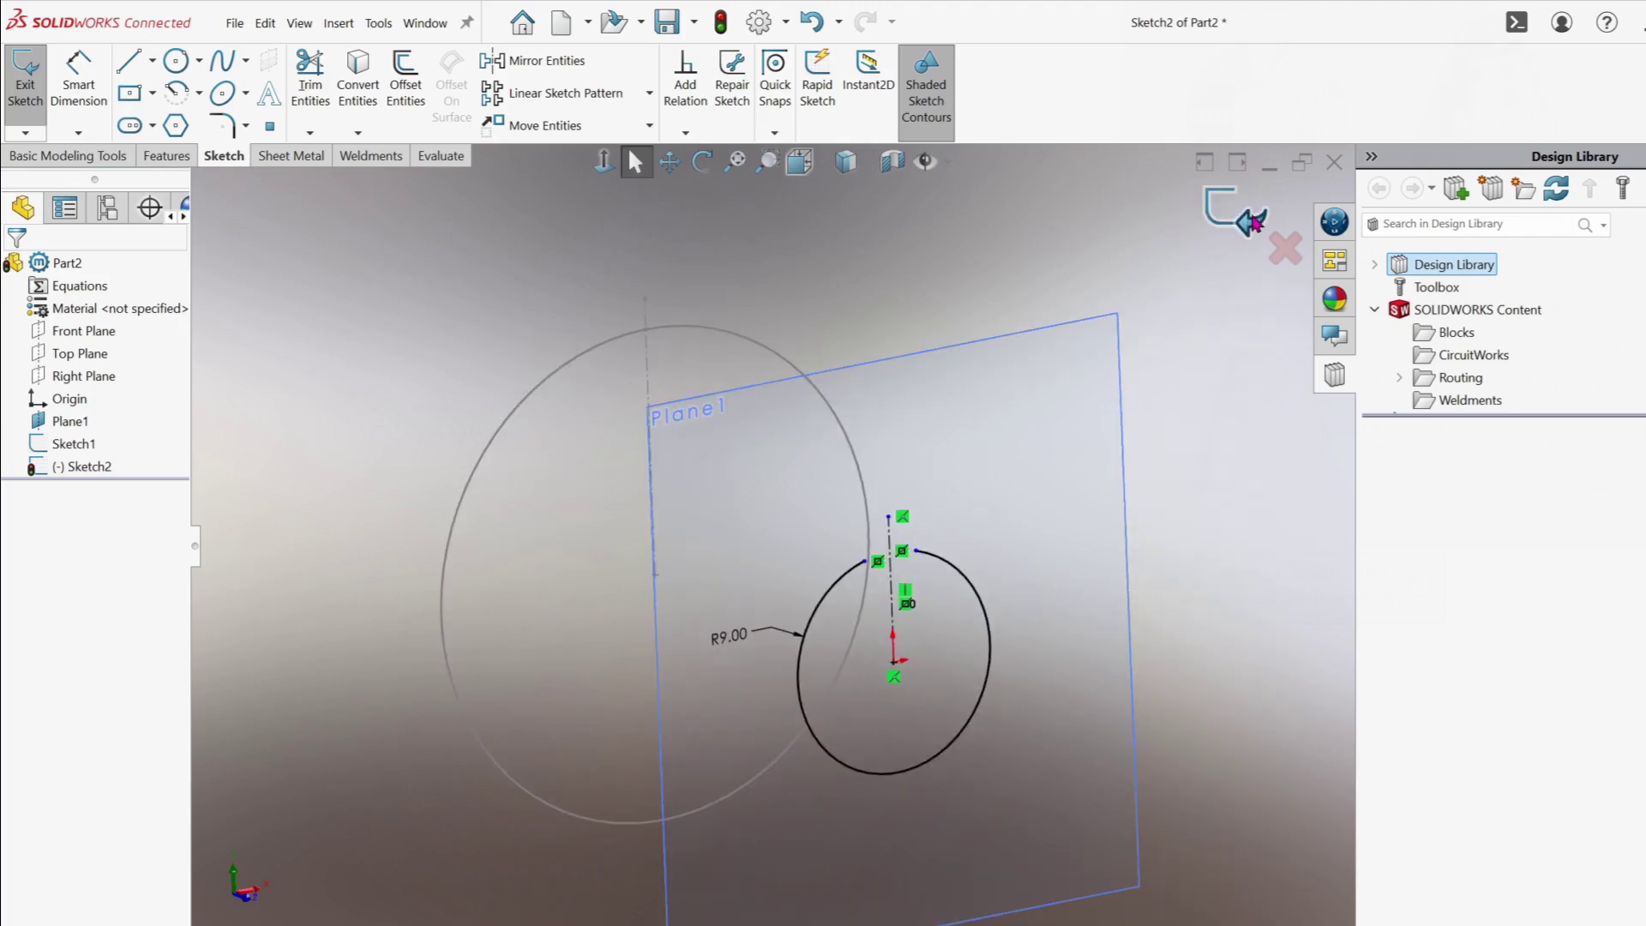
click(1254, 222)
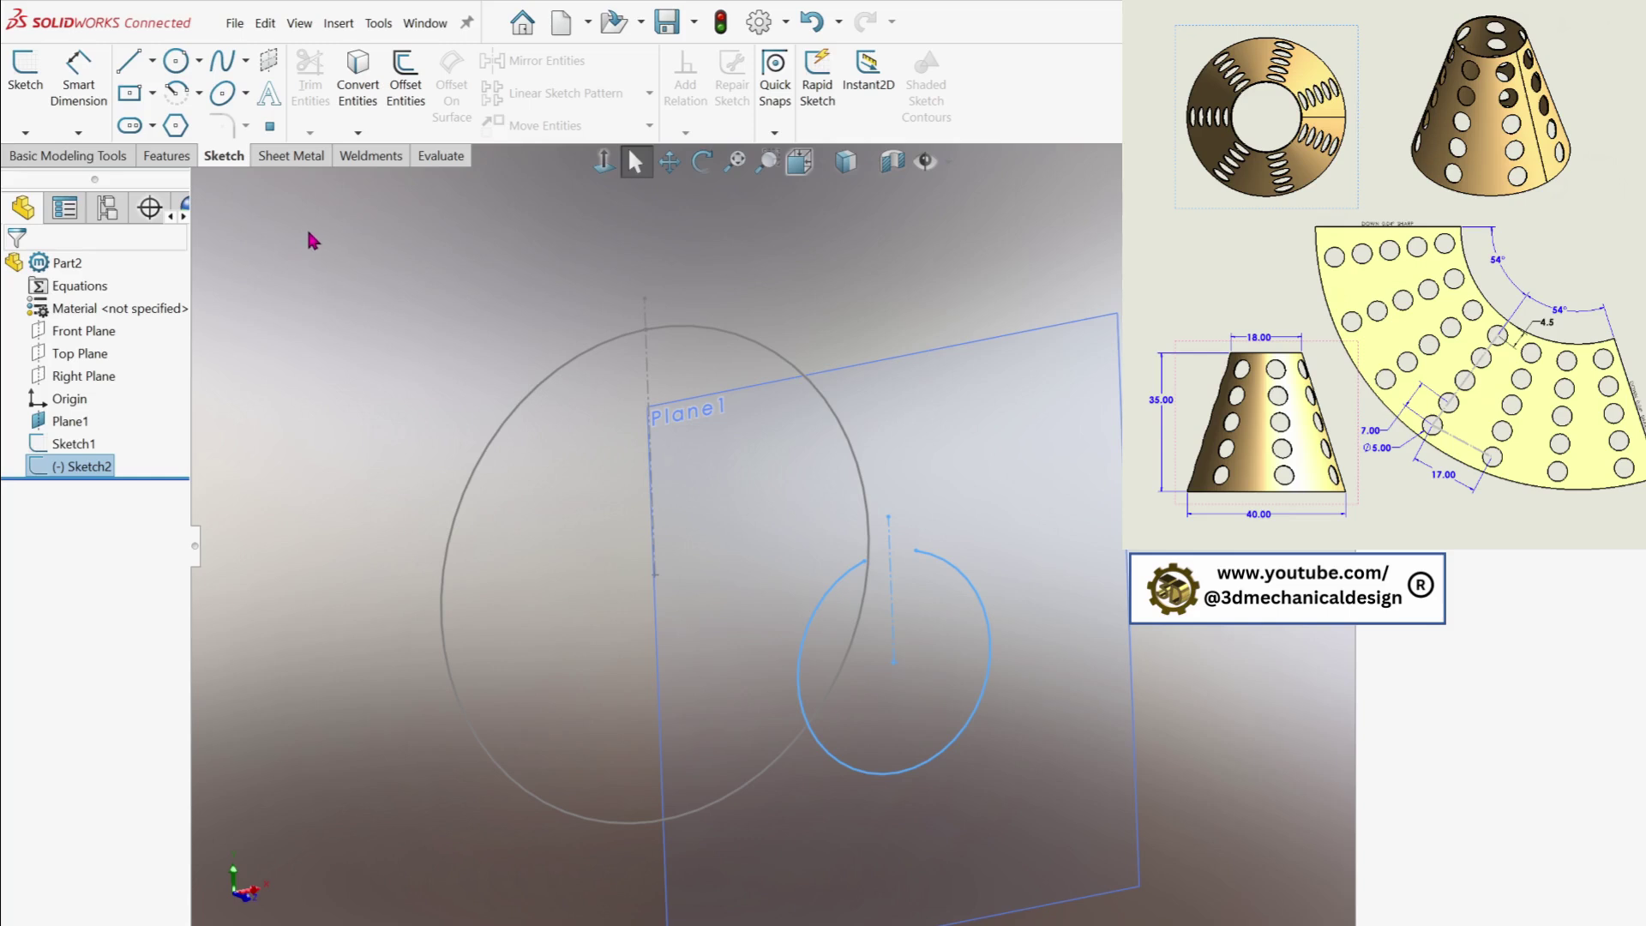
Build a sheet-metal lofted bend with Sketch1 and Sketch2 as its profiles
click(288, 159)
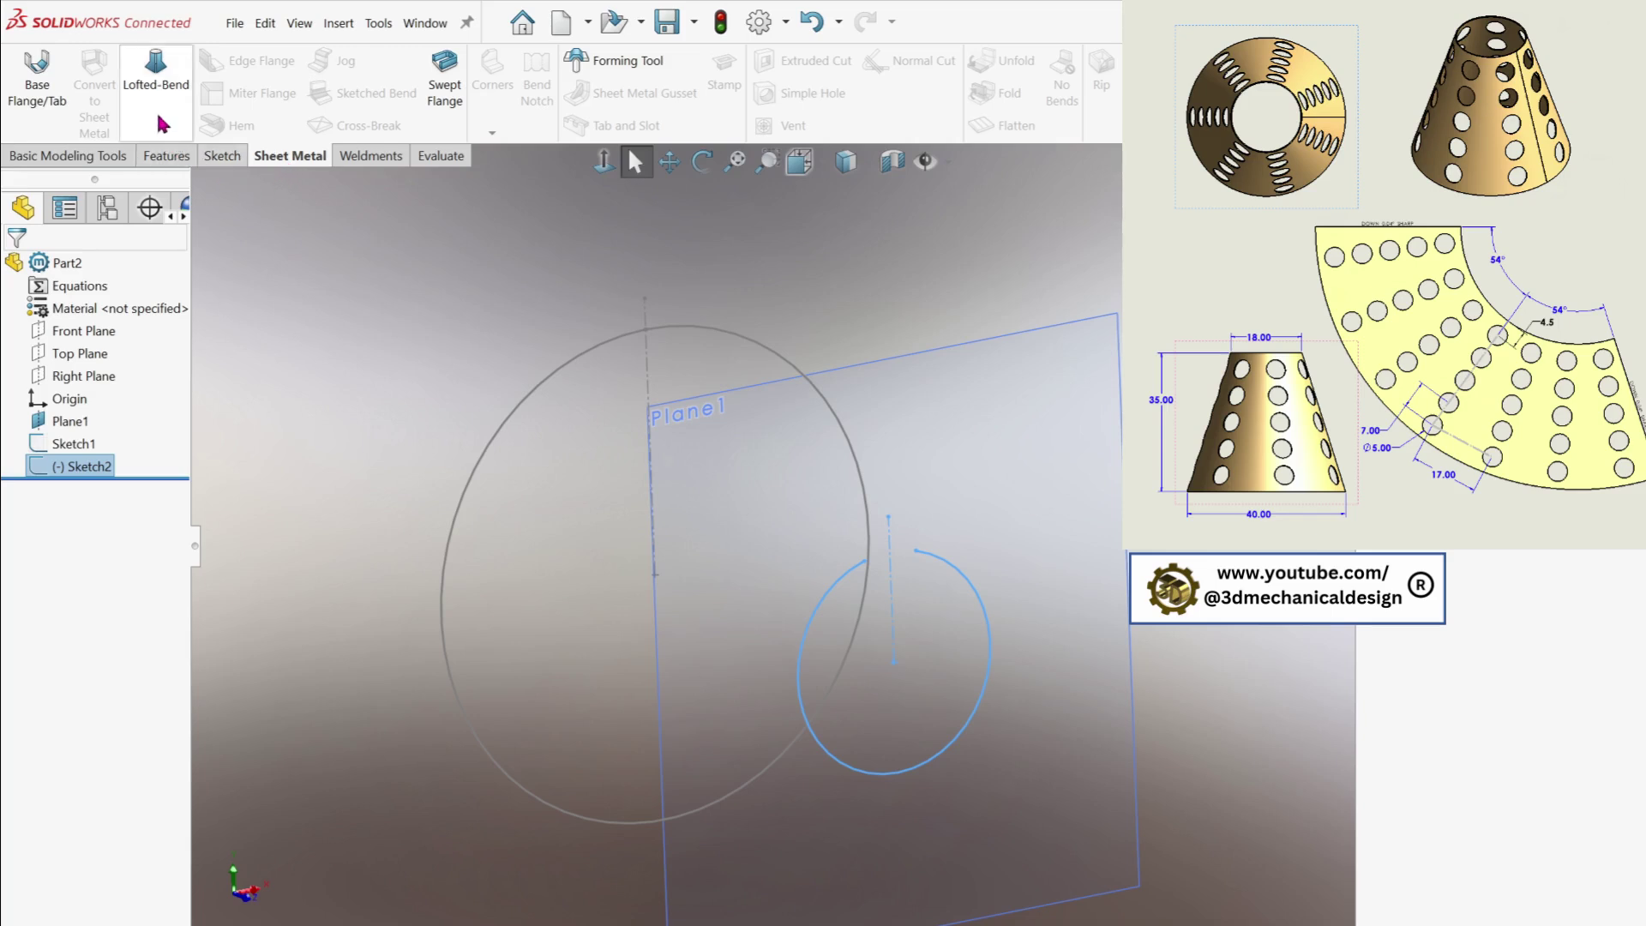
click(156, 75)
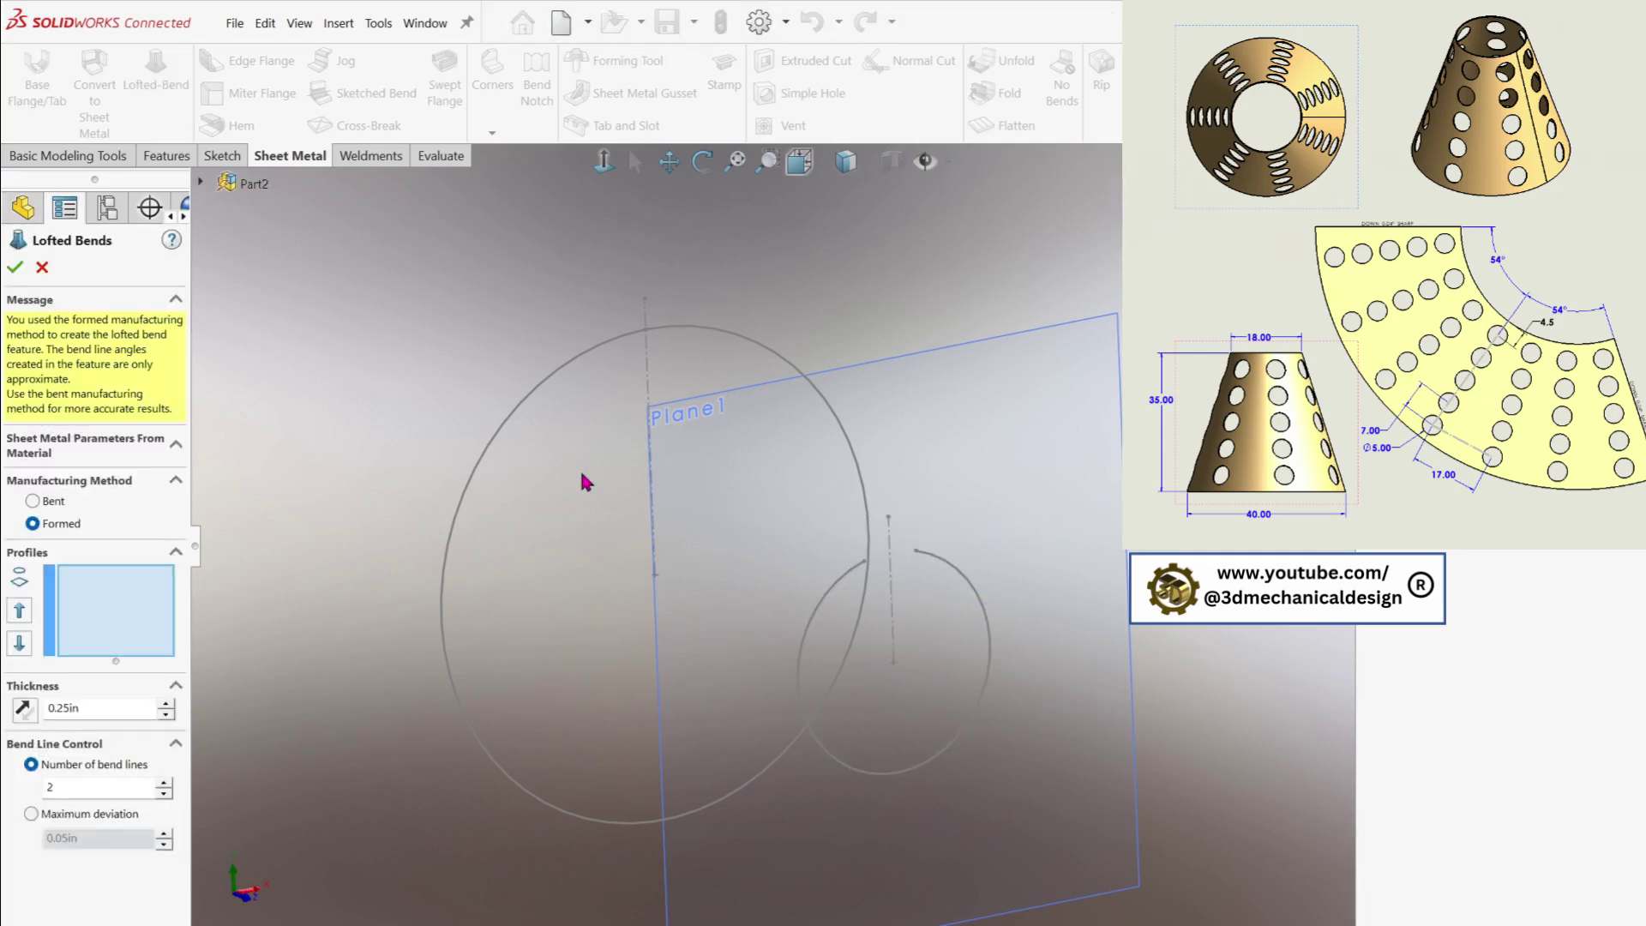
click(490, 451)
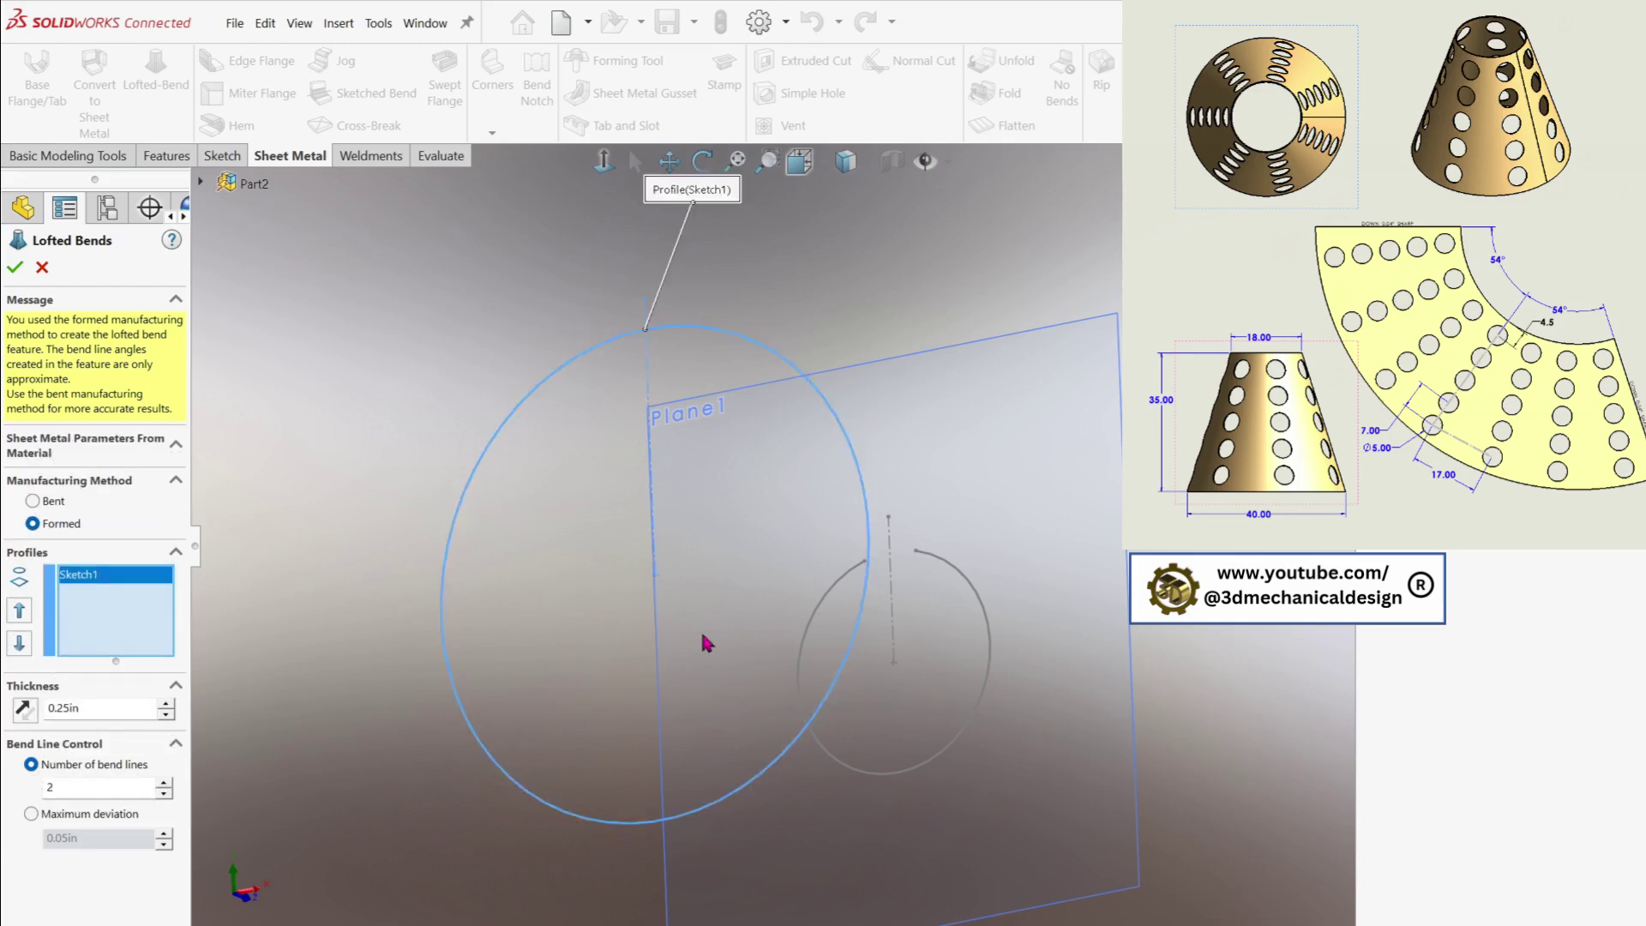
click(855, 770)
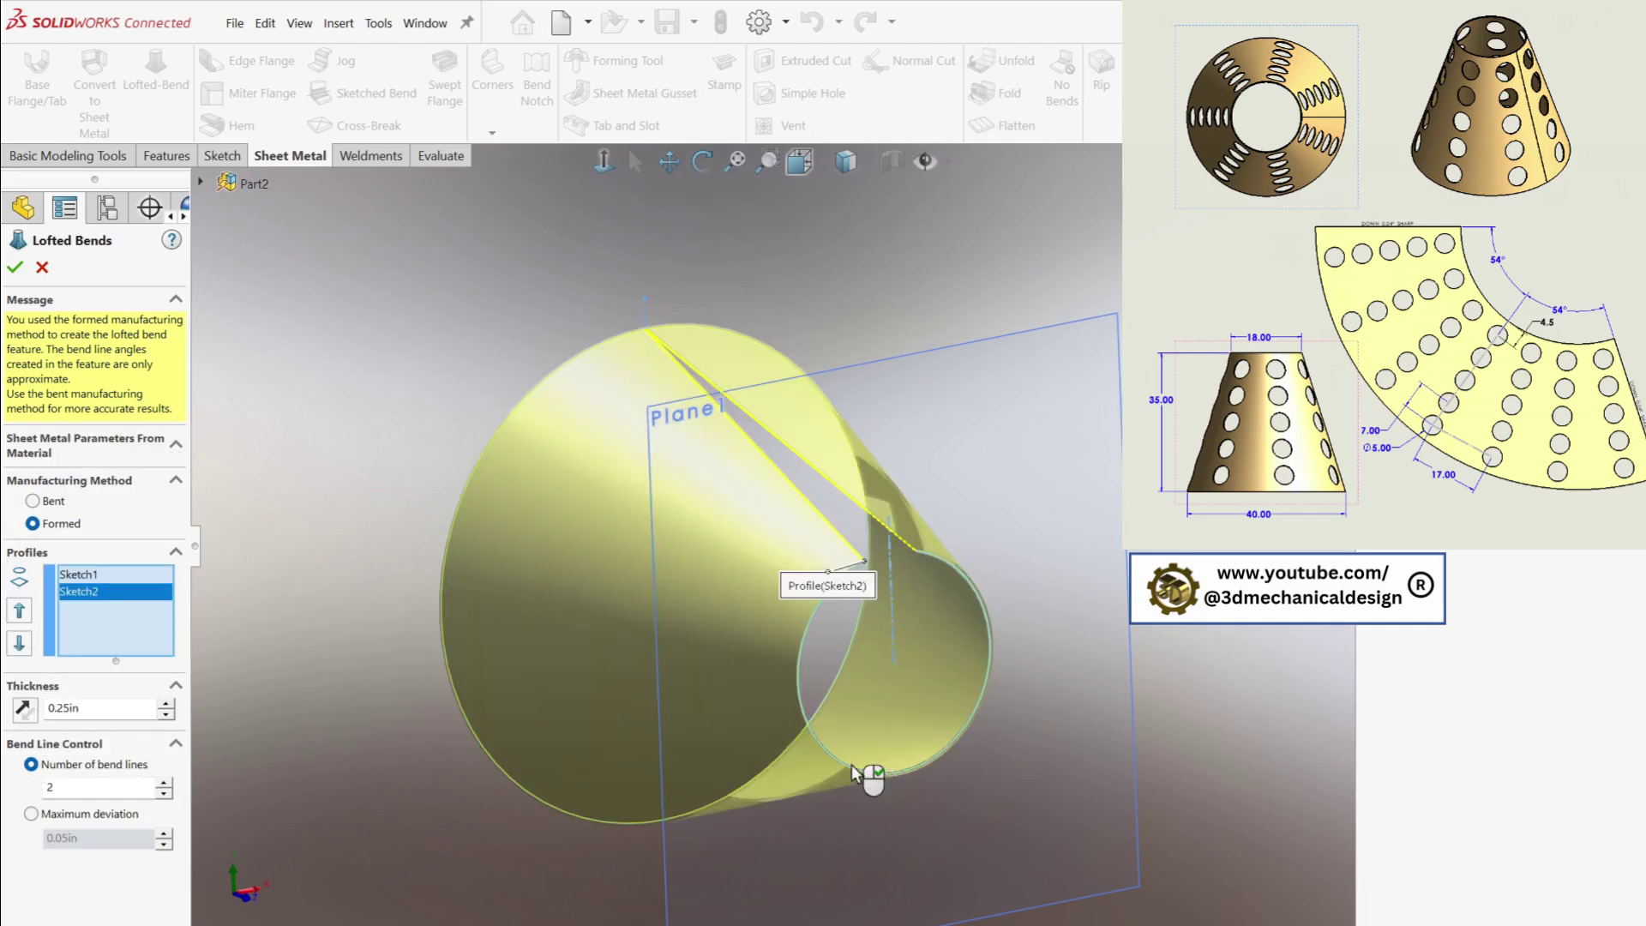
middle_drag(378, 586, 346, 582)
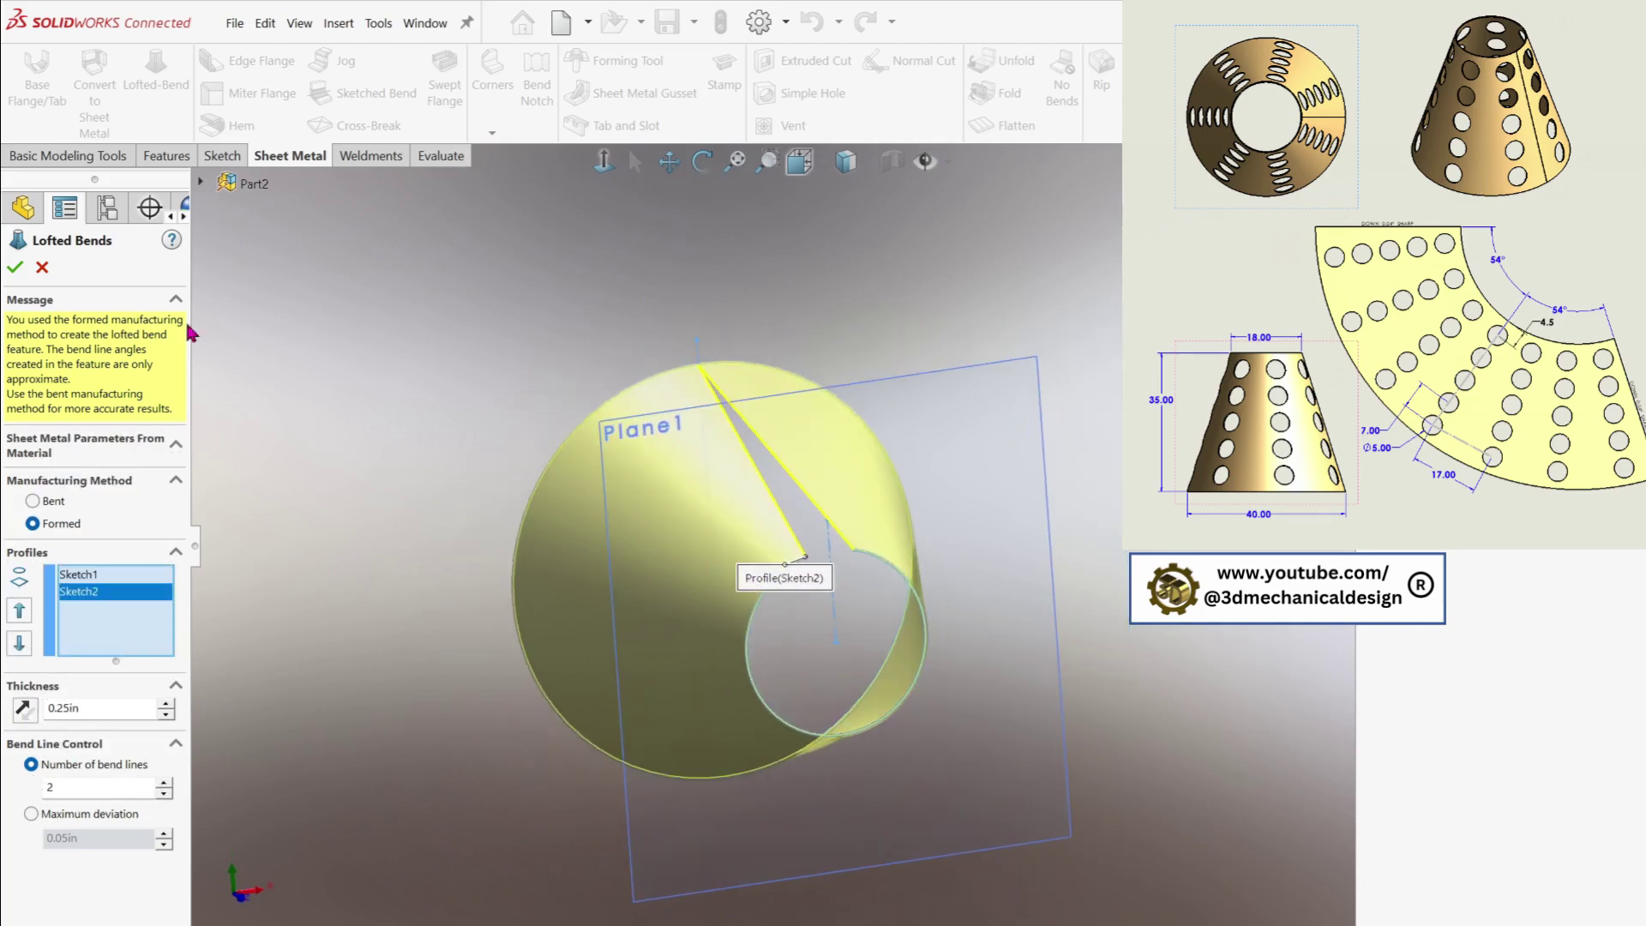
Accept the lofted bend and reopen Sketch2 for editing
click(14, 266)
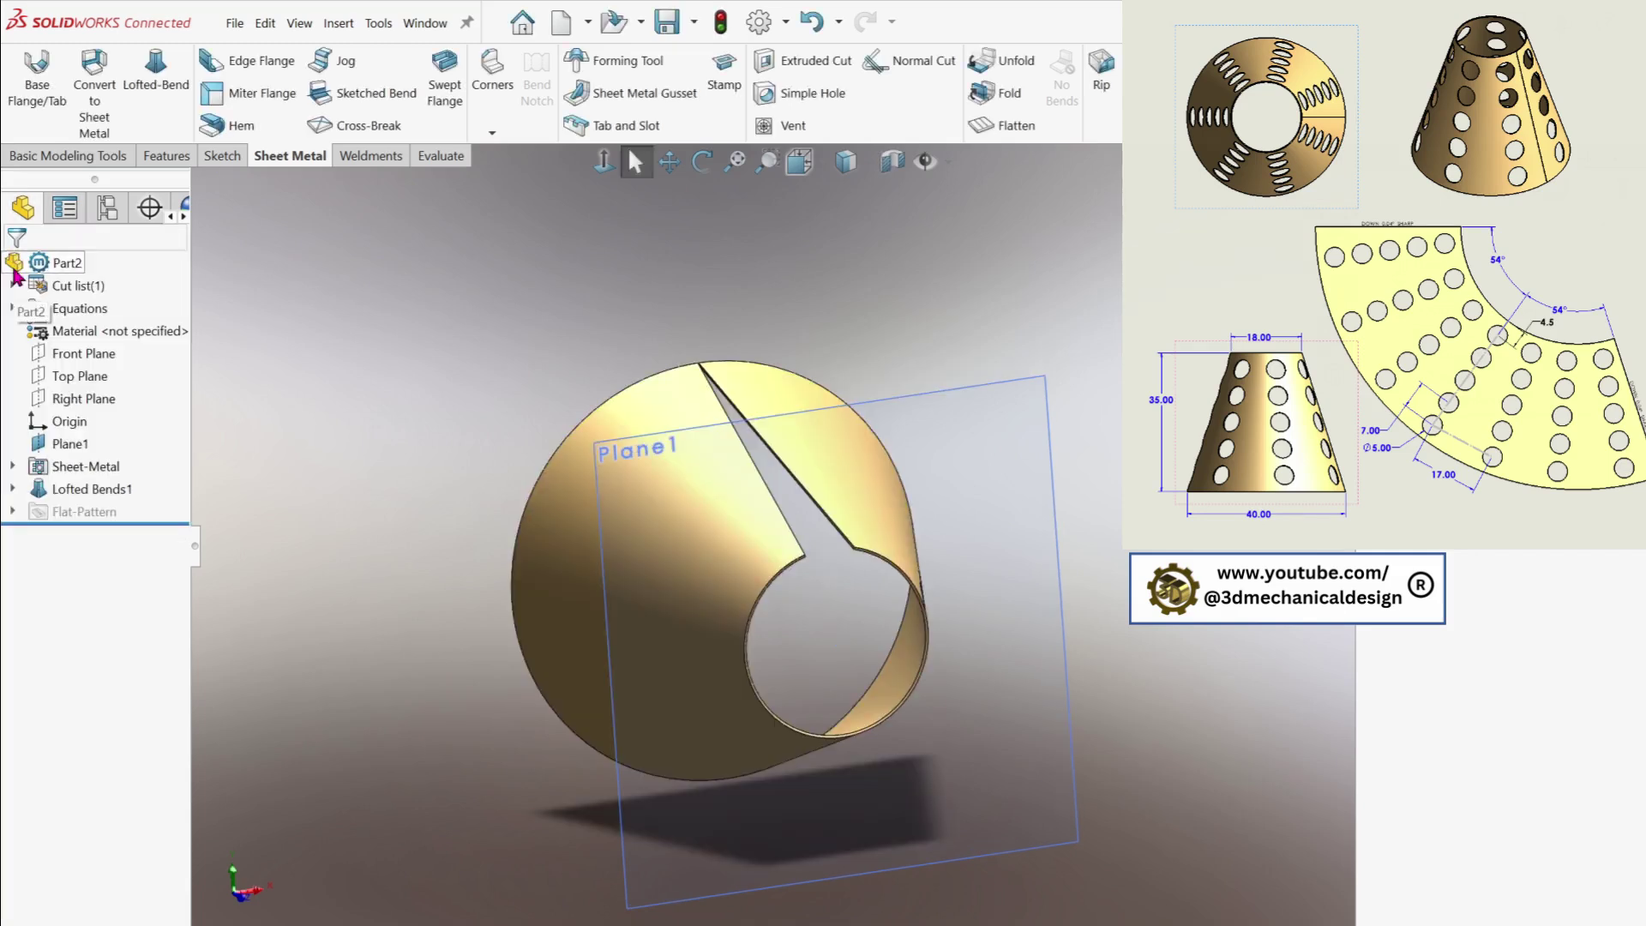
click(13, 489)
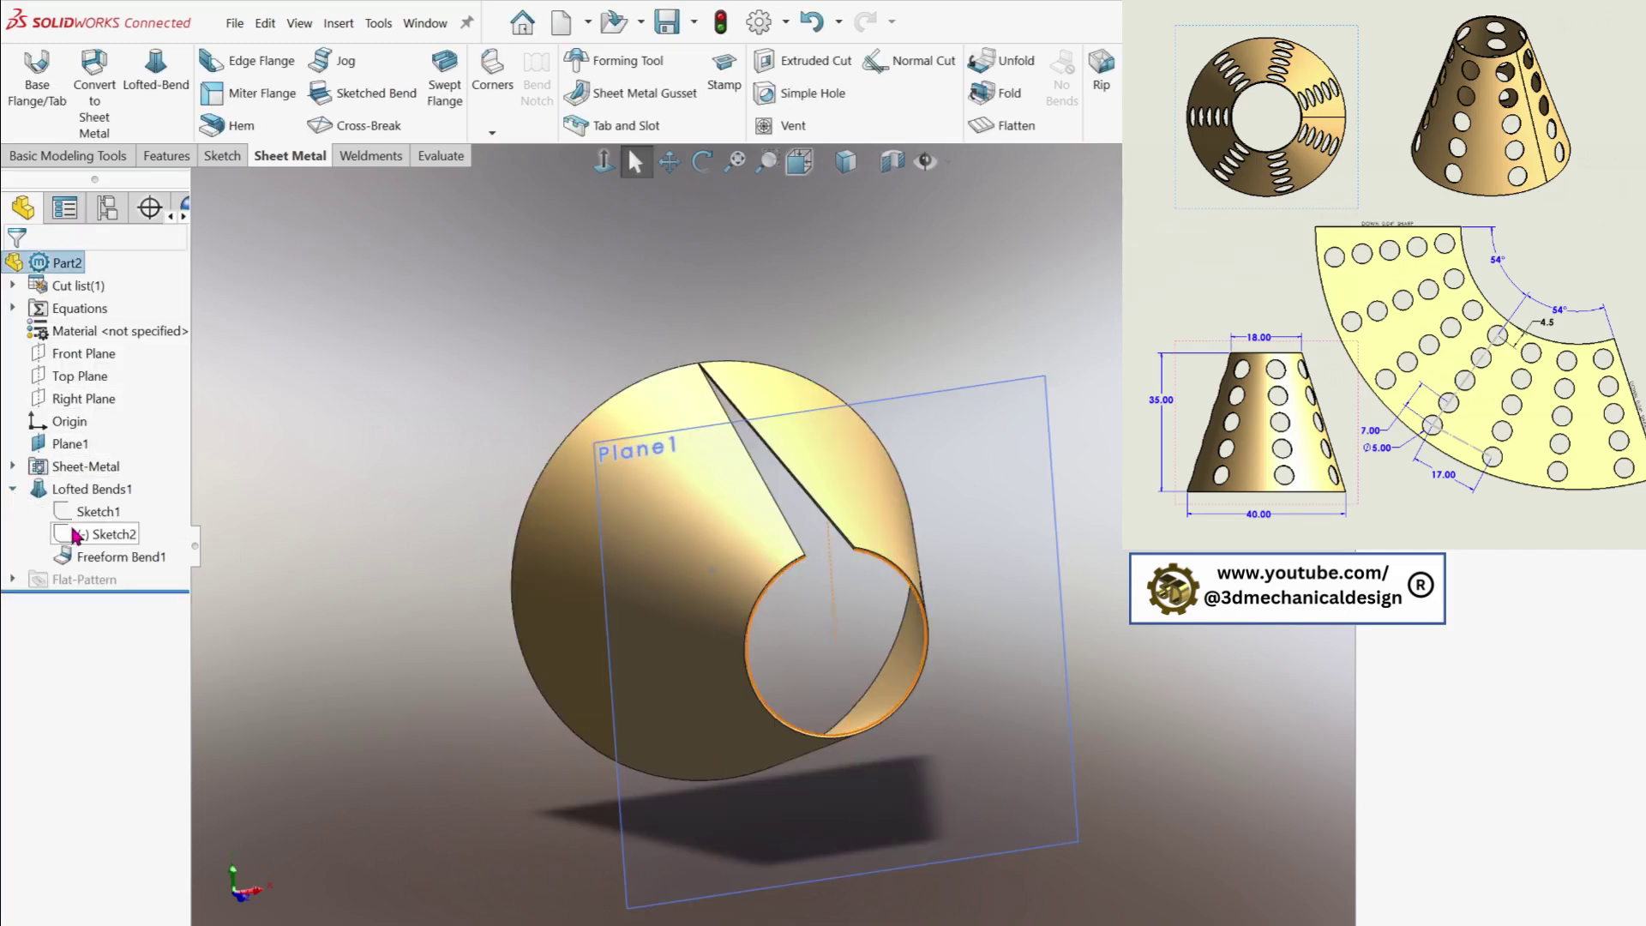
right_click(103, 539)
click(122, 480)
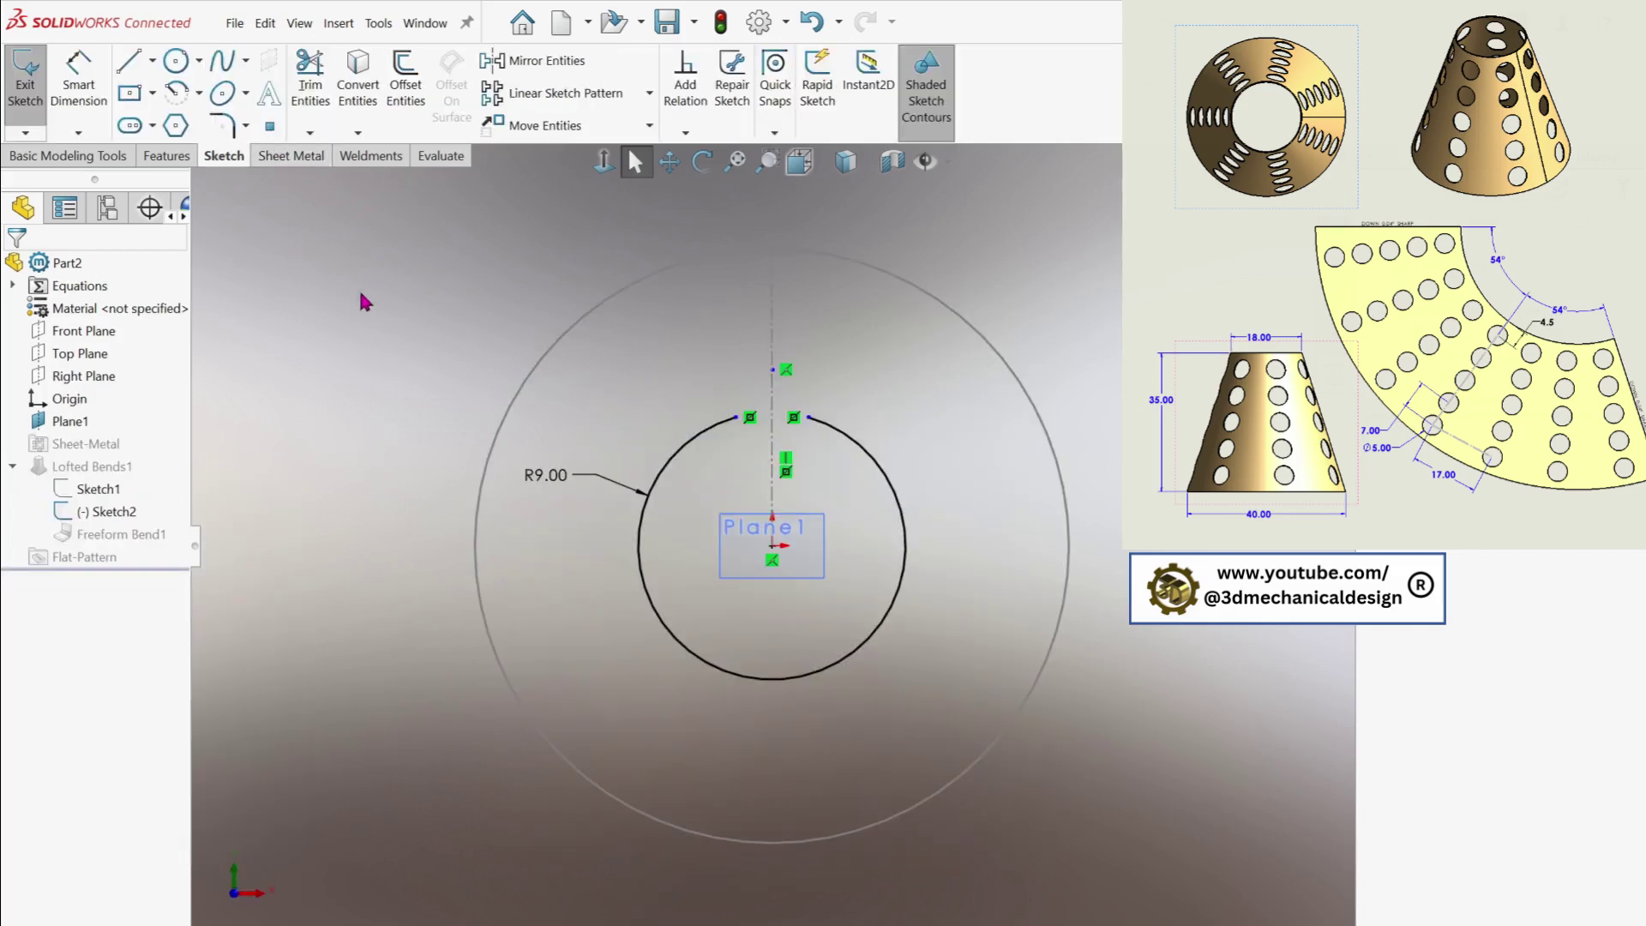
Dimension the gap between the R9 arc's endpoints to 1/16
key(s)
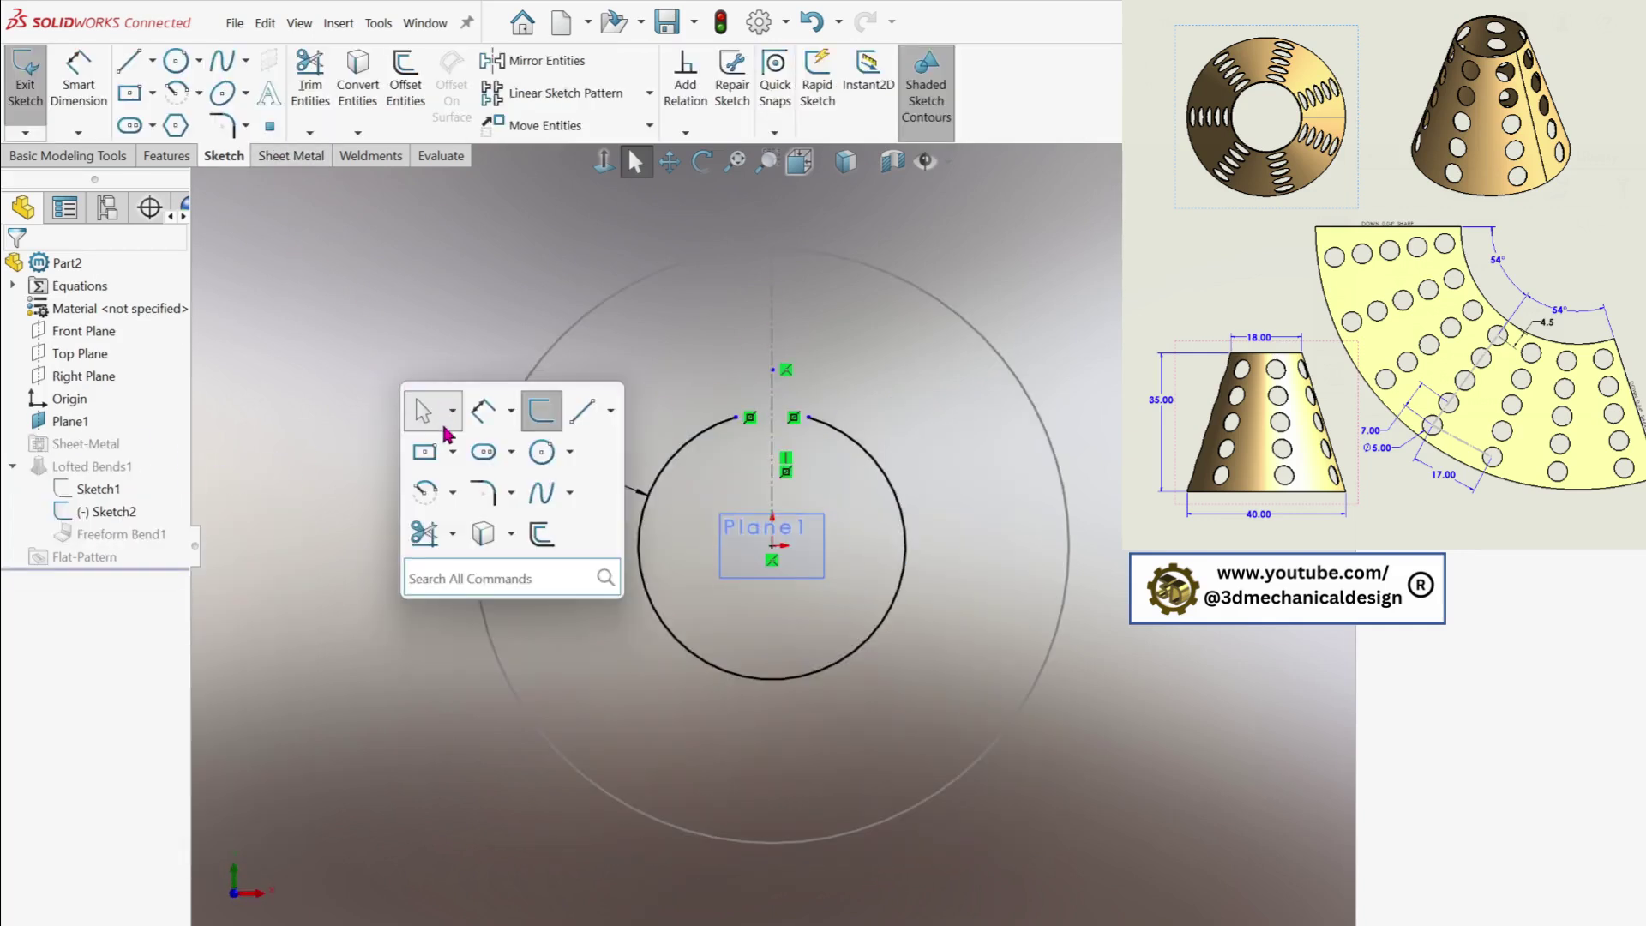
click(485, 410)
click(735, 417)
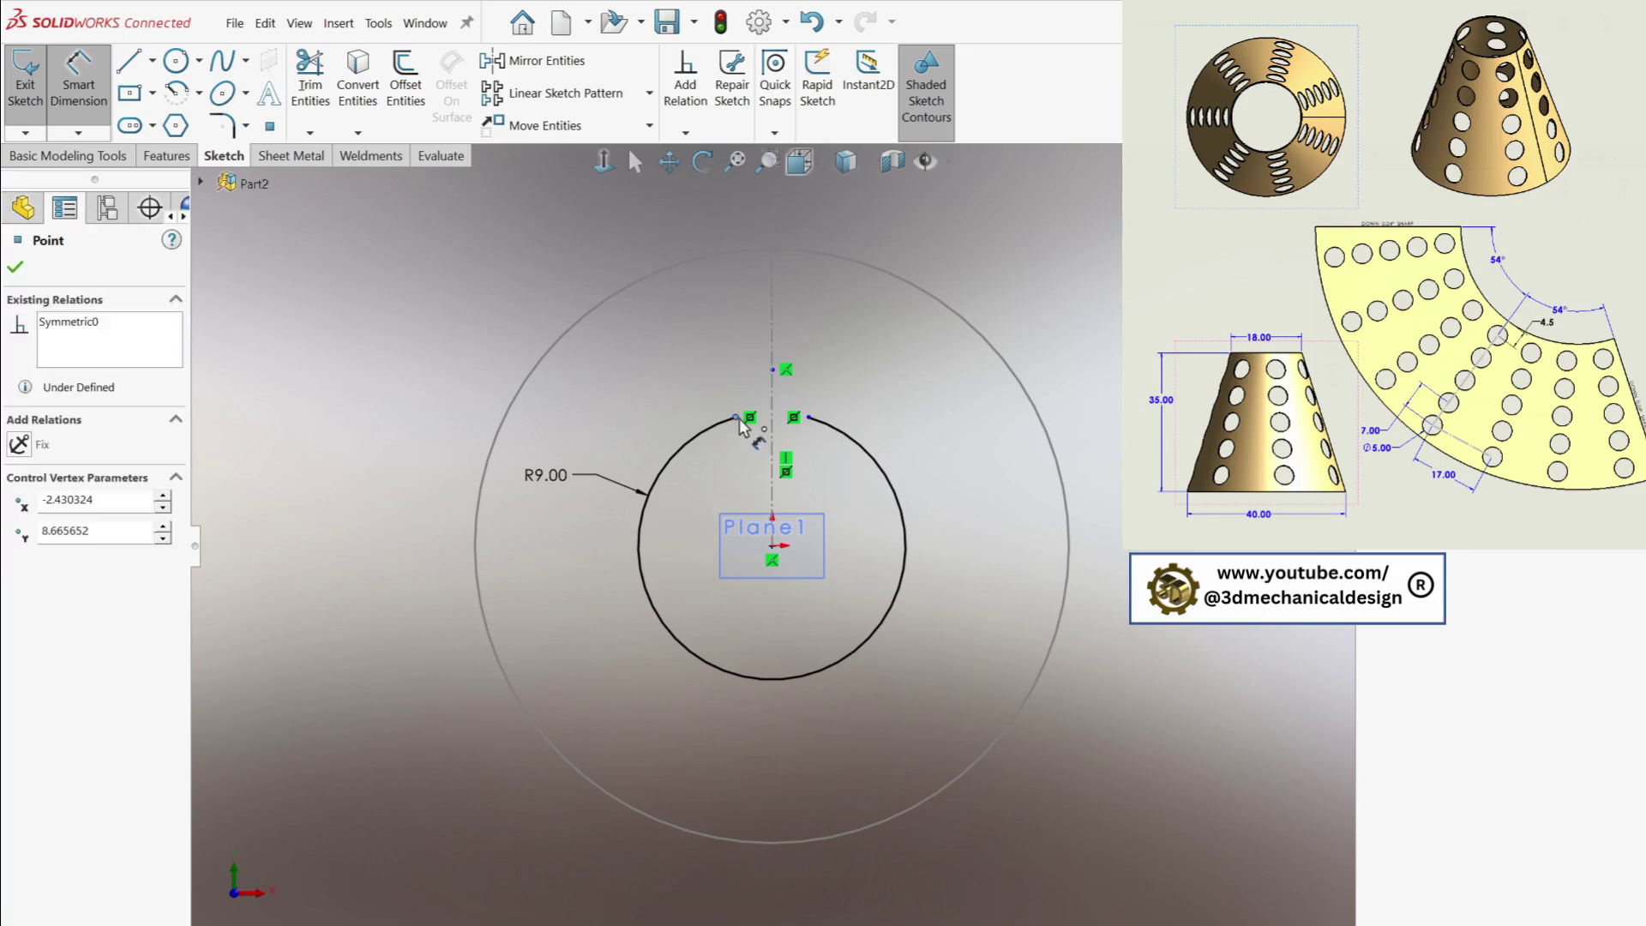
click(808, 417)
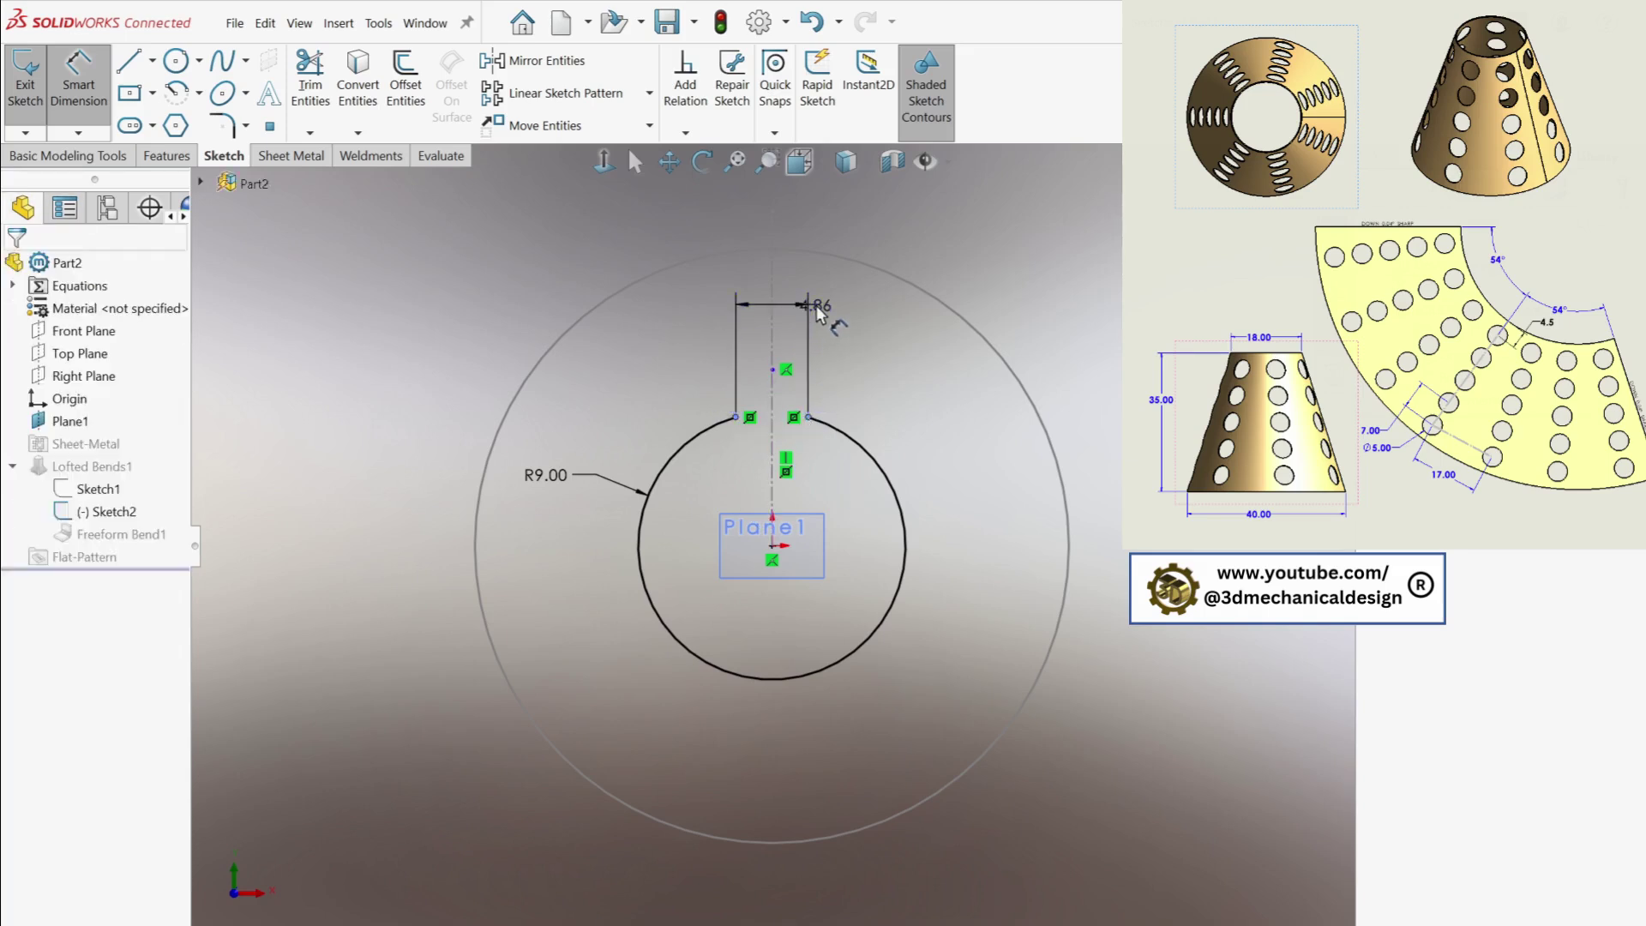
click(815, 304)
text(1)
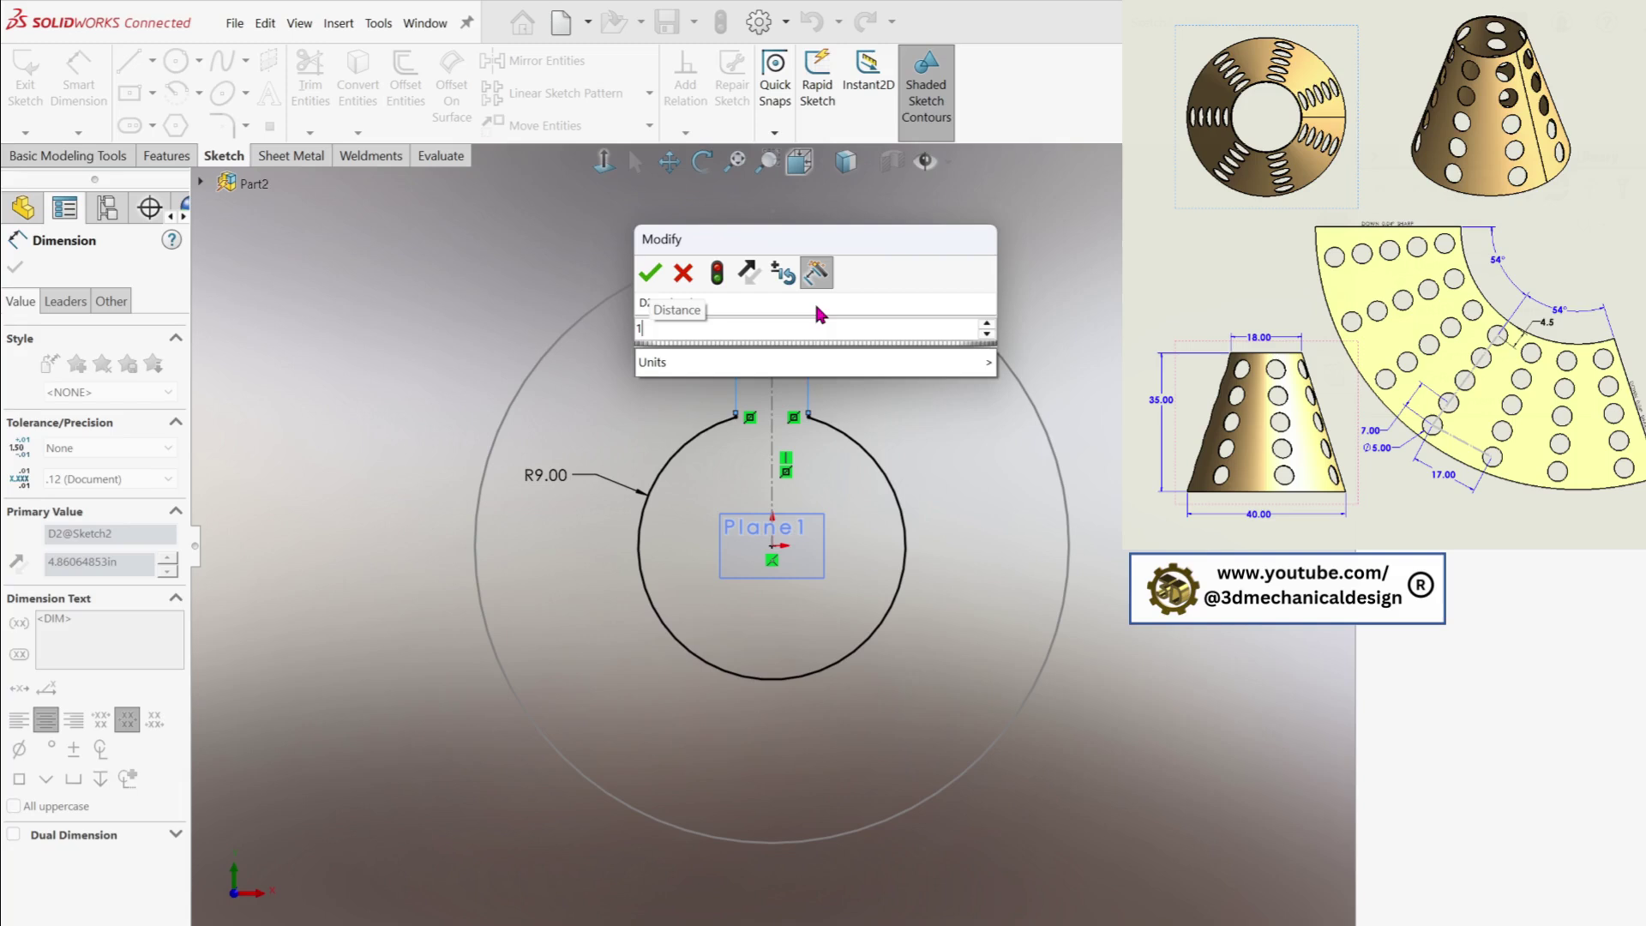
text(/16)
click(650, 272)
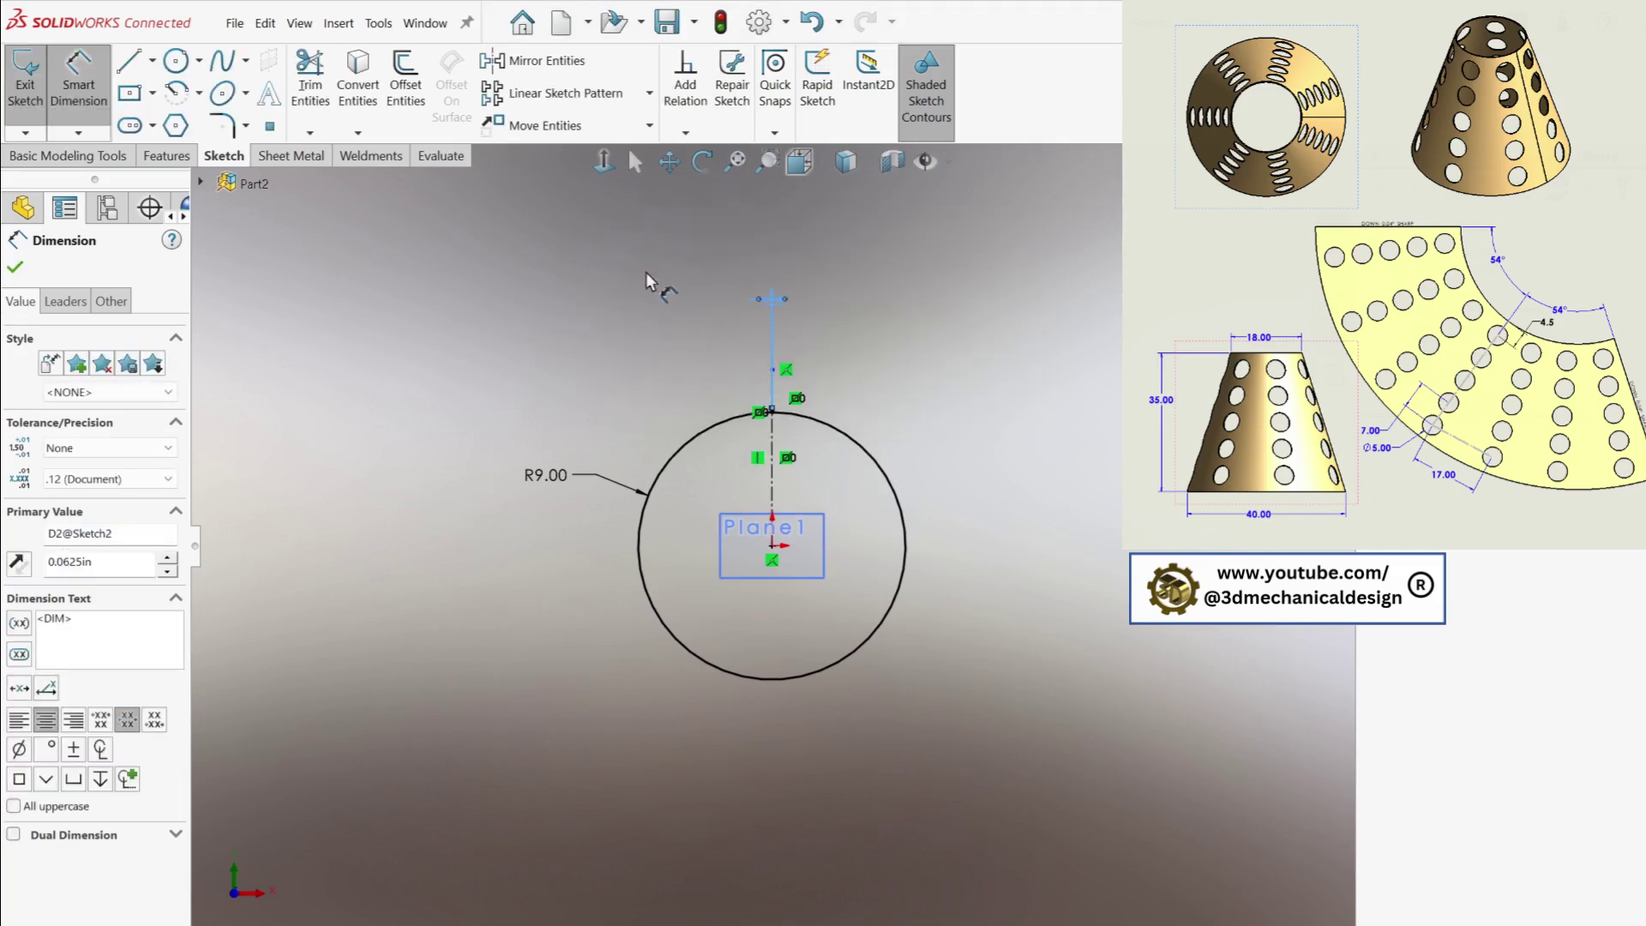
click(15, 267)
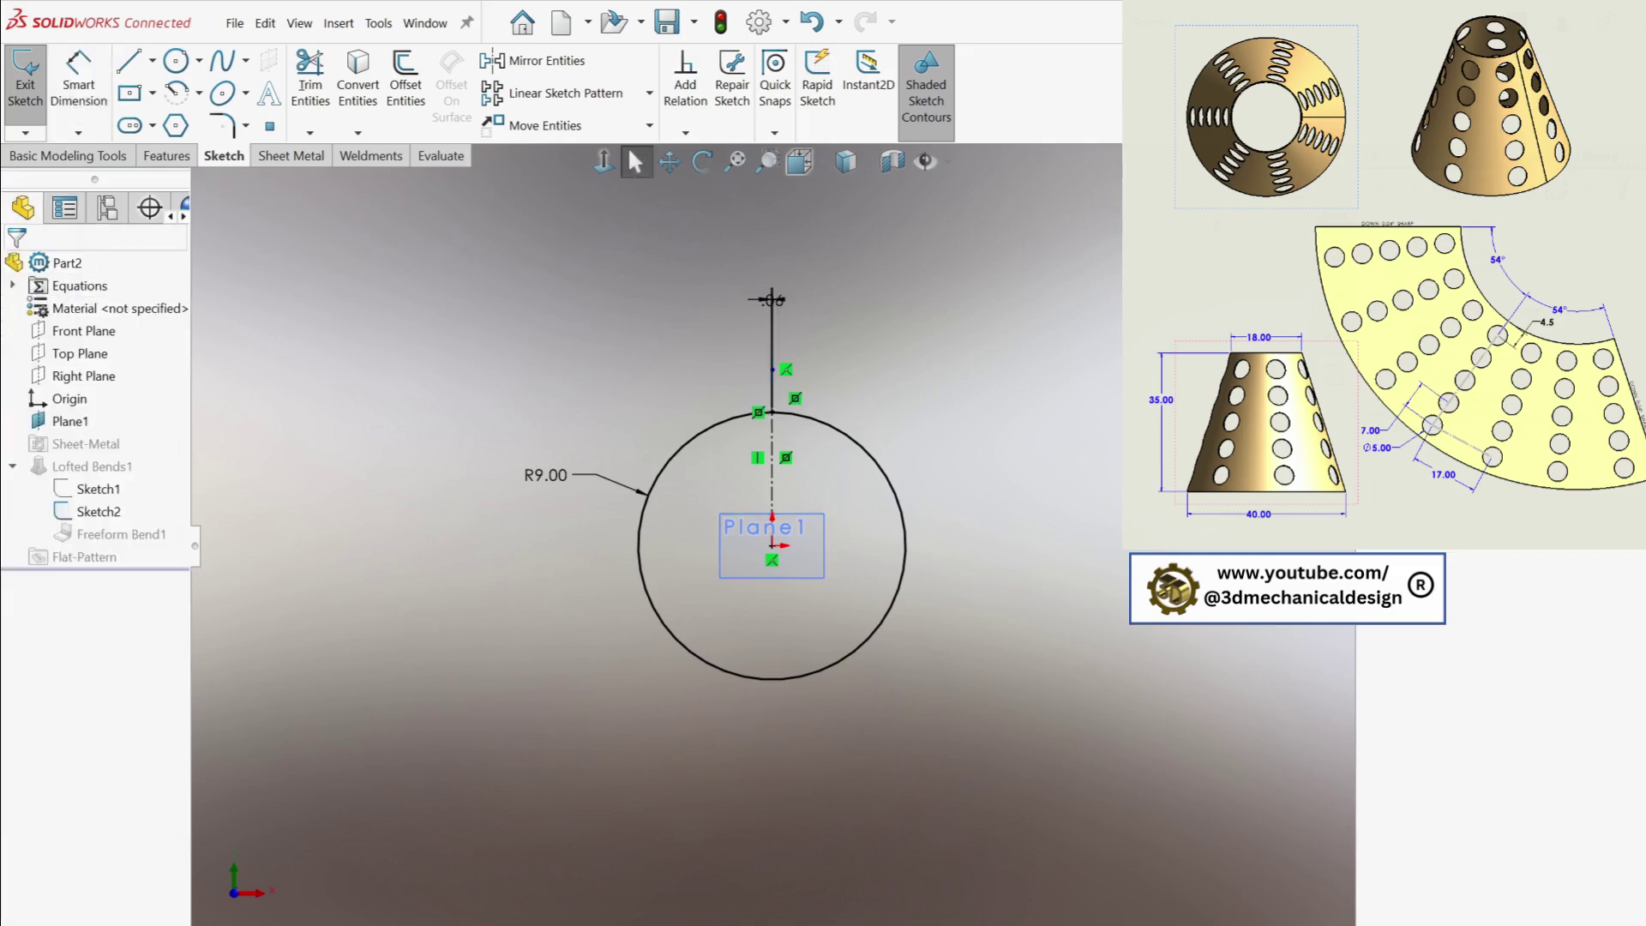
Unfold Freeform Bend1 flat, keeping the picked bend edge as the fixed face
key(ctrl+b)
mouse_move(985, 480)
middle_down()
mouse_move(999, 393)
mouse_move(1057, 523)
mouse_move(1068, 504)
middle_up()
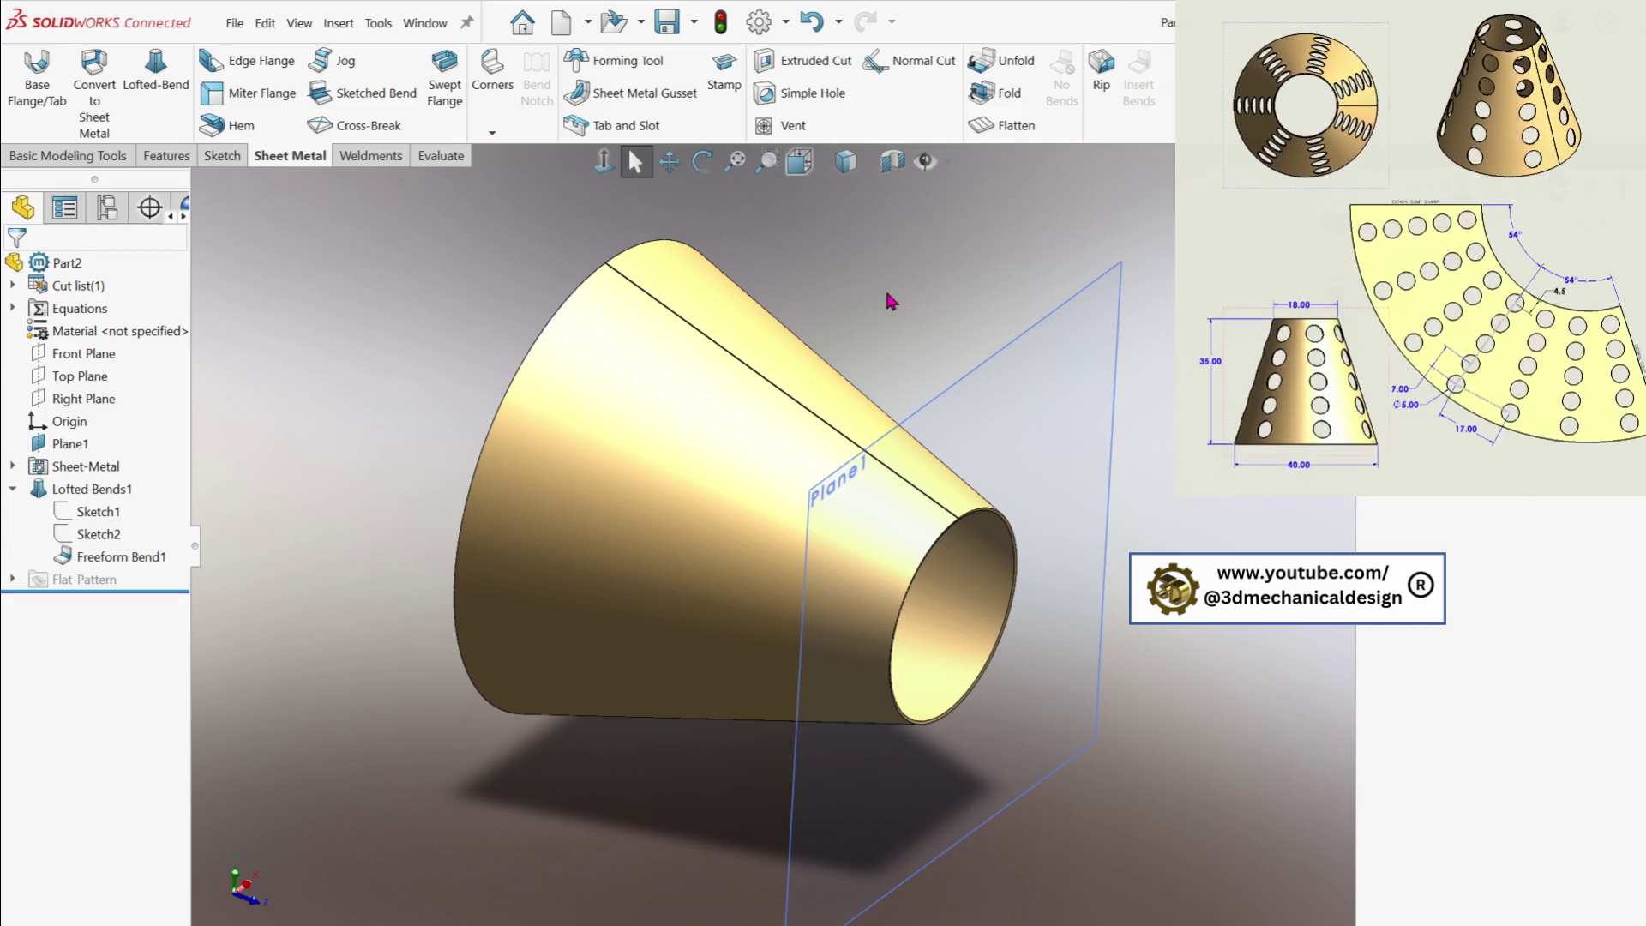
click(1023, 68)
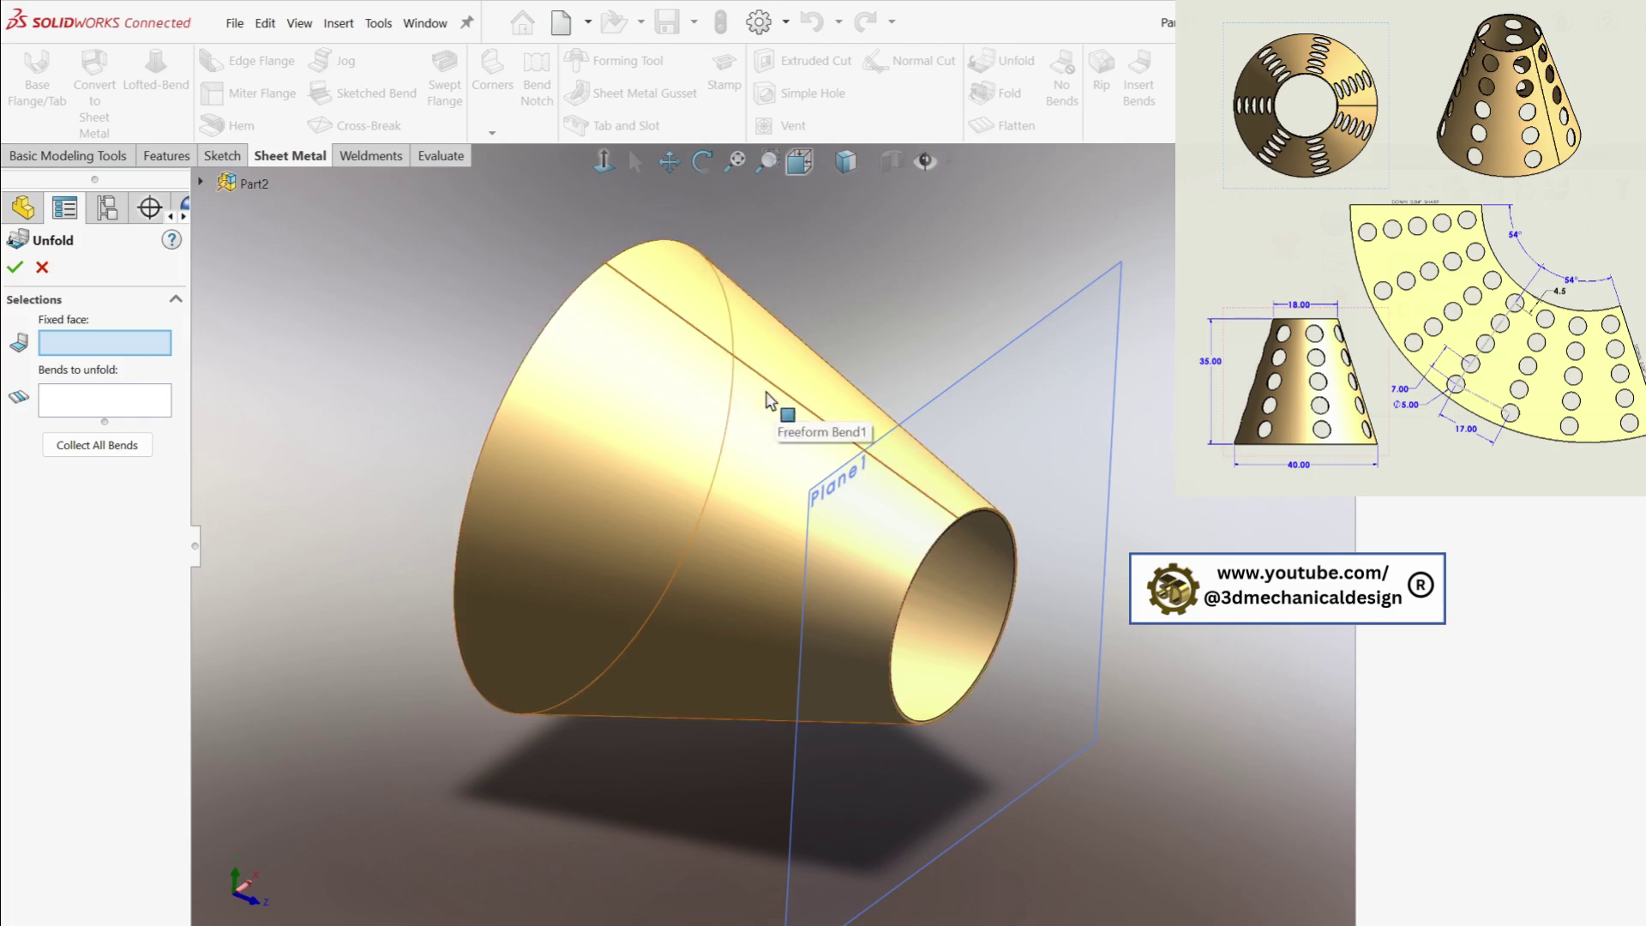
scroll(766, 399, down, 5)
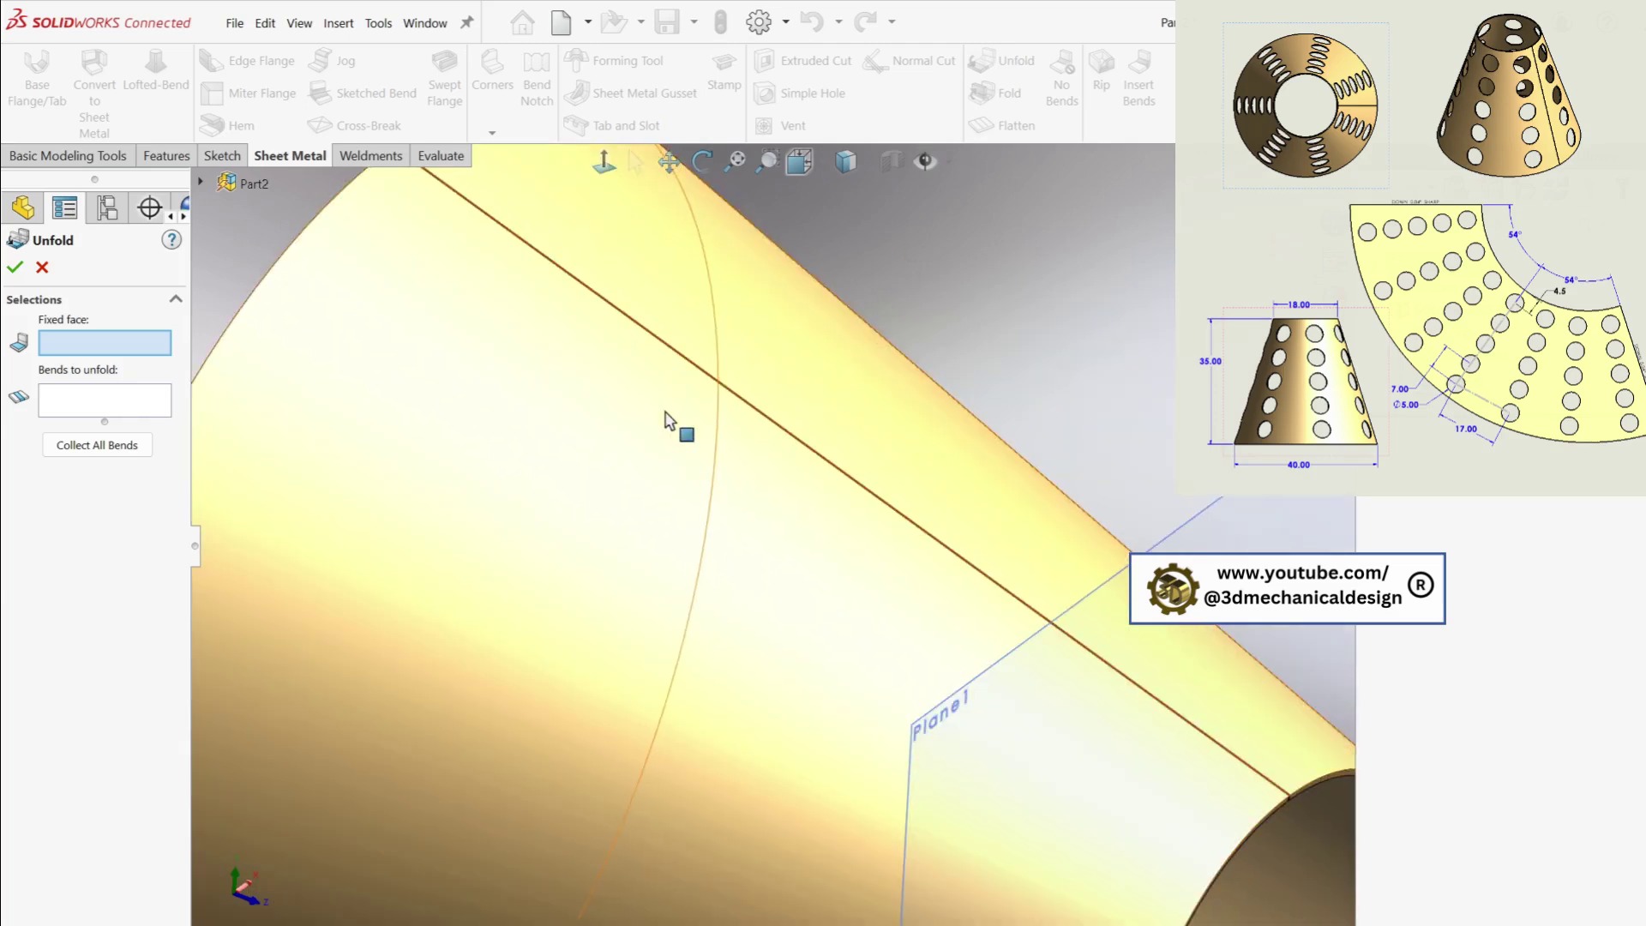
scroll(591, 426, up, 5)
middle_drag(746, 470, 747, 449)
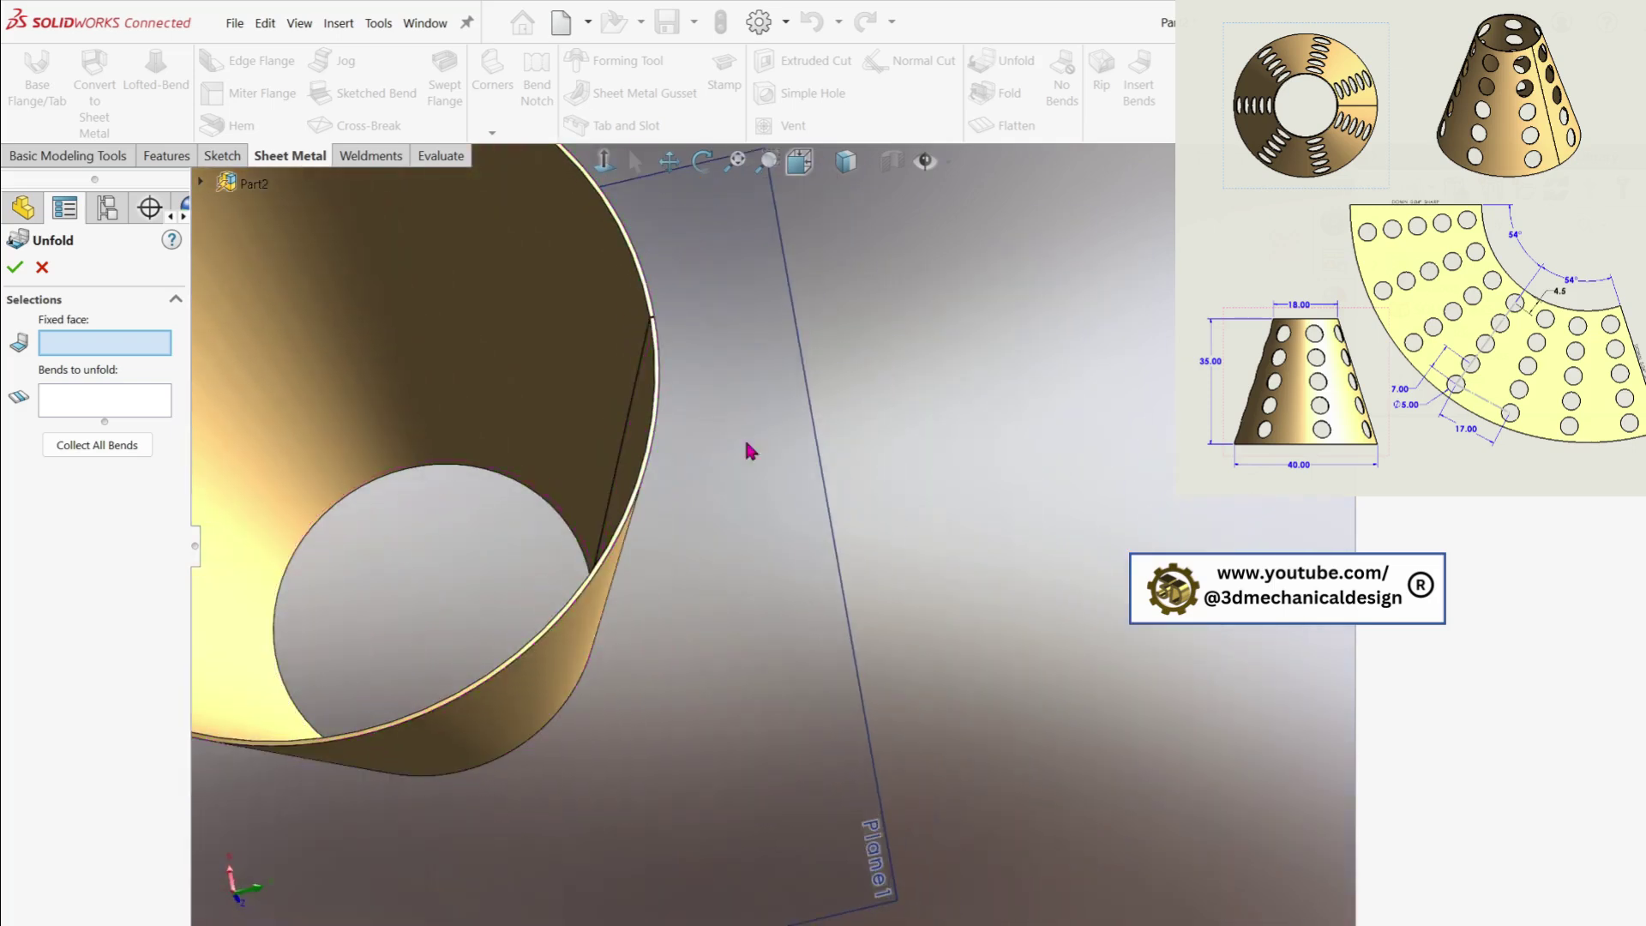
scroll(749, 451, down, 5)
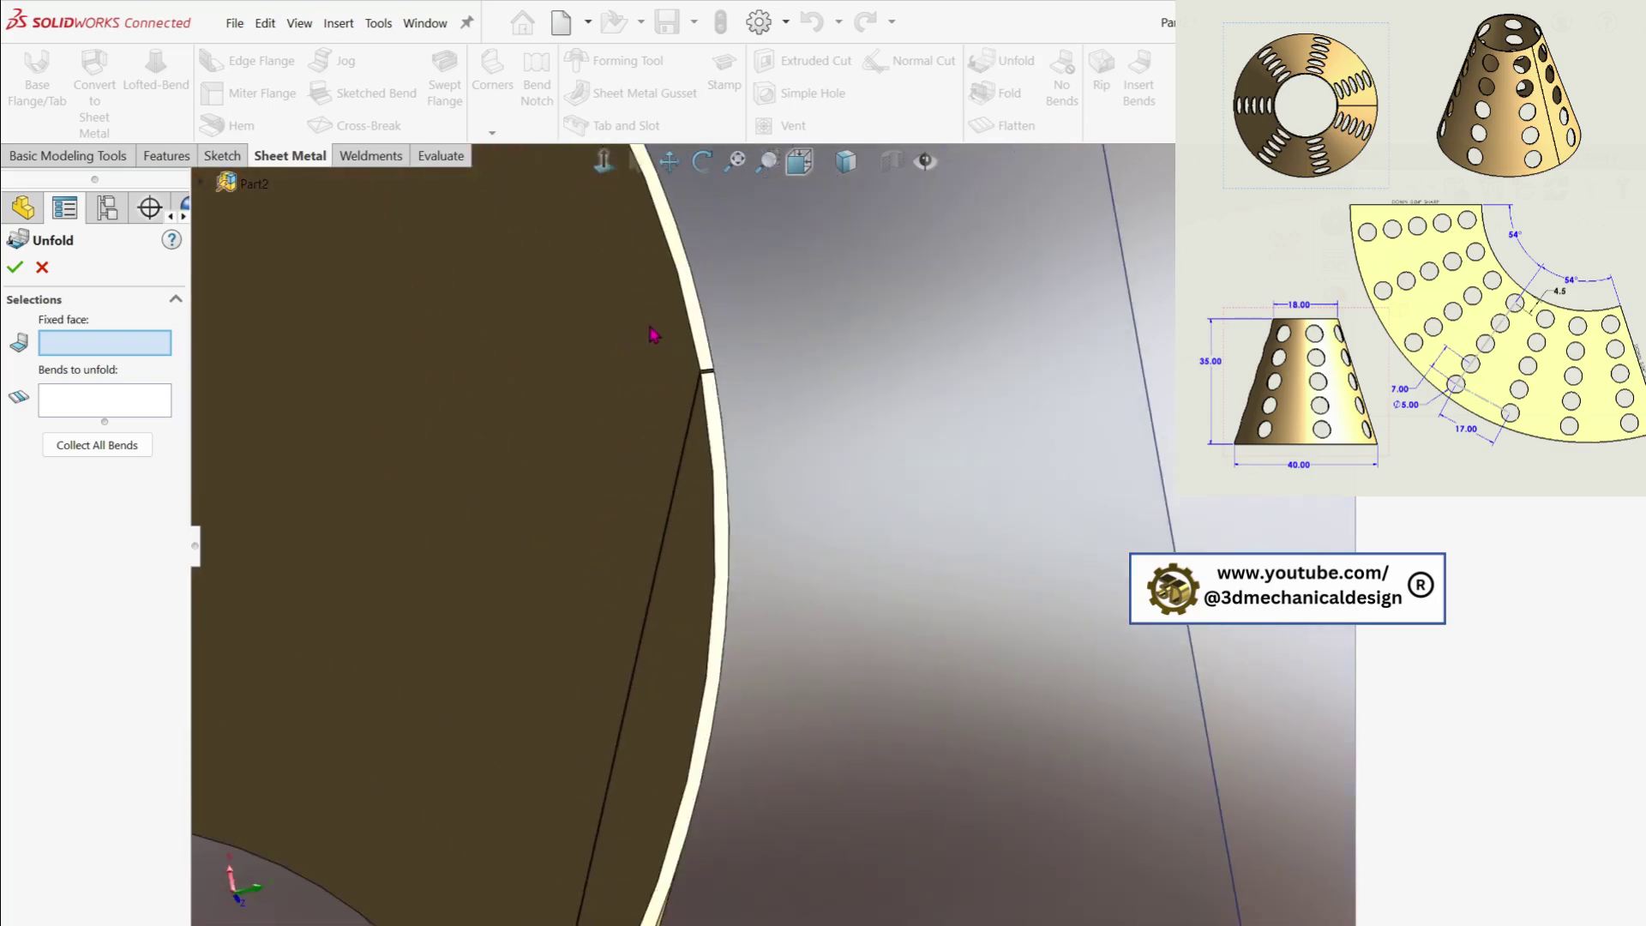
click(708, 453)
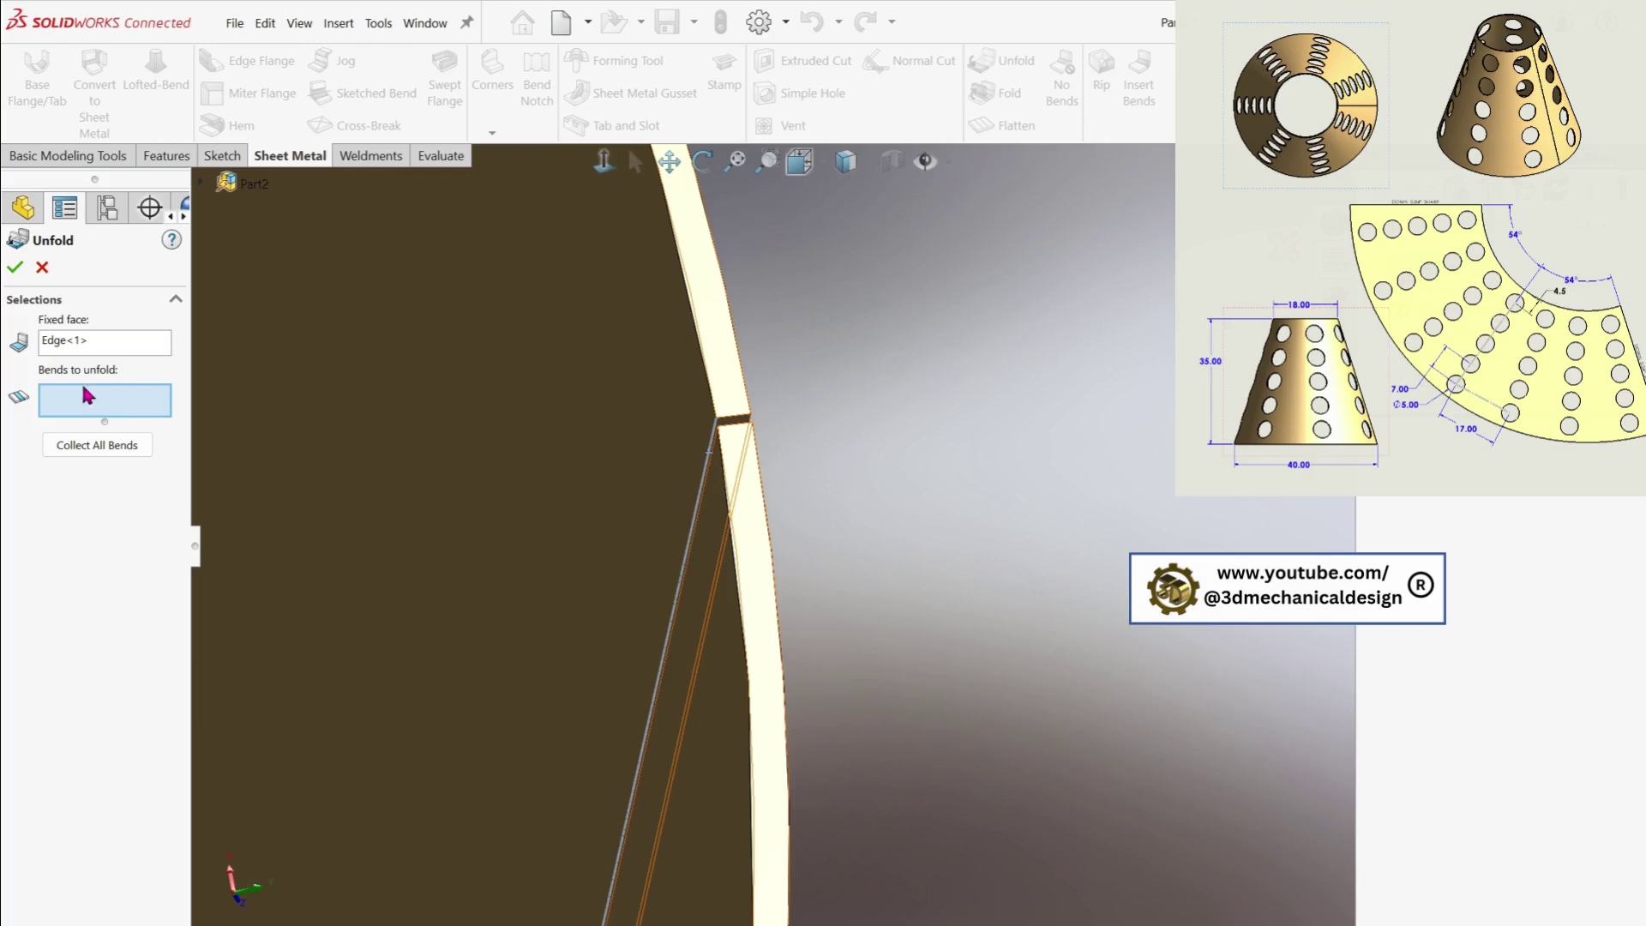
click(459, 447)
scroll(742, 487, up, 6)
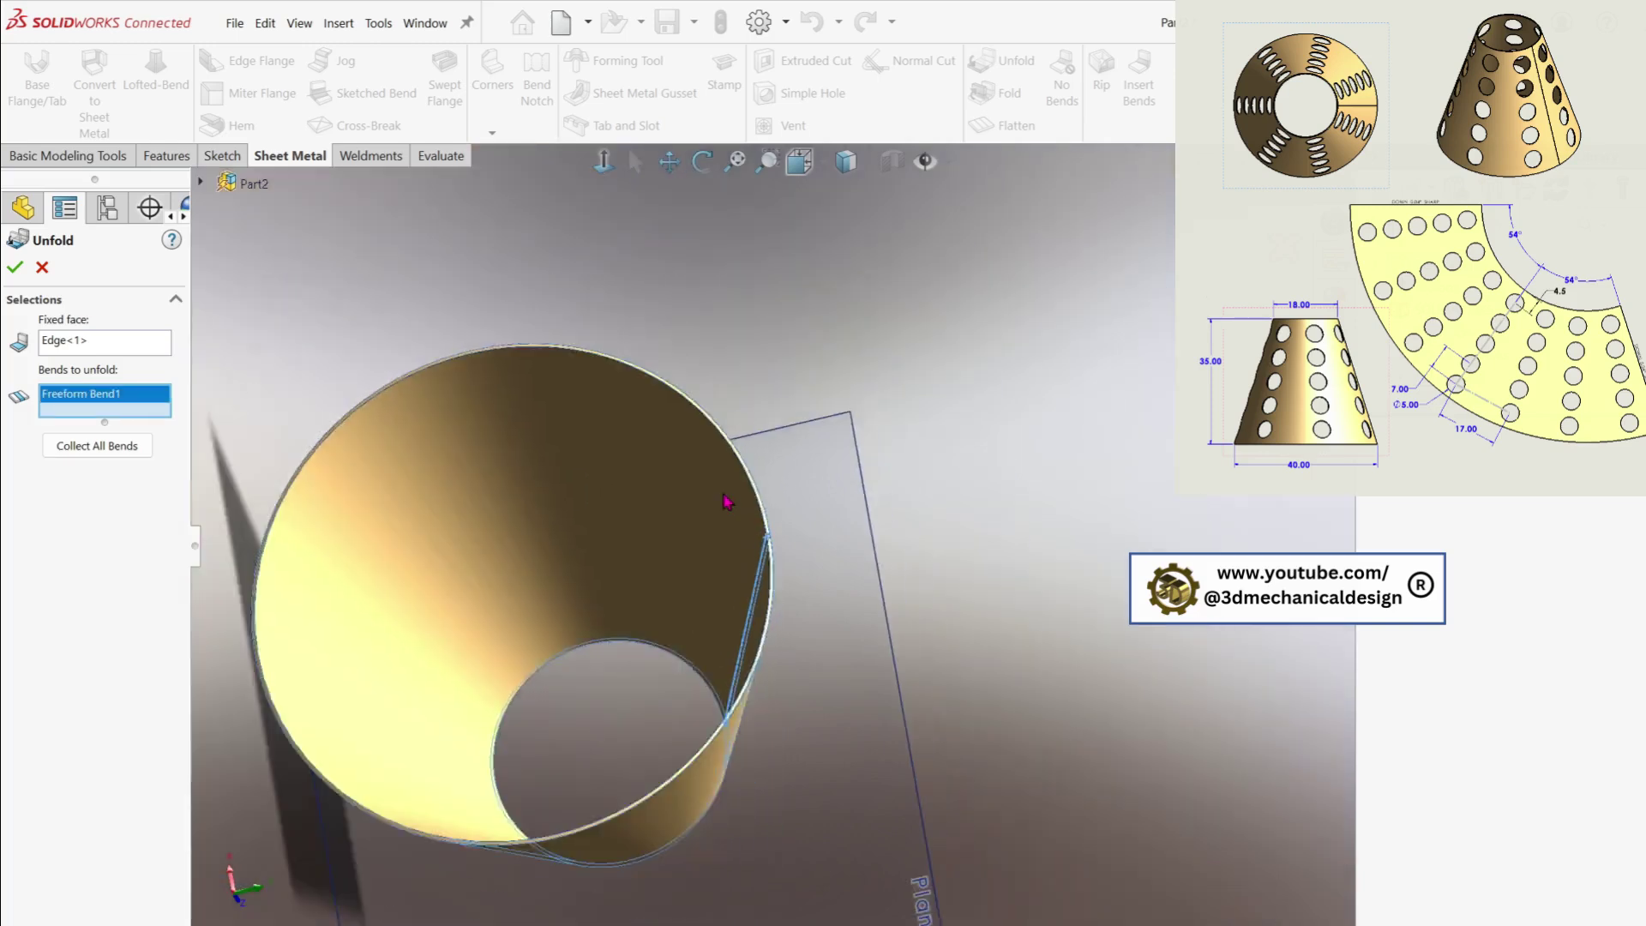
middle_drag(725, 500, 342, 417)
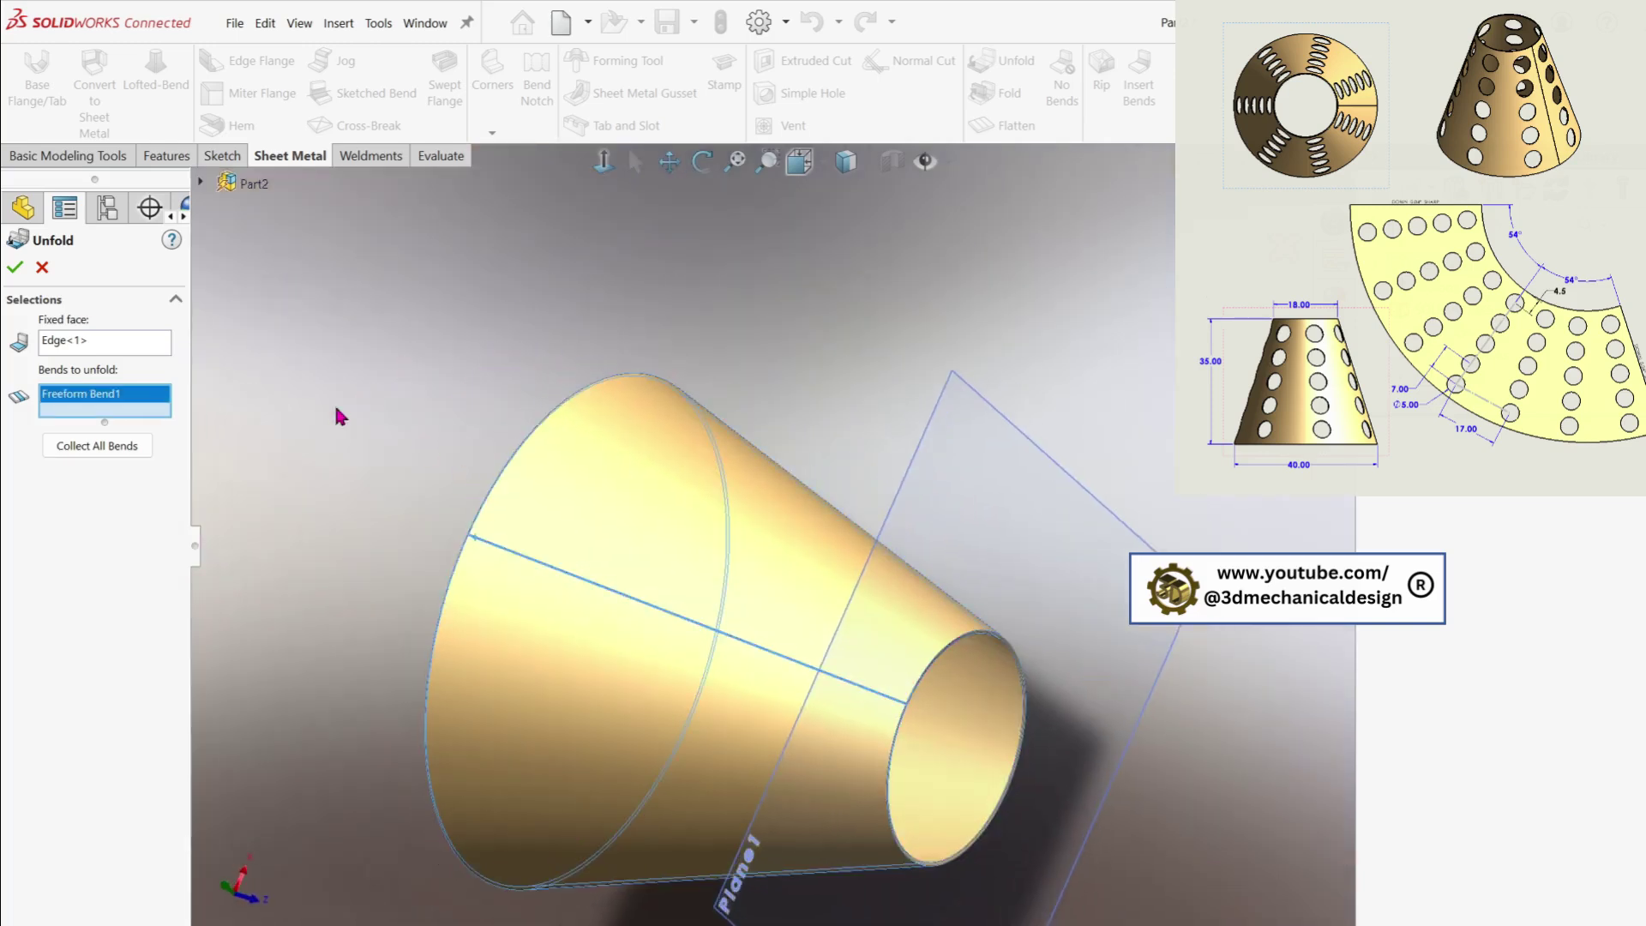
click(15, 267)
scroll(1066, 334, up, 3)
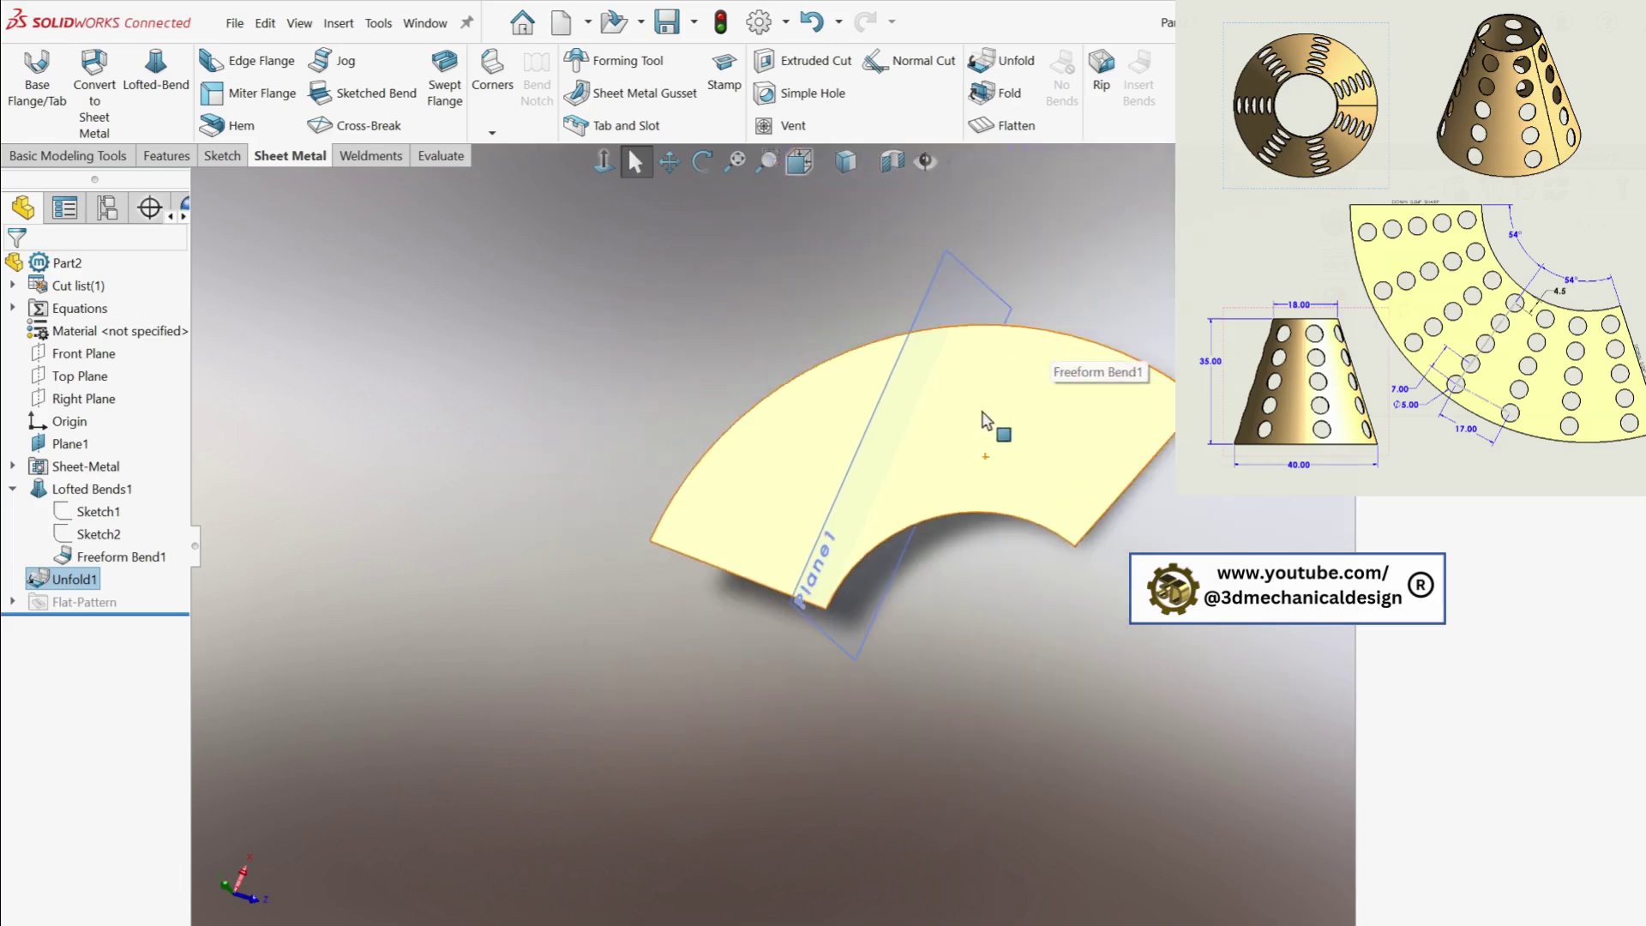
View the flattened fan segment face-on and start a new sketch, Sketch7, on its face
click(986, 420)
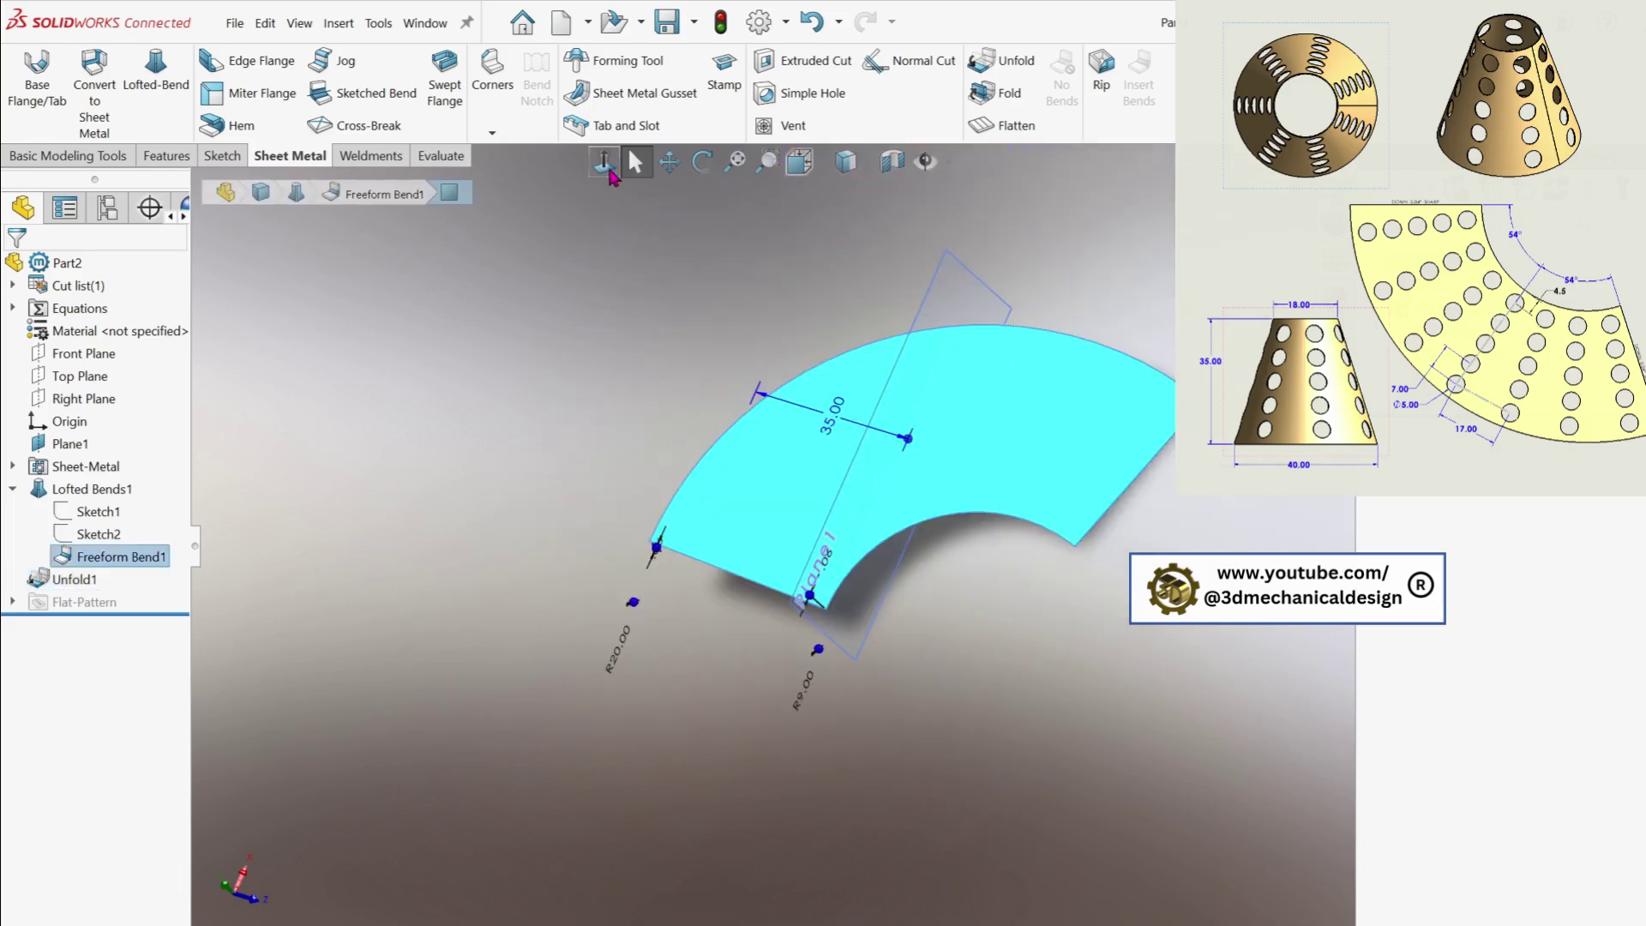
click(603, 162)
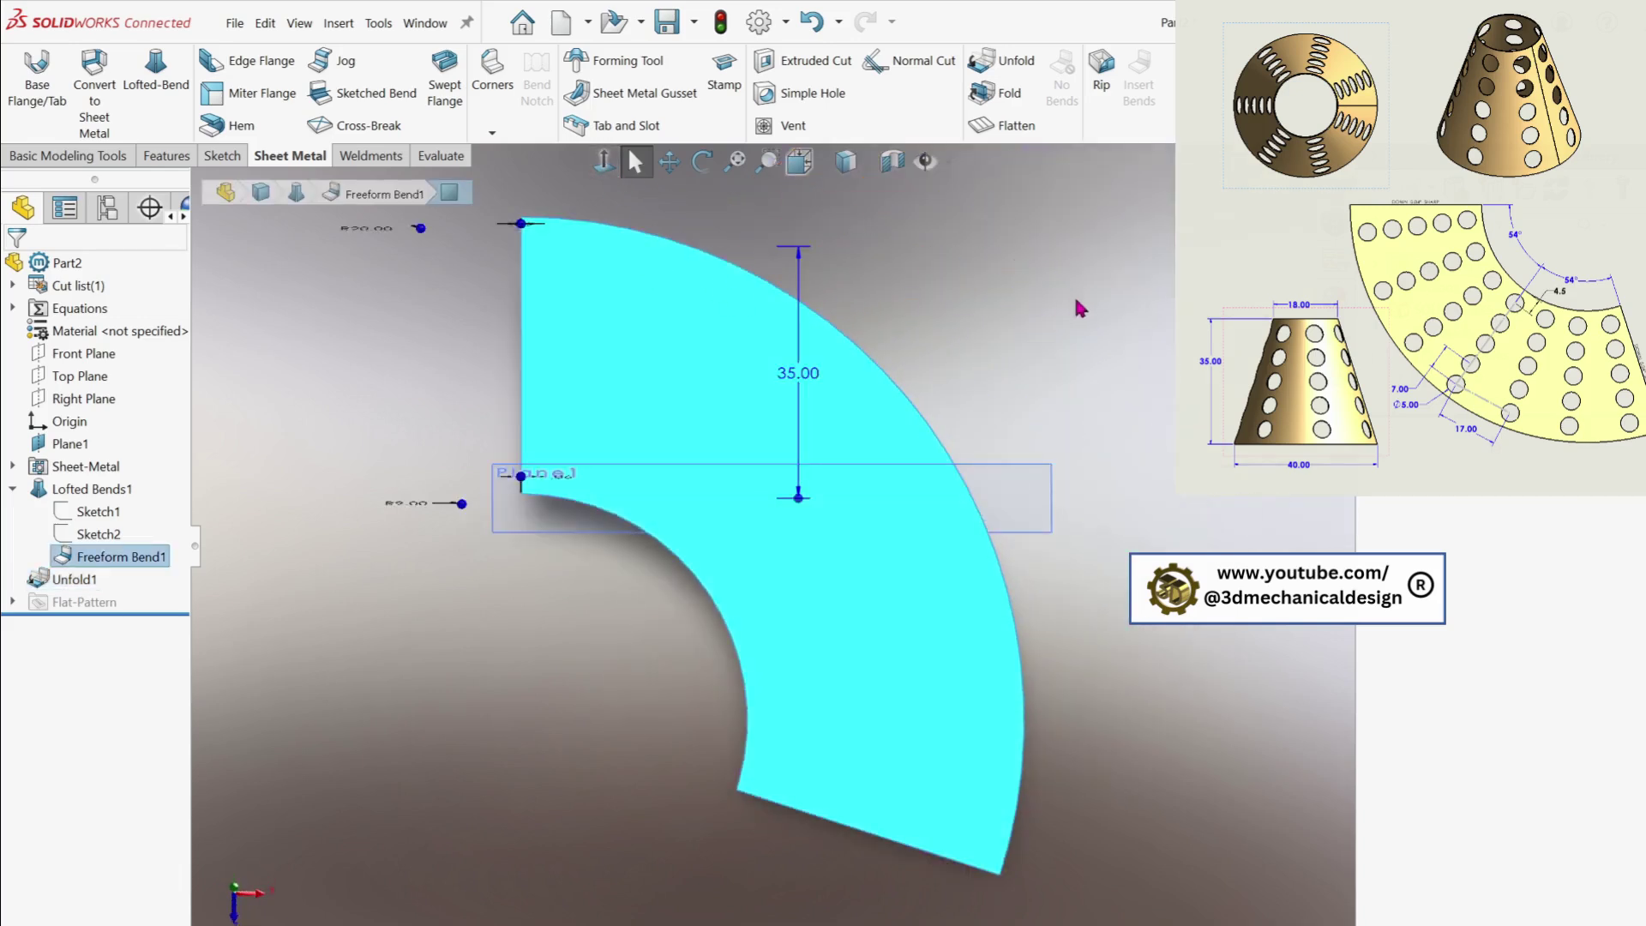
click(1080, 309)
click(820, 403)
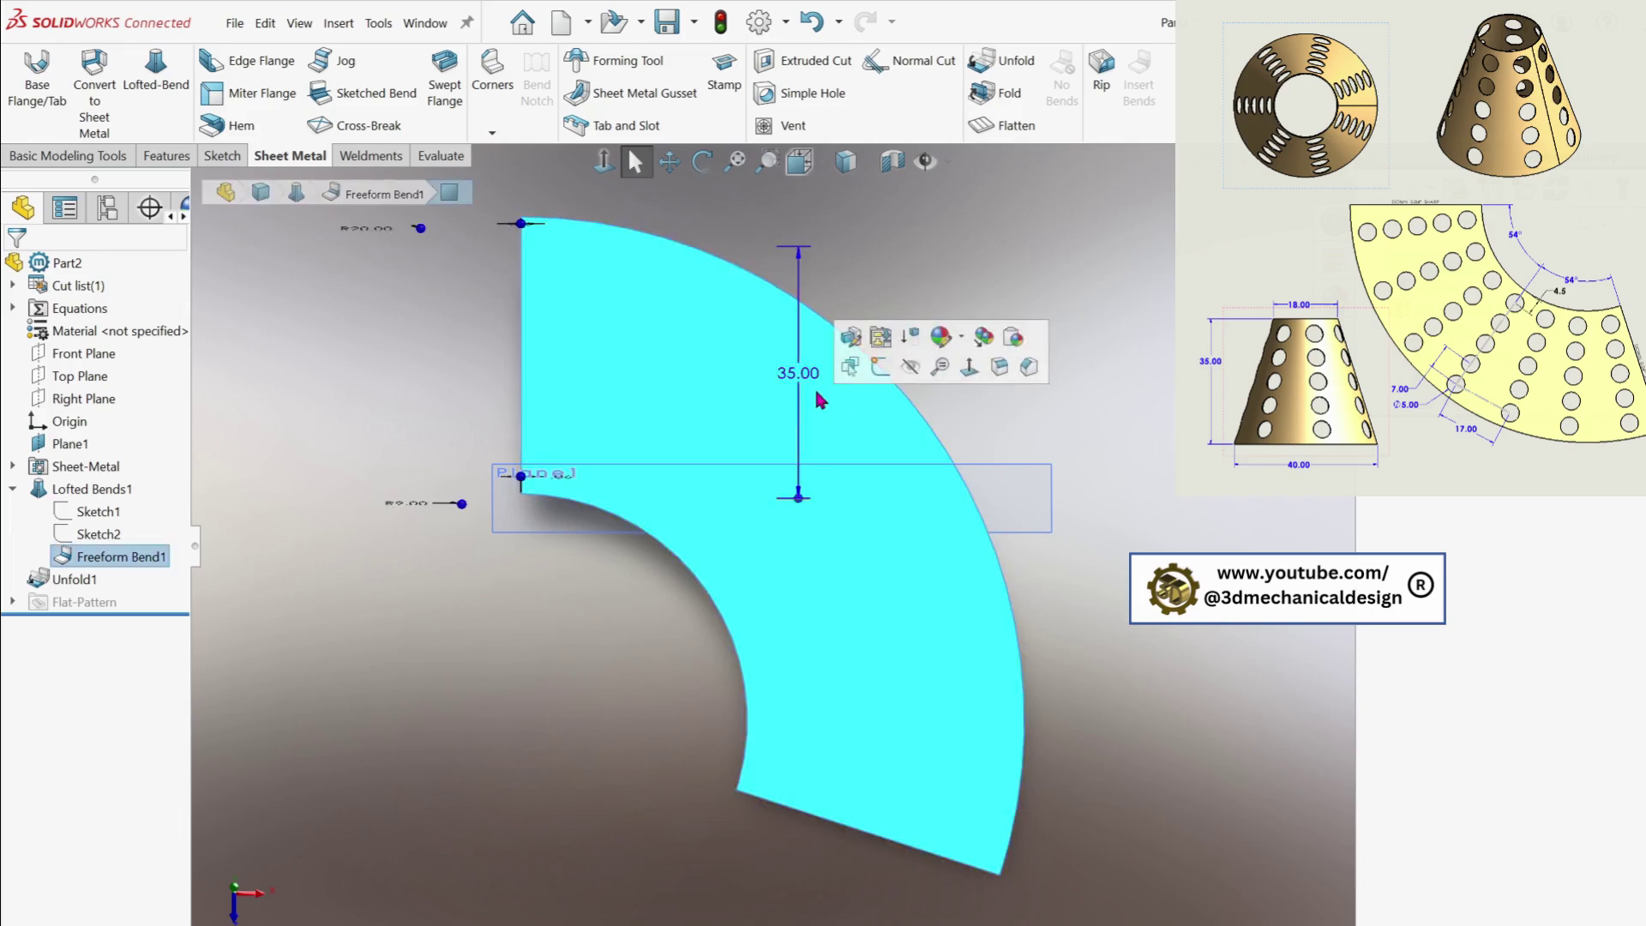
key(s)
click(841, 431)
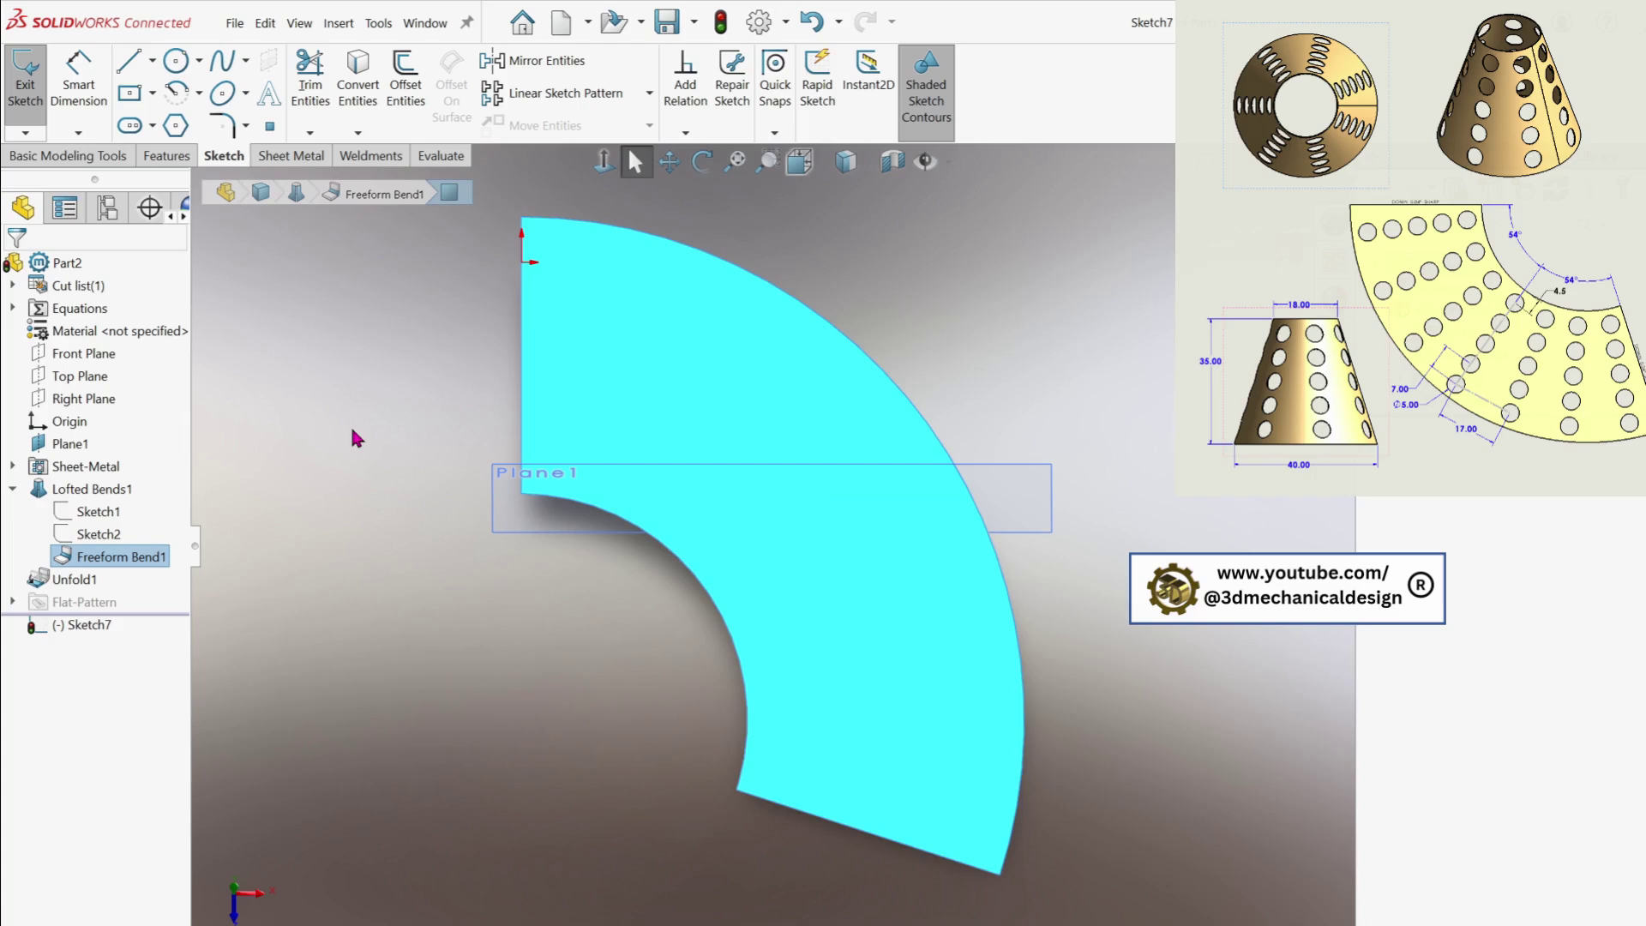
Draw a vertical centerline from the inner arc end and another from the arc's bottom endpoint
key(s)
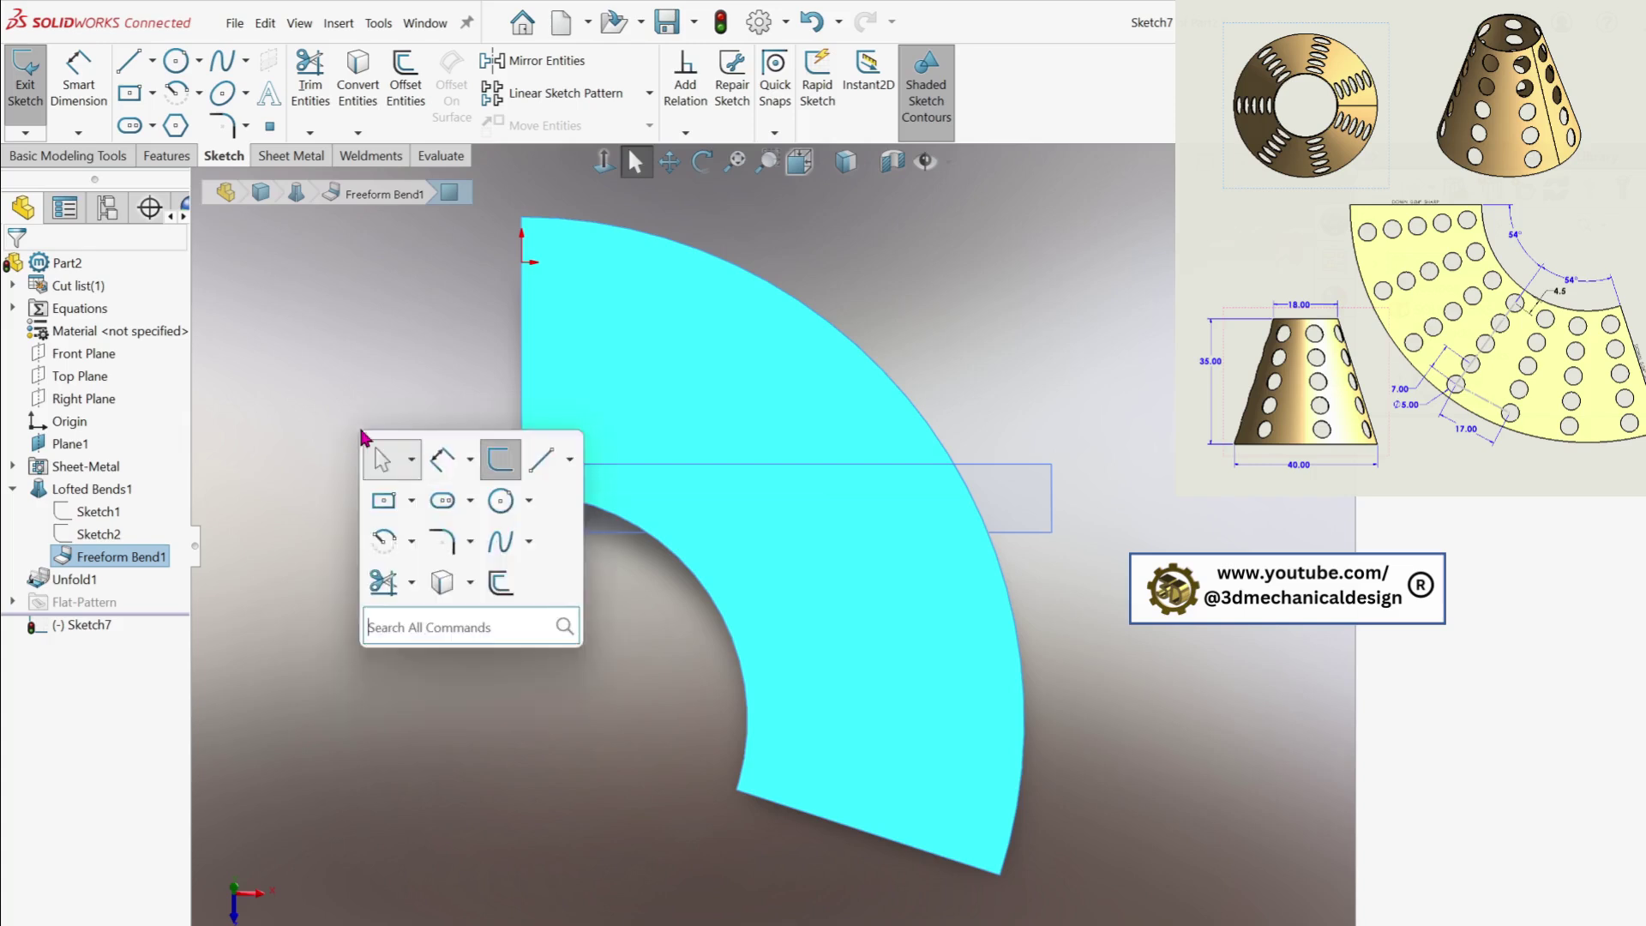
click(571, 463)
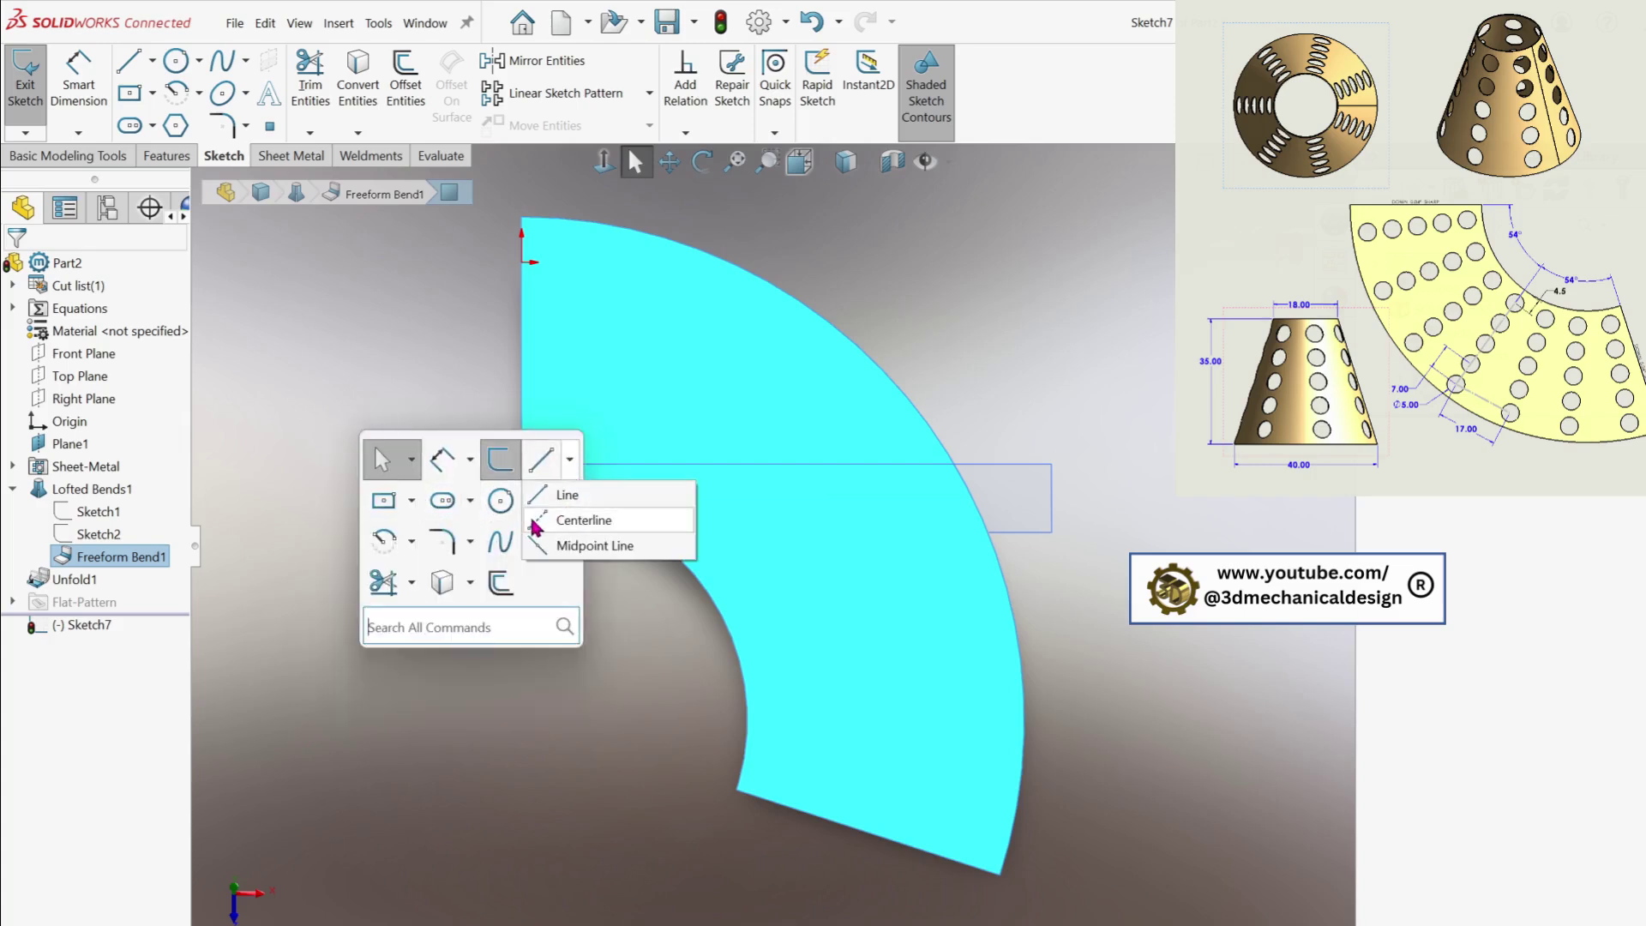
click(570, 520)
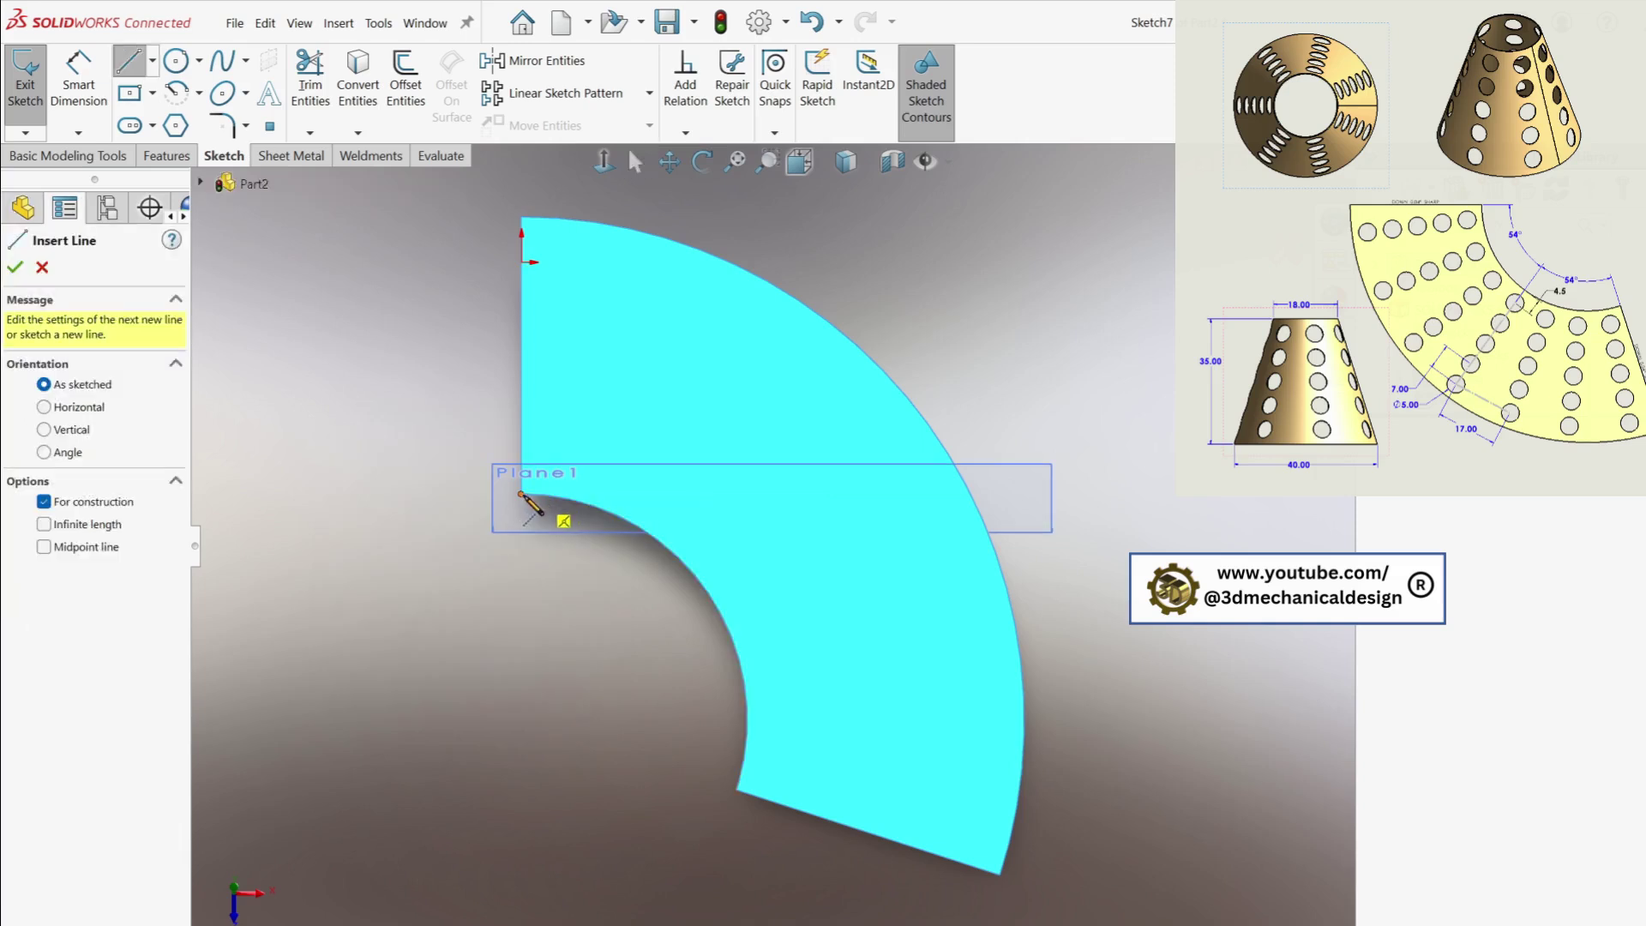
drag(520, 495, 520, 647)
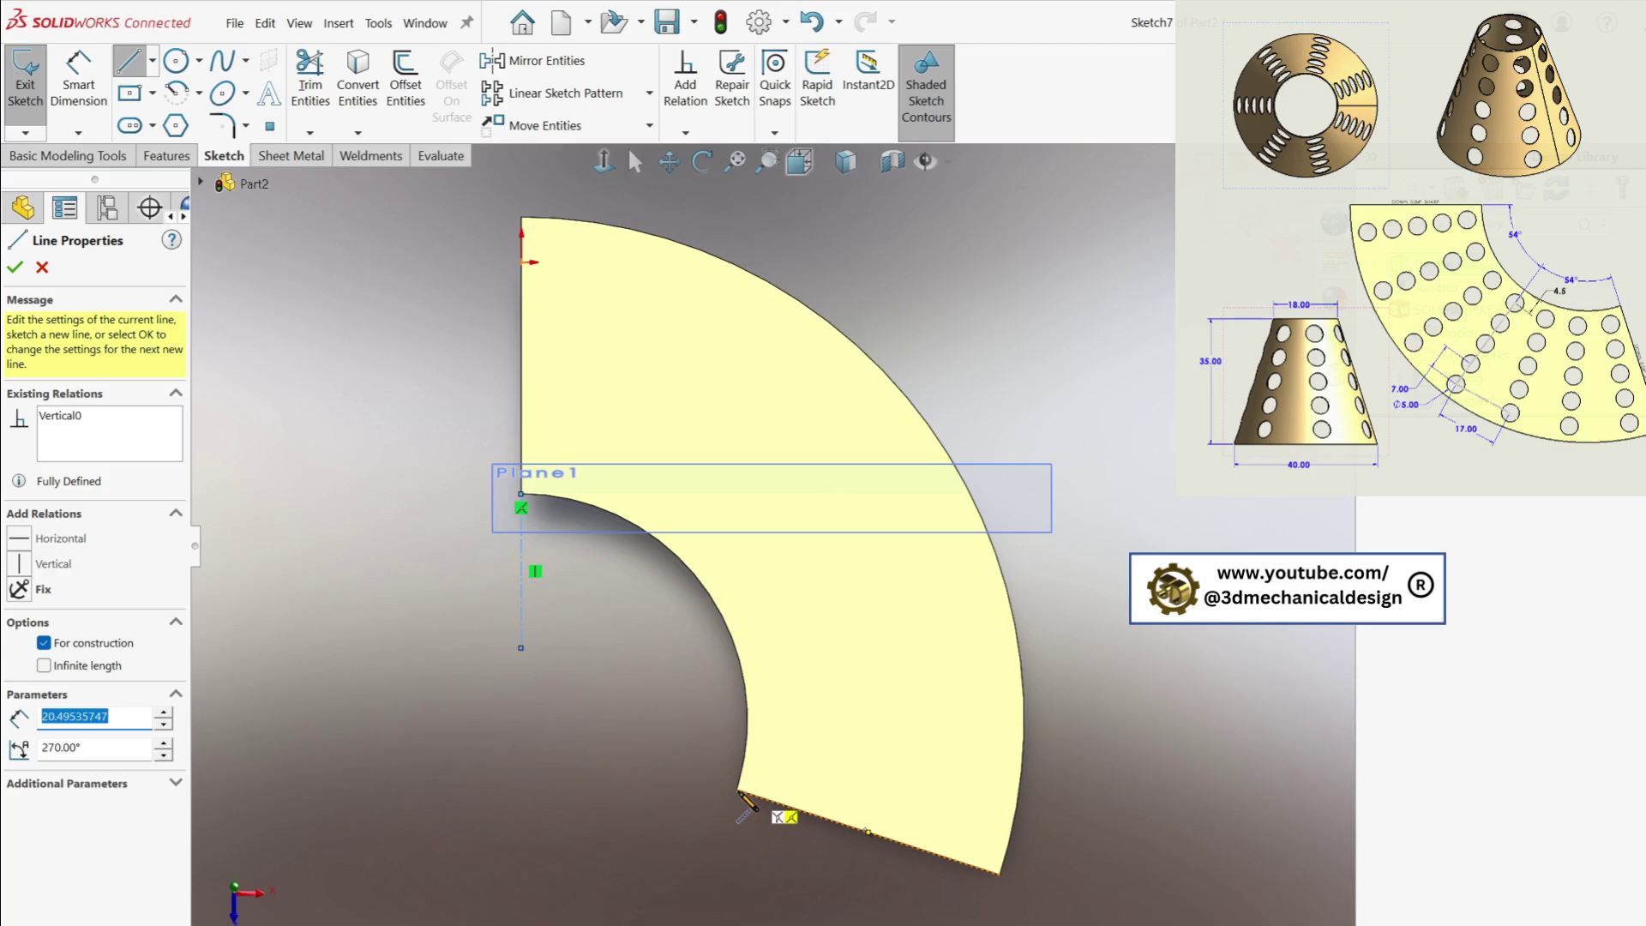
drag(739, 791, 643, 759)
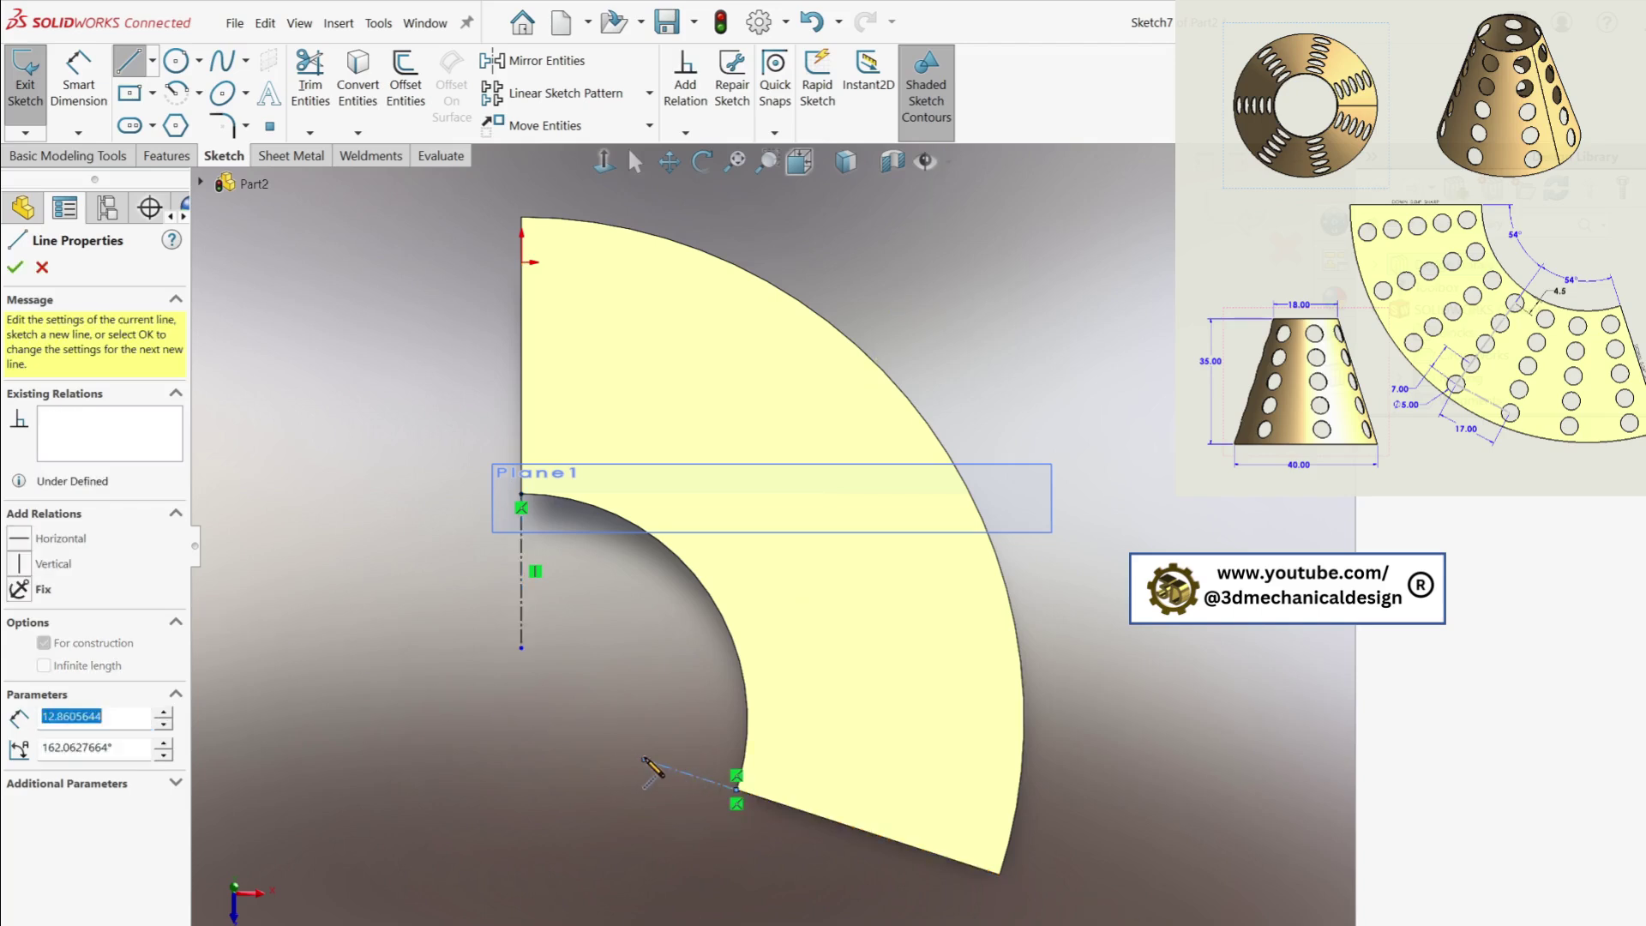
key(Escape)
Make the lower centerline collinear with the bottom edge and merge its end with the vertical centerline's
click(690, 775)
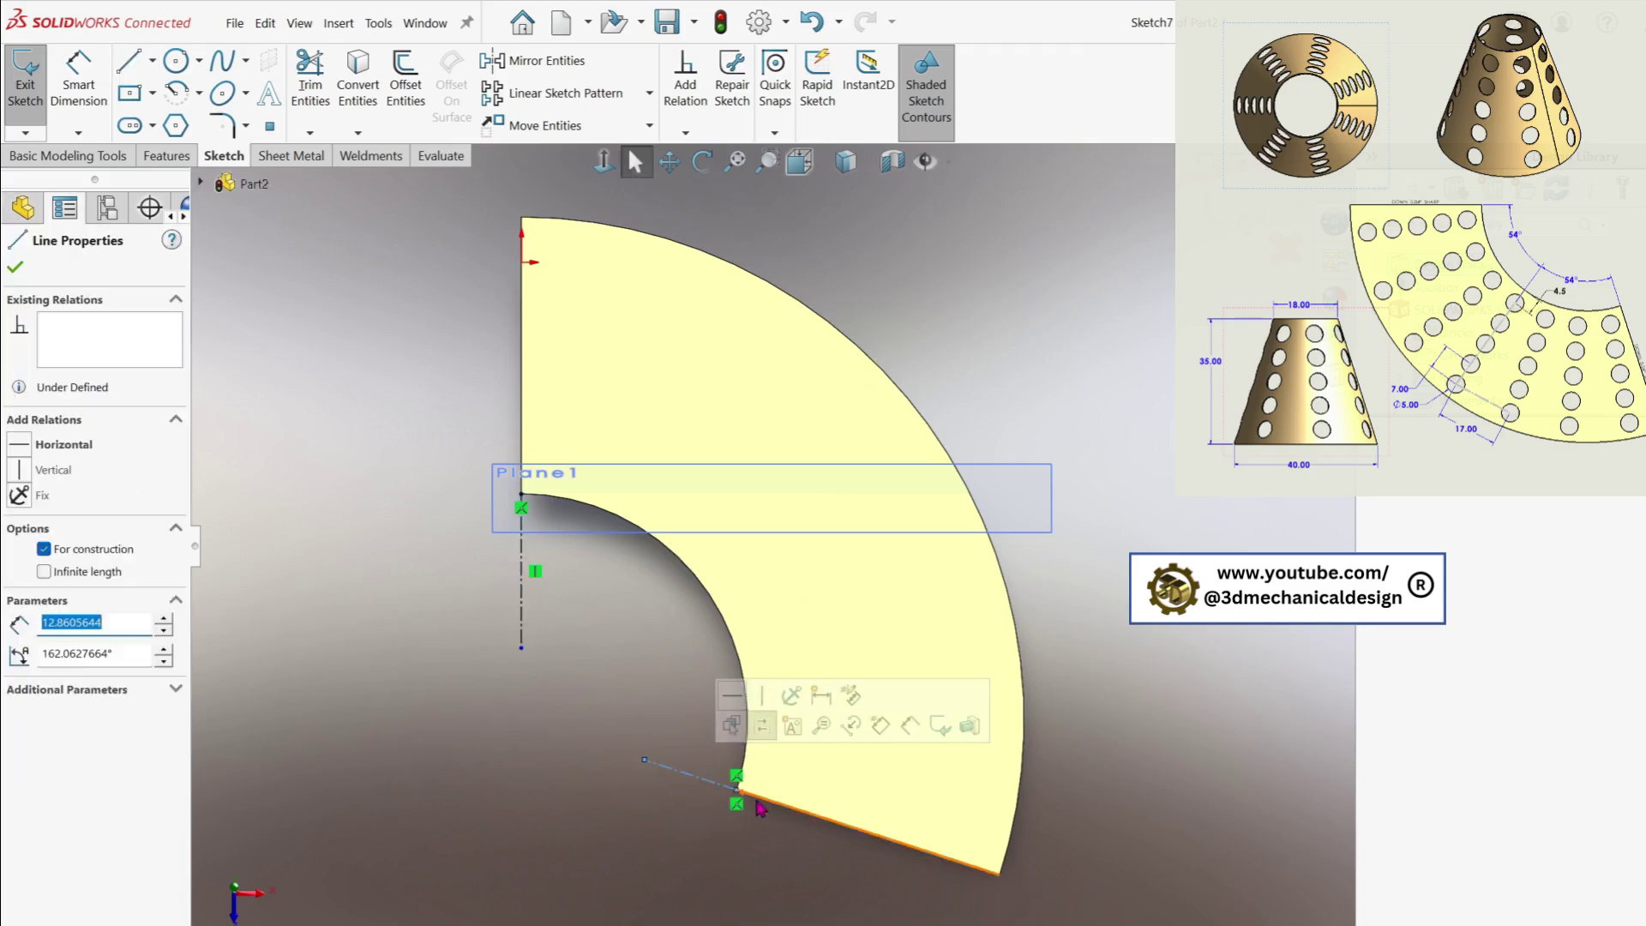
ctrl+click(810, 812)
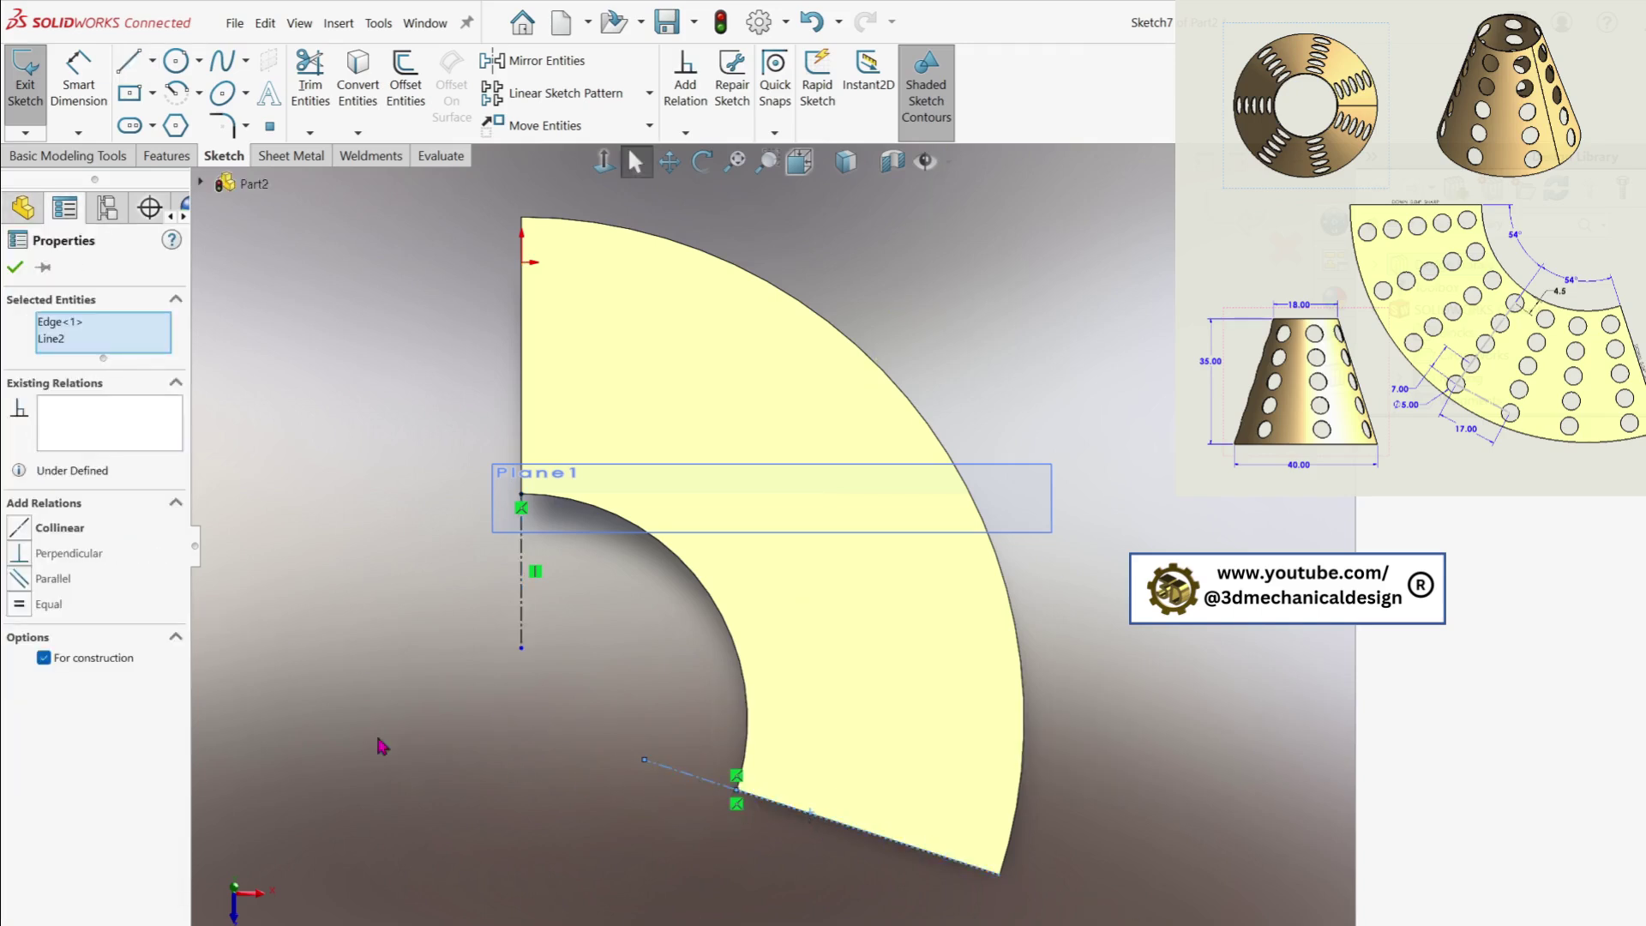
click(35, 529)
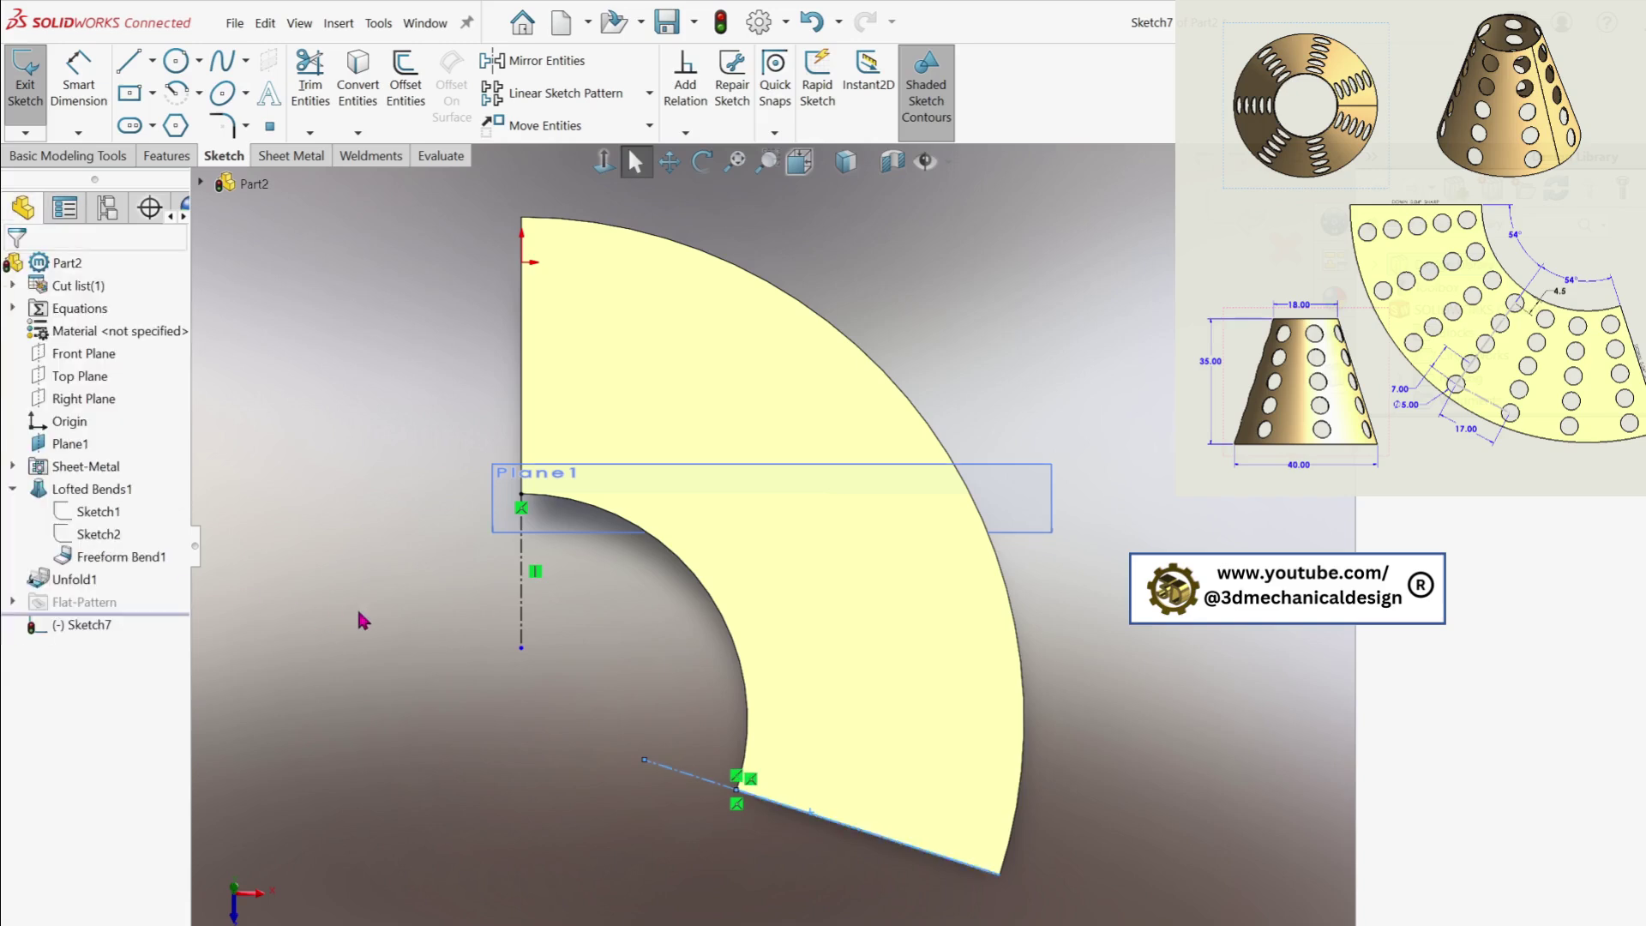
click(644, 760)
ctrl+click(521, 649)
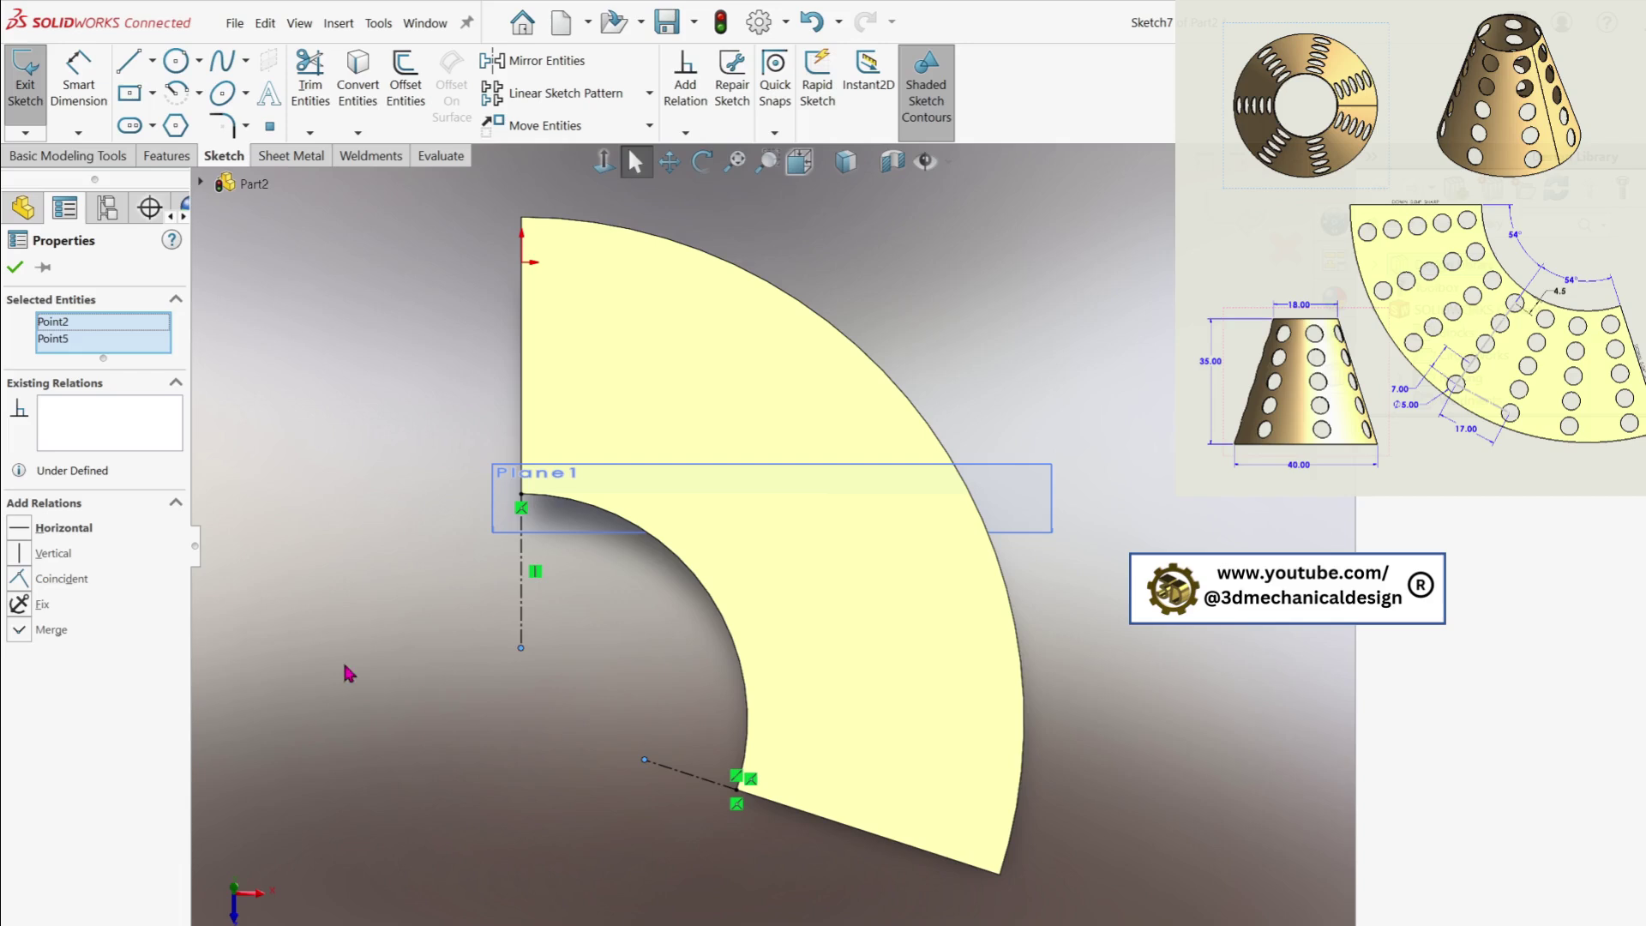
click(15, 634)
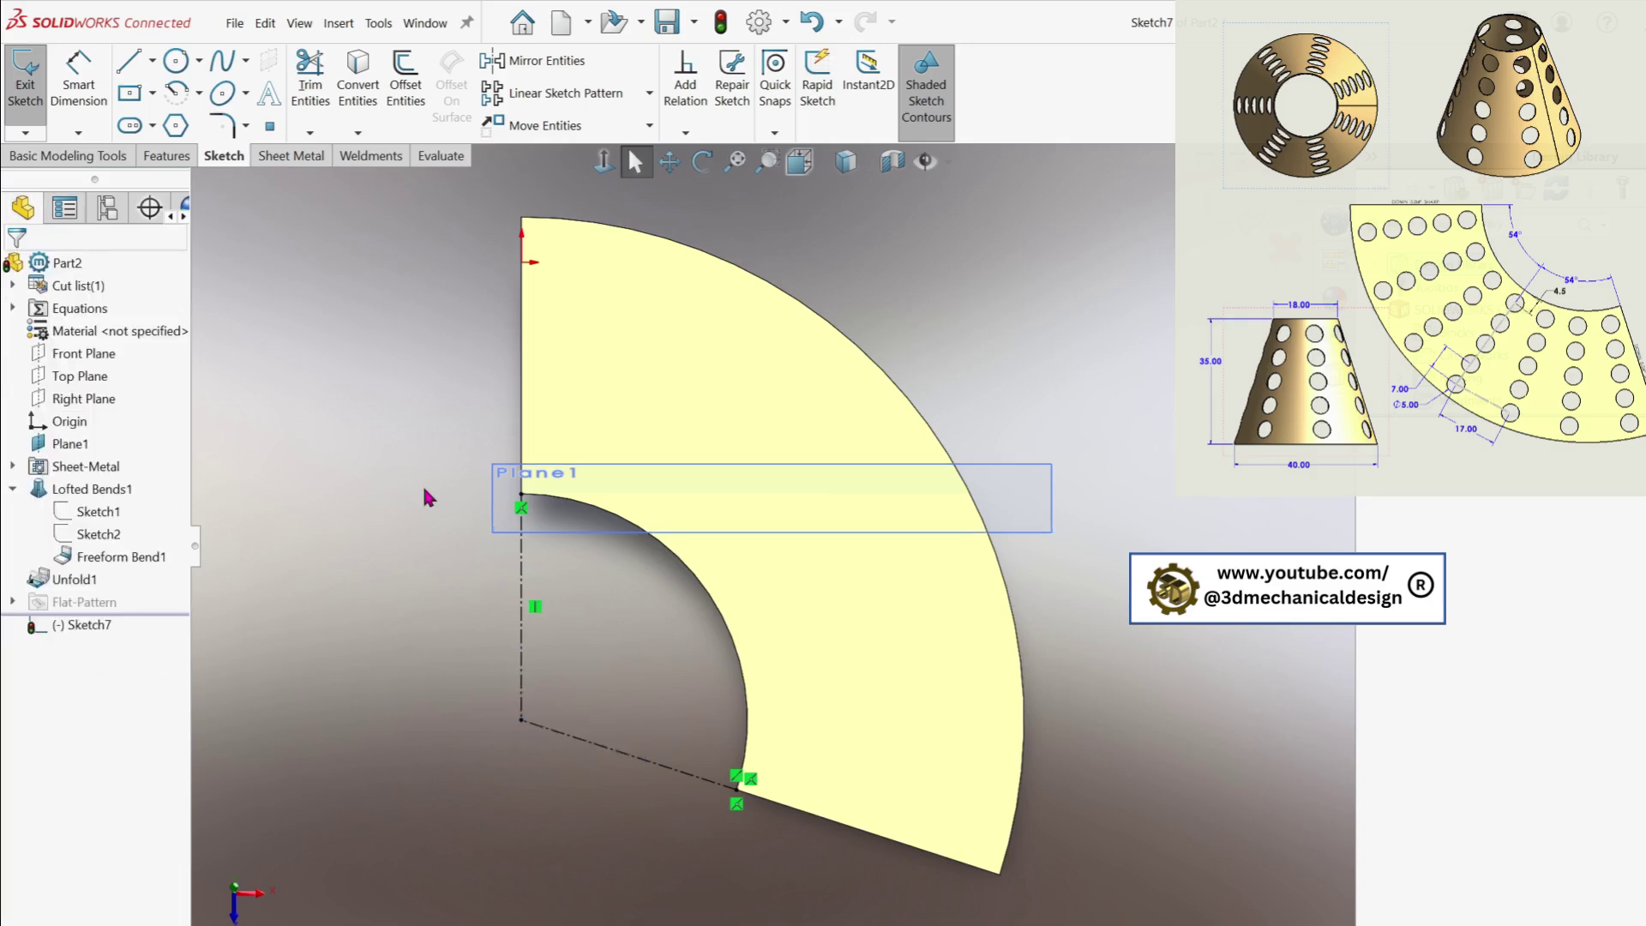
Draw a diagonal centerline from the arc centre corner out to the inner arc
key(s)
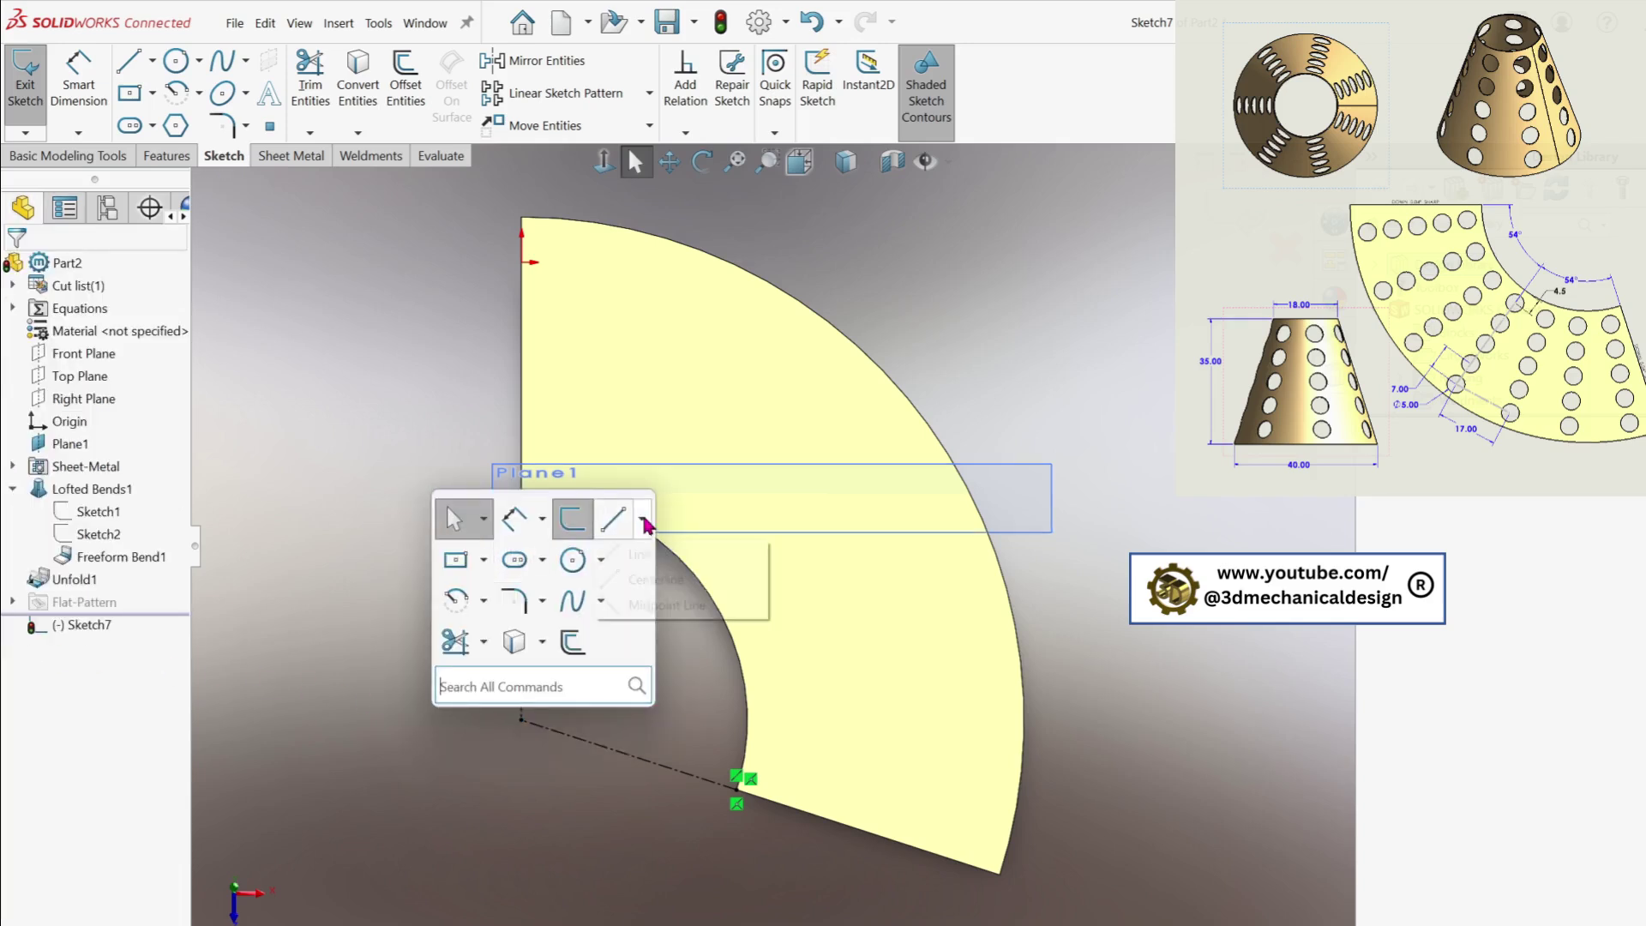
click(641, 517)
click(656, 579)
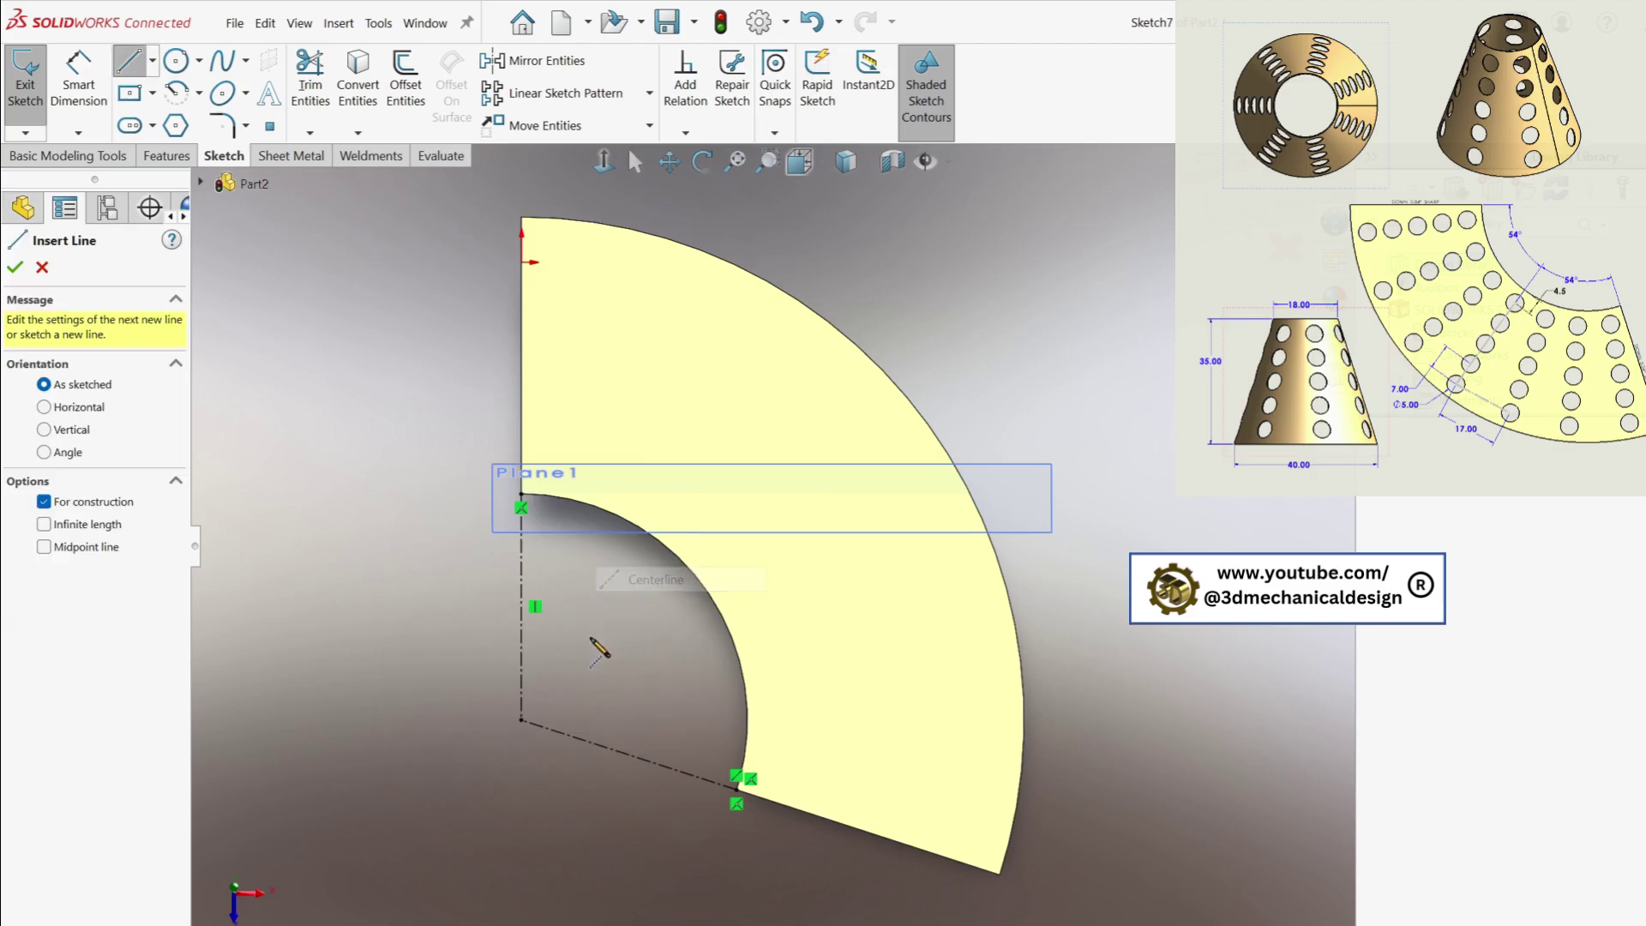
click(521, 720)
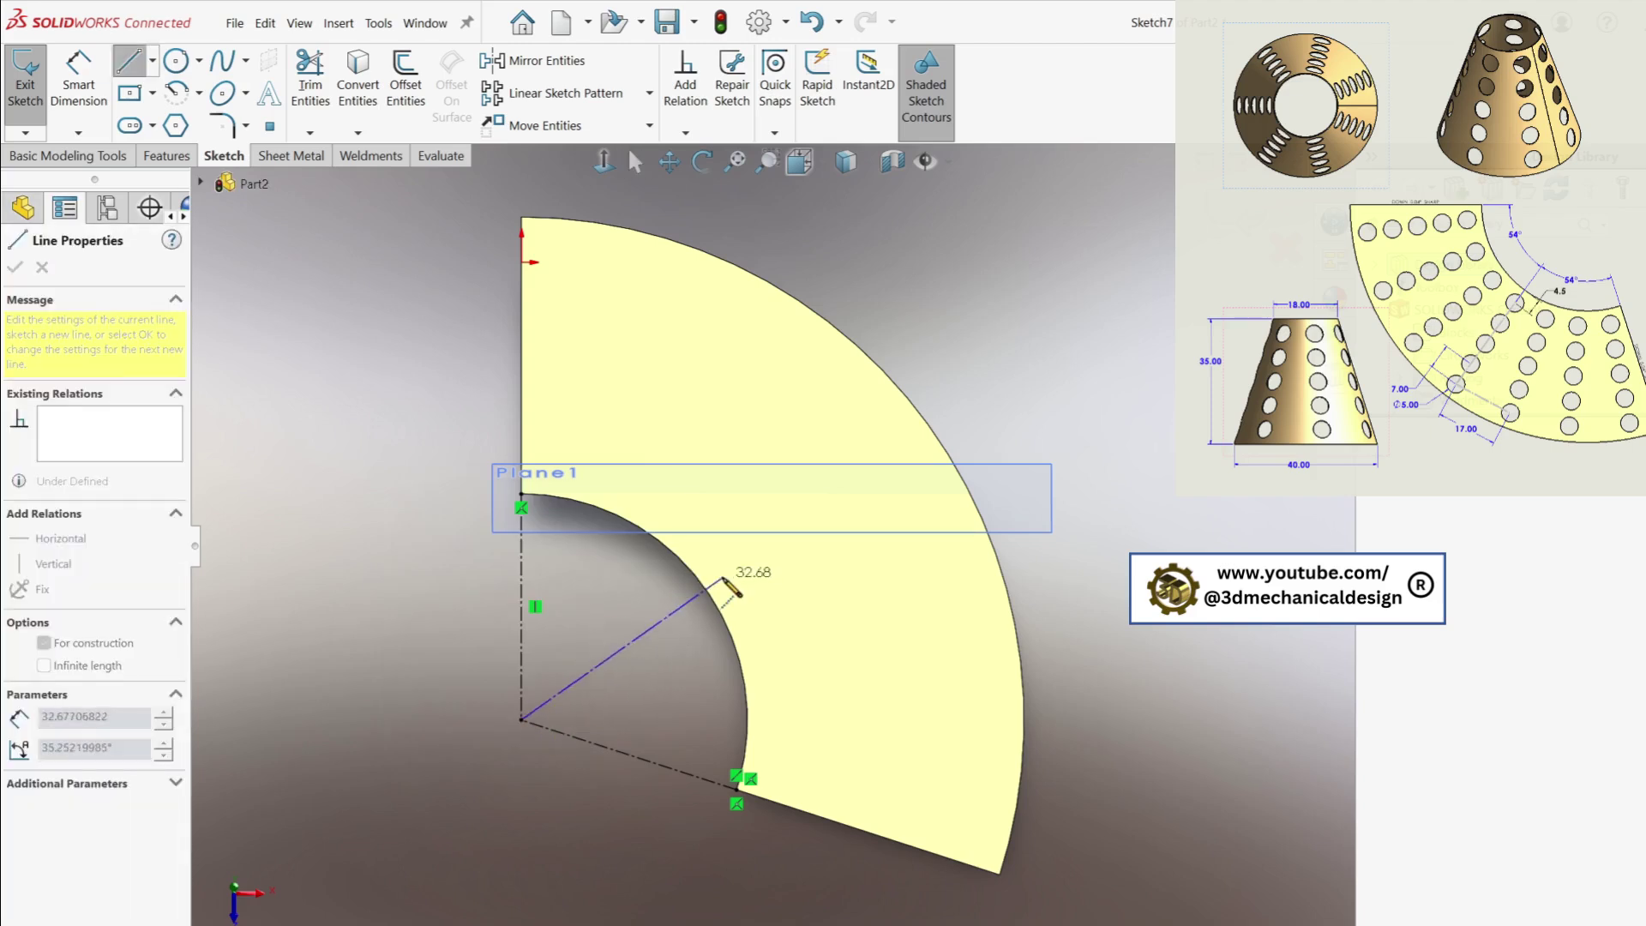
click(725, 582)
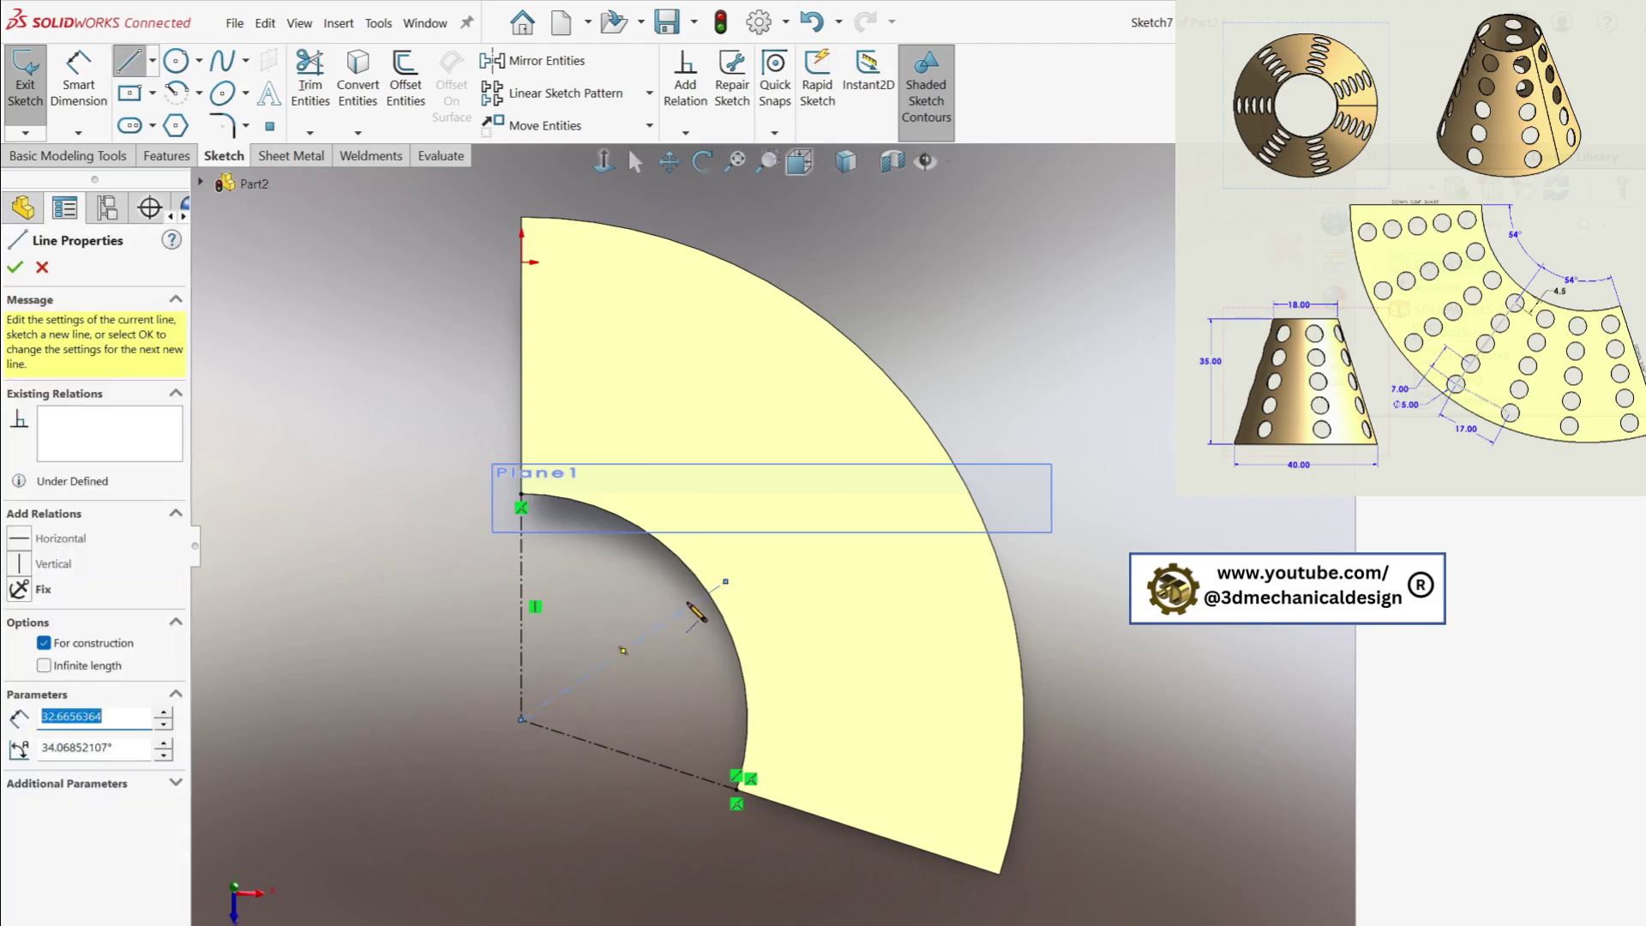
right_click(454, 584)
Dimension the diagonal-to-lower centerline angle with the equation 107.94°/2, giving 53.97°
click(543, 617)
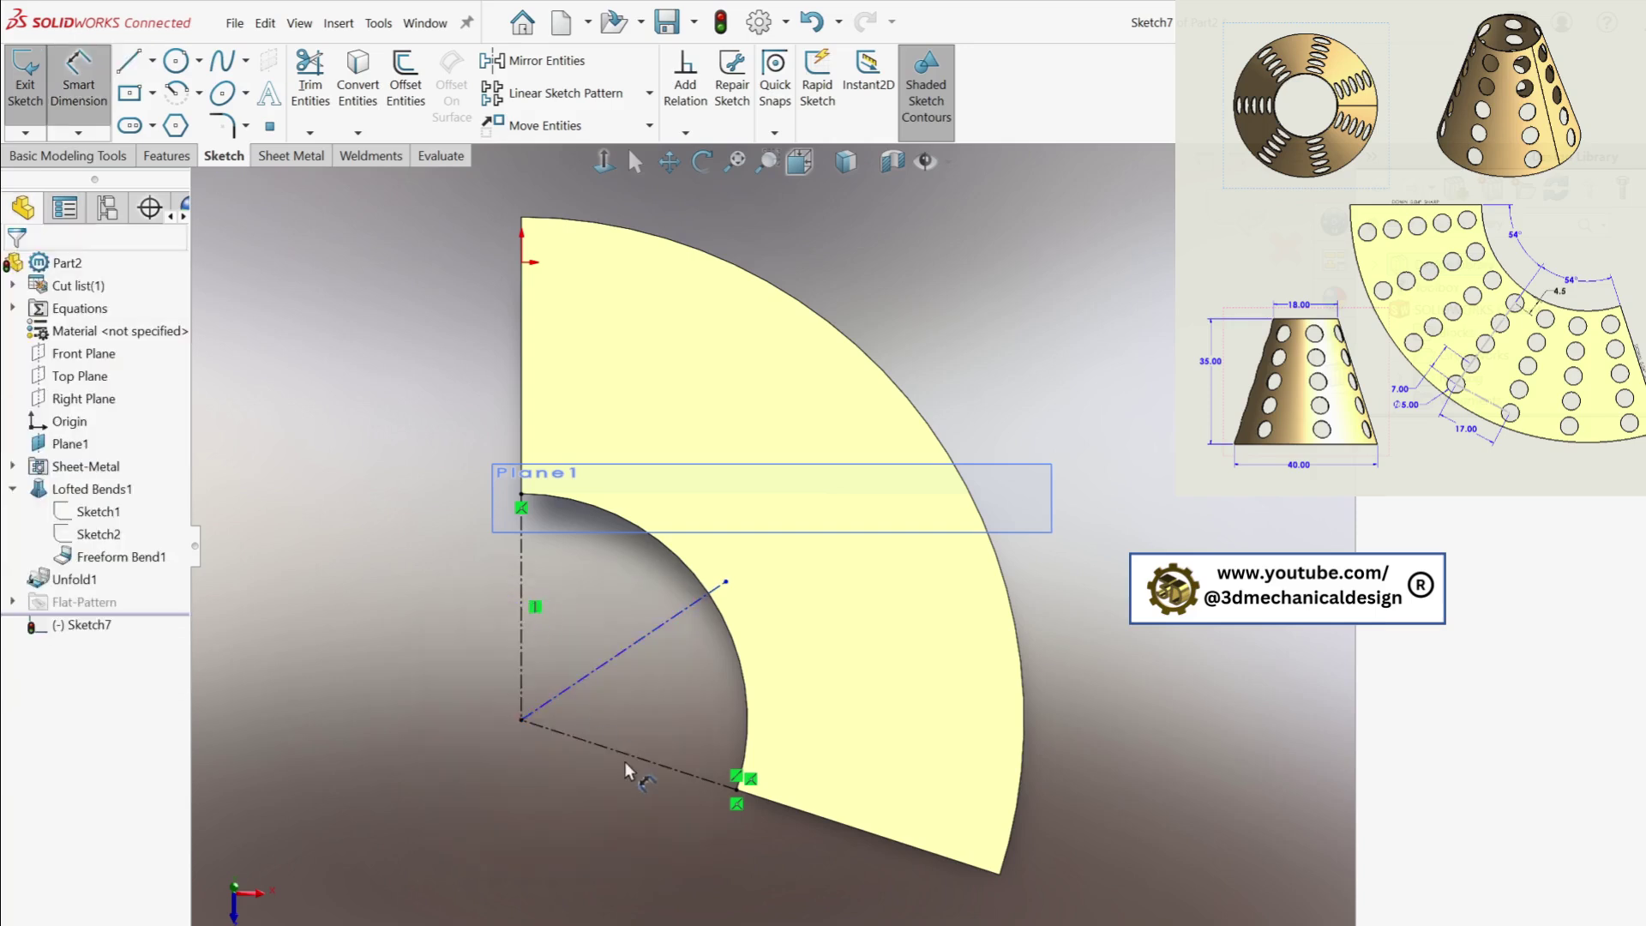
click(619, 746)
click(522, 629)
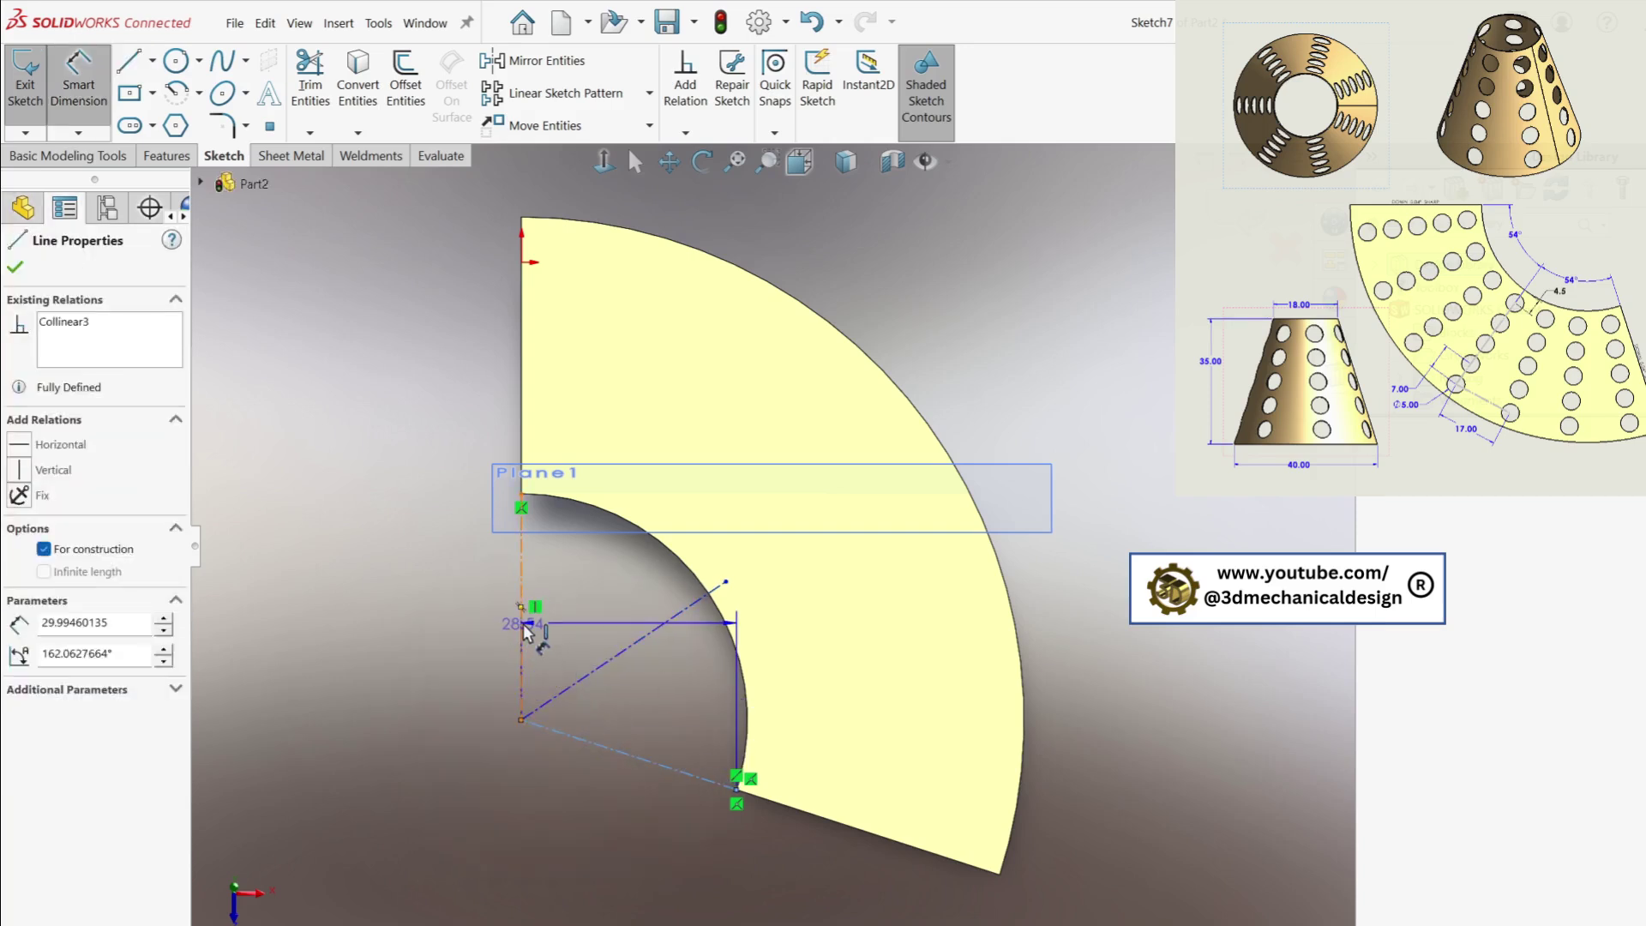
click(523, 624)
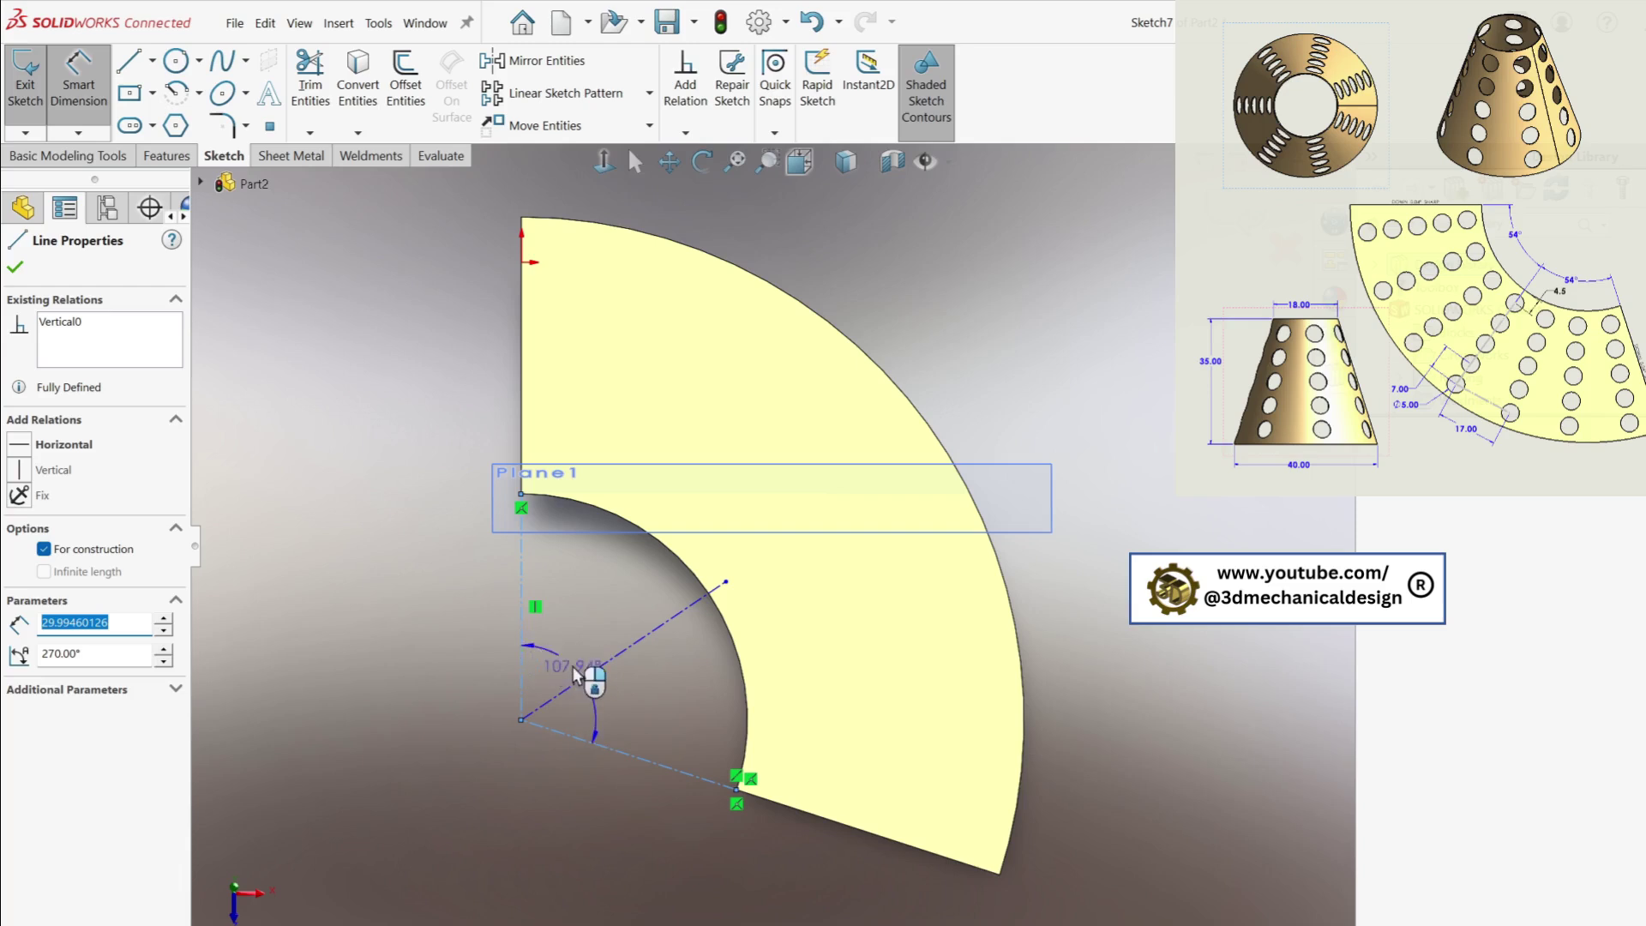
click(605, 643)
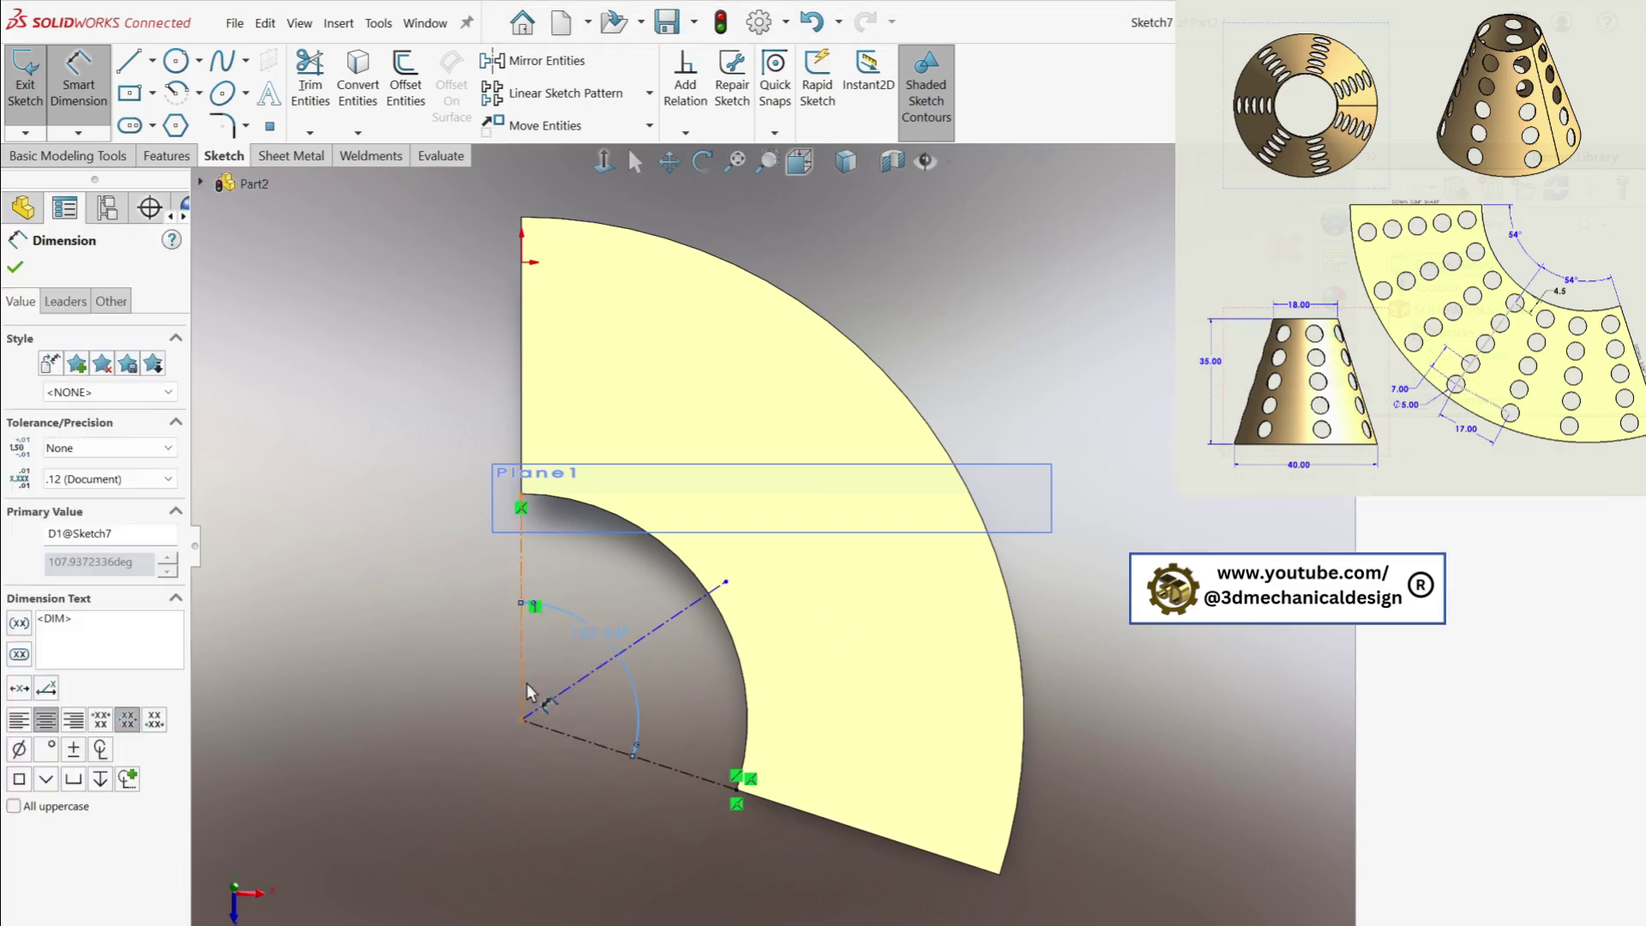
click(651, 631)
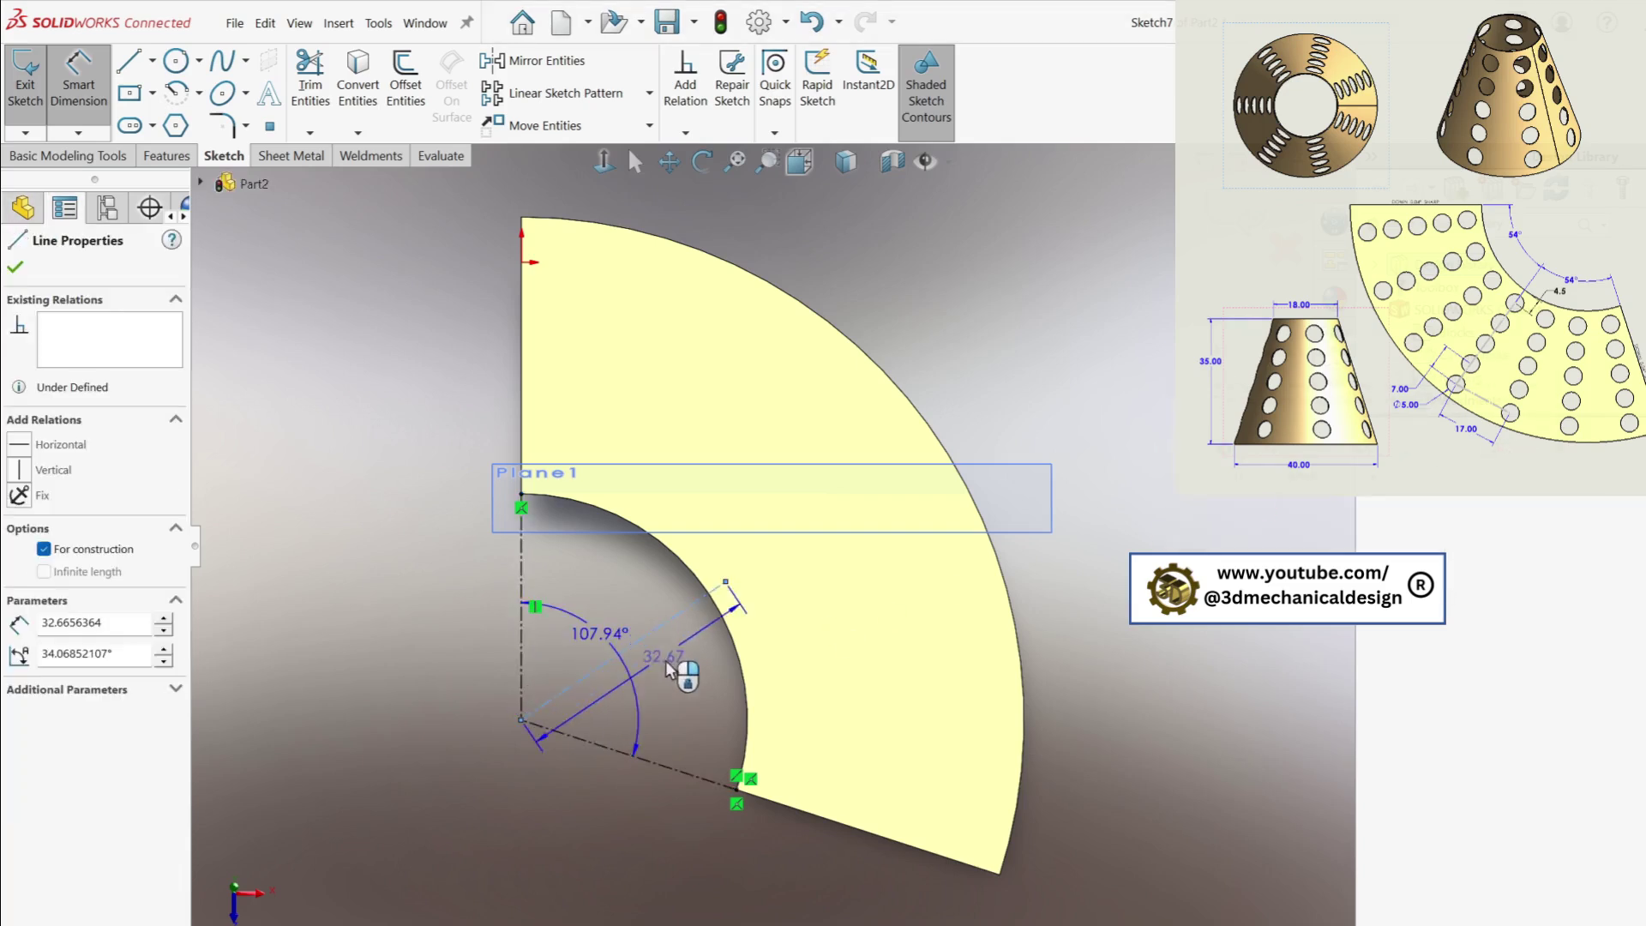
click(668, 771)
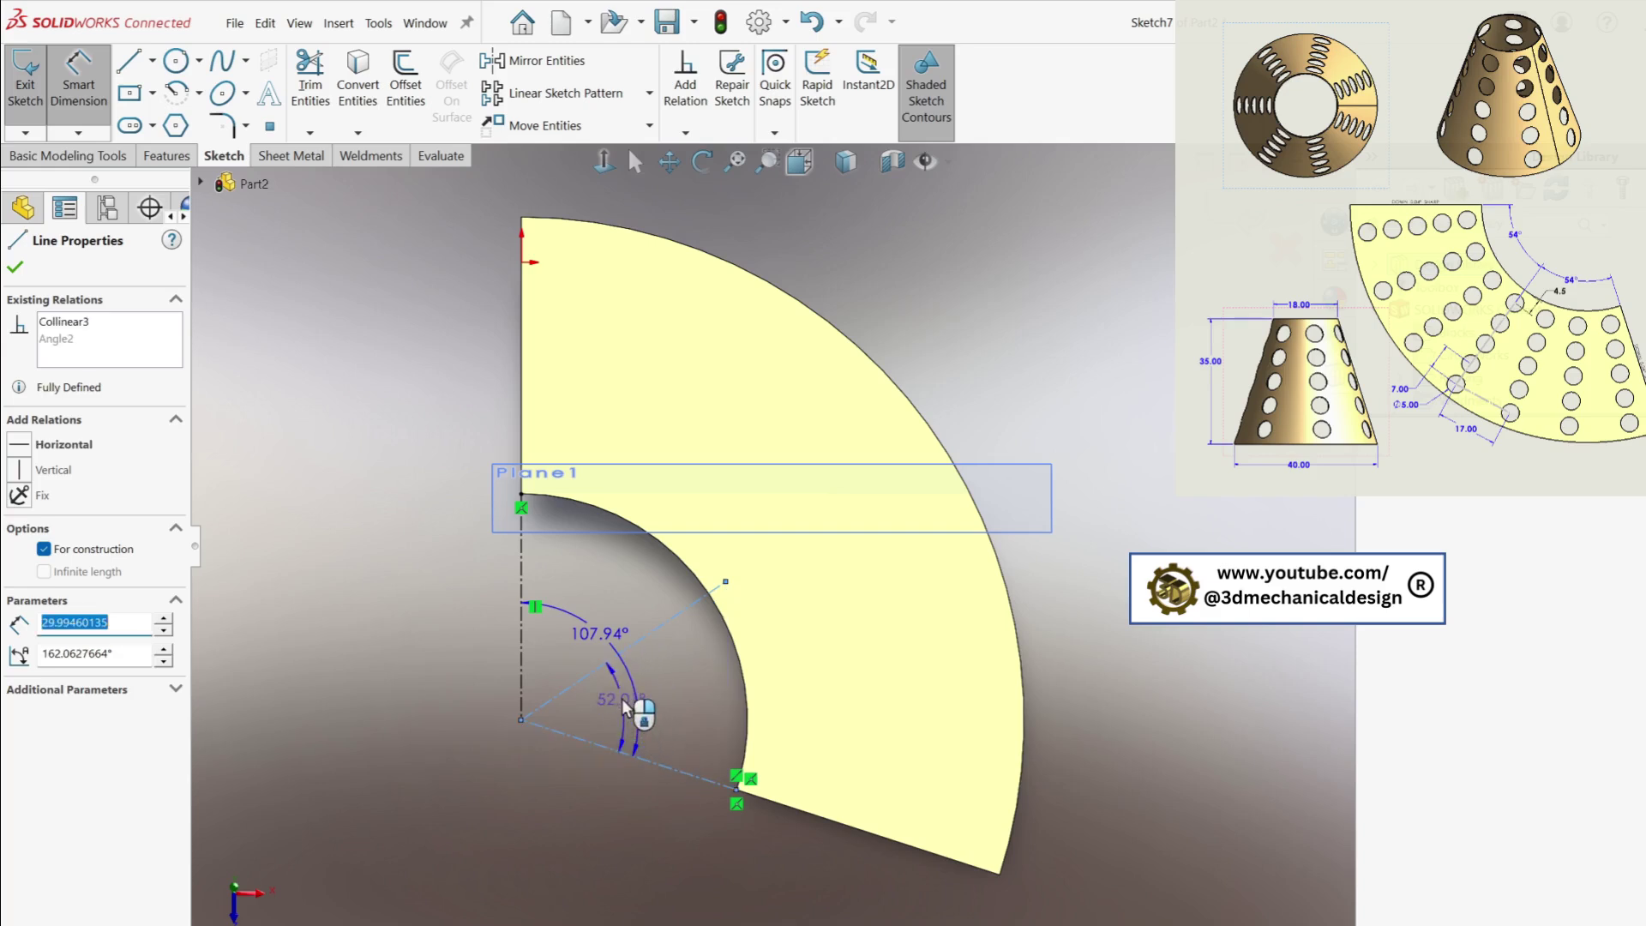
click(686, 711)
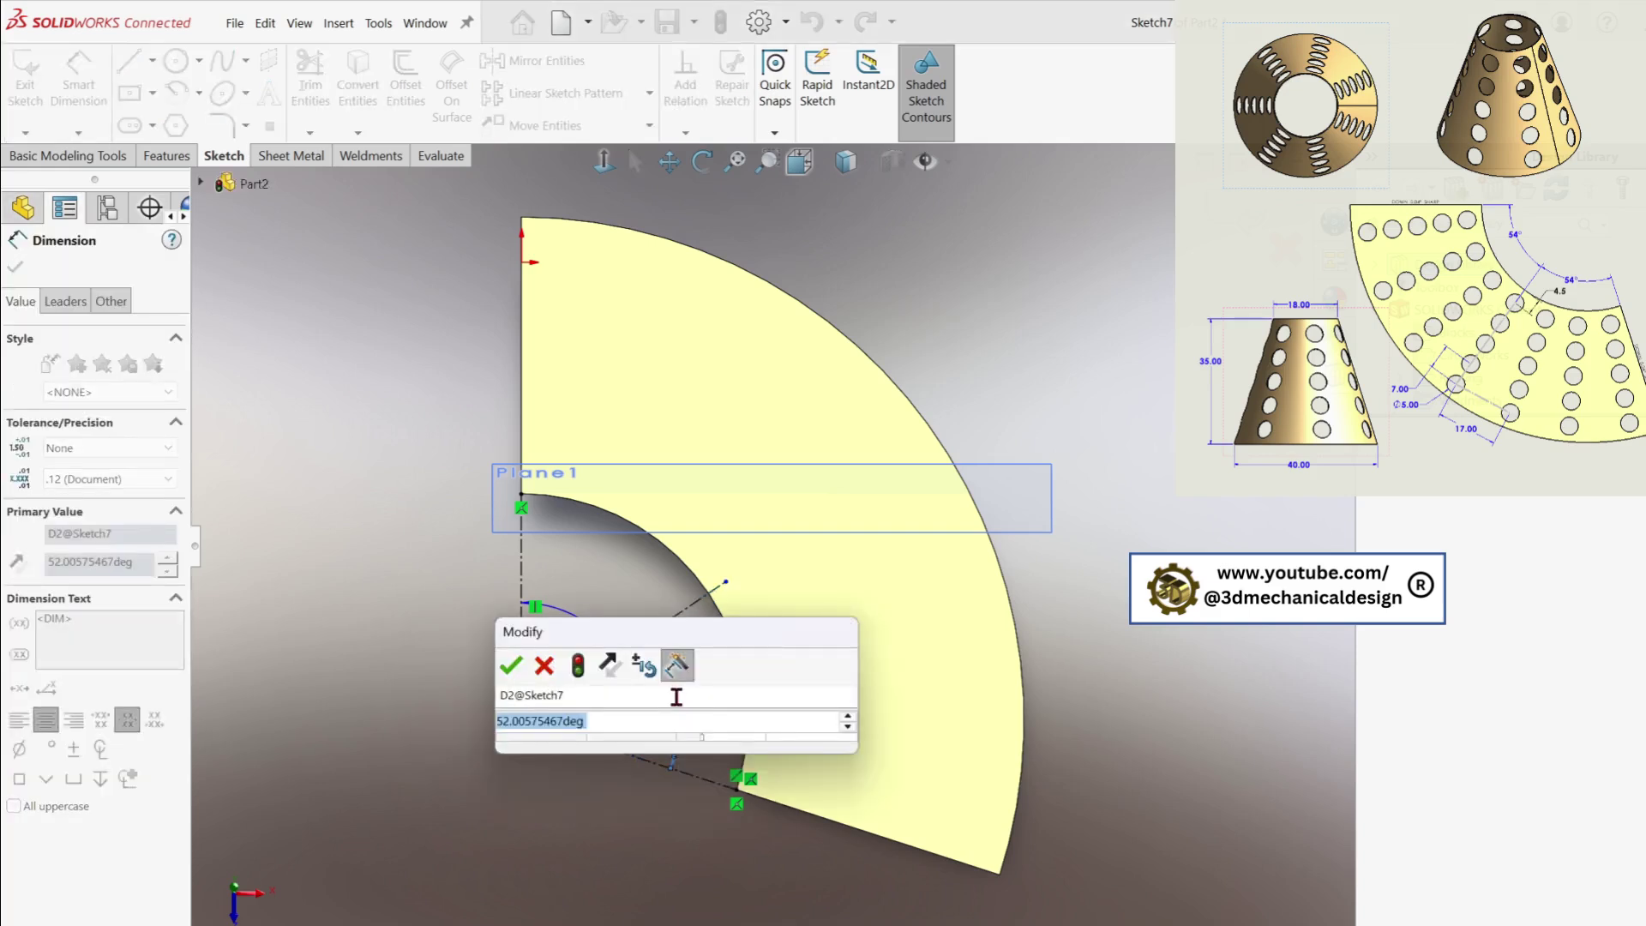
text(=)
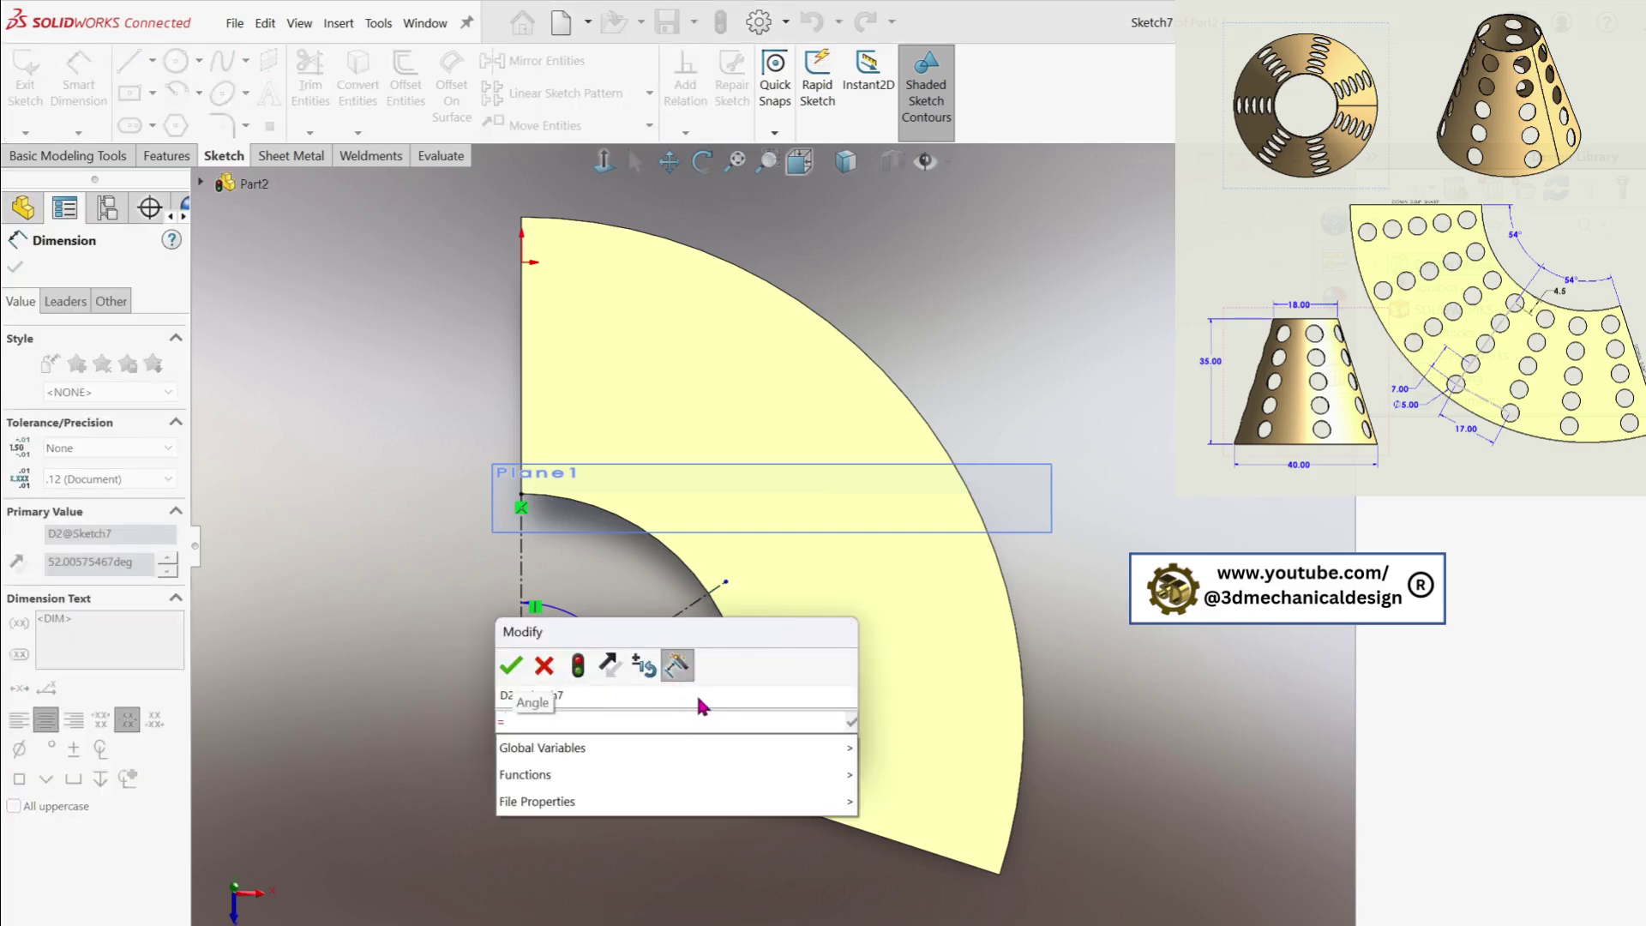
click(573, 616)
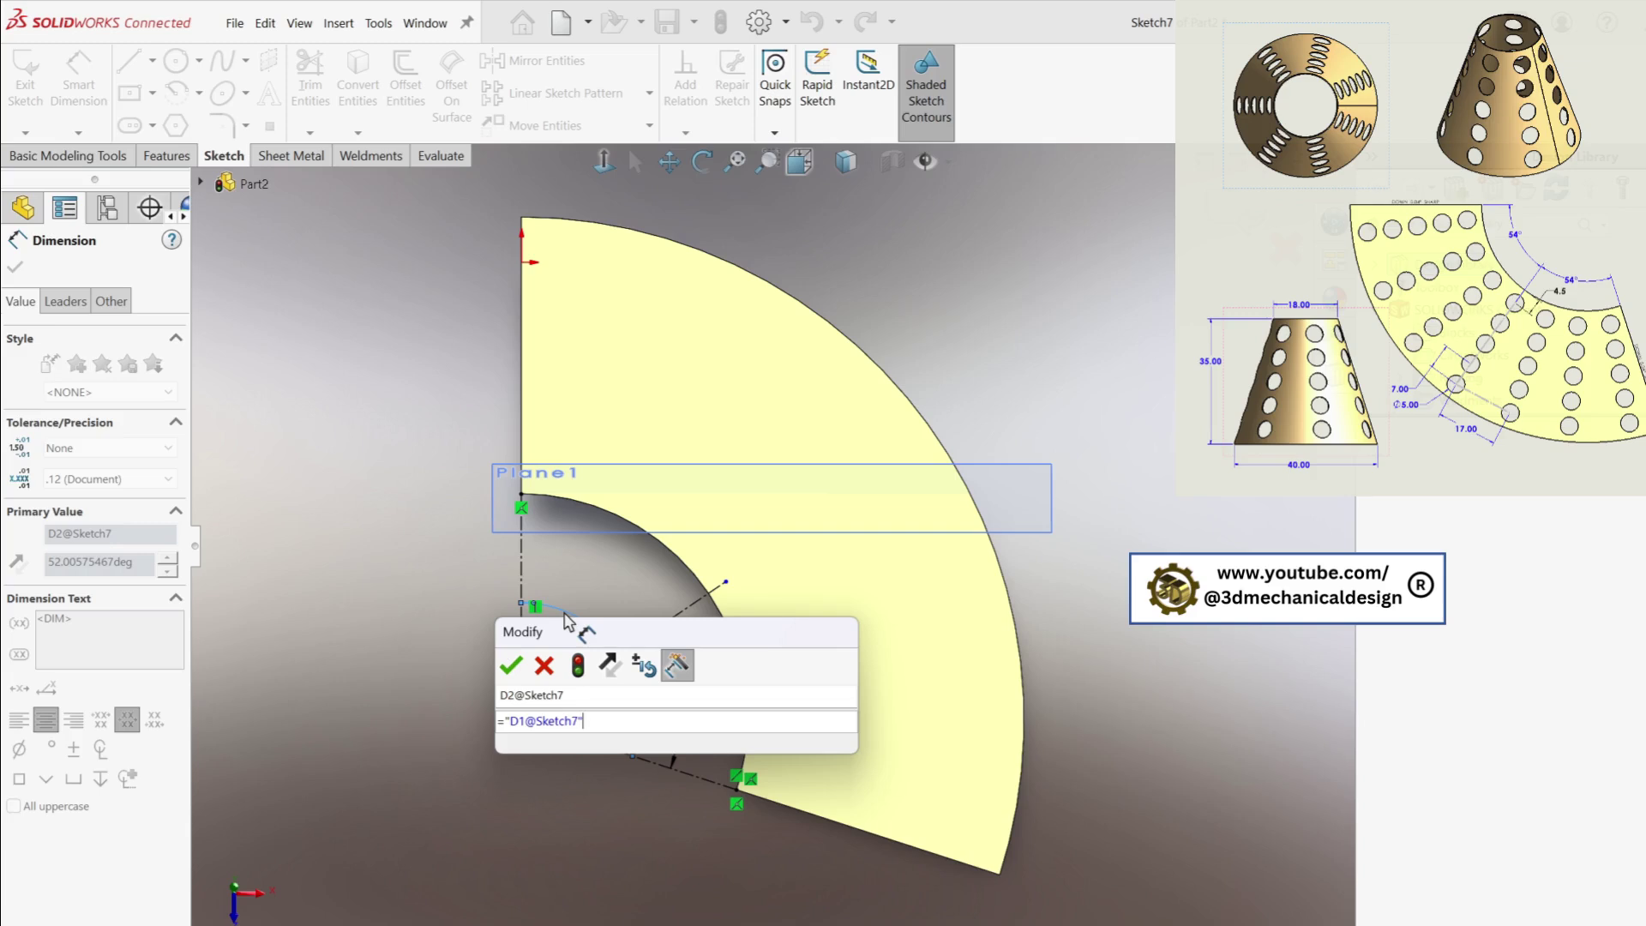
text(/2)
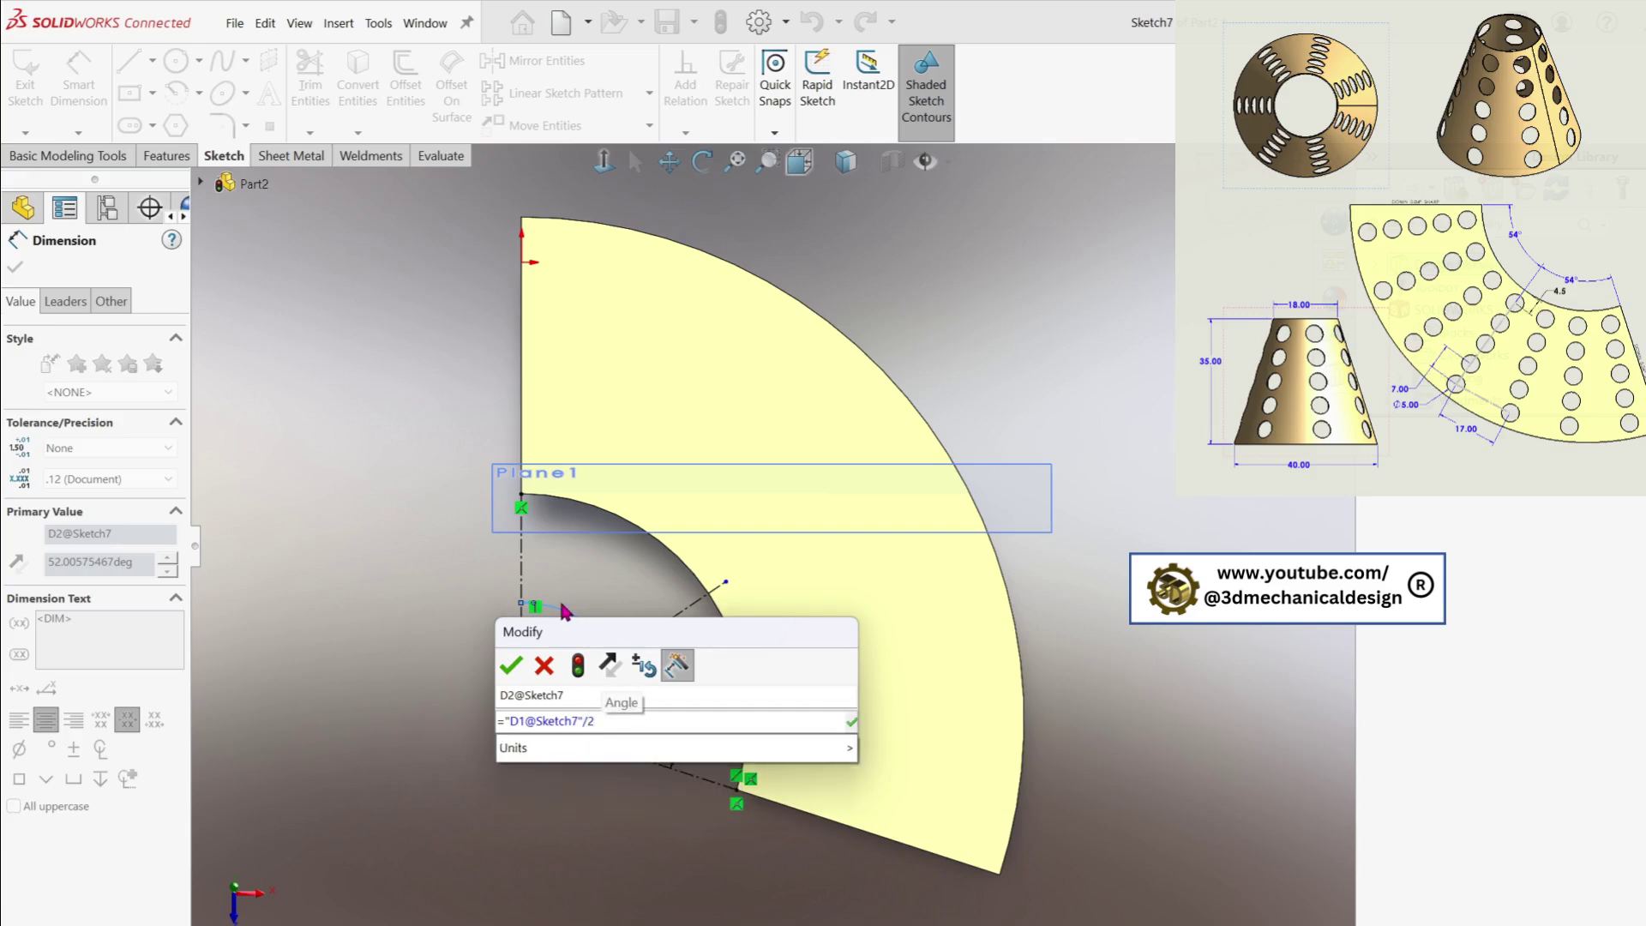
click(512, 666)
key(Escape)
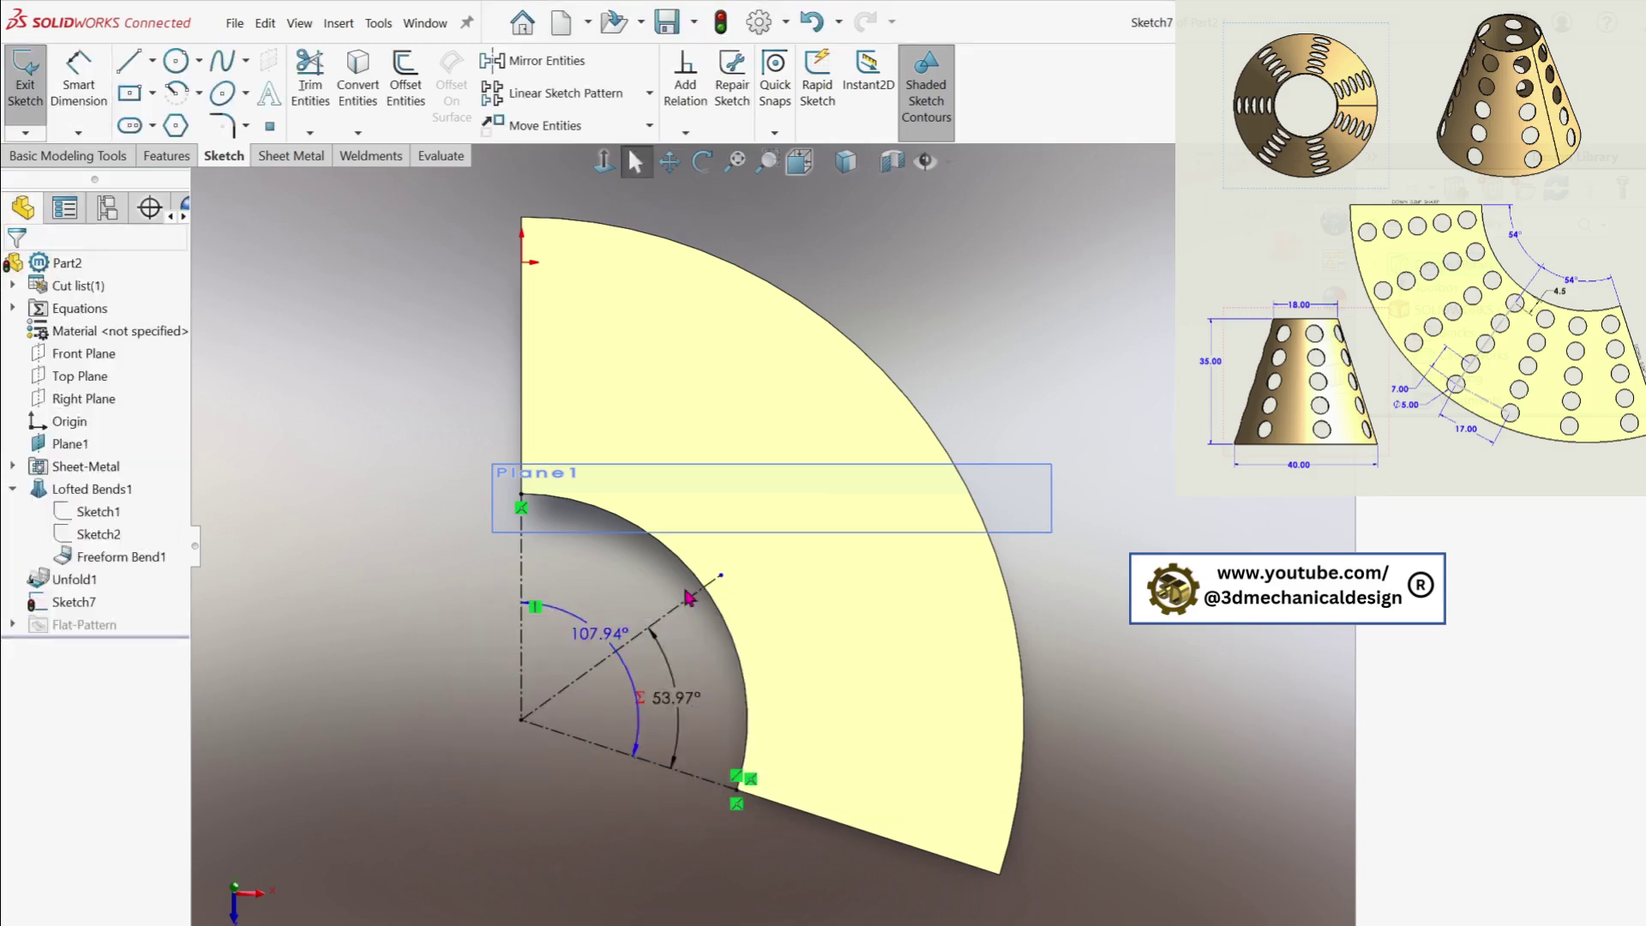
Snap the diagonal's end onto the inner arc and draw collinear construction segments along it
scroll(635, 583, up, 2)
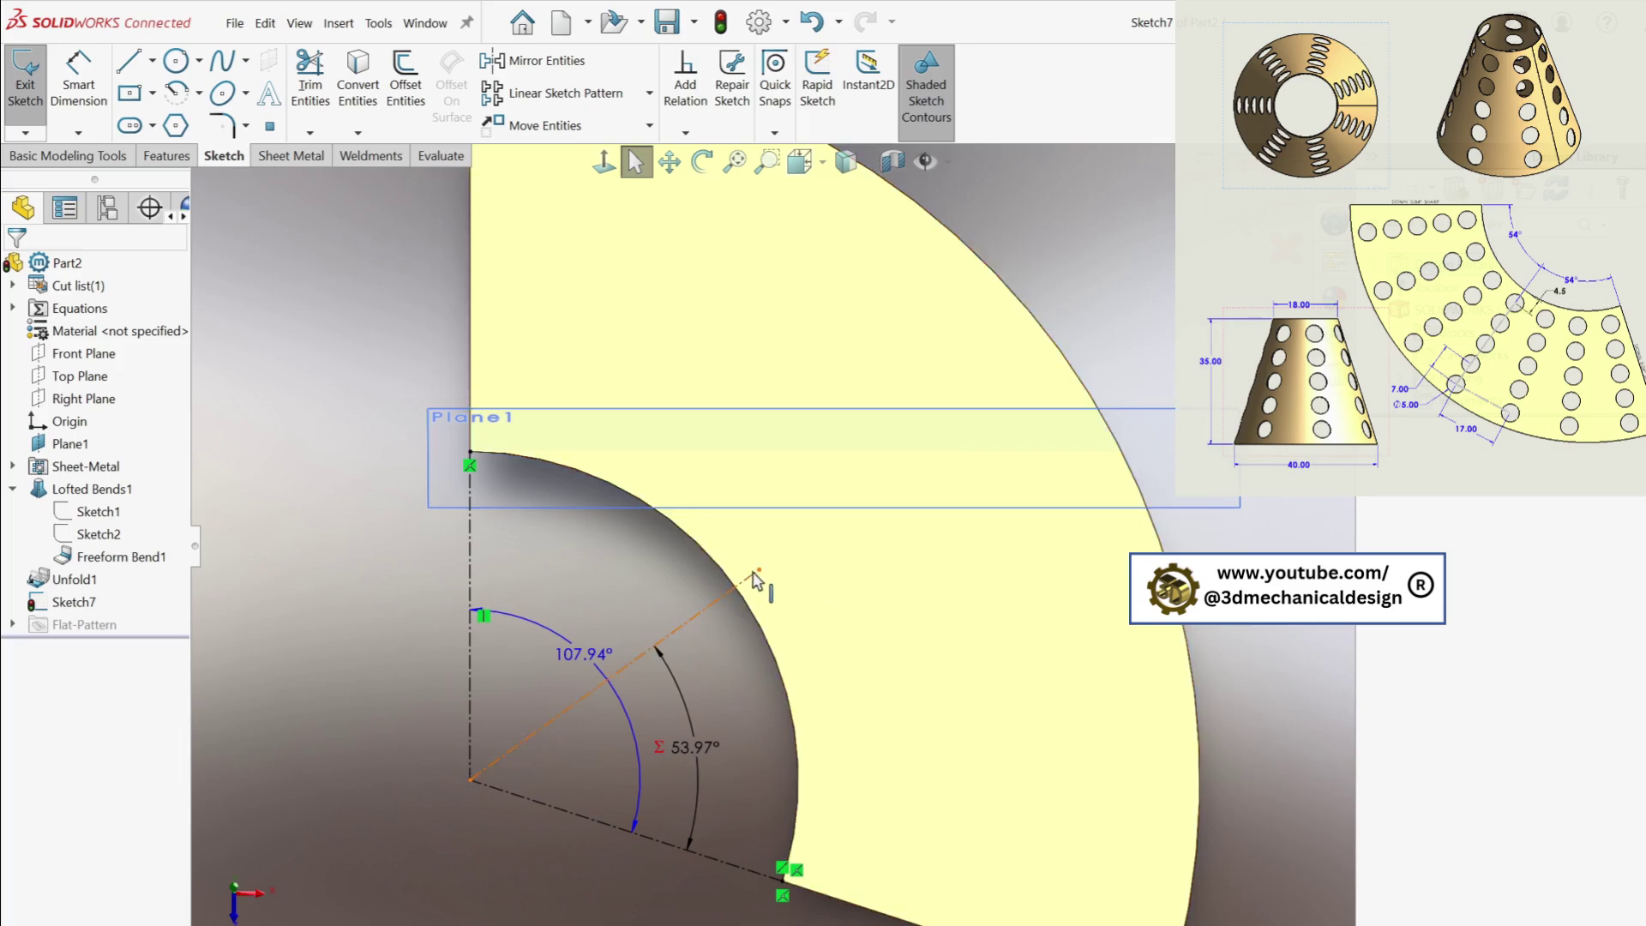
drag(759, 570, 731, 592)
scroll(947, 669, down, 1)
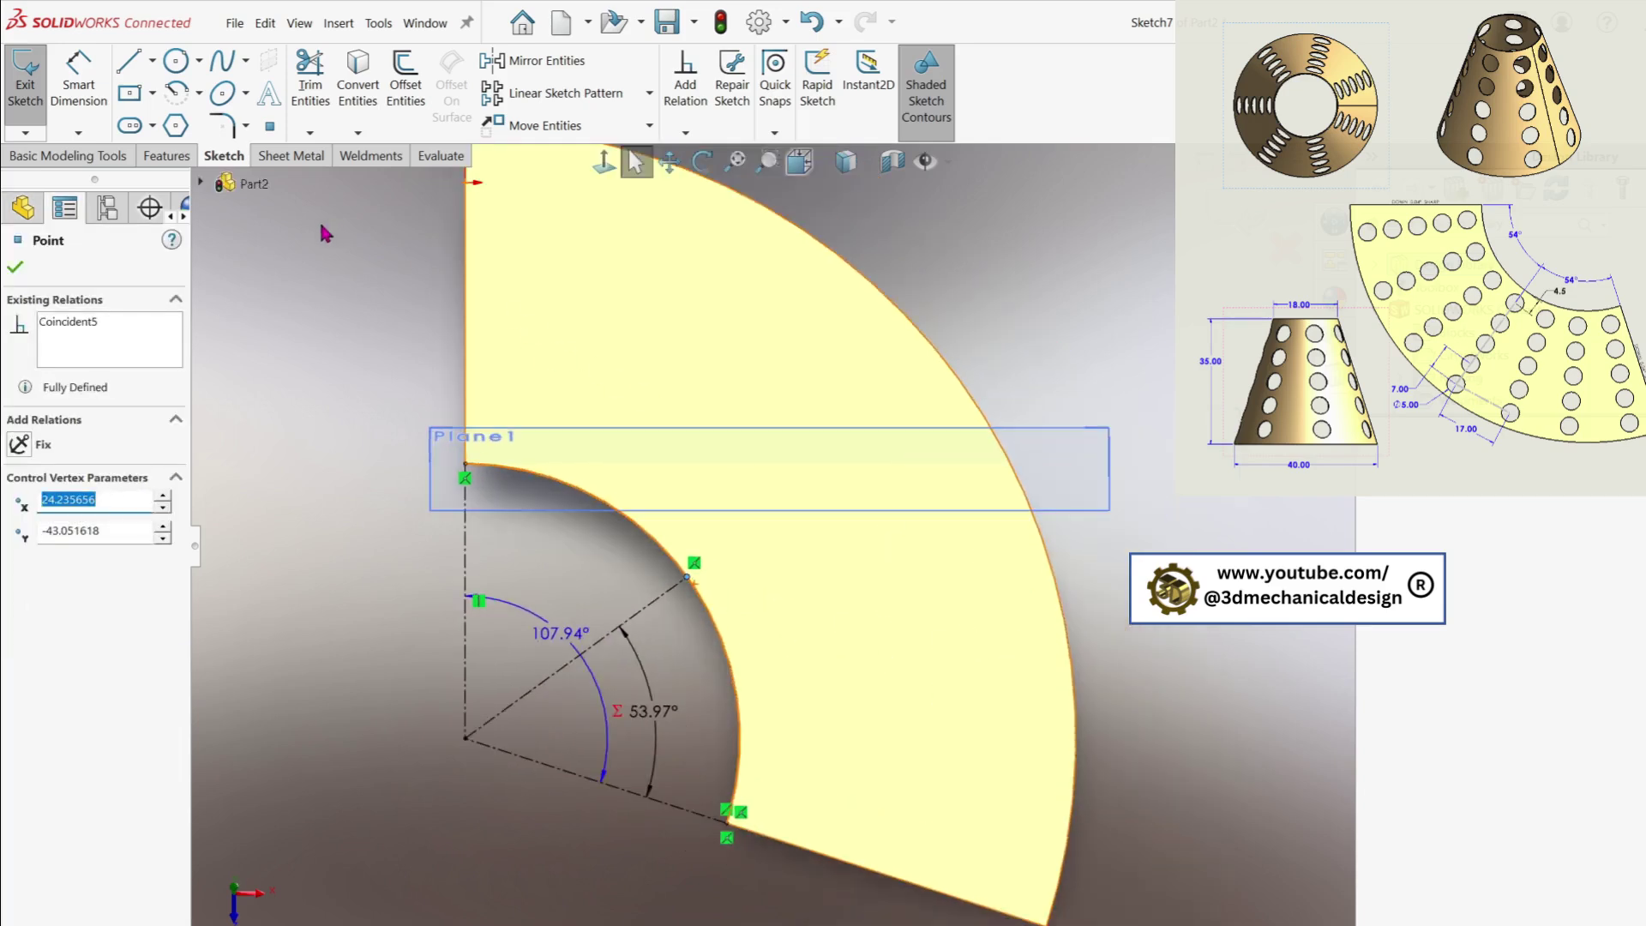
key(s)
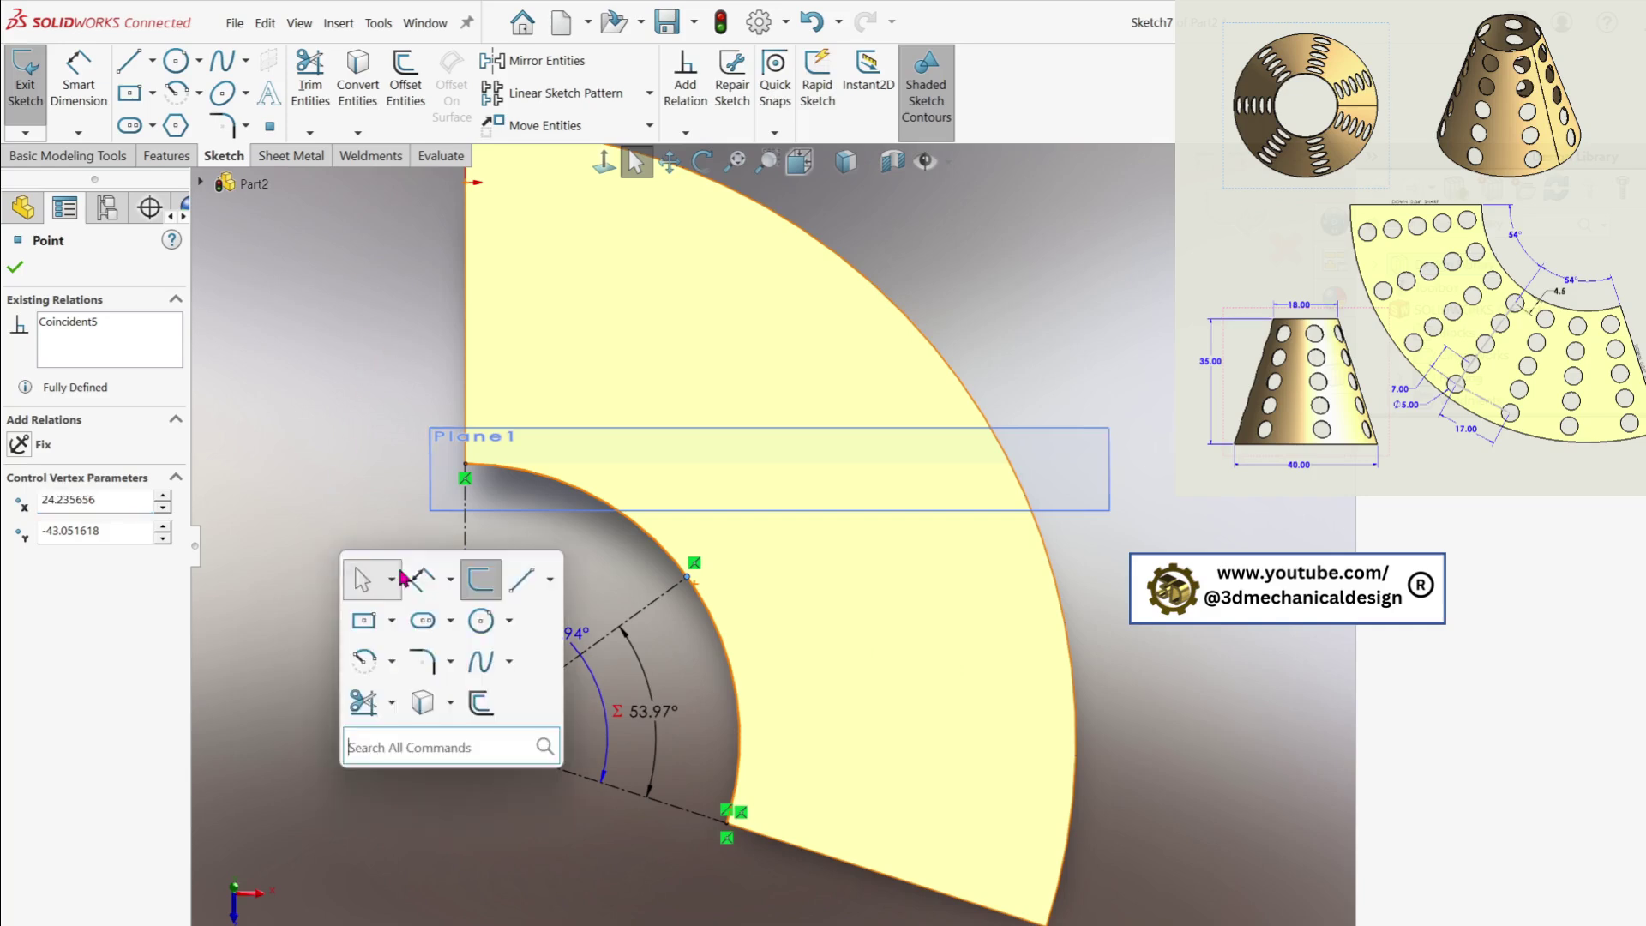
click(550, 579)
click(526, 649)
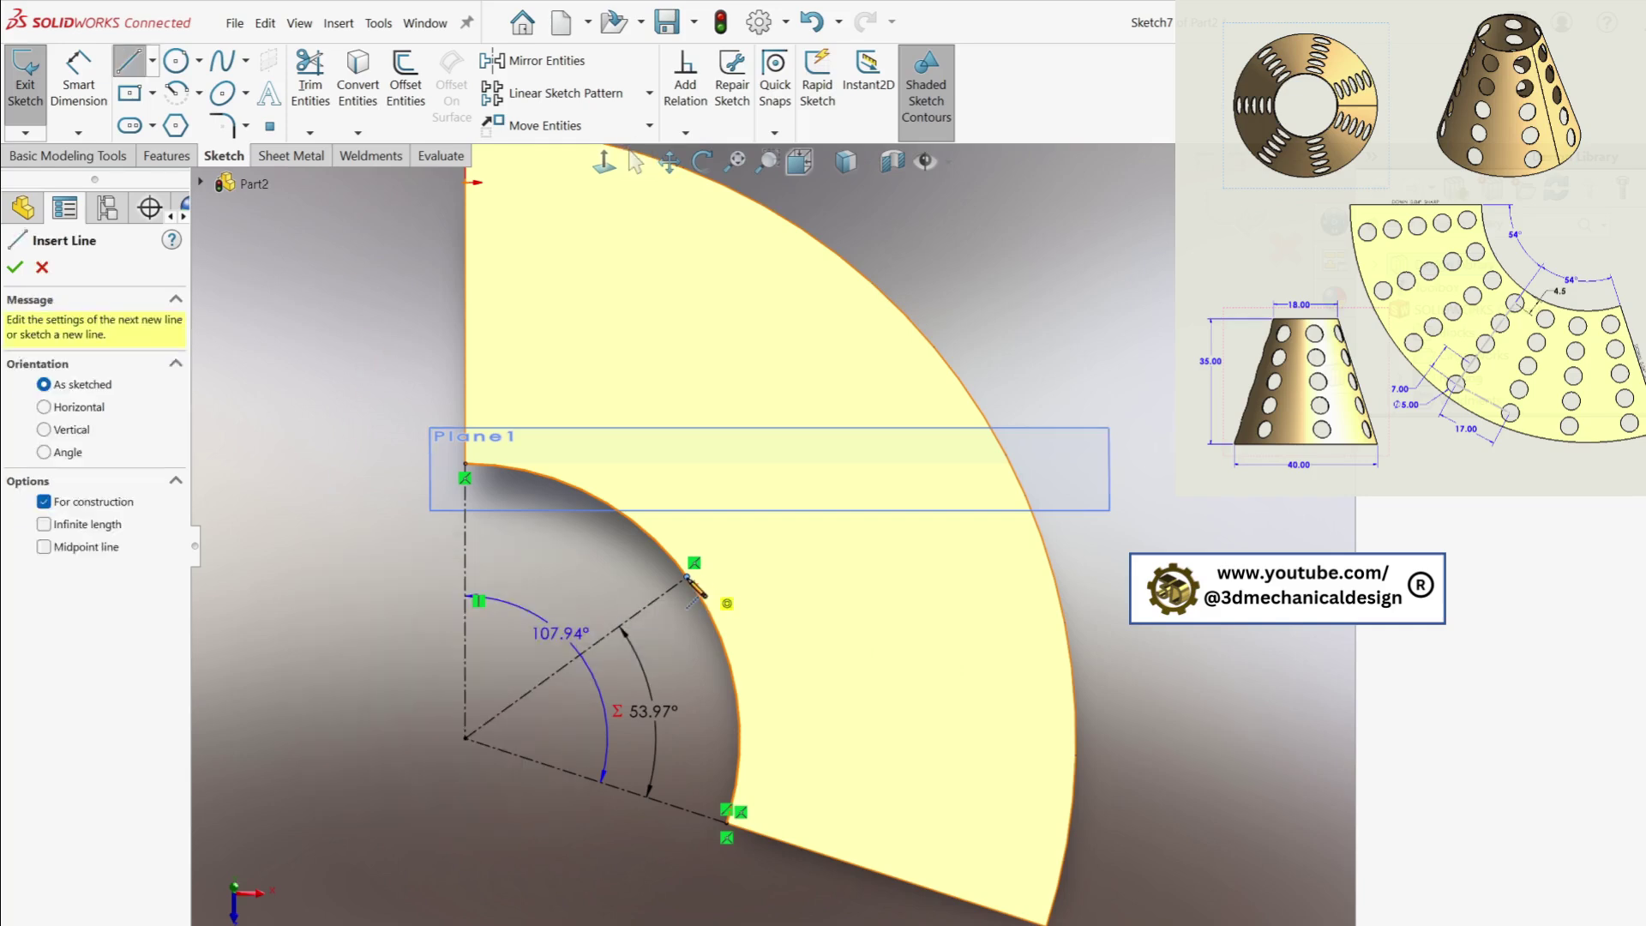
click(686, 576)
click(710, 563)
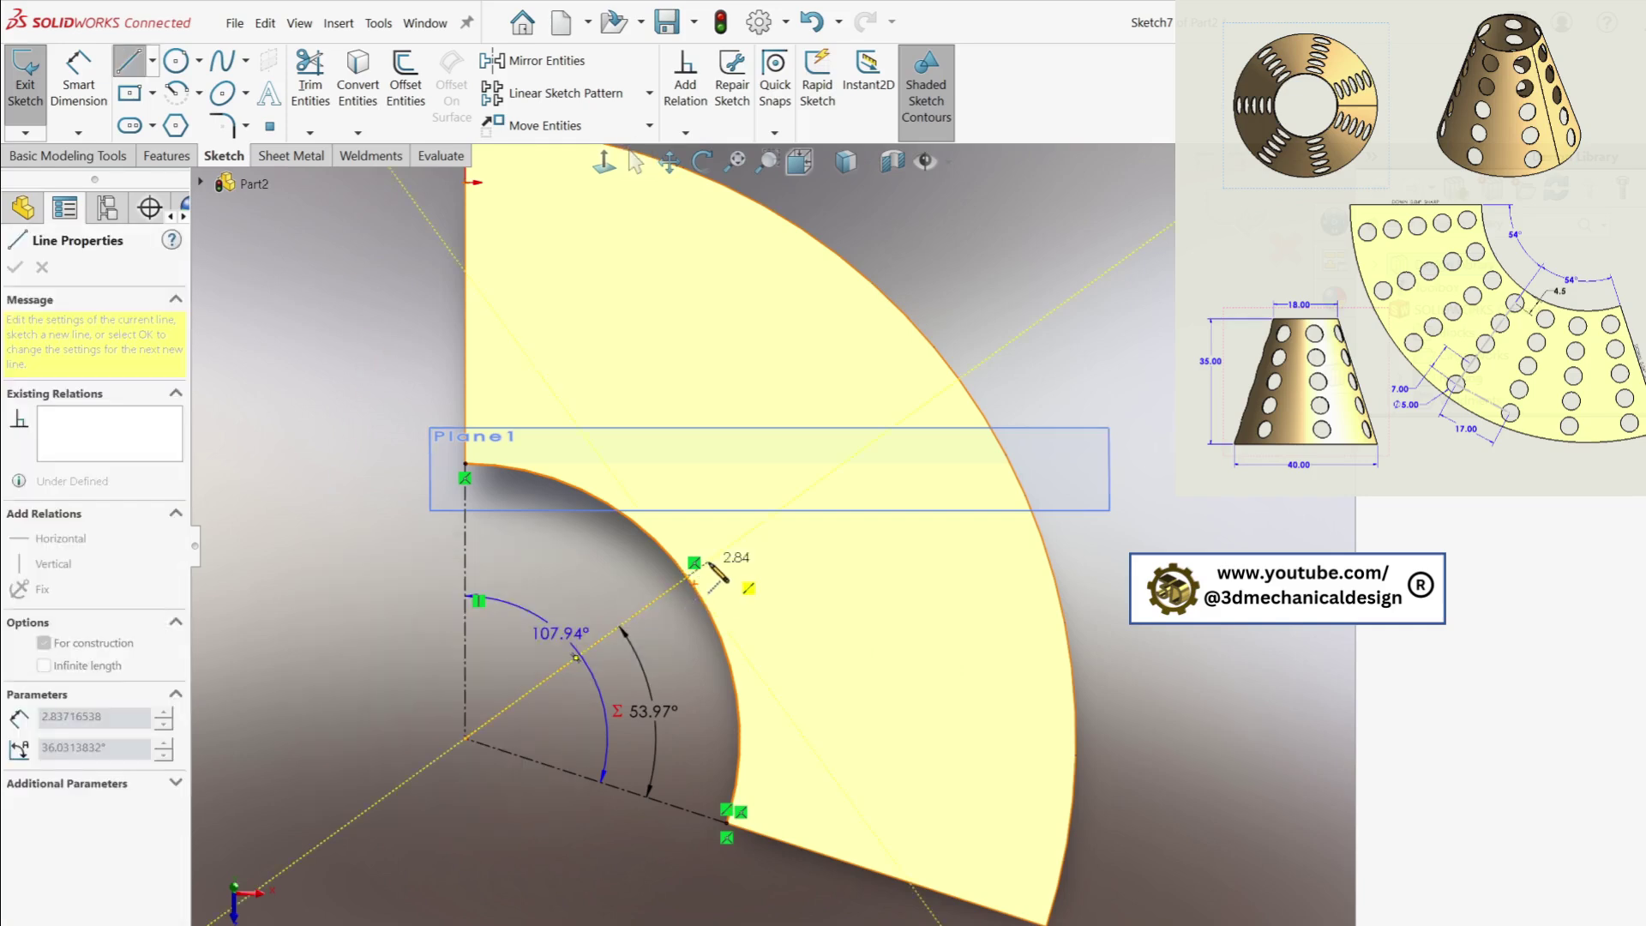
click(754, 530)
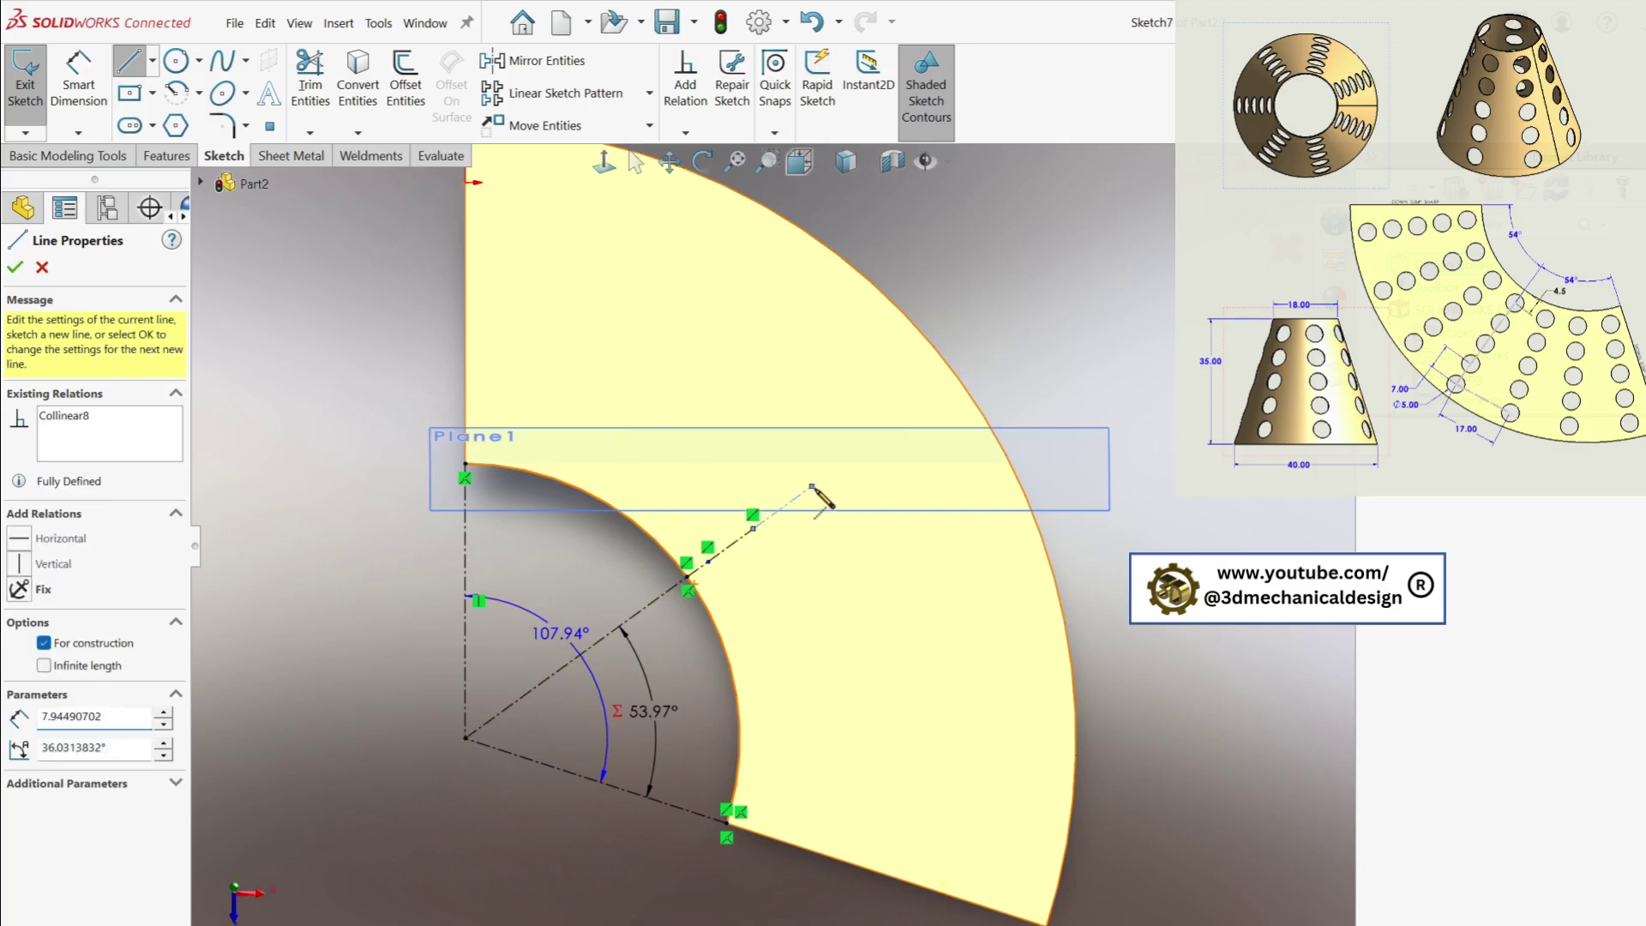
click(813, 487)
double_click(871, 444)
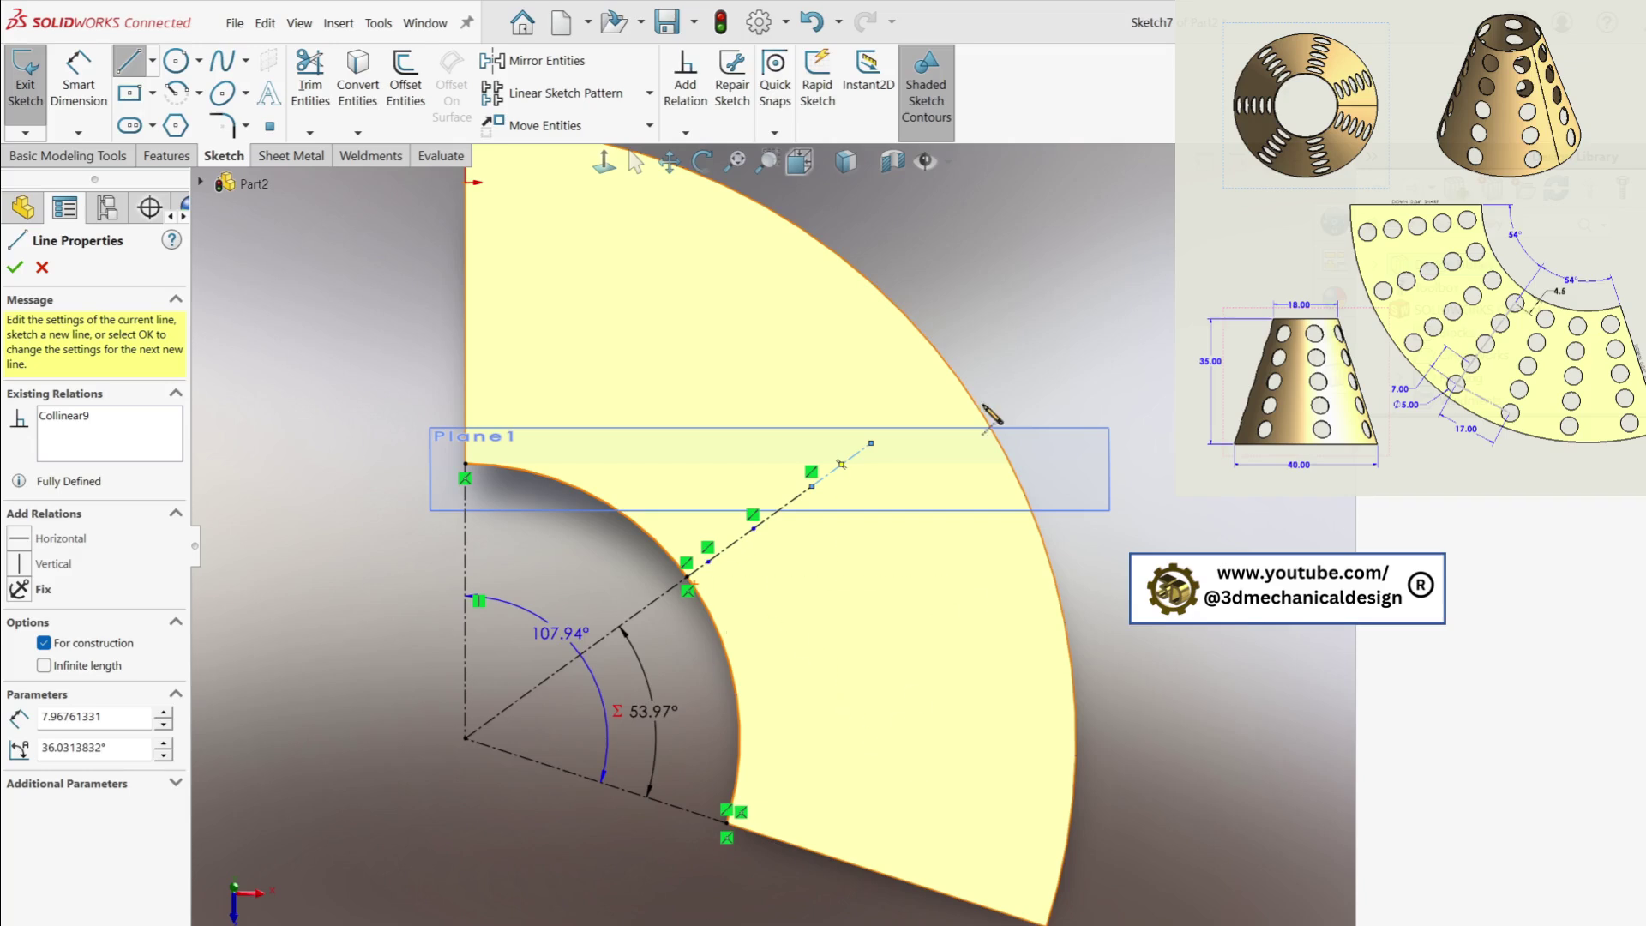
Continue the collinear construction segments along the bisector out to the outer arc
scroll(957, 449, down, 2)
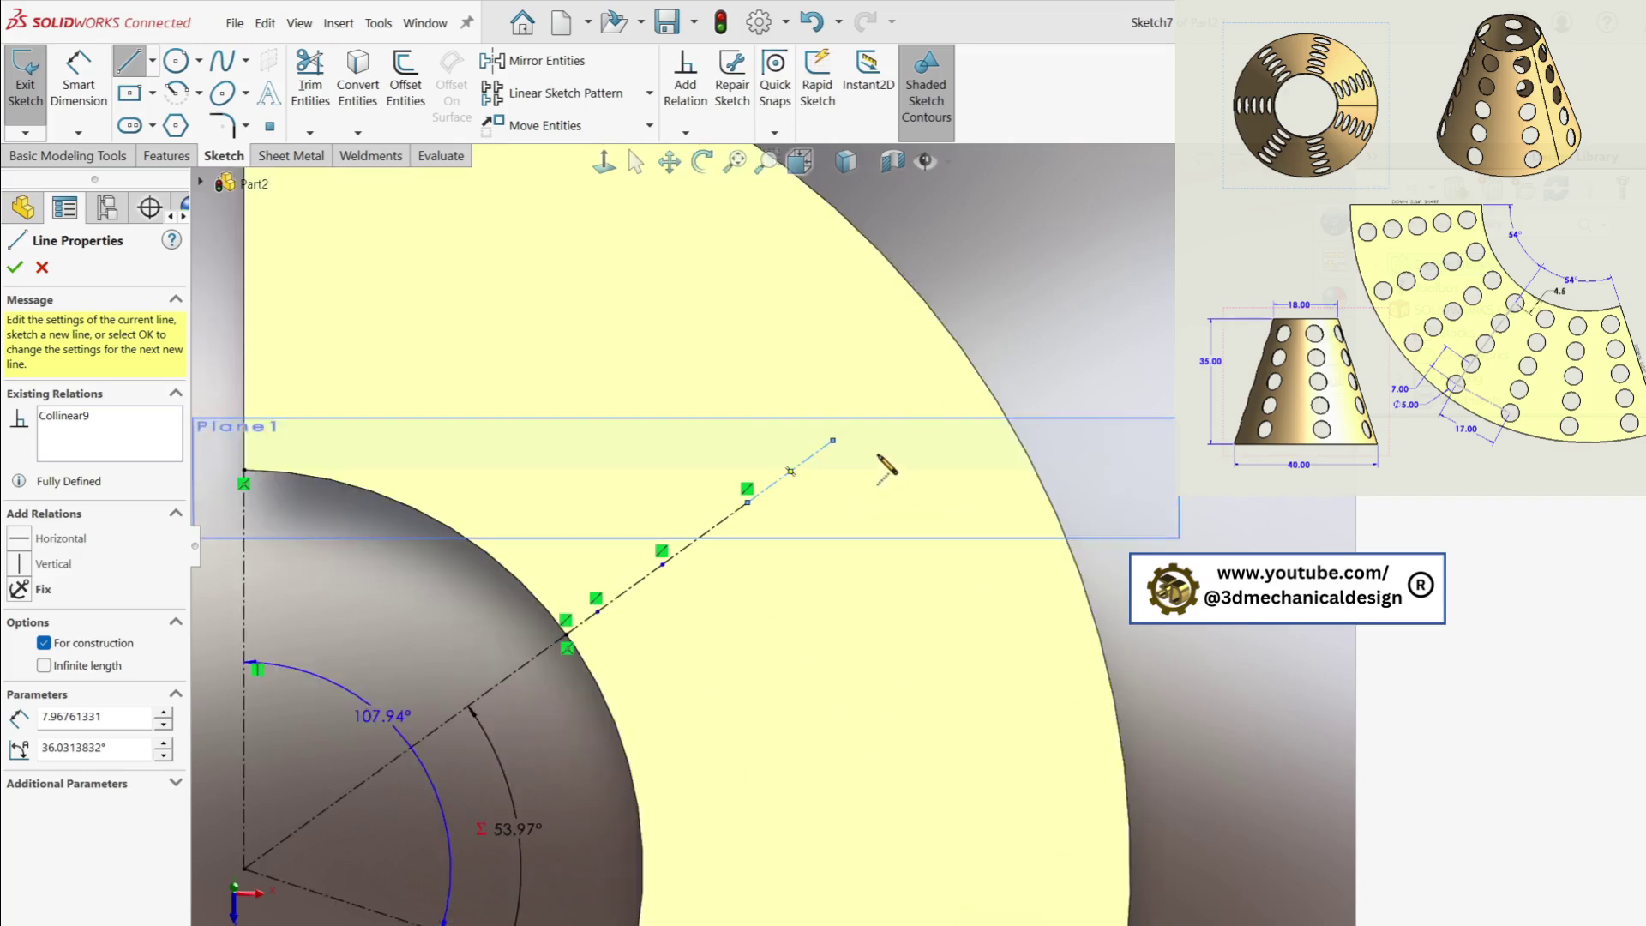
click(833, 440)
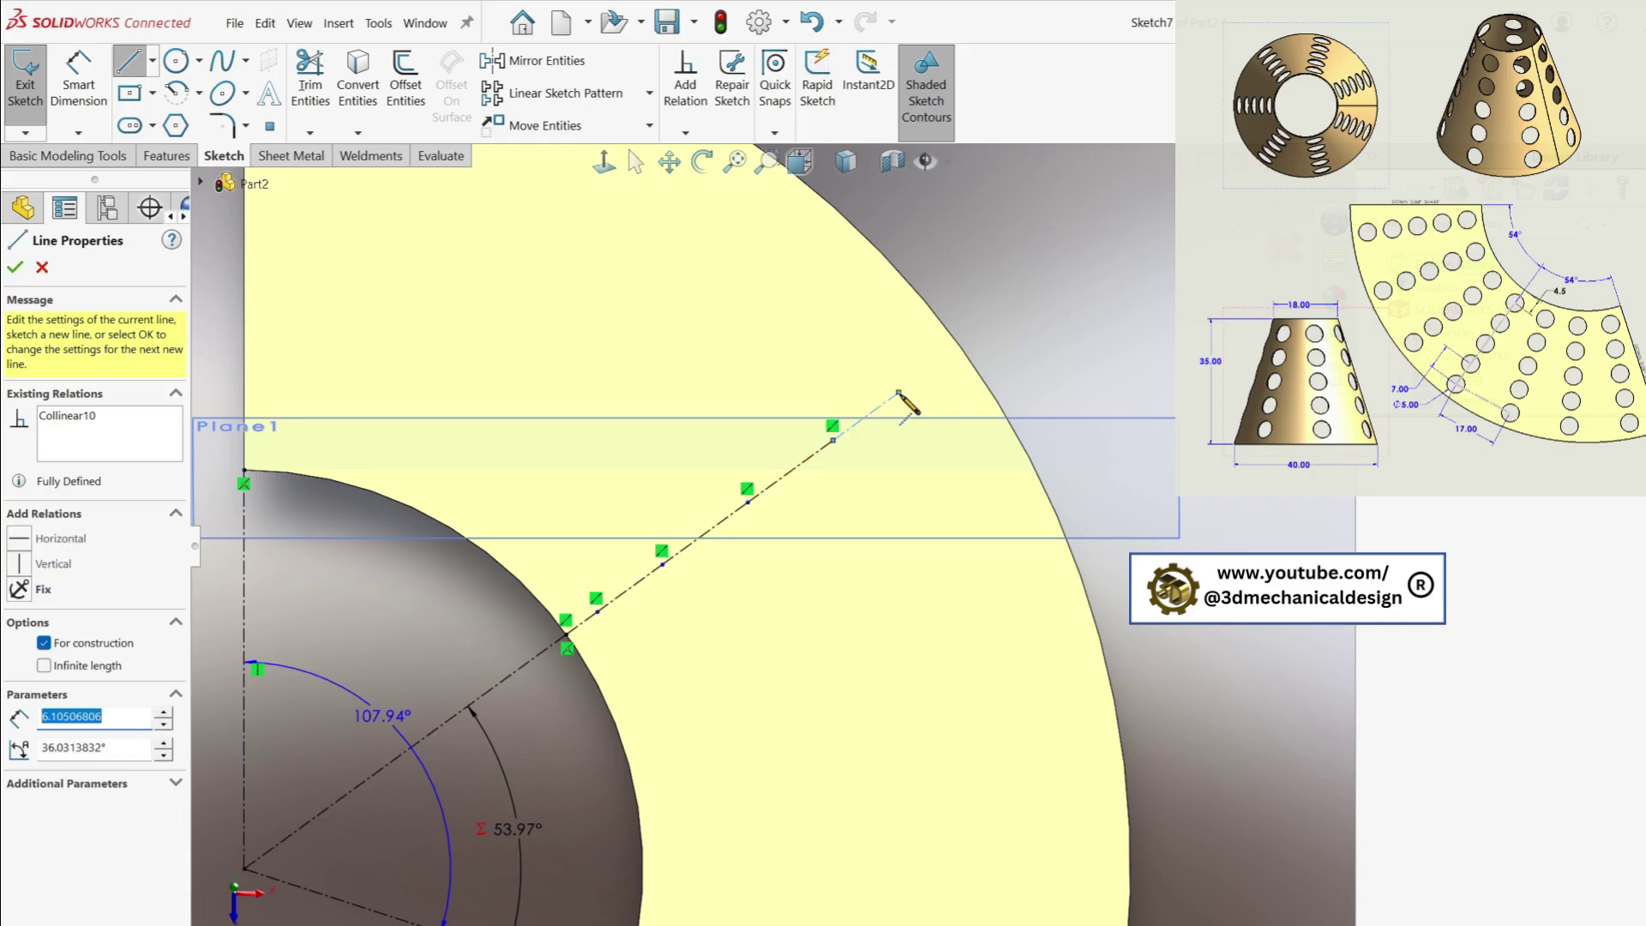
click(985, 329)
key(Escape)
Dimension the first construction segment along the bisector to a length of 7.00
key(d)
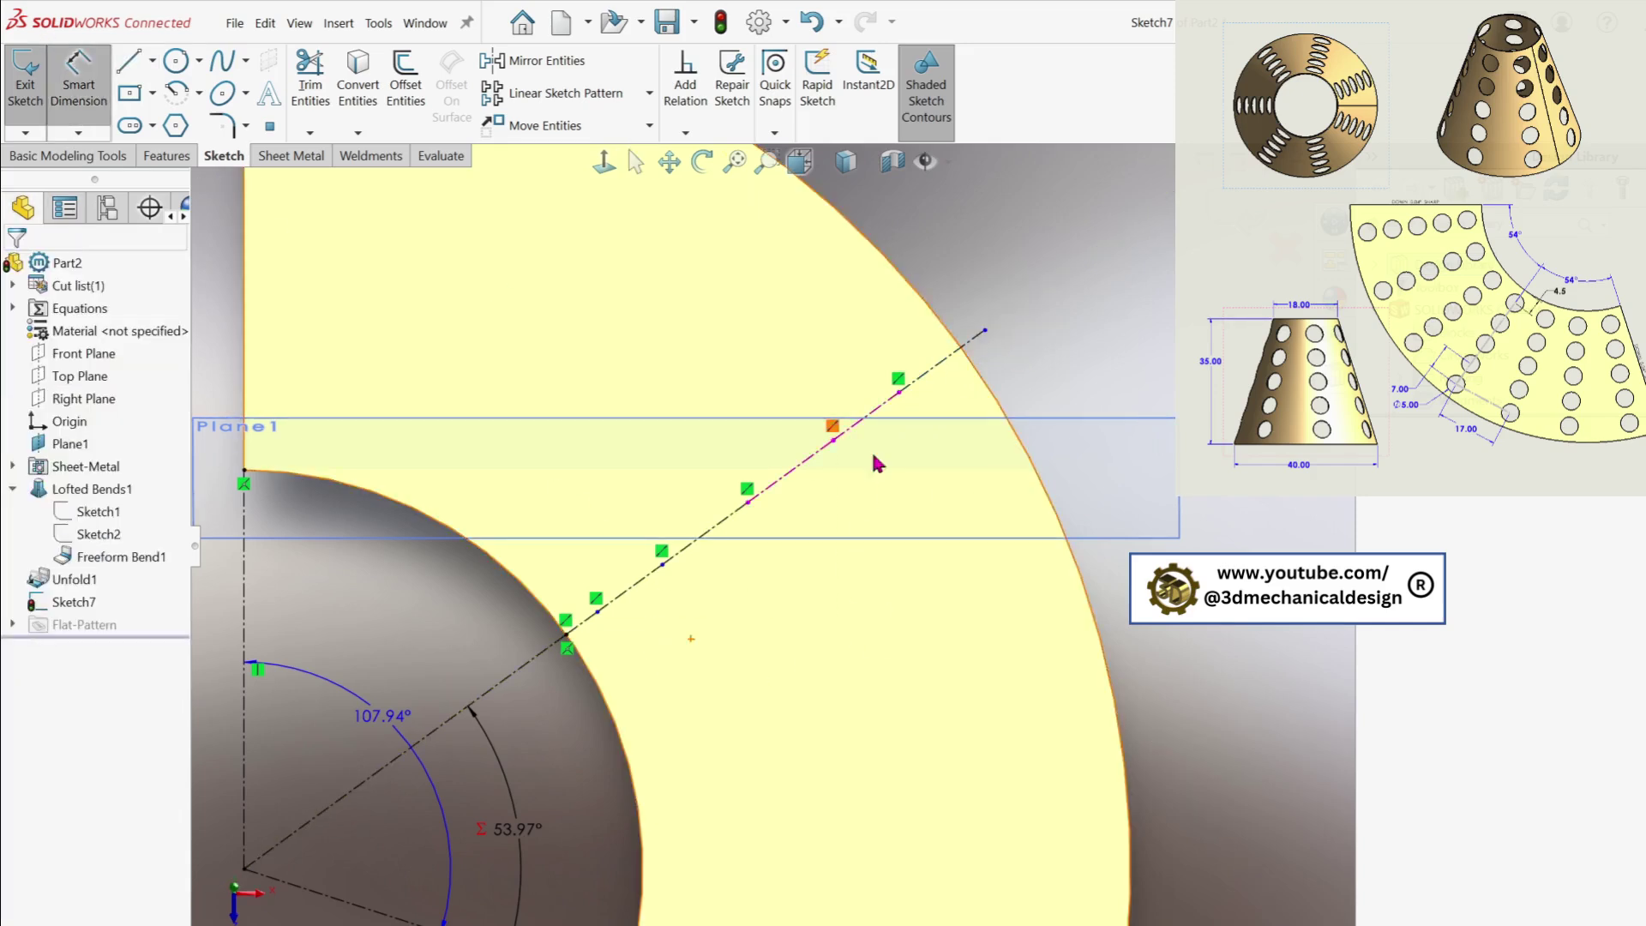
click(638, 592)
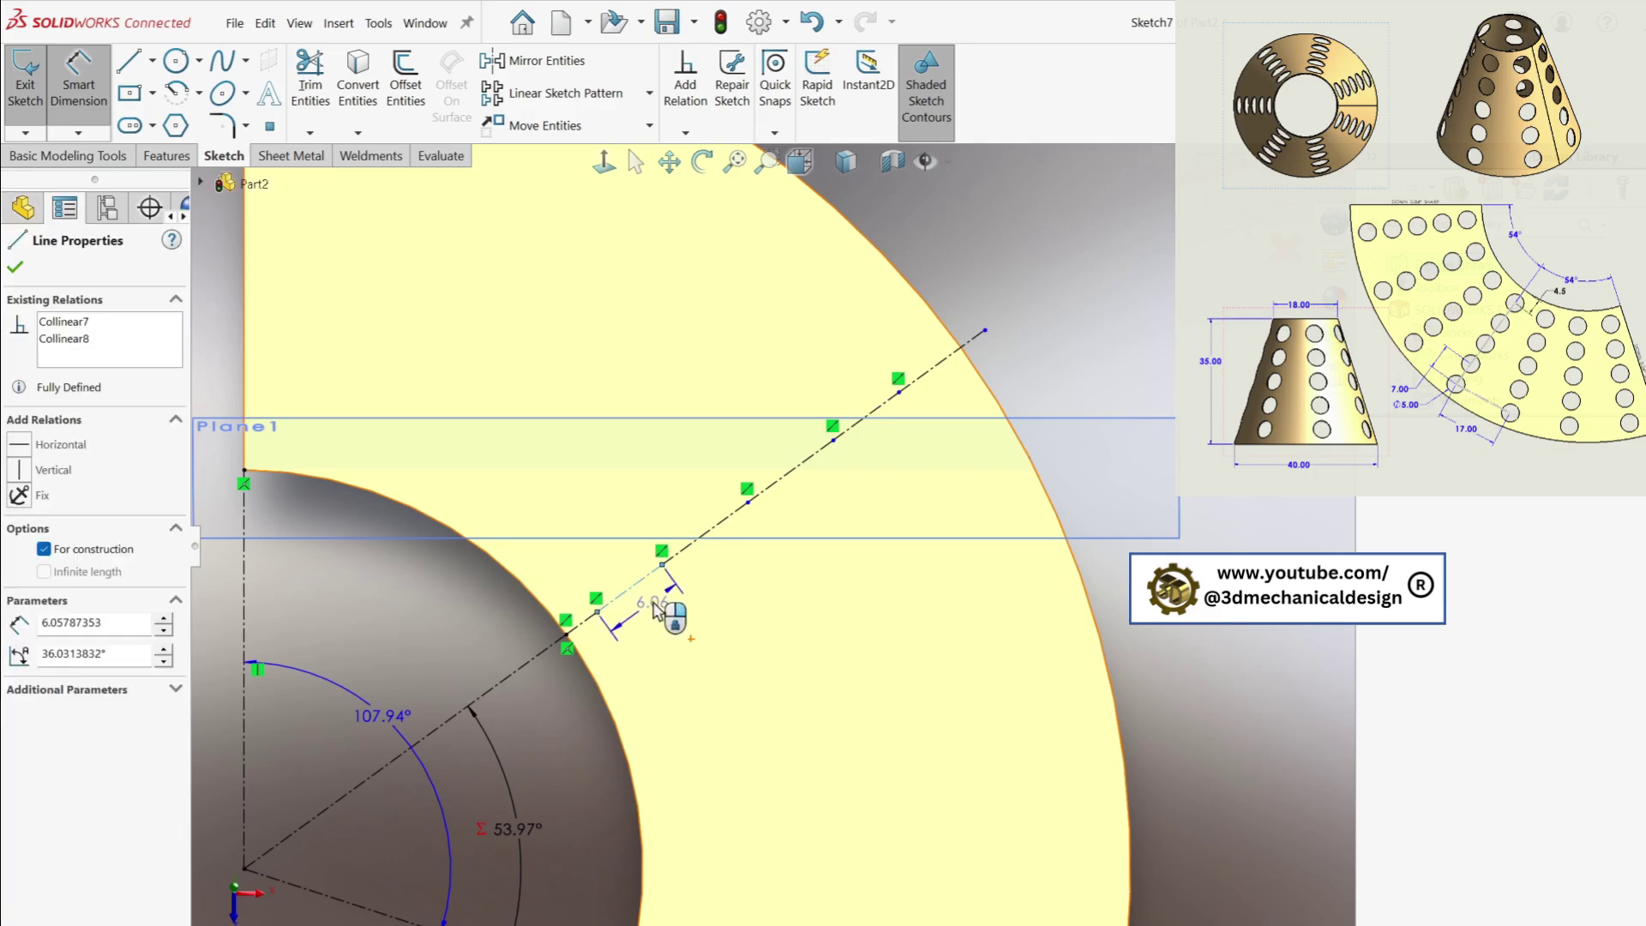
click(656, 603)
text(7)
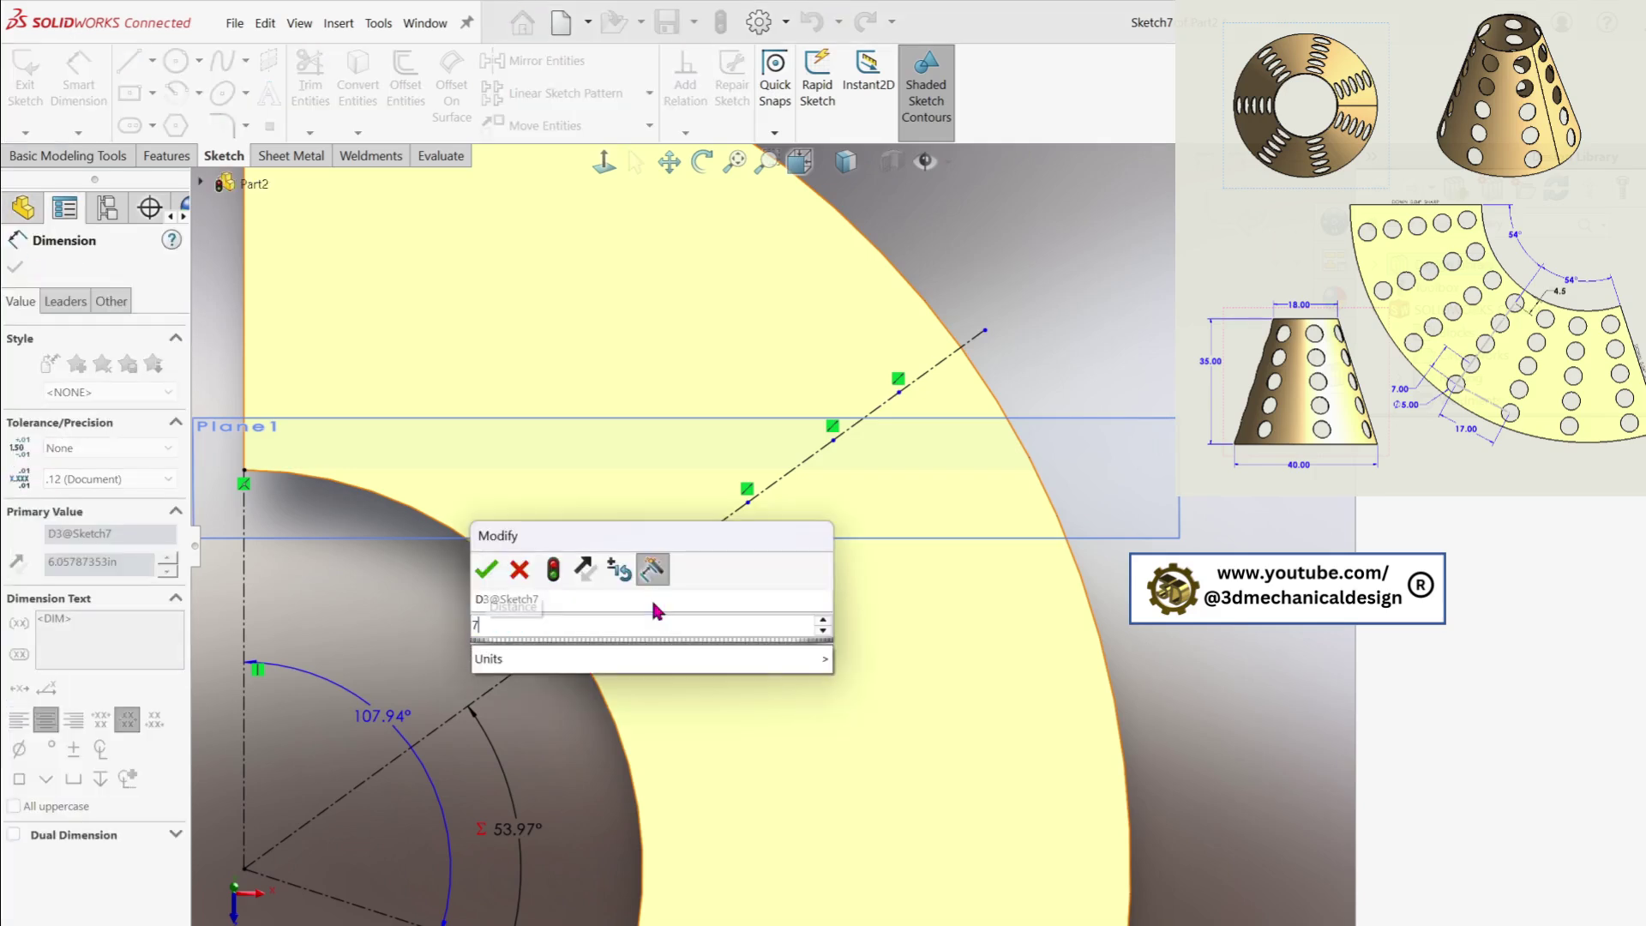
key(Return)
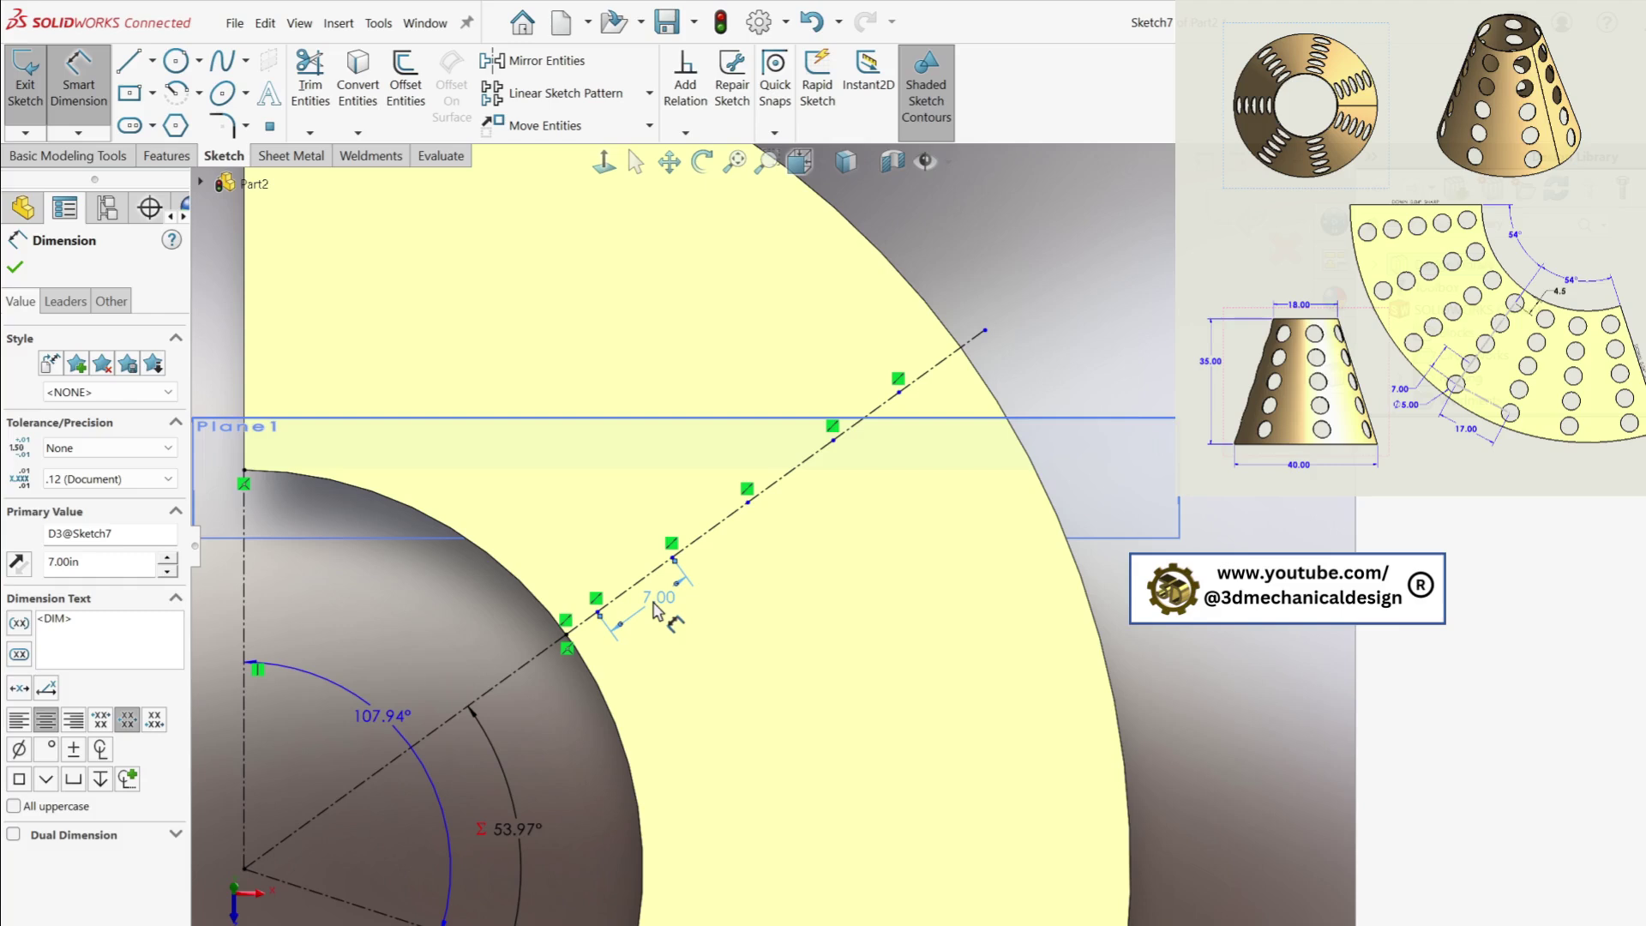
click(661, 620)
key(Escape)
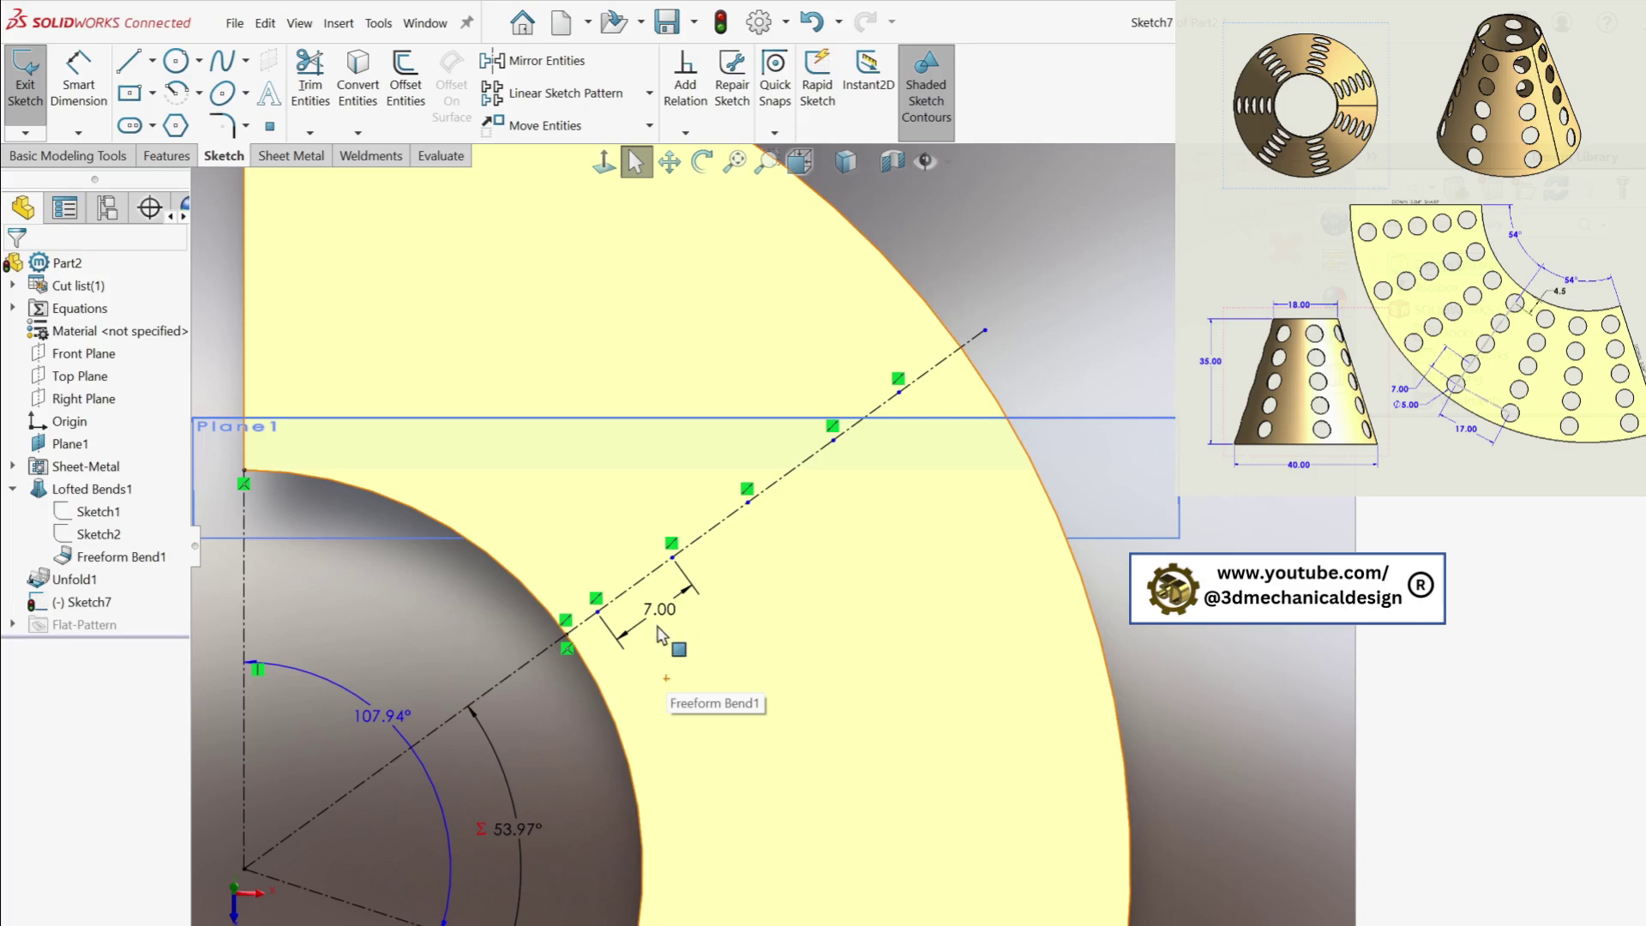
Draw five circles centred on the successive construction-segment points along the bisector
click(177, 61)
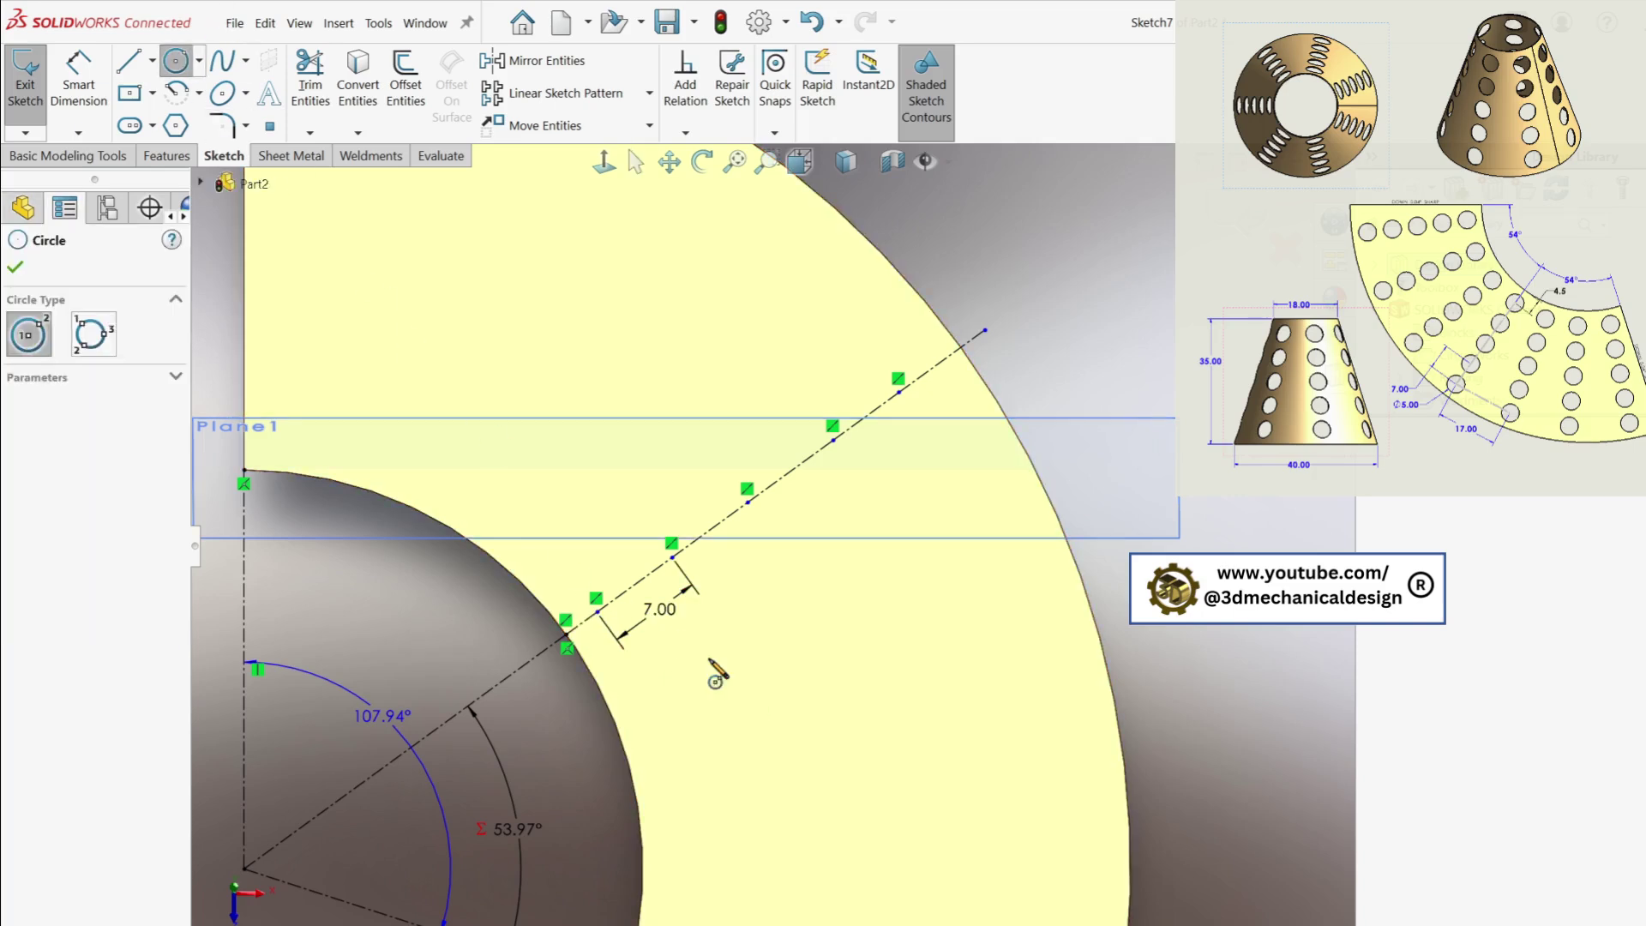
scroll(754, 660, down, 3)
click(547, 496)
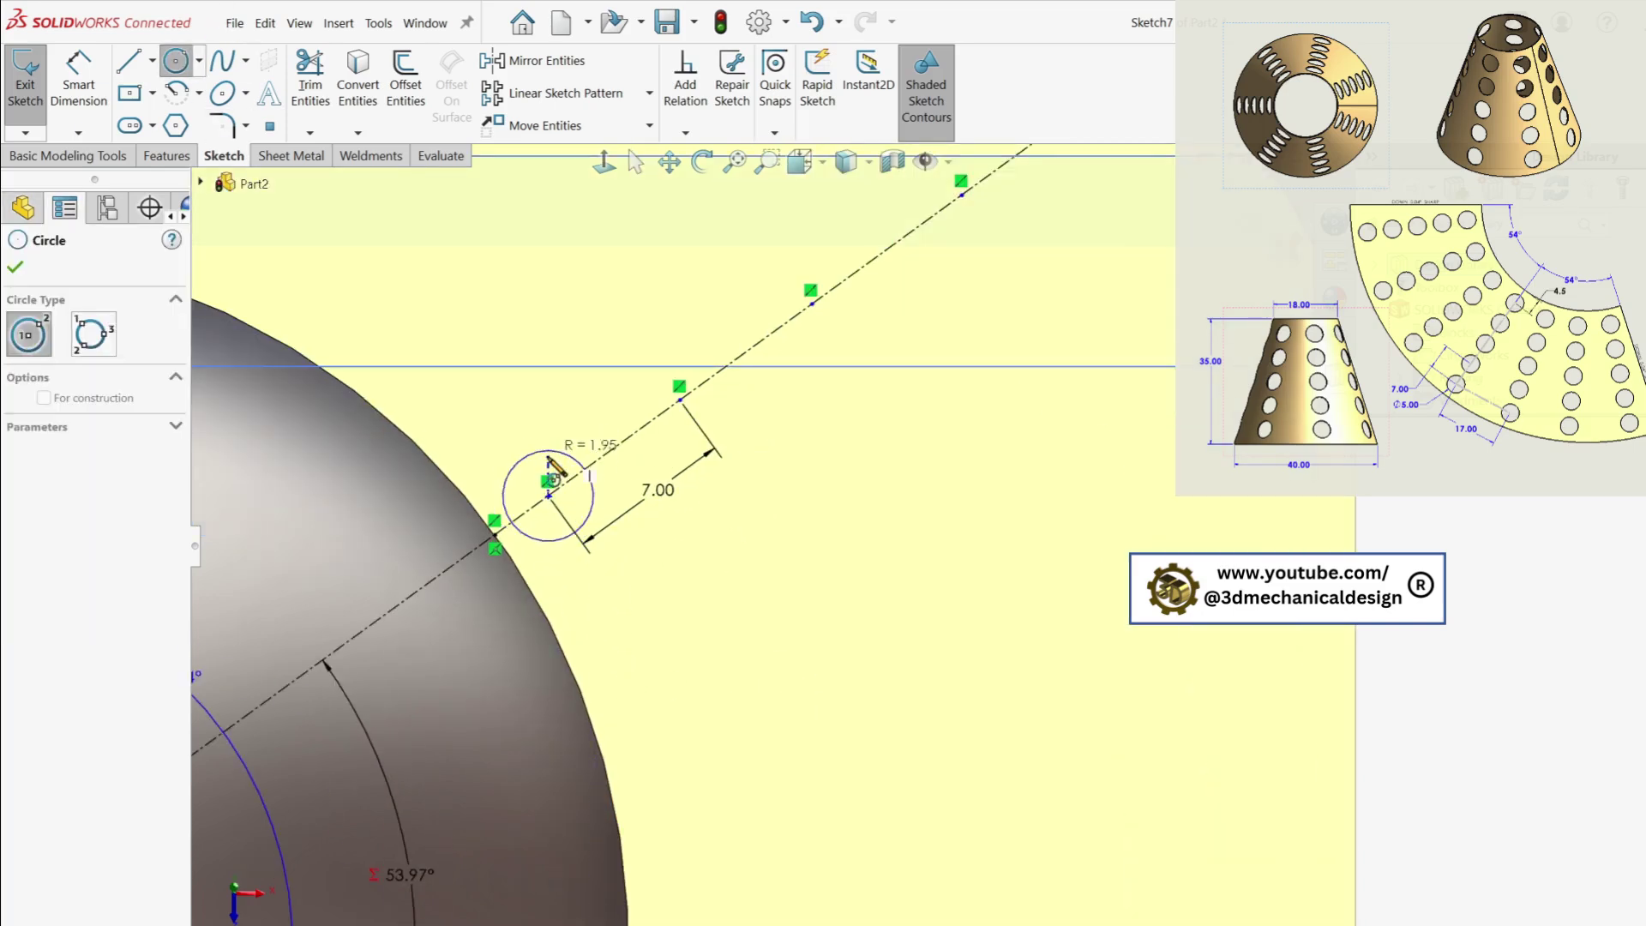
click(577, 525)
click(680, 399)
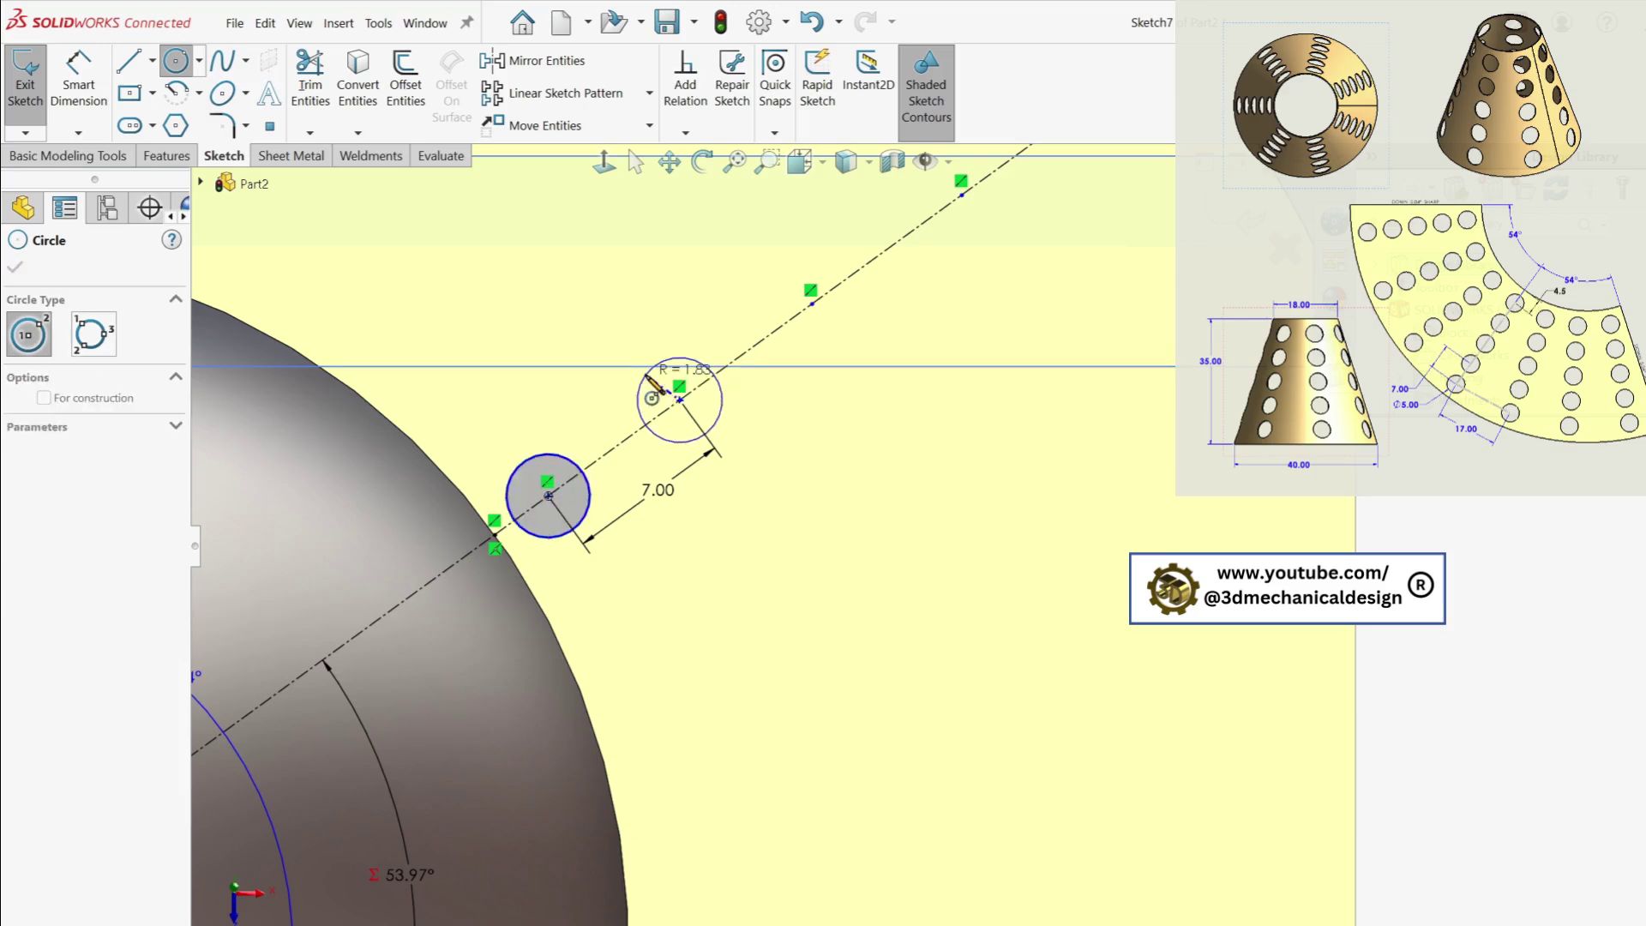
click(709, 428)
scroll(803, 442, up, 2)
scroll(803, 442, down, 2)
click(796, 423)
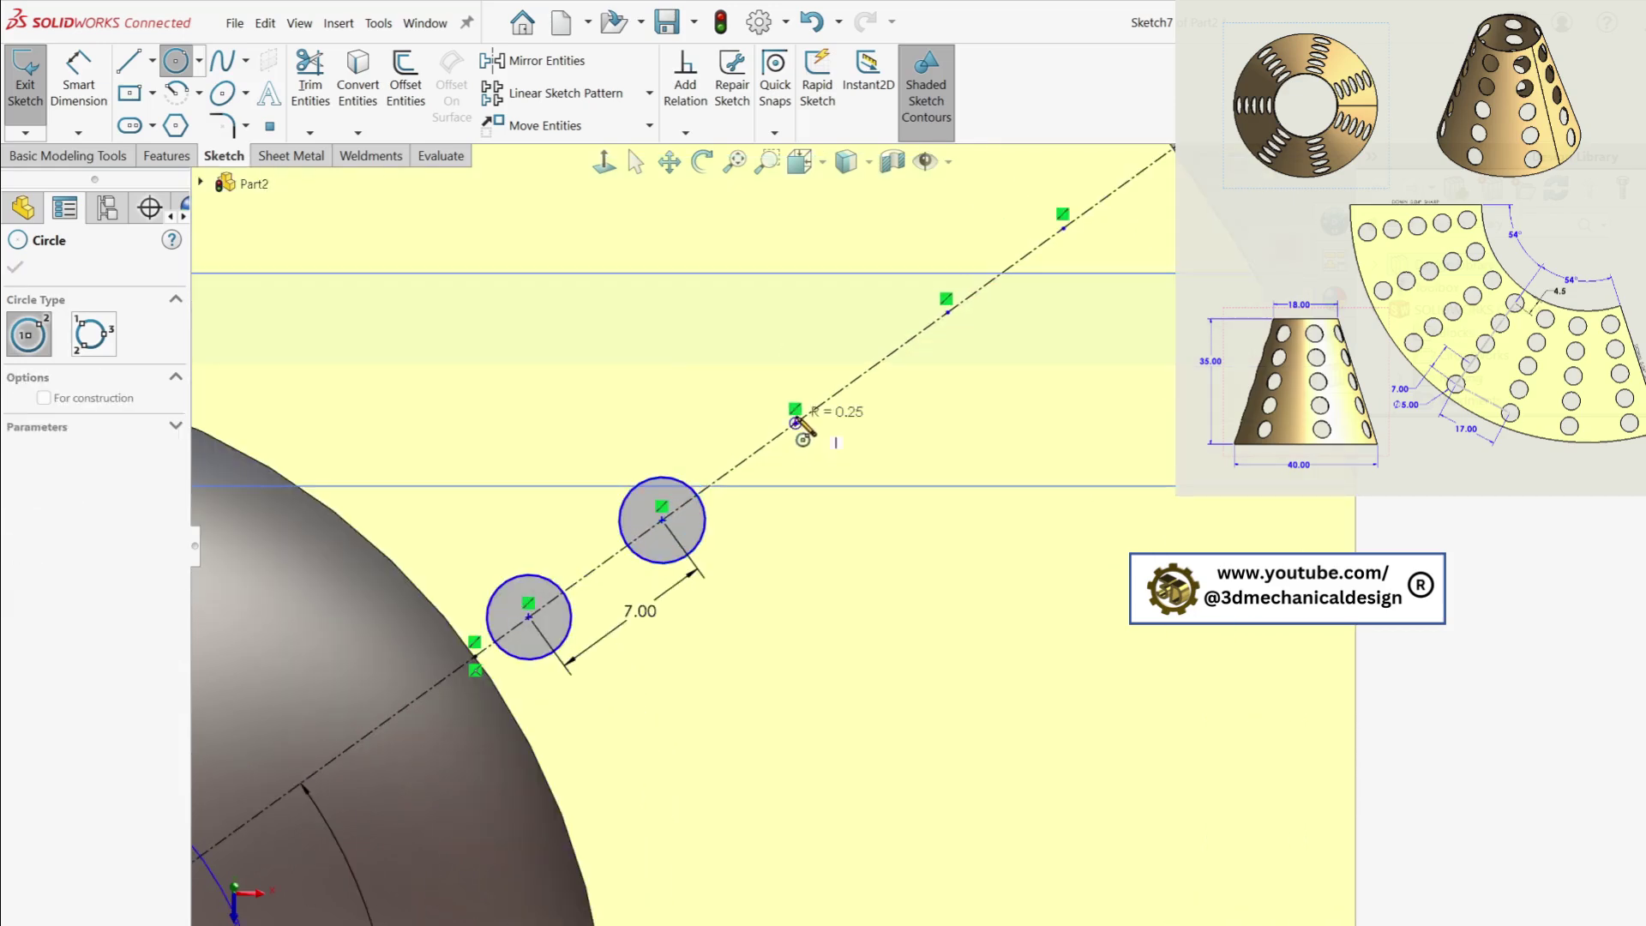
click(836, 412)
scroll(857, 403, up, 2)
scroll(895, 379, down, 2)
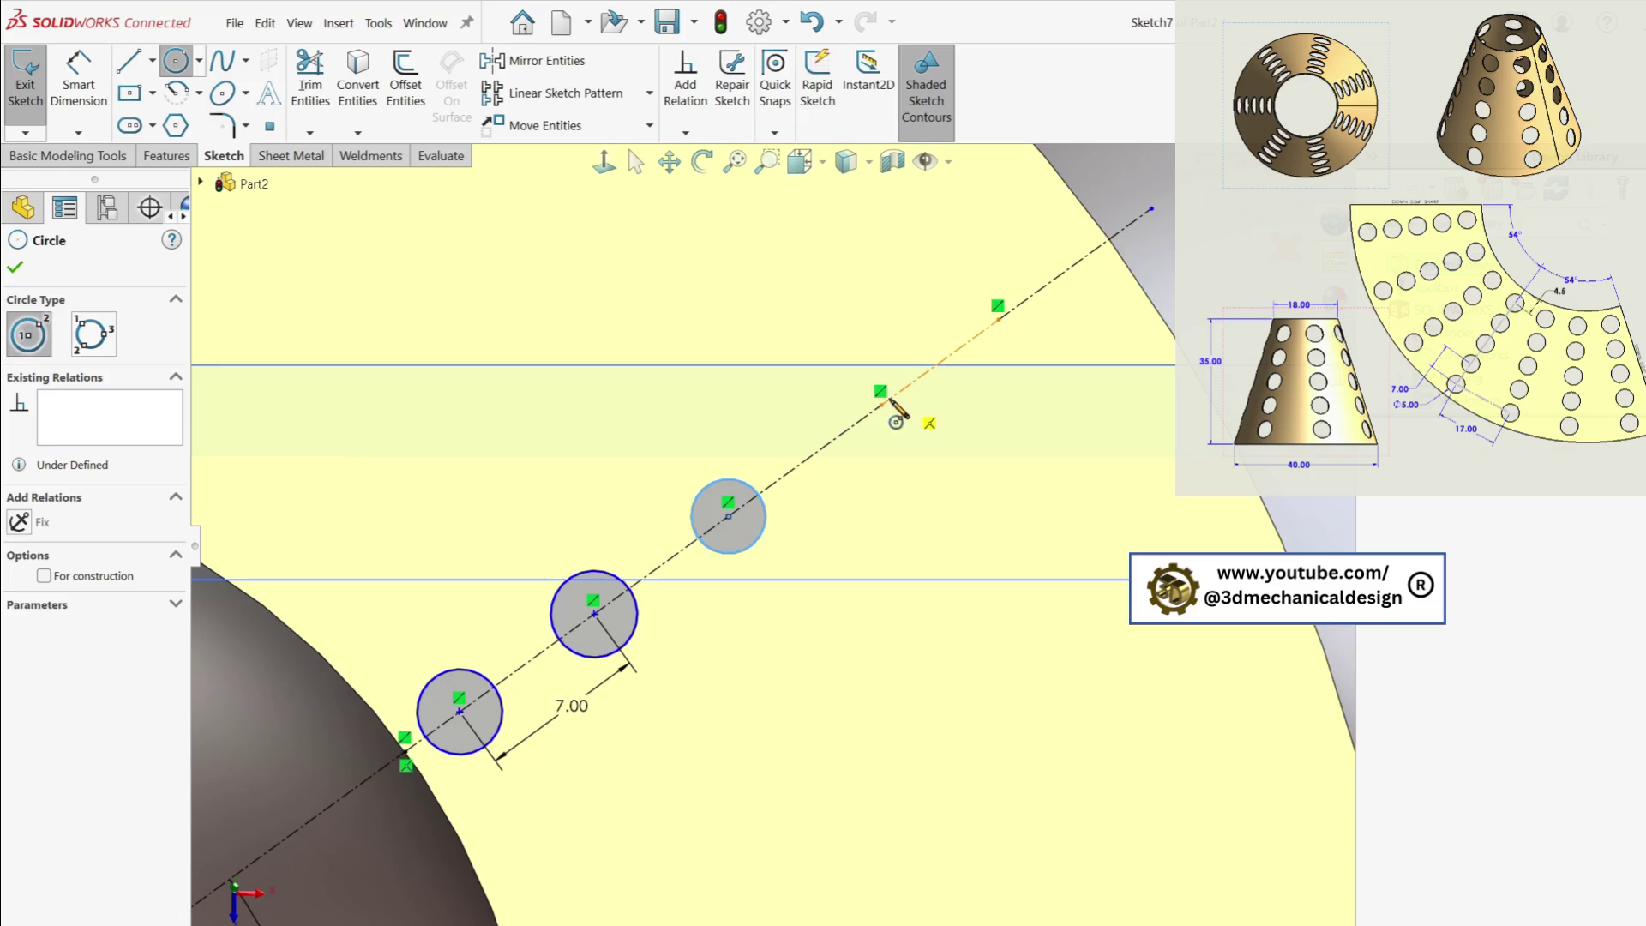
click(880, 404)
click(840, 386)
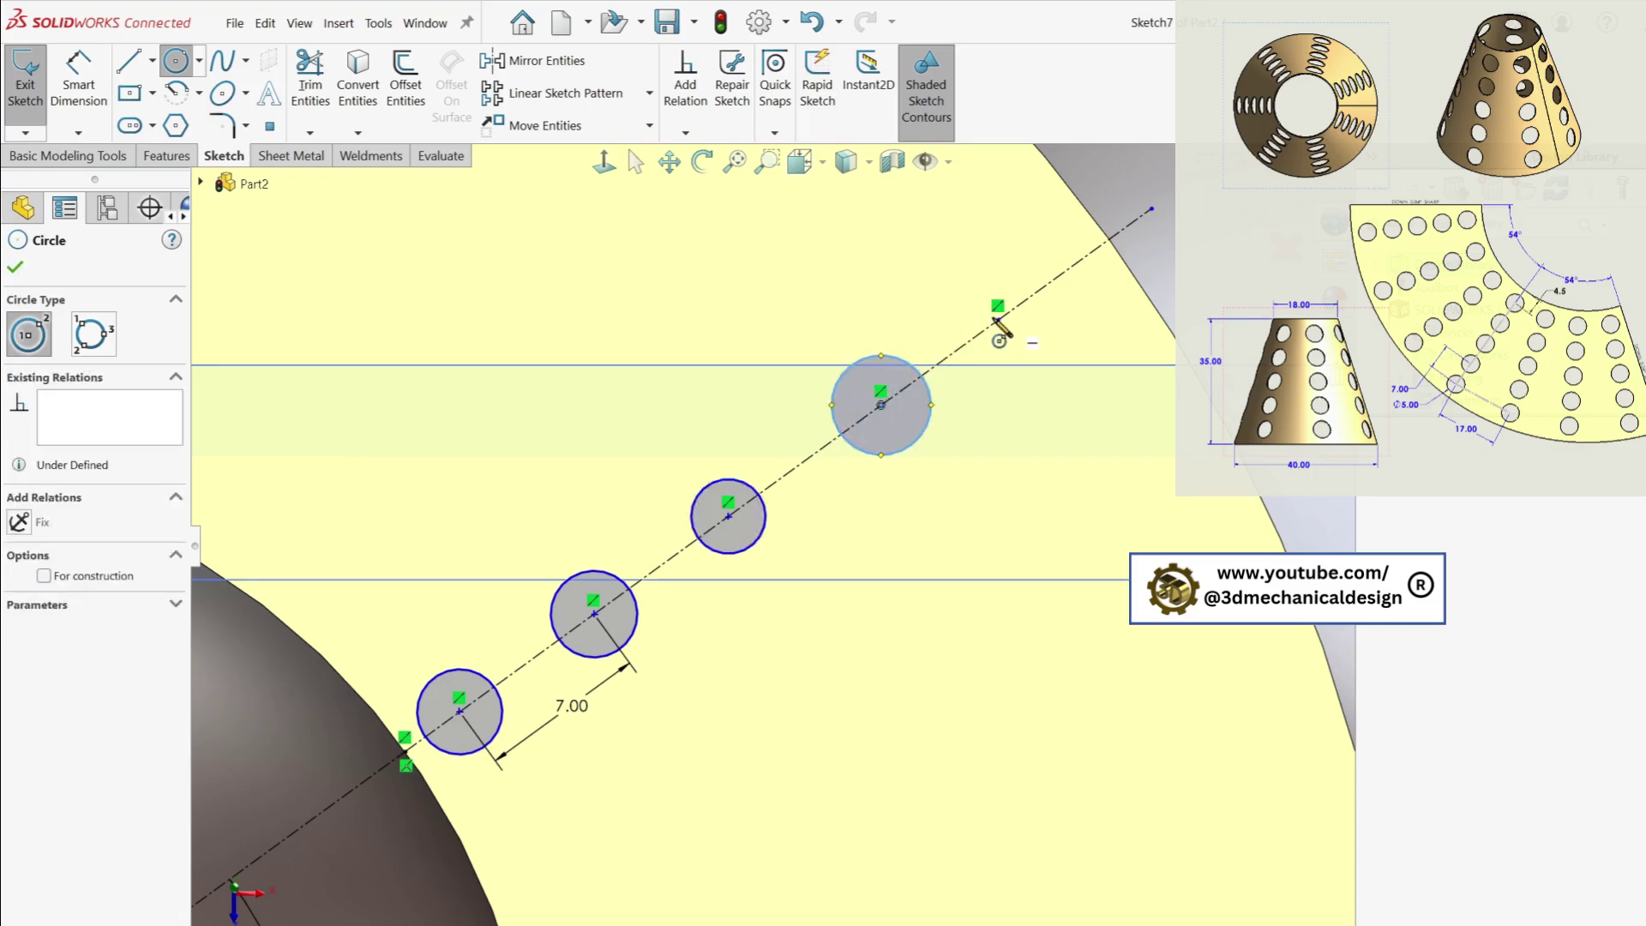
click(998, 319)
click(964, 353)
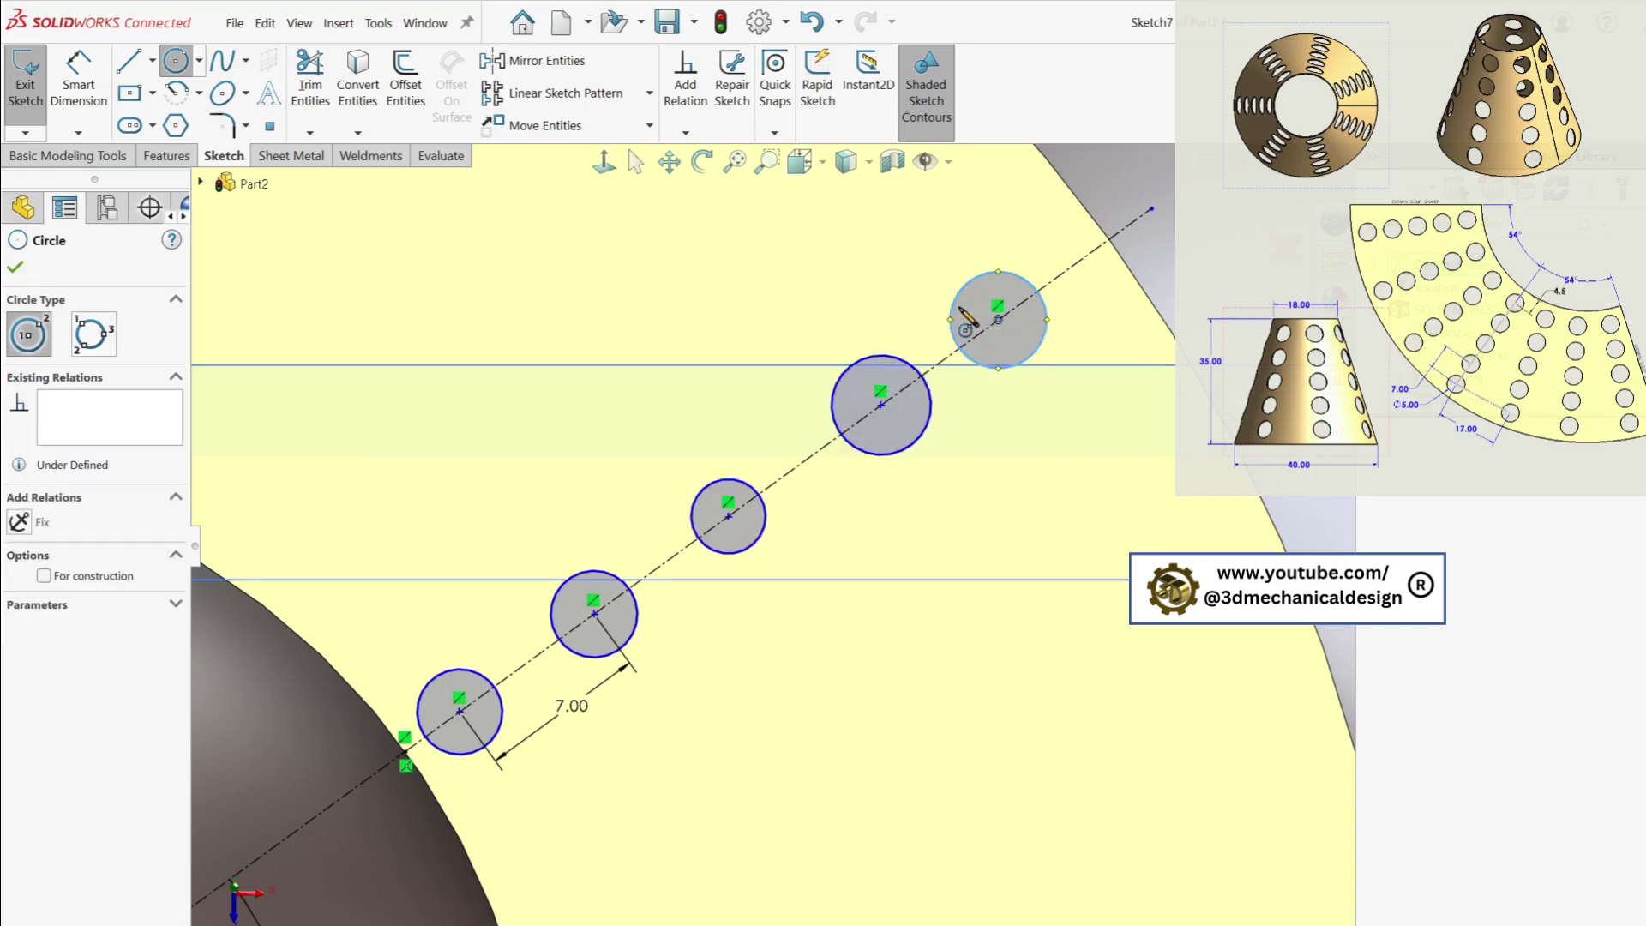
key(Escape)
click(933, 384)
Make the bisector's construction segments equal and snap its top end onto the outer edge
ctrl+click(797, 464)
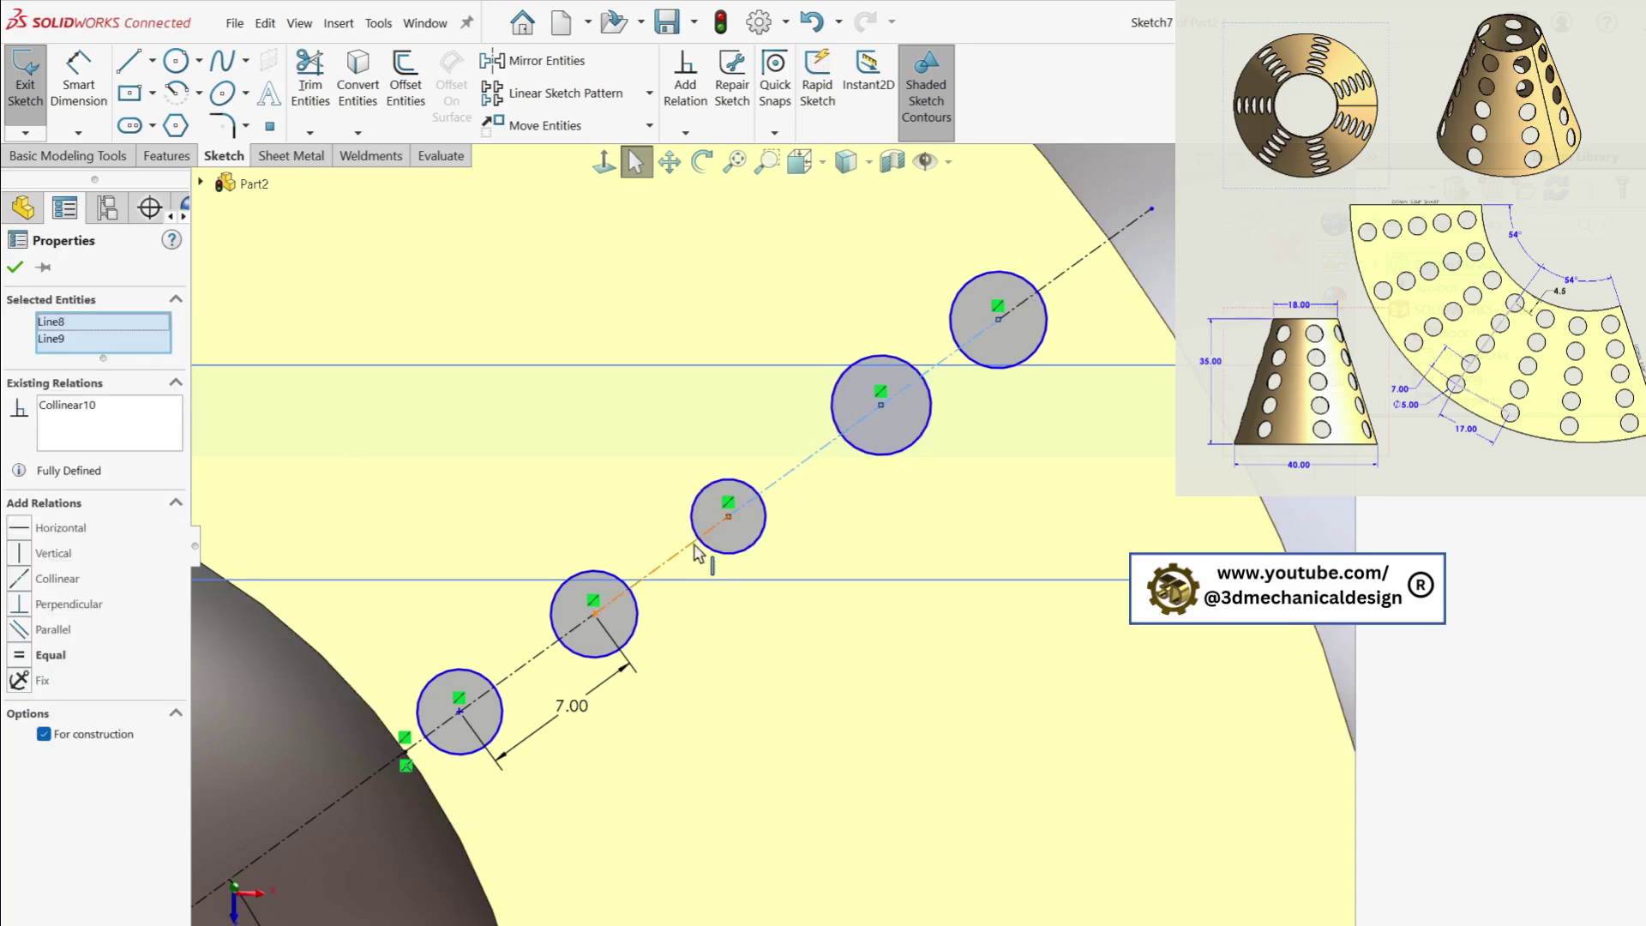
ctrl+click(677, 552)
ctrl+click(532, 656)
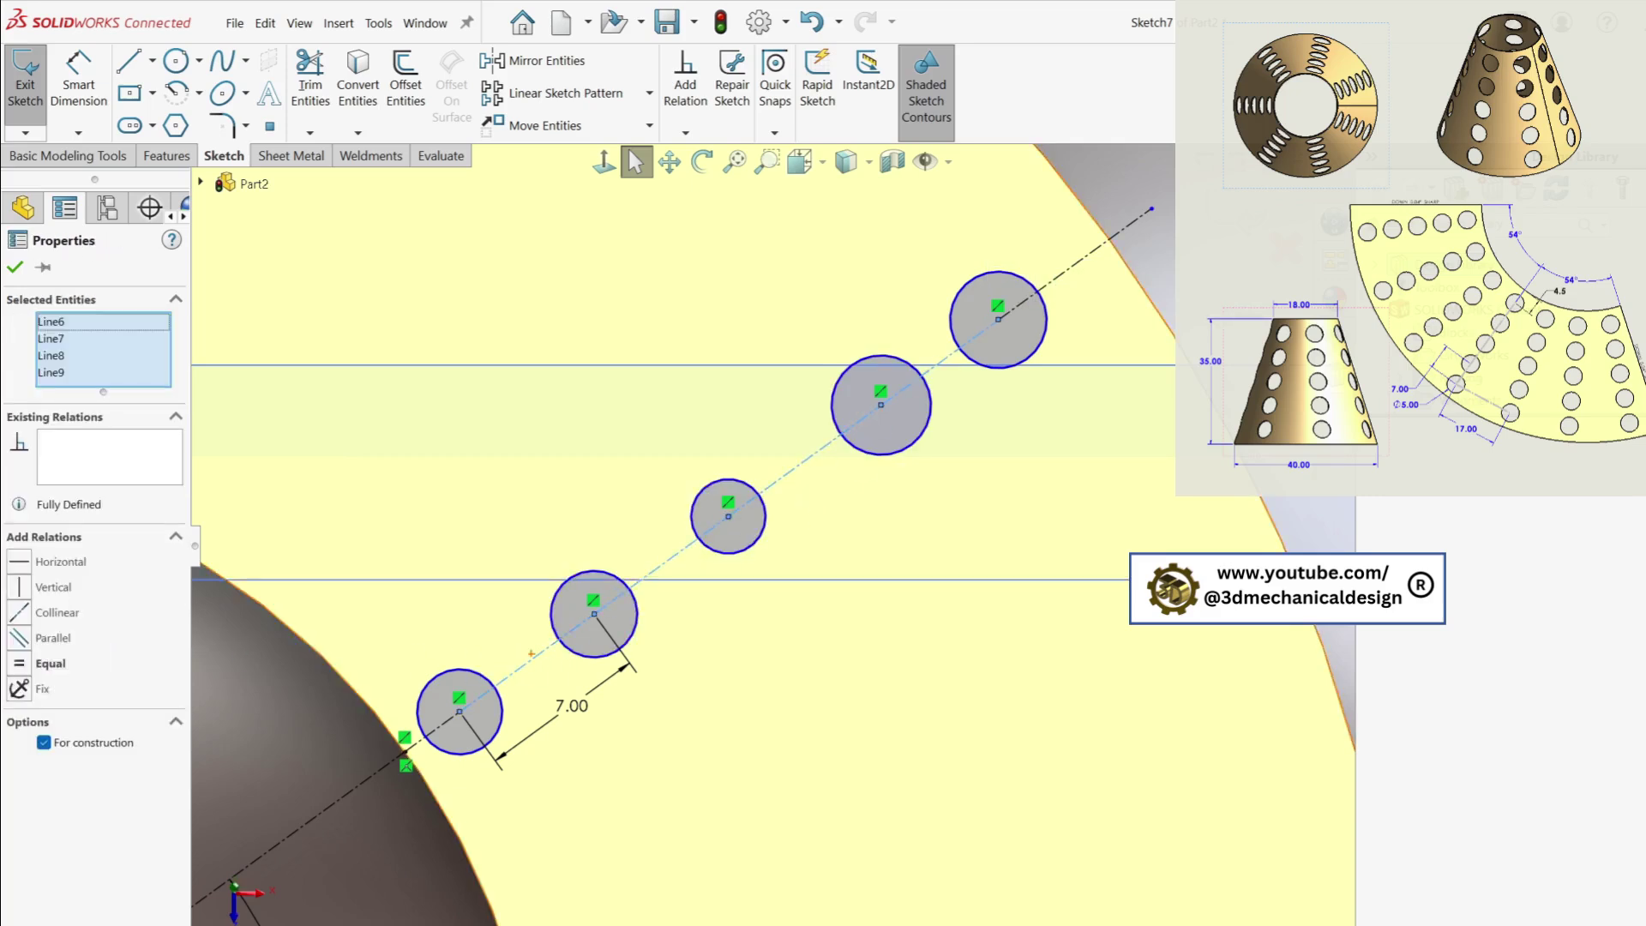
click(19, 663)
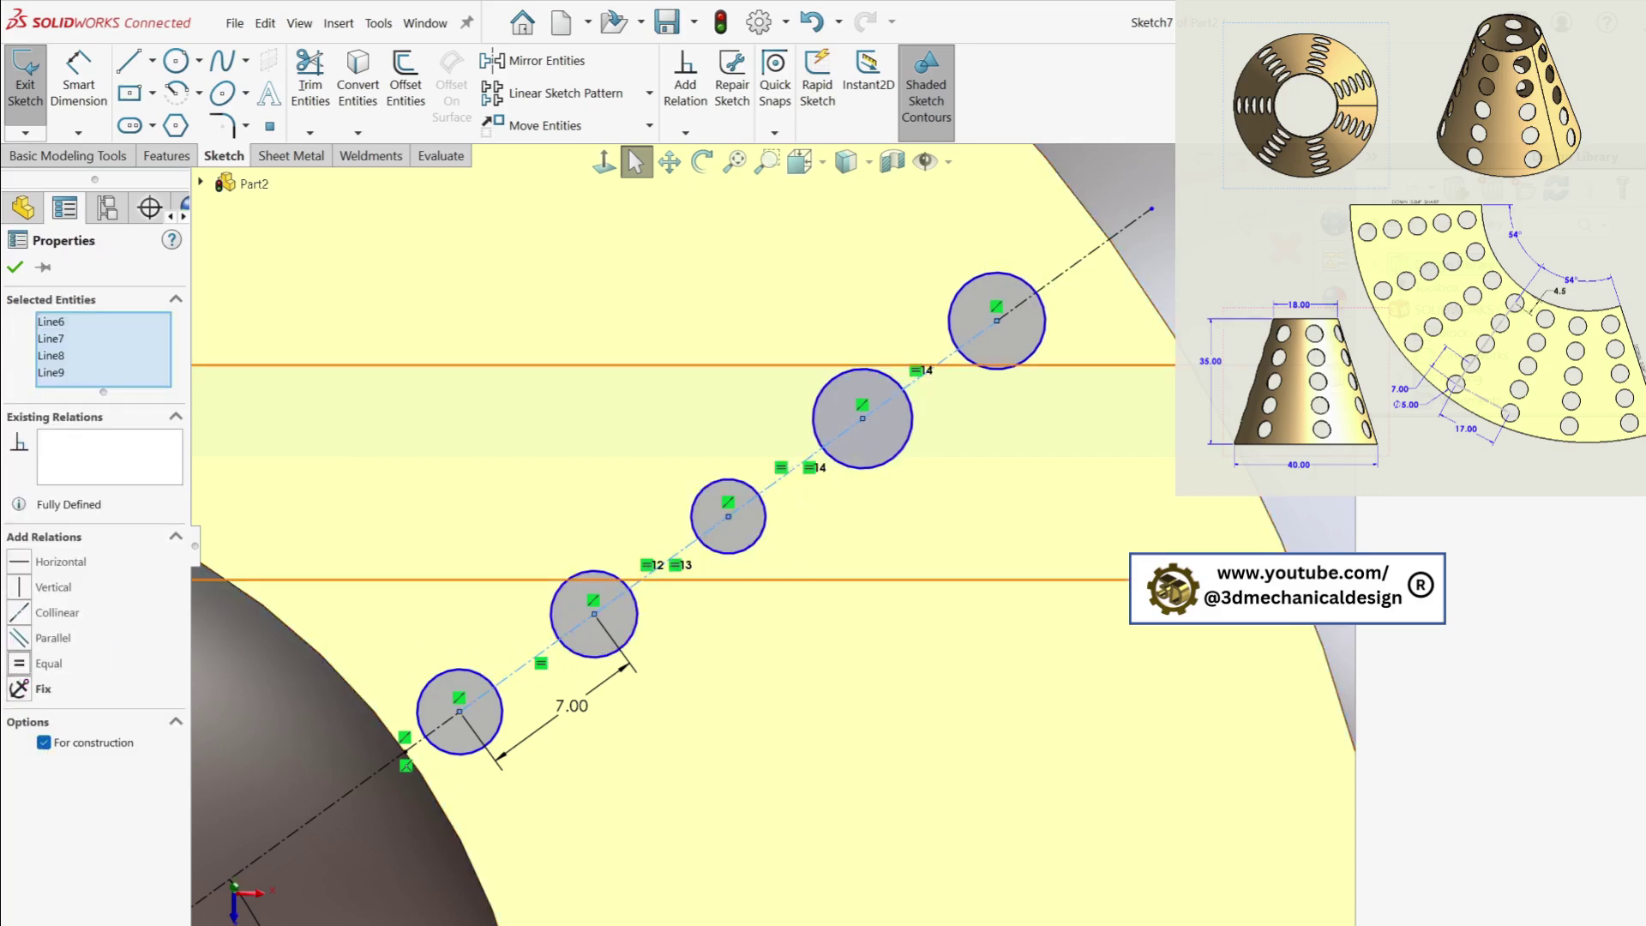
scroll(767, 545, down, 2)
drag(1088, 266, 1056, 292)
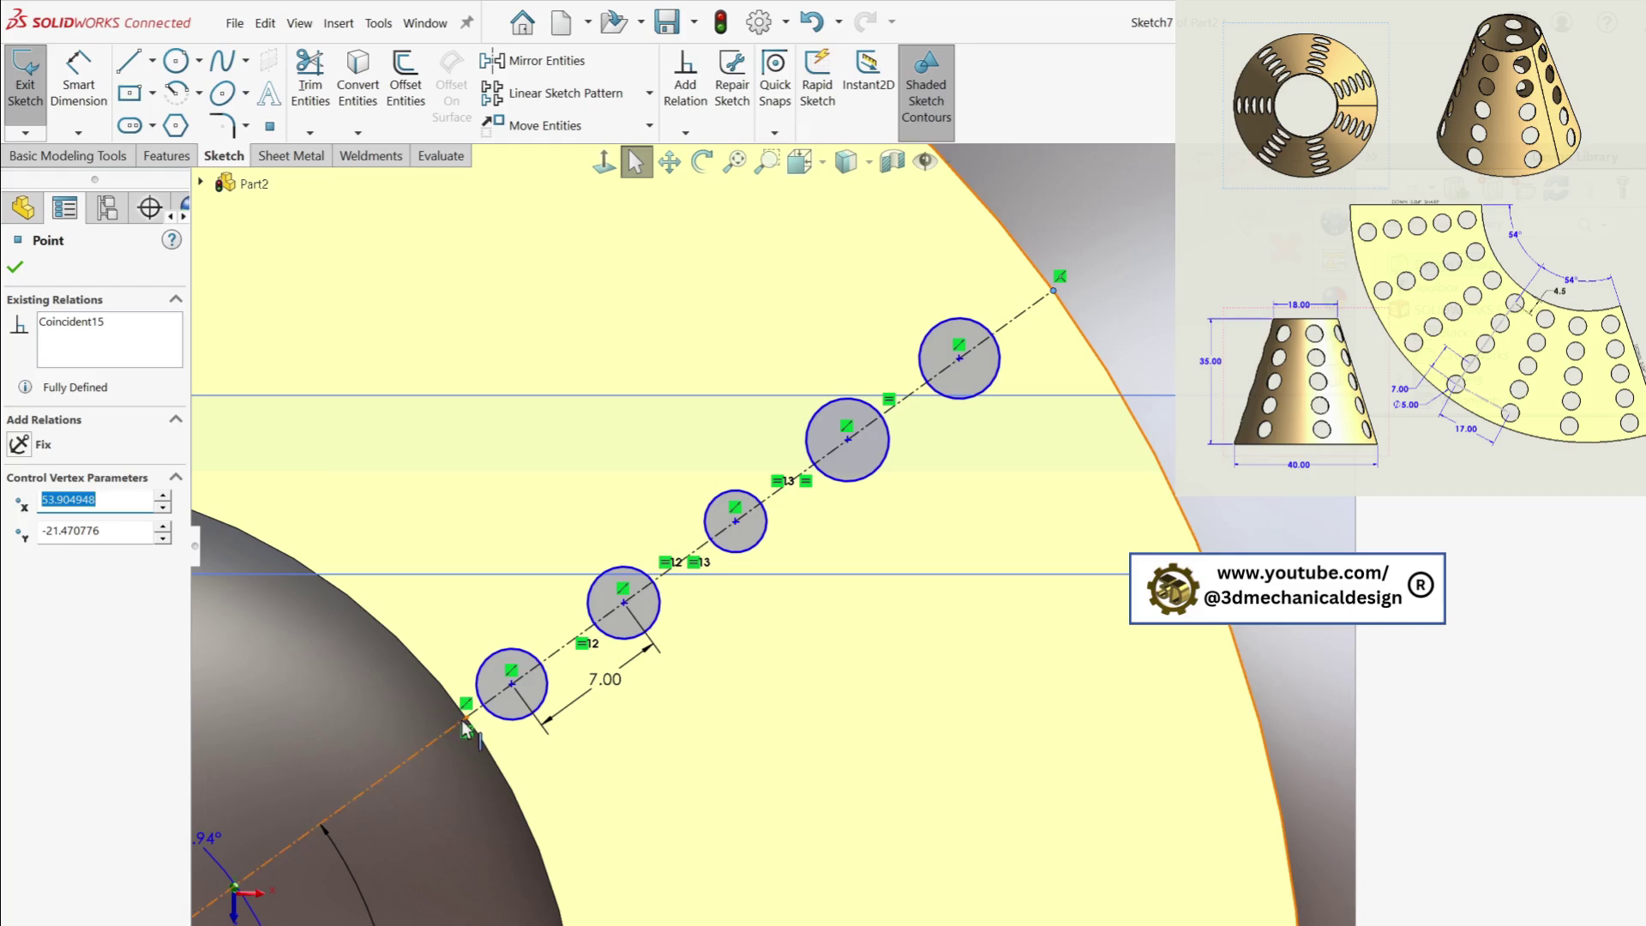
Make the short segments below the first circle and beyond the last circle equal
click(489, 700)
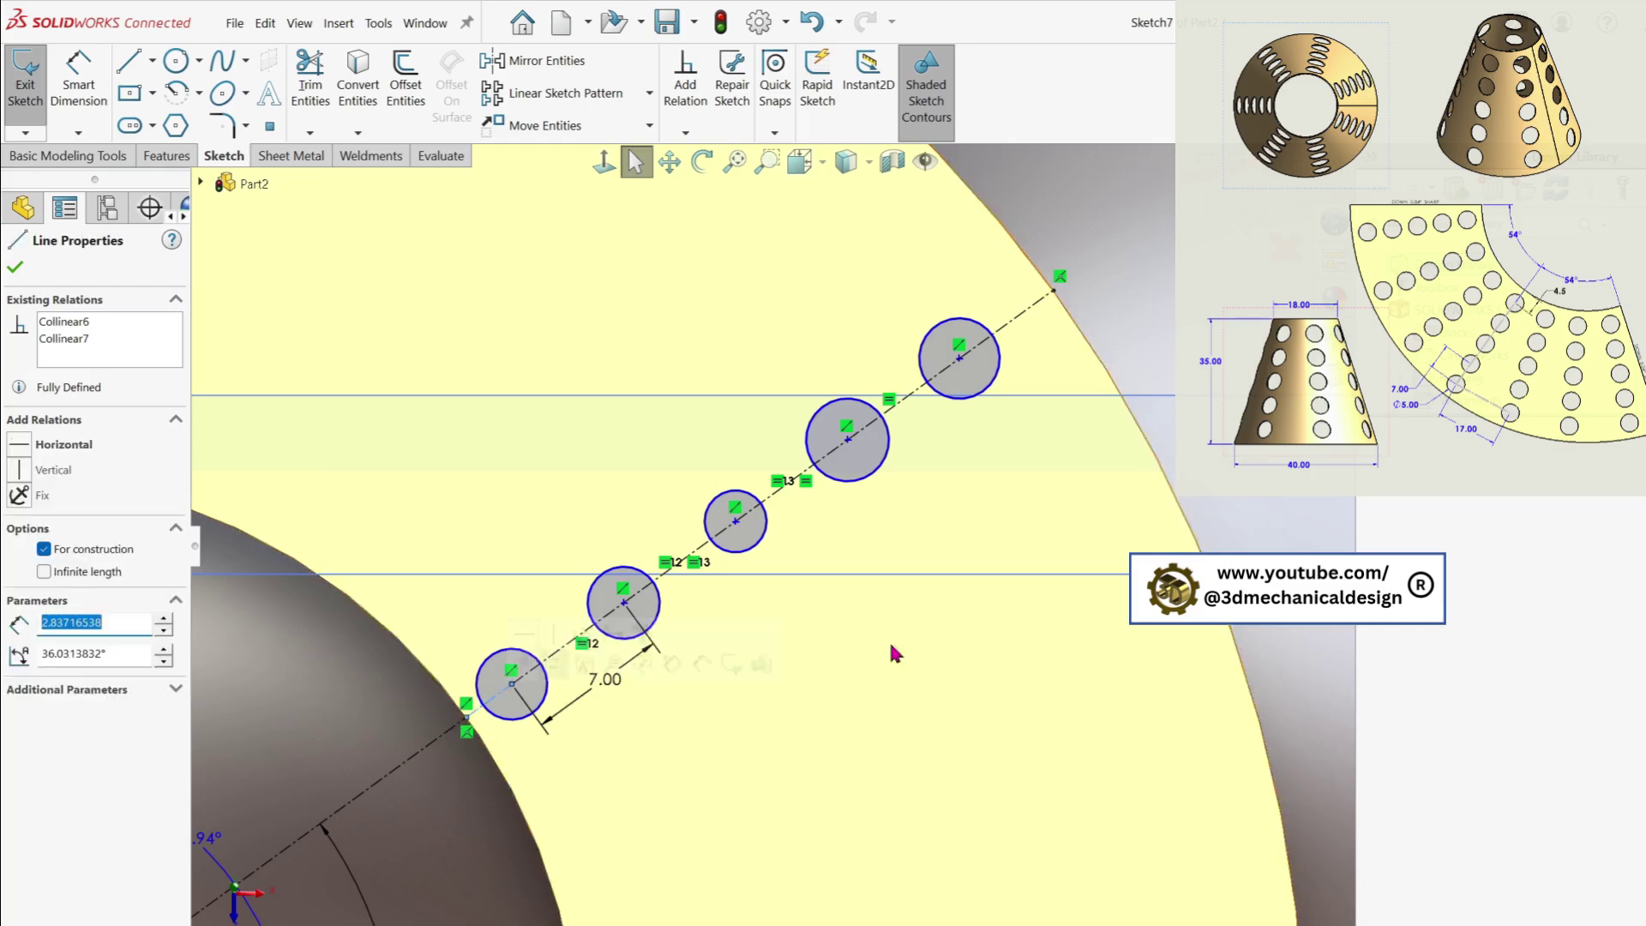
ctrl+click(1021, 320)
key(Escape)
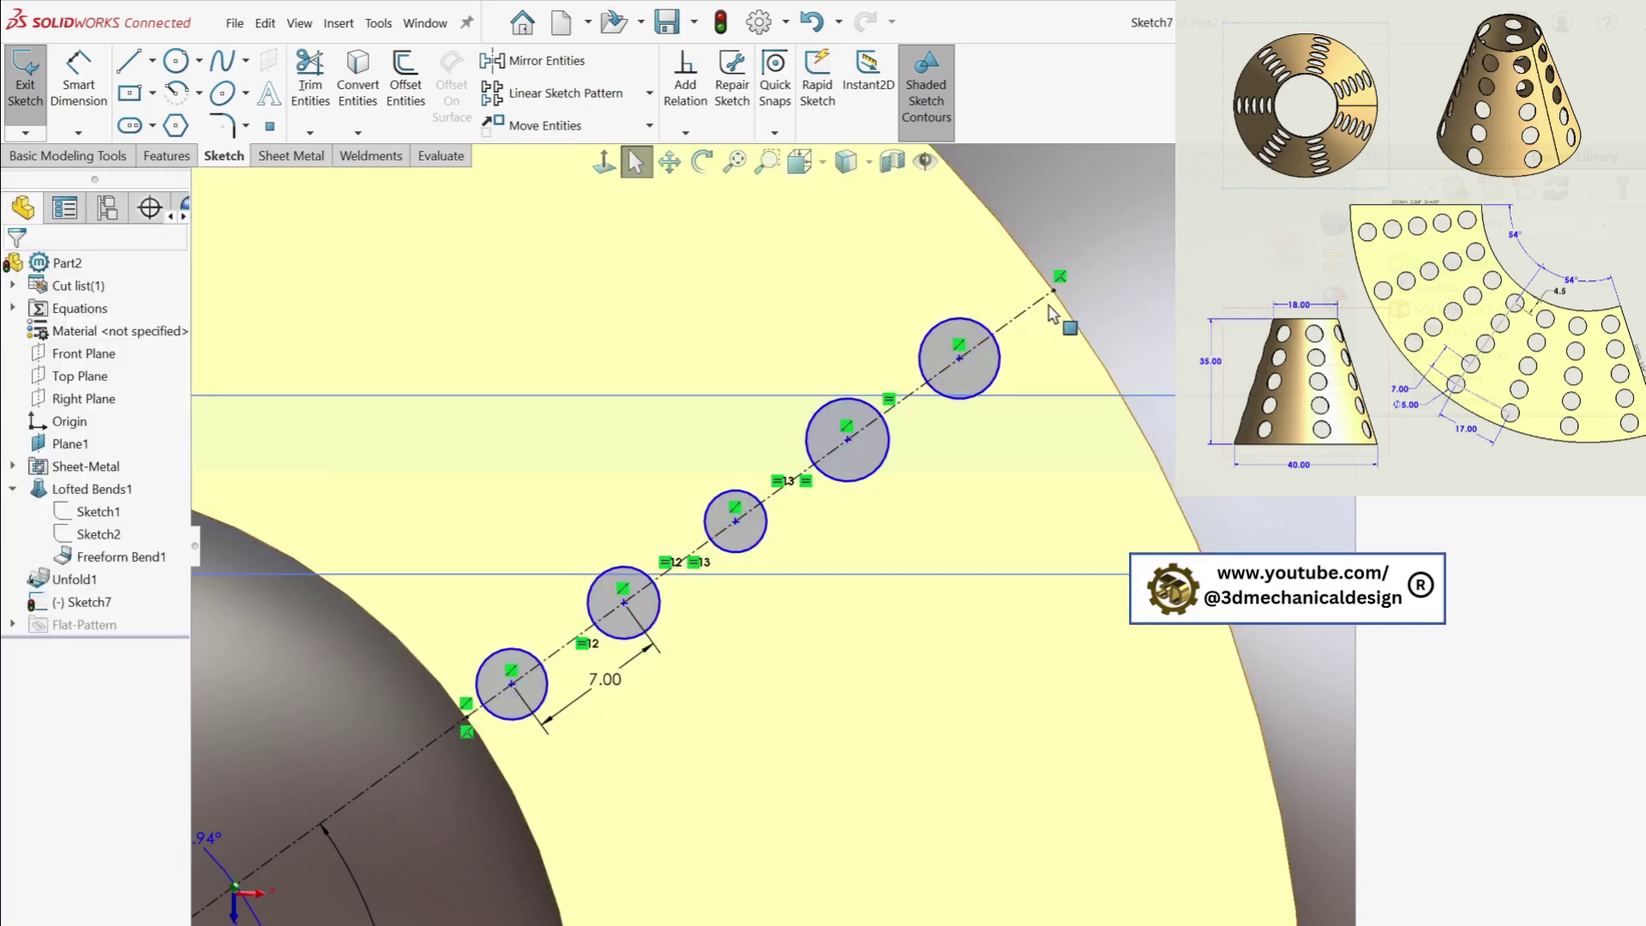
click(1029, 309)
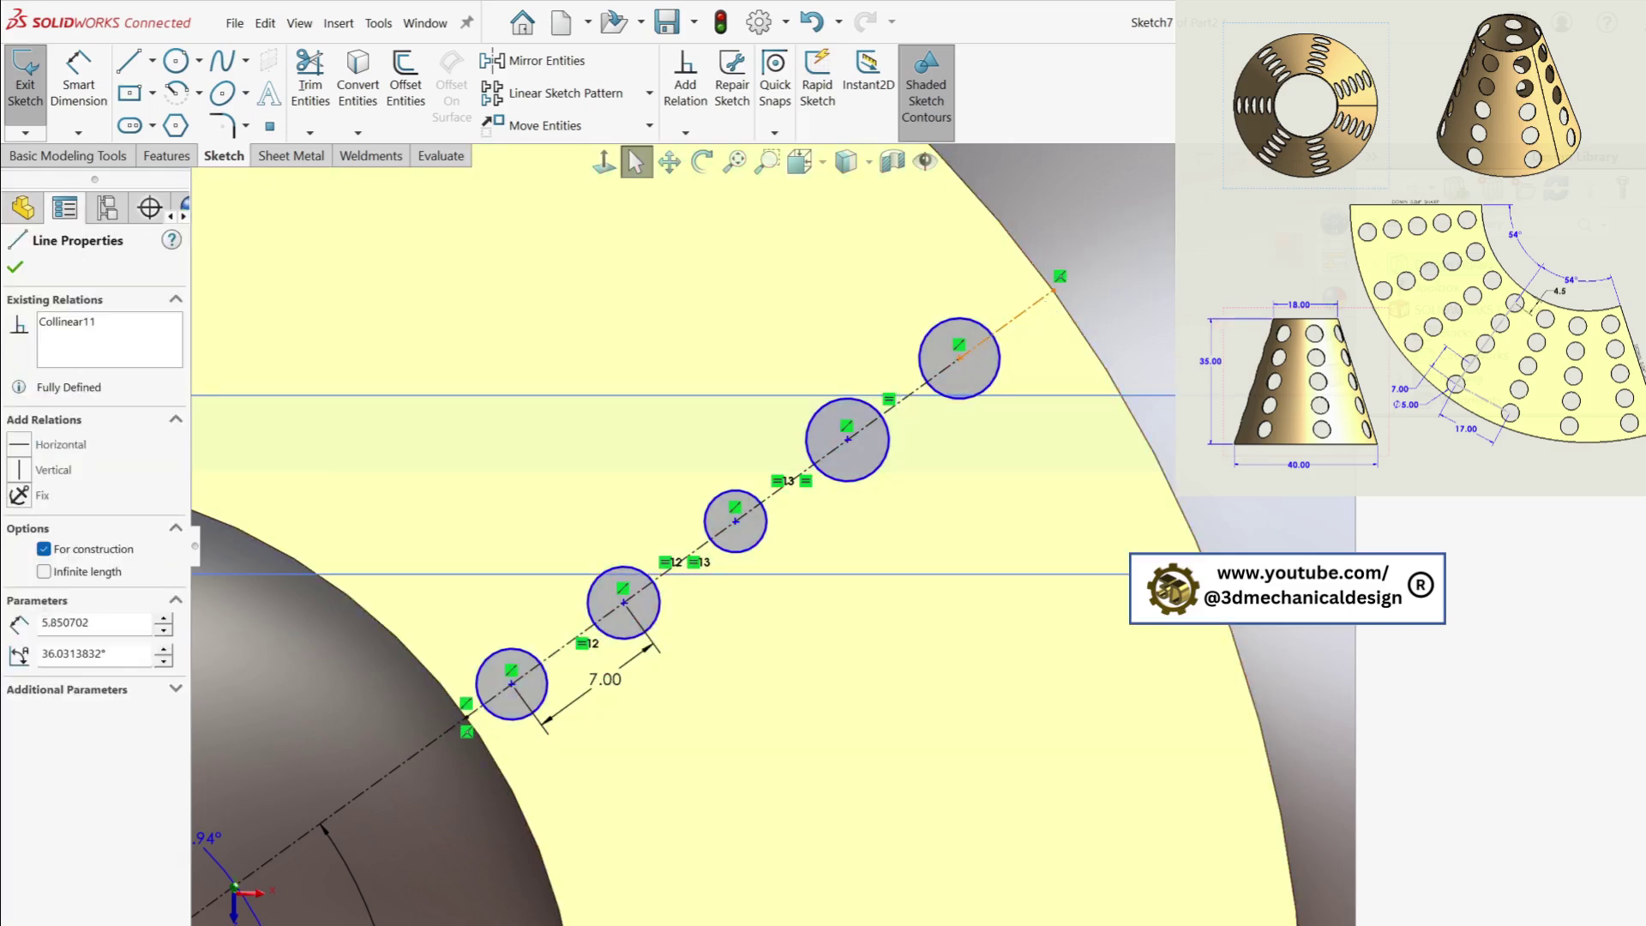
ctrl+click(479, 723)
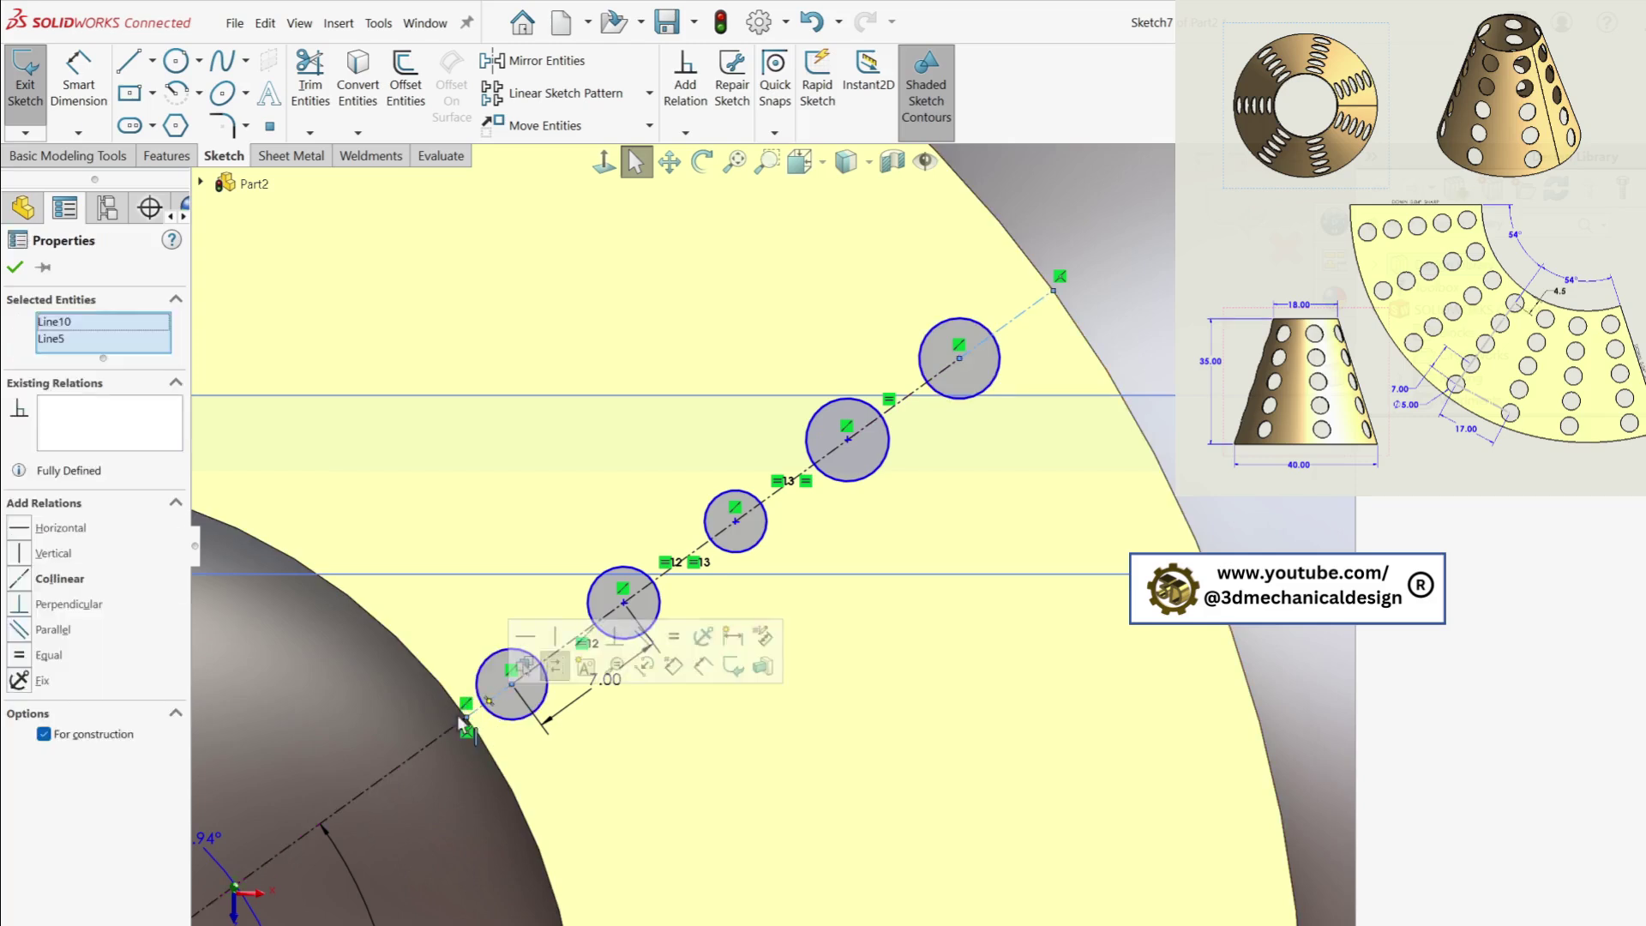
click(21, 655)
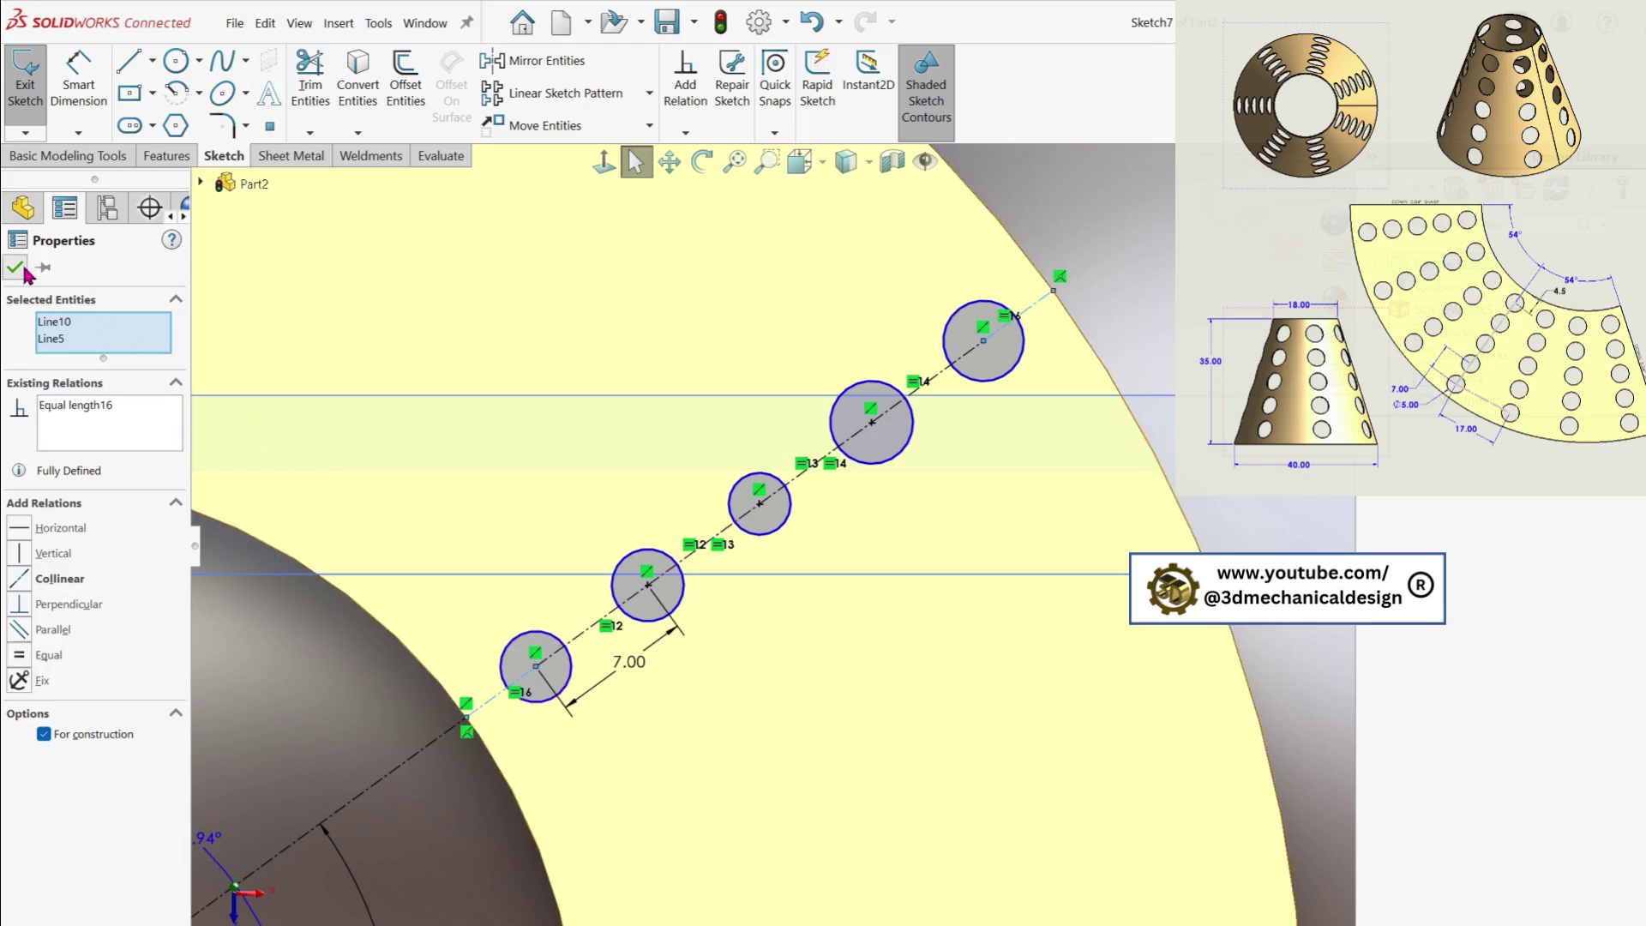
key(Escape)
Make all five circles equal in size with an Equal relation
click(546, 647)
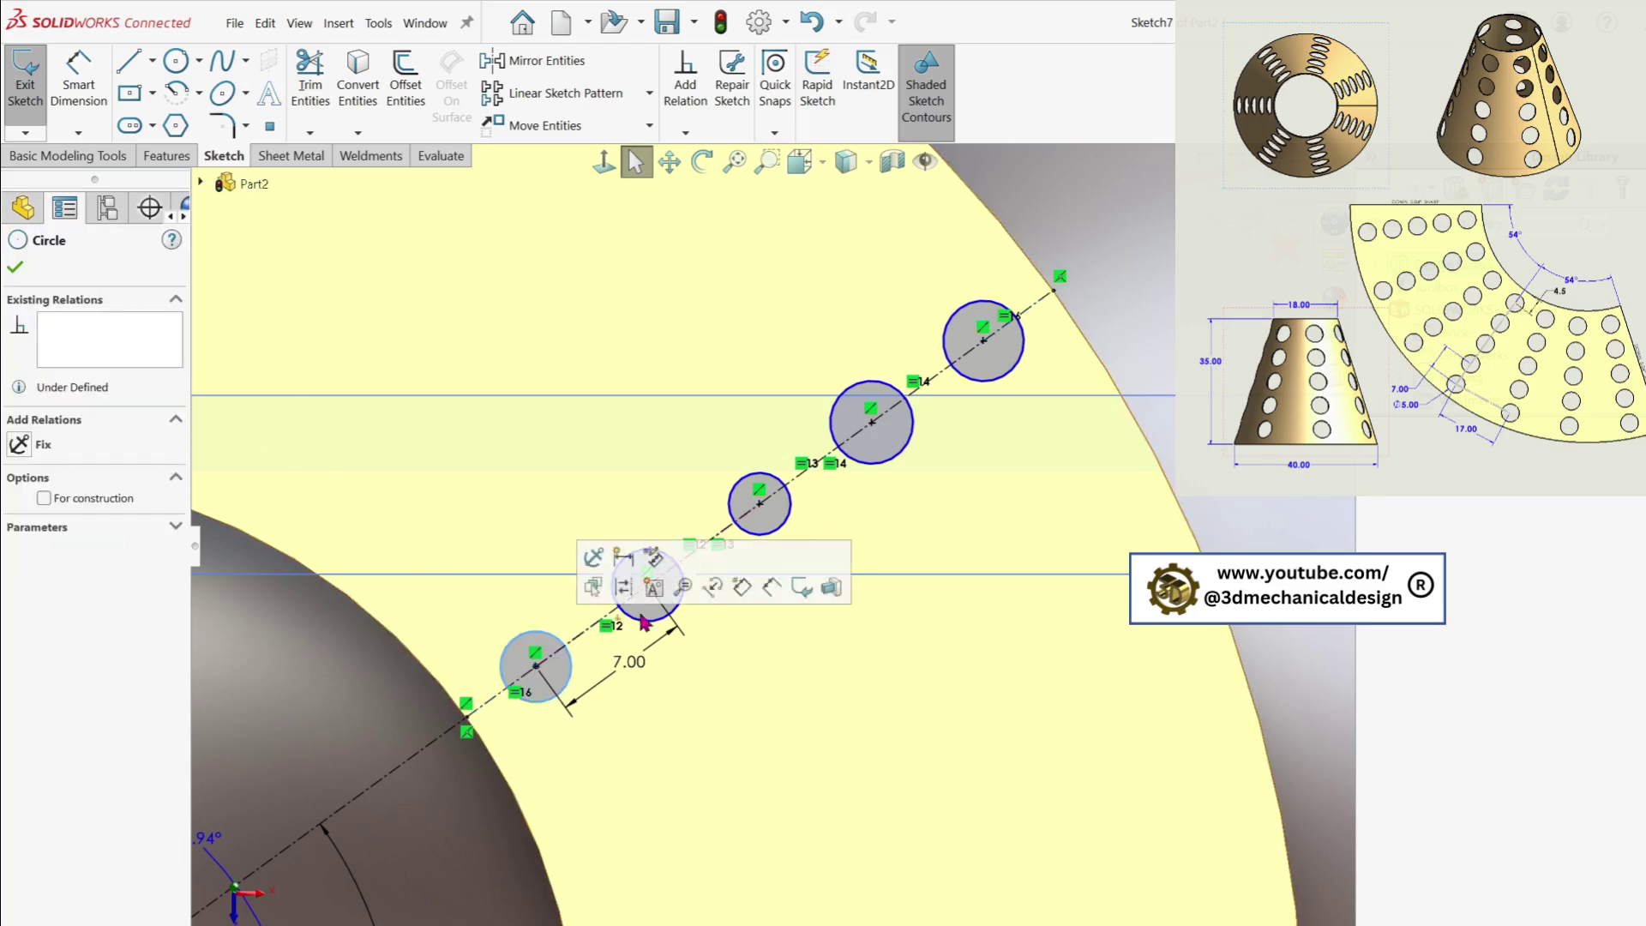
ctrl+click(667, 559)
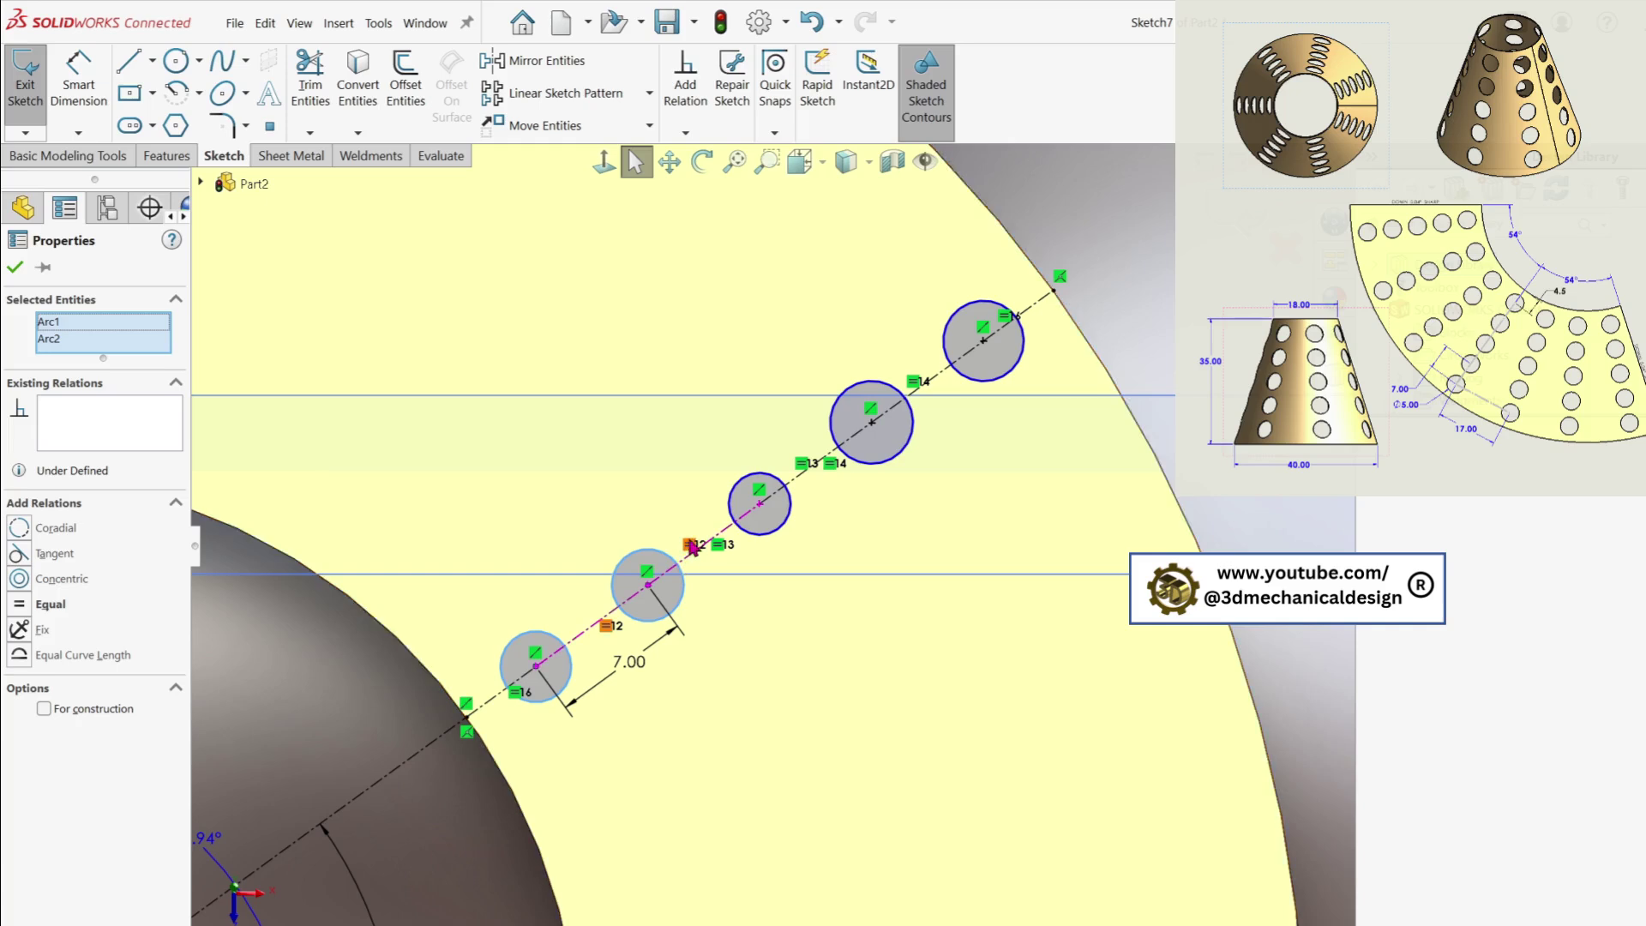
ctrl+click(739, 477)
ctrl+click(831, 411)
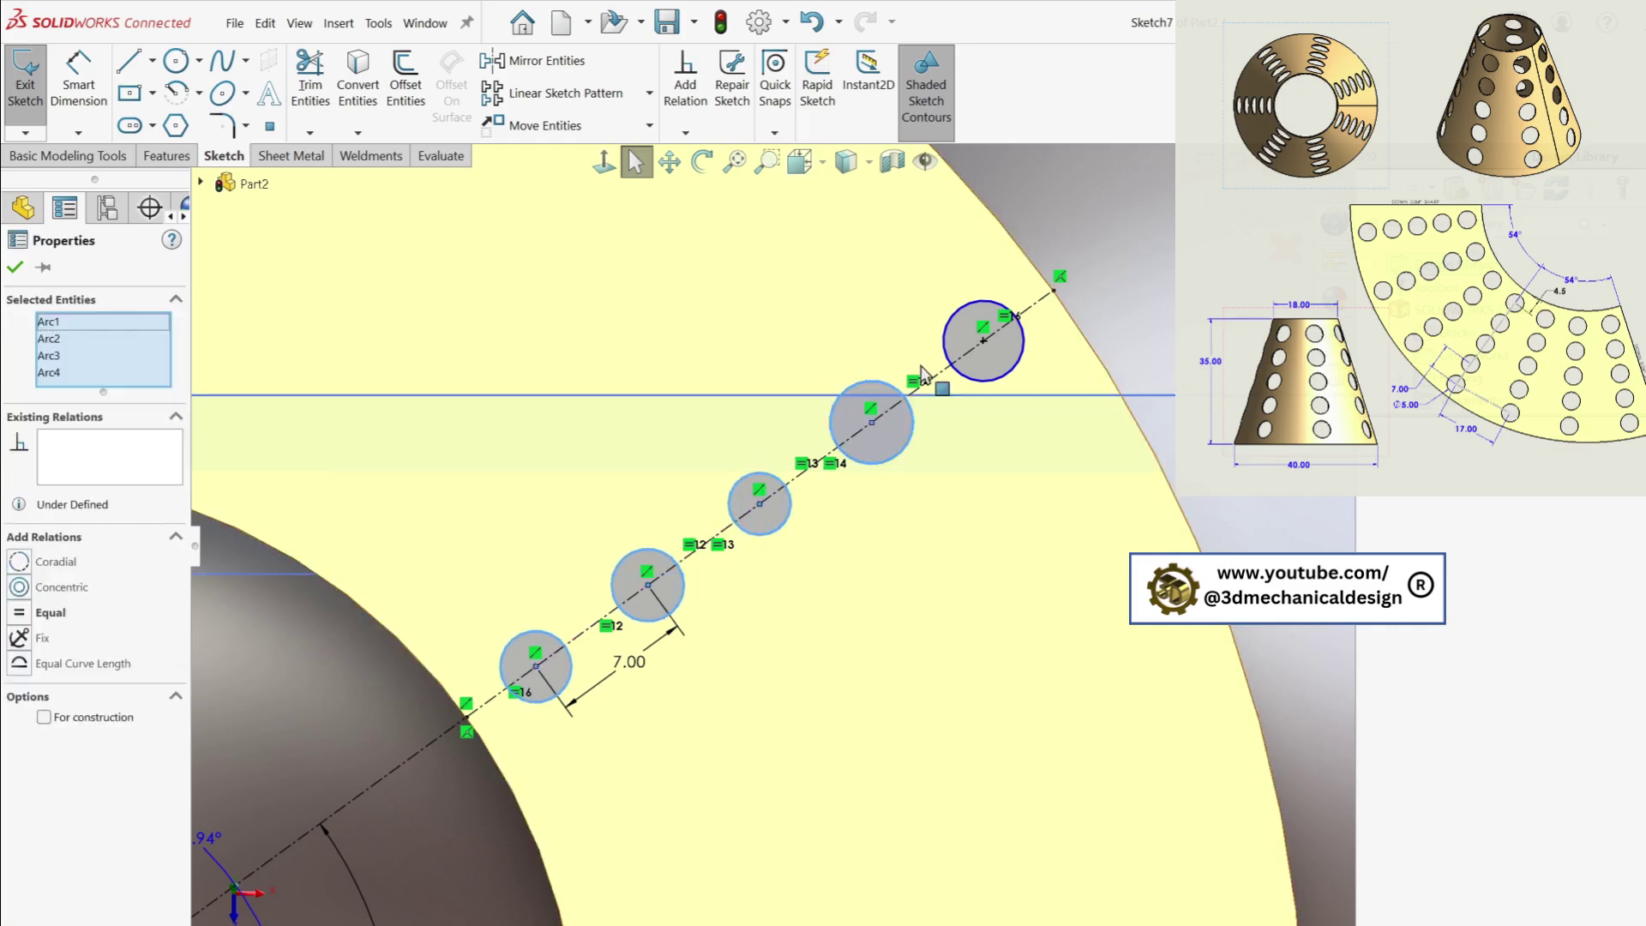
ctrl+click(945, 352)
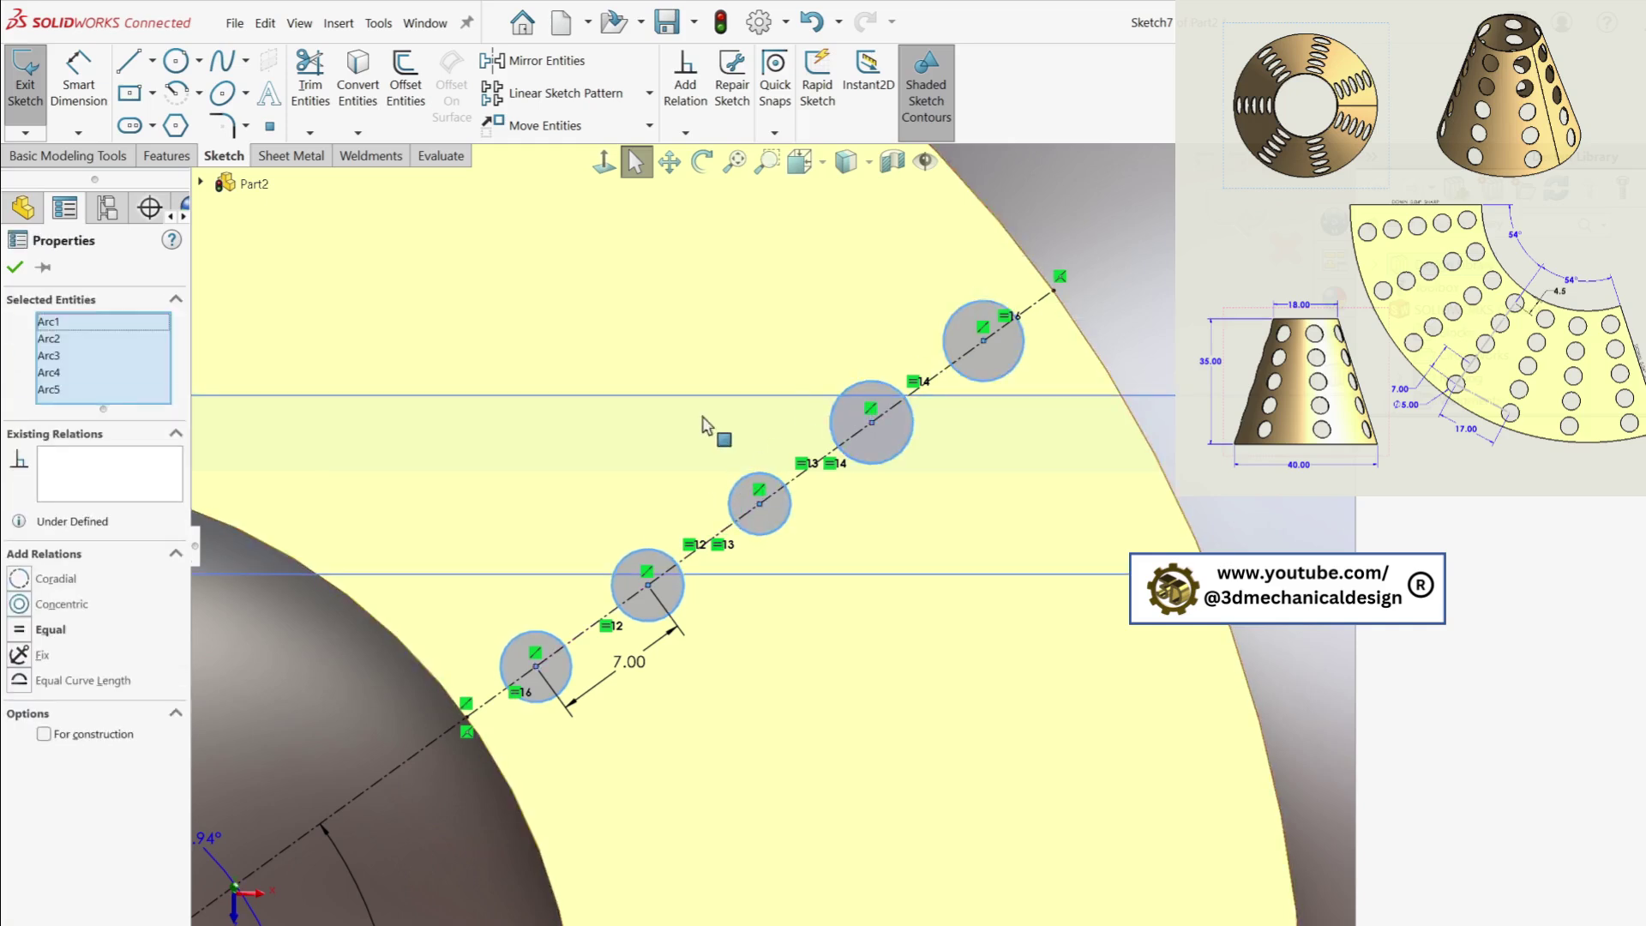
click(19, 631)
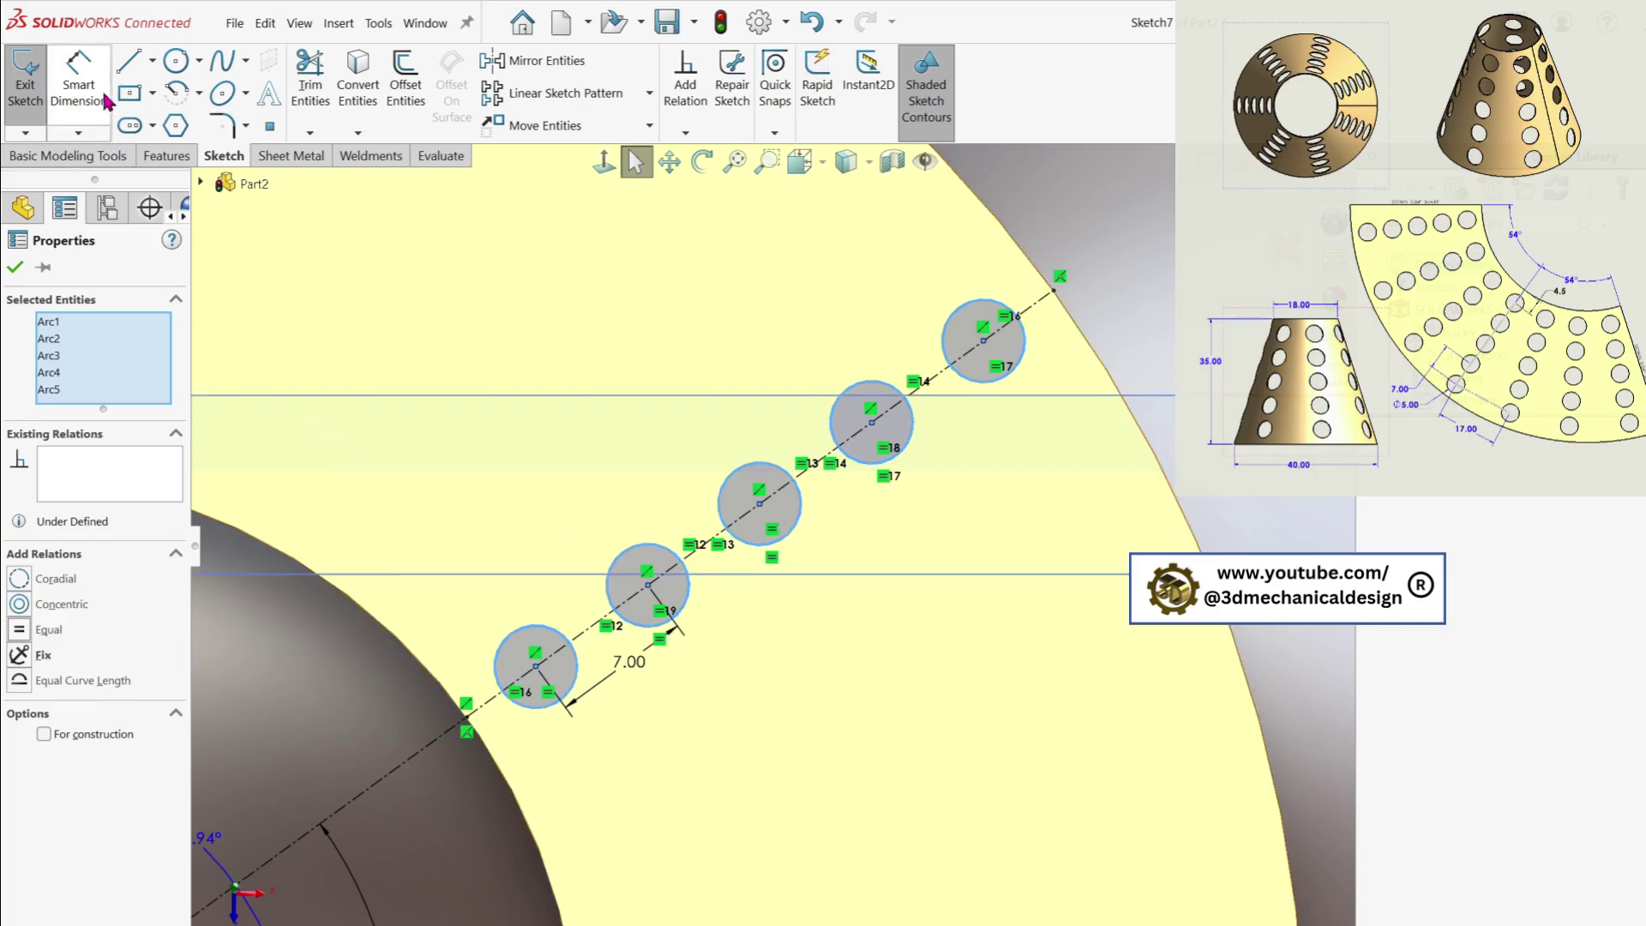
Dimension one circle's diameter to Ø5.00
key(s)
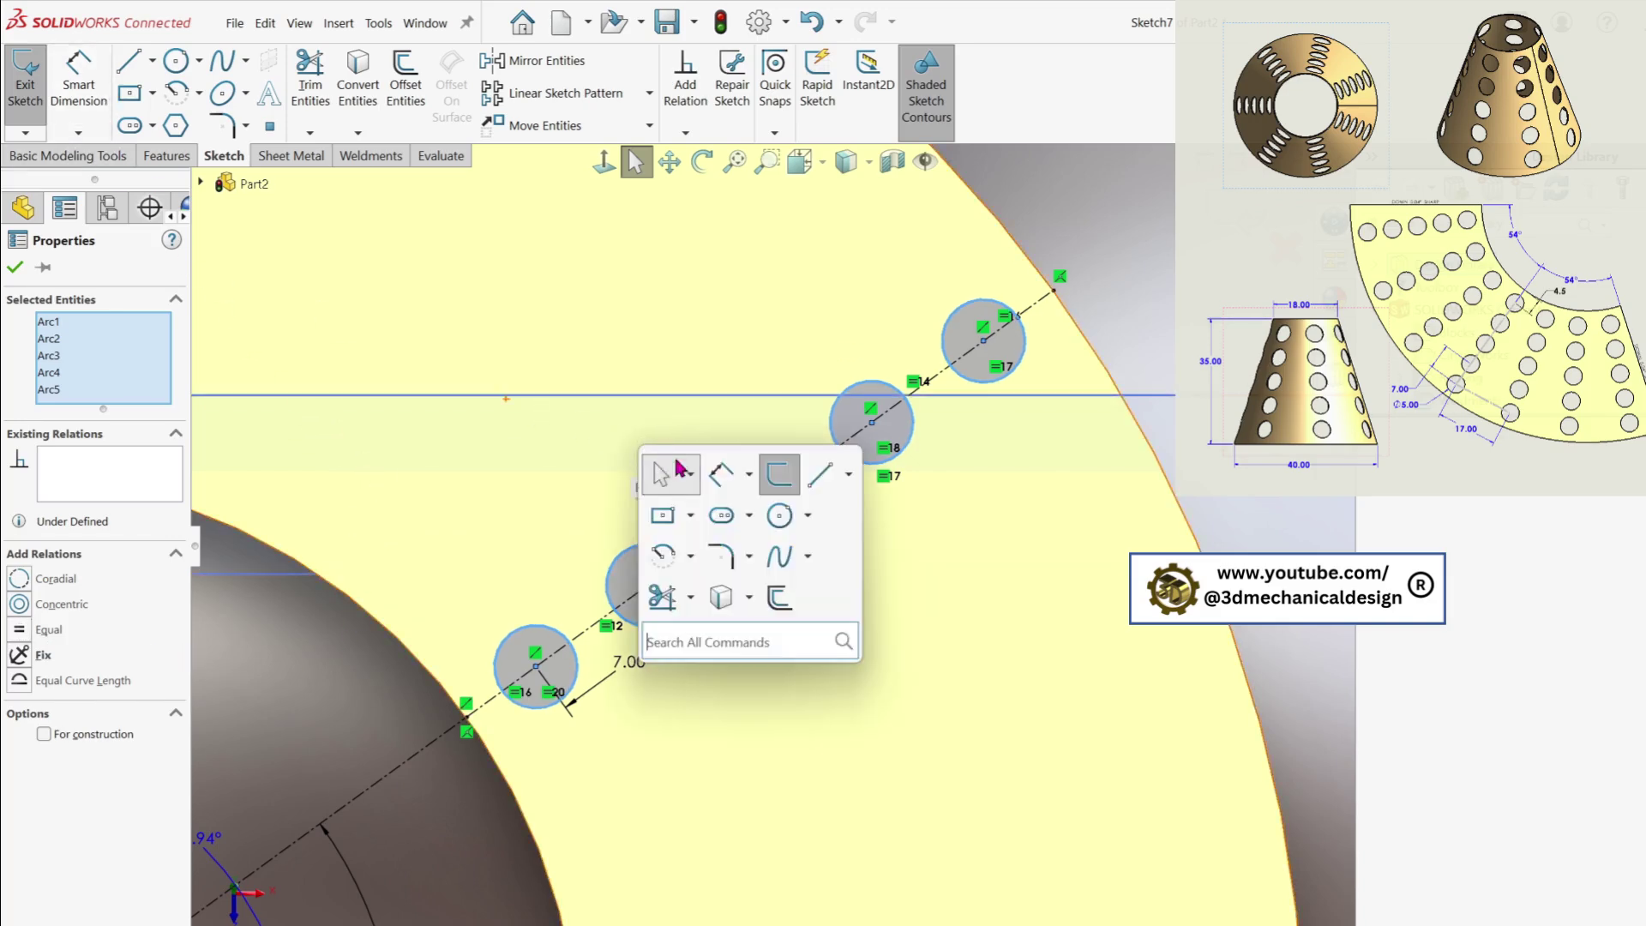
click(722, 476)
click(685, 608)
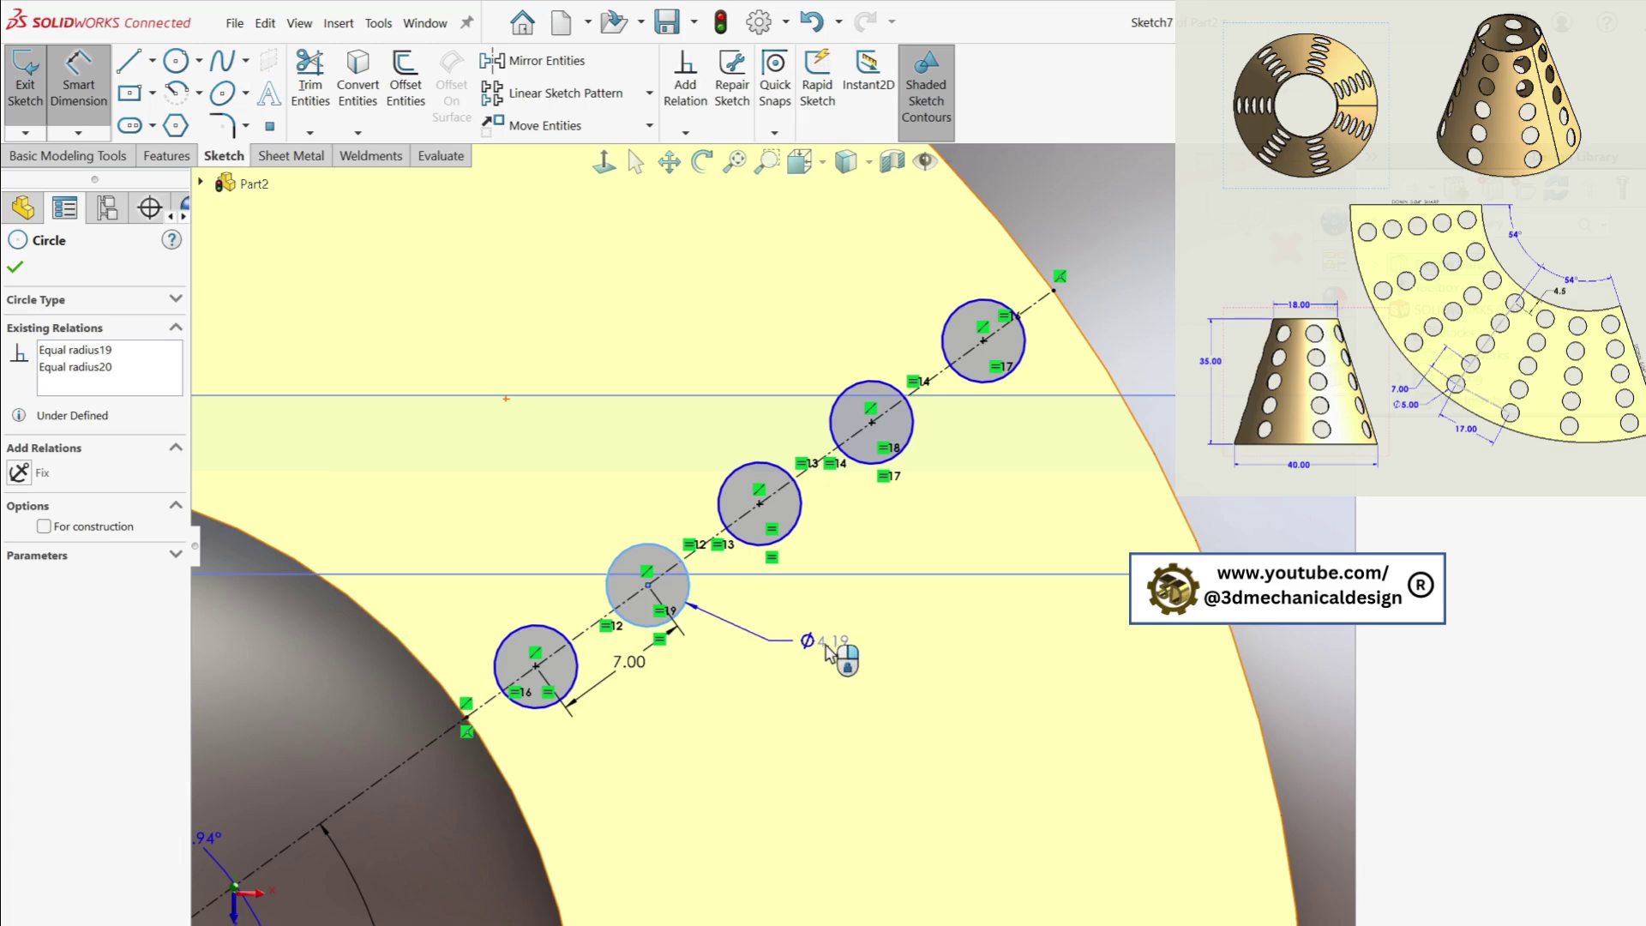
click(830, 651)
text(5)
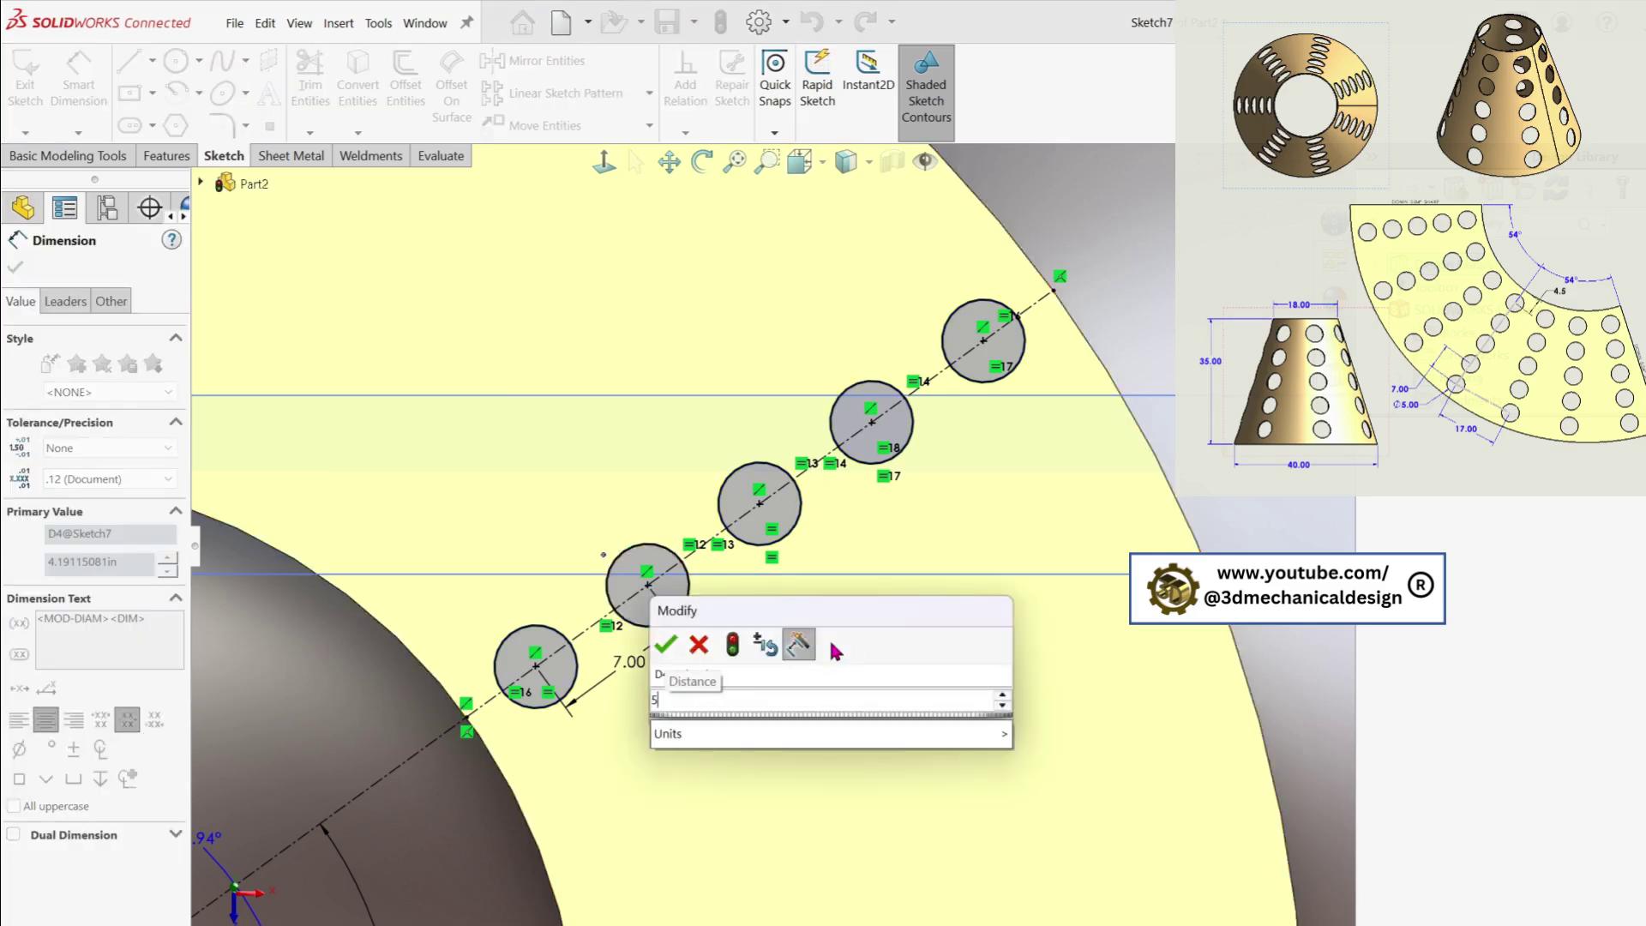
click(678, 654)
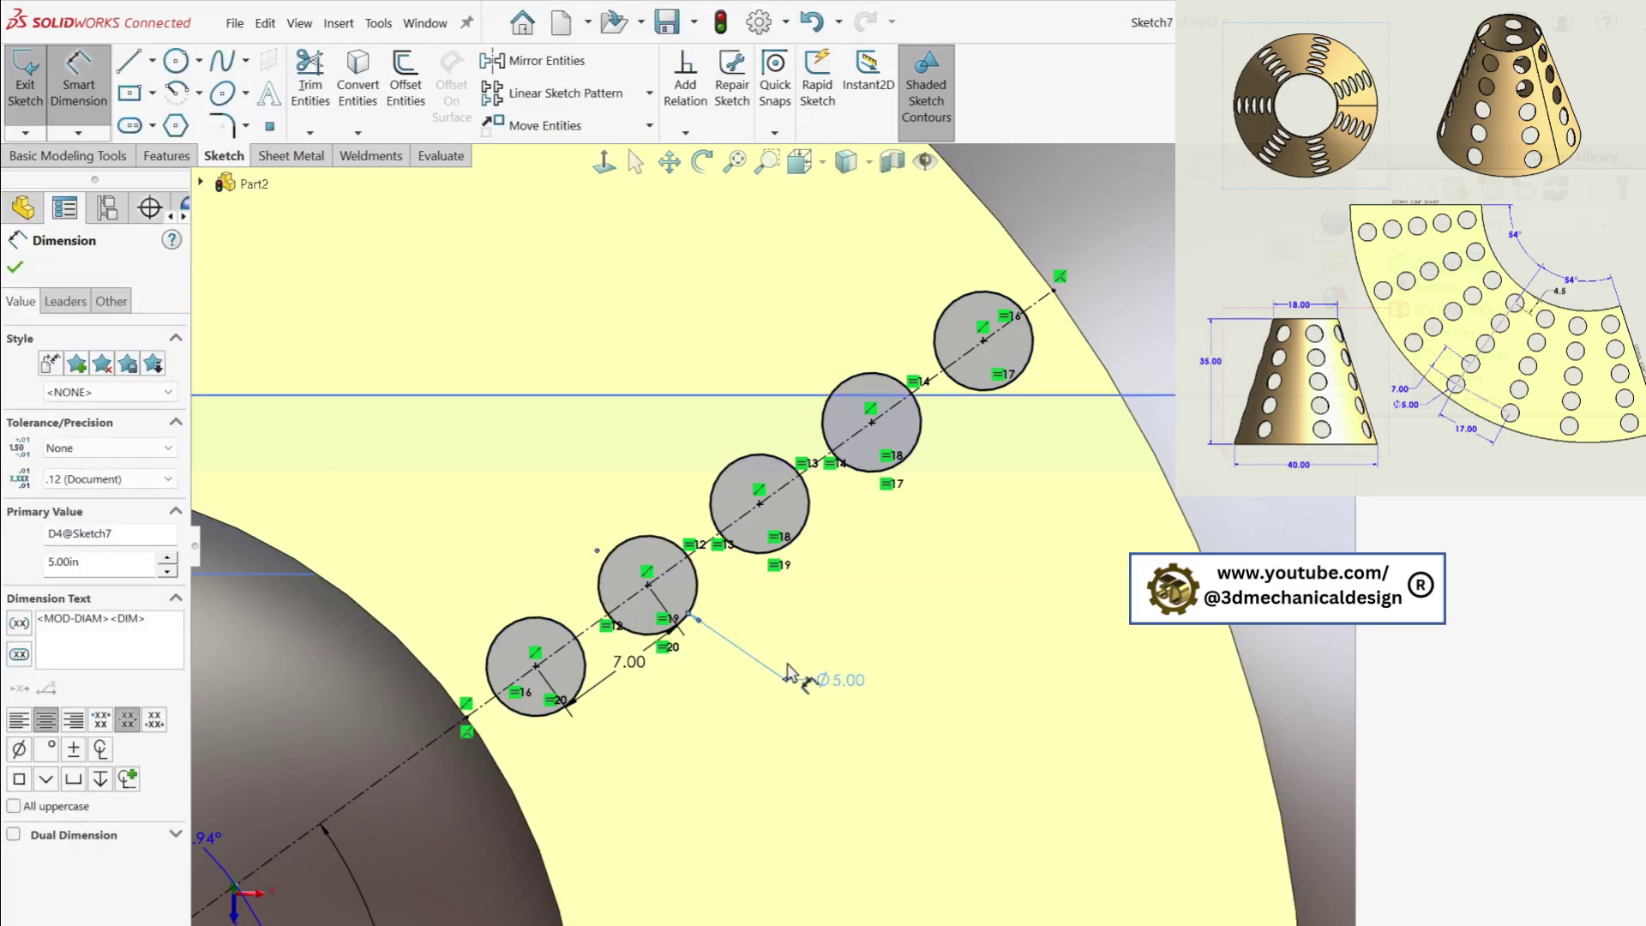
scroll(926, 662, up, 3)
scroll(926, 661, up, 2)
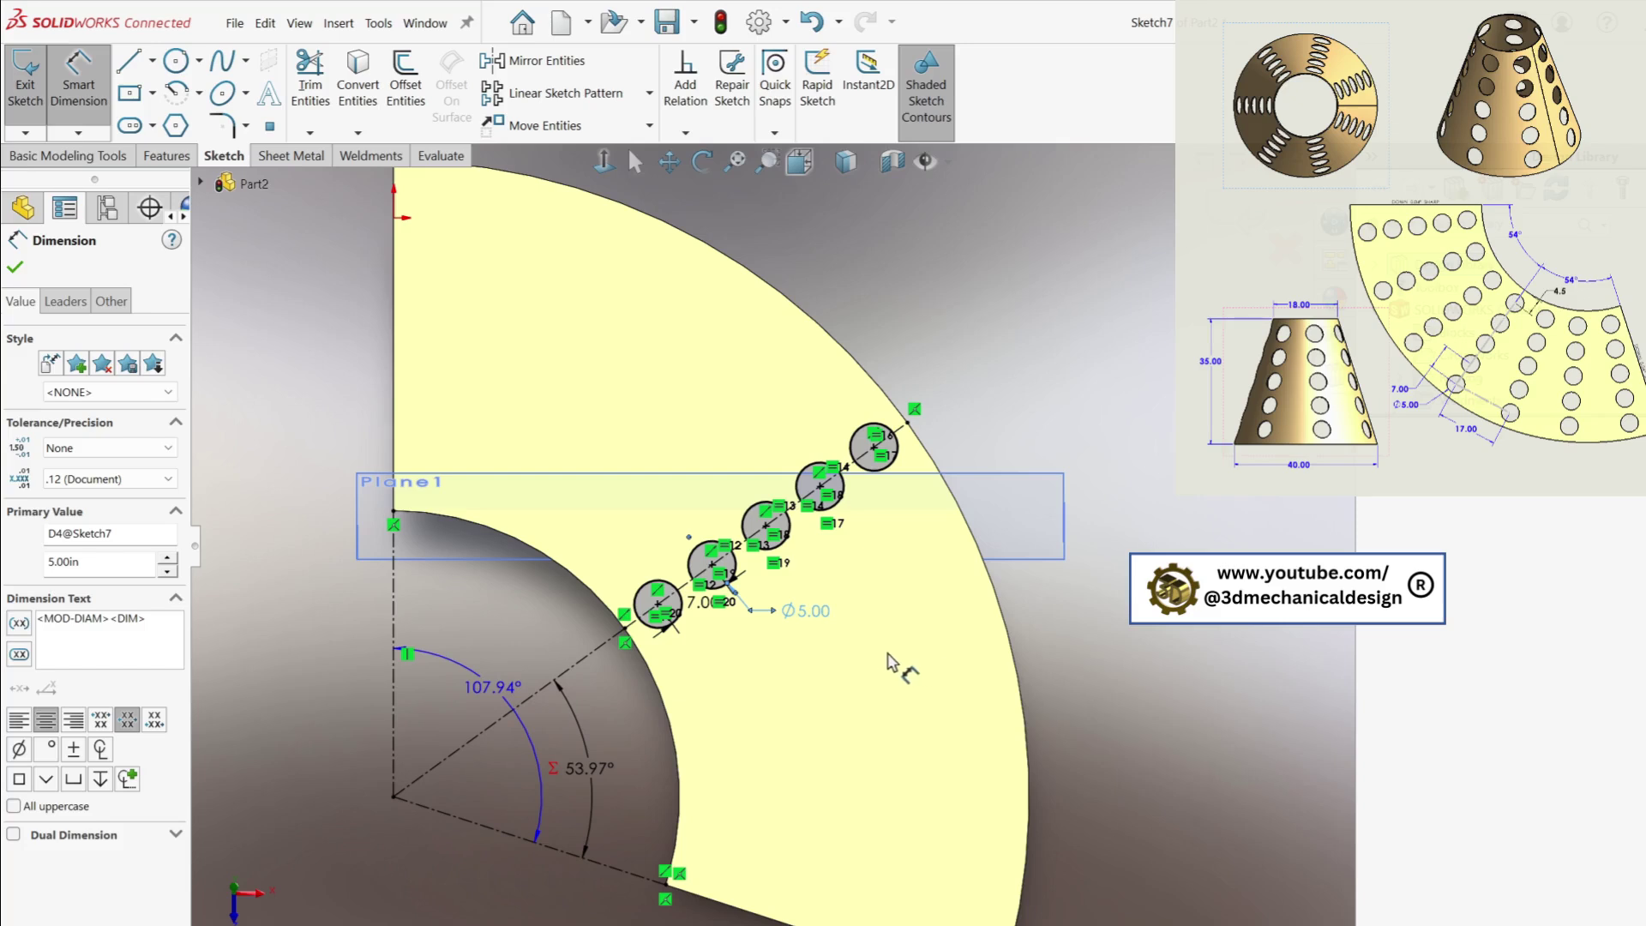
key(s)
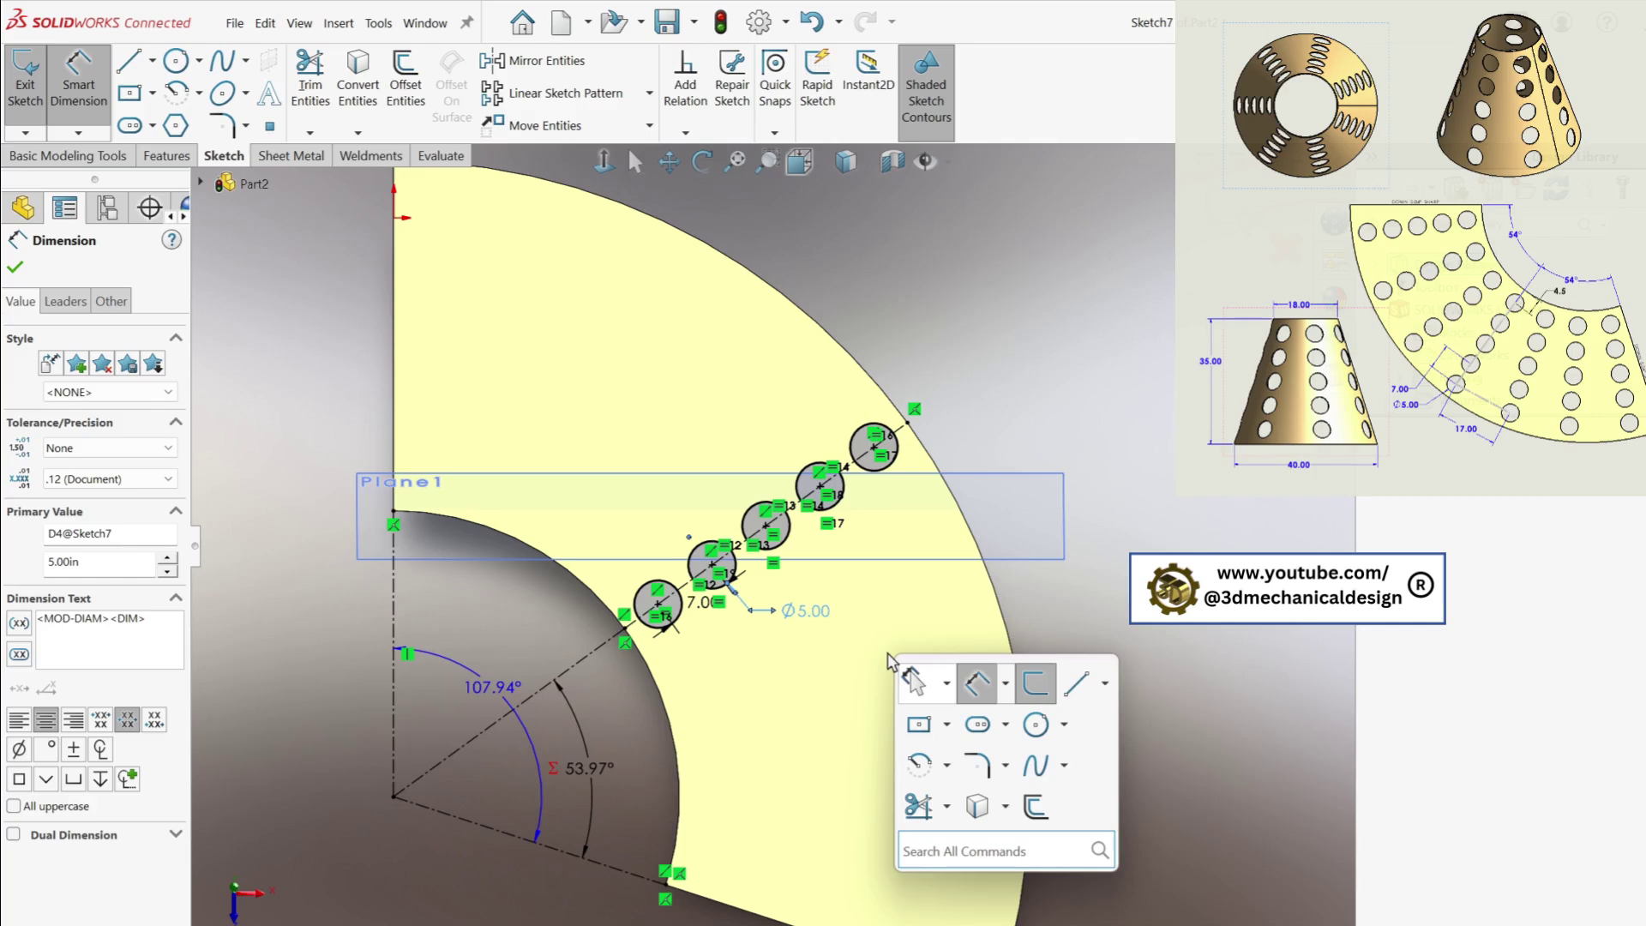
key(Escape)
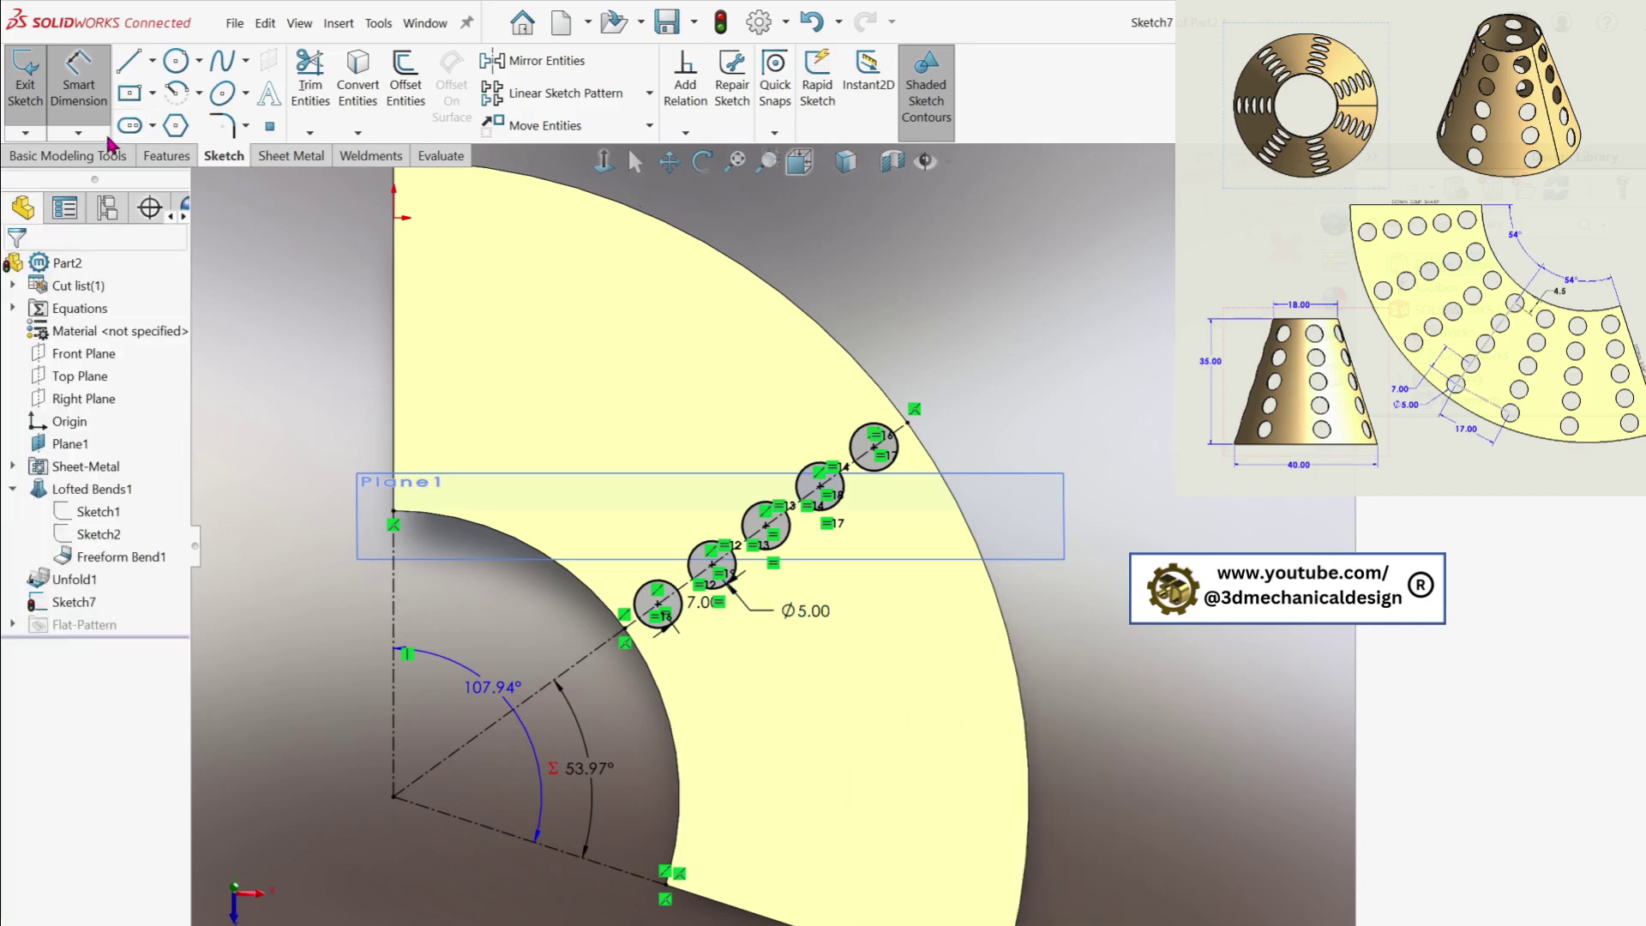
click(167, 156)
Cut the five circles through the sheet with an Extruded Cut ending Up To Next
click(306, 103)
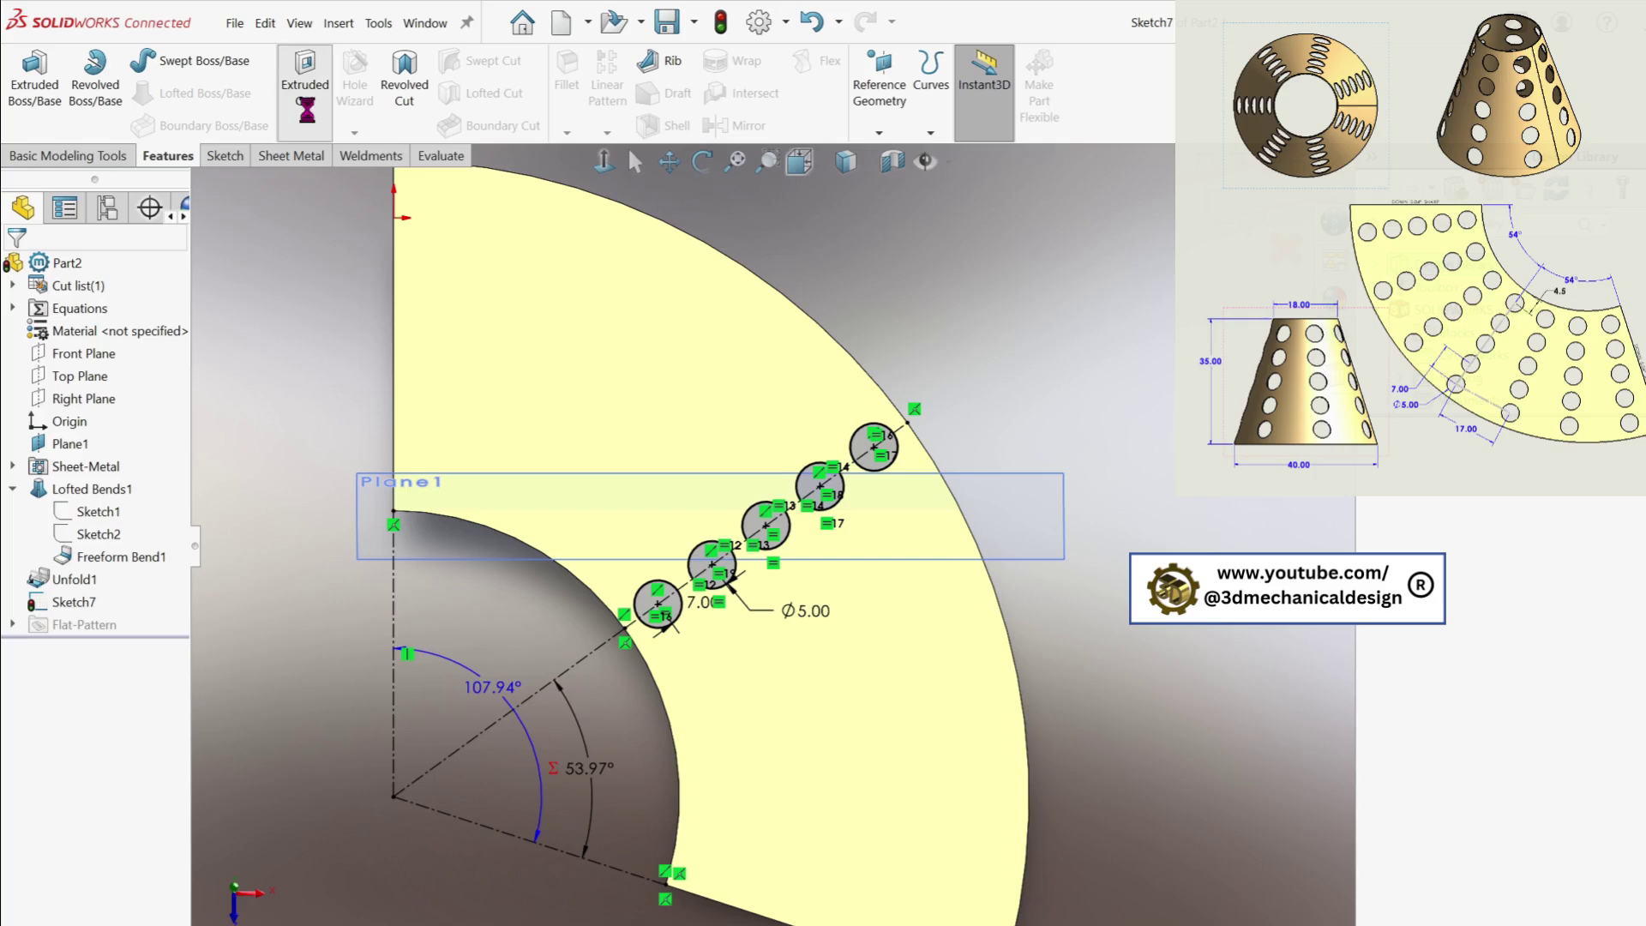
click(158, 378)
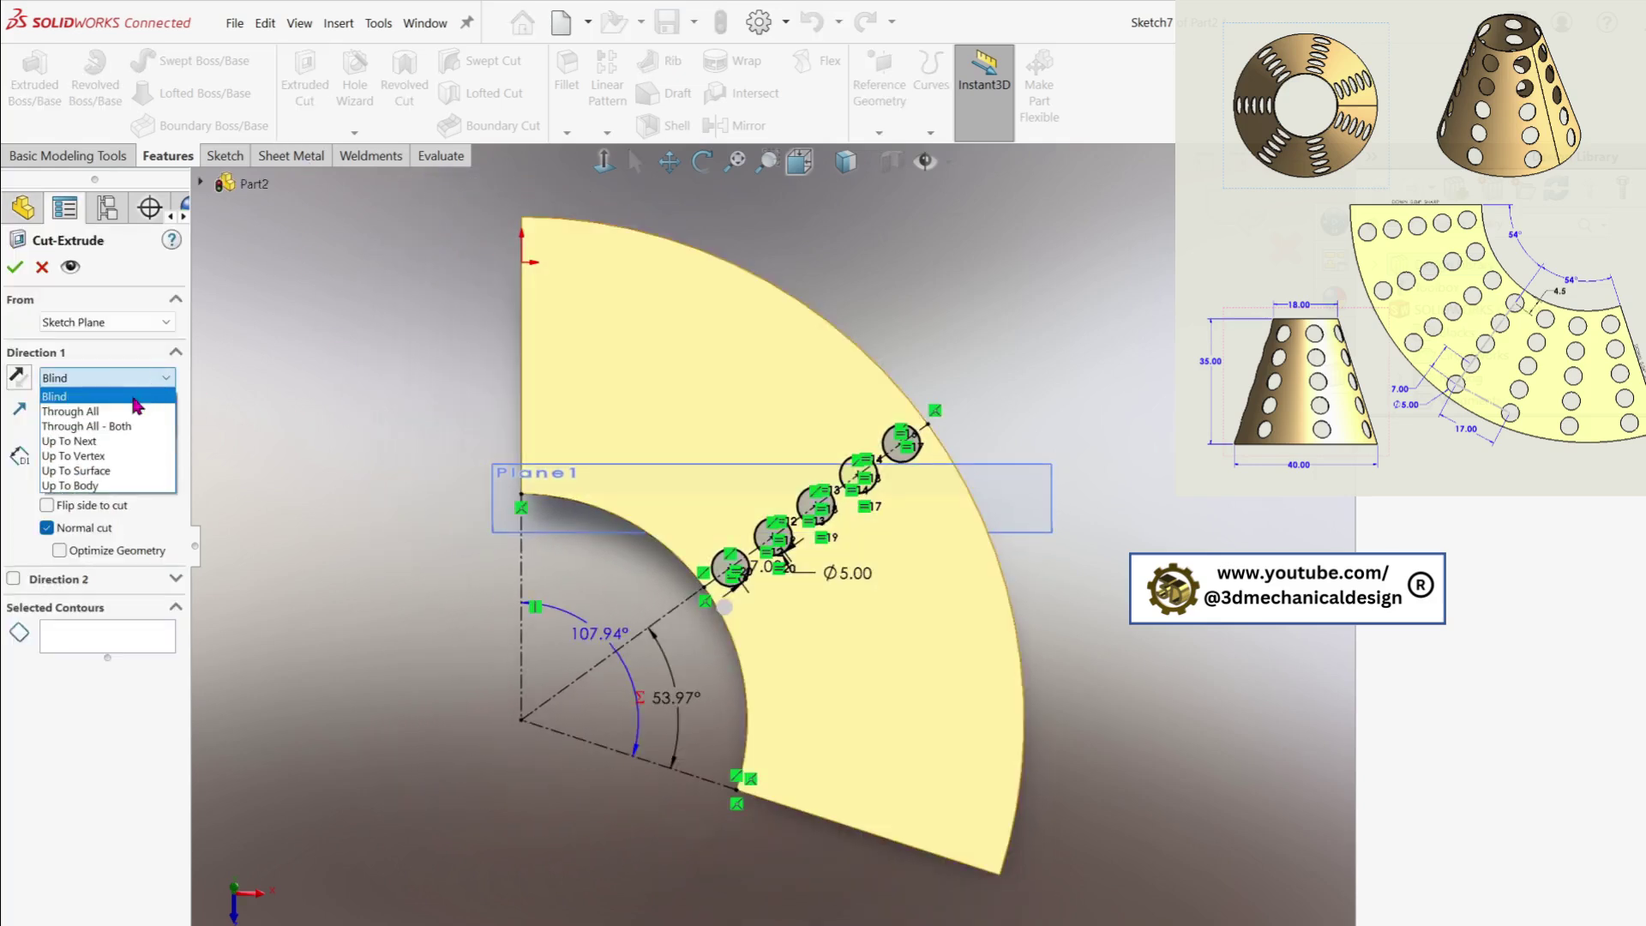
click(103, 442)
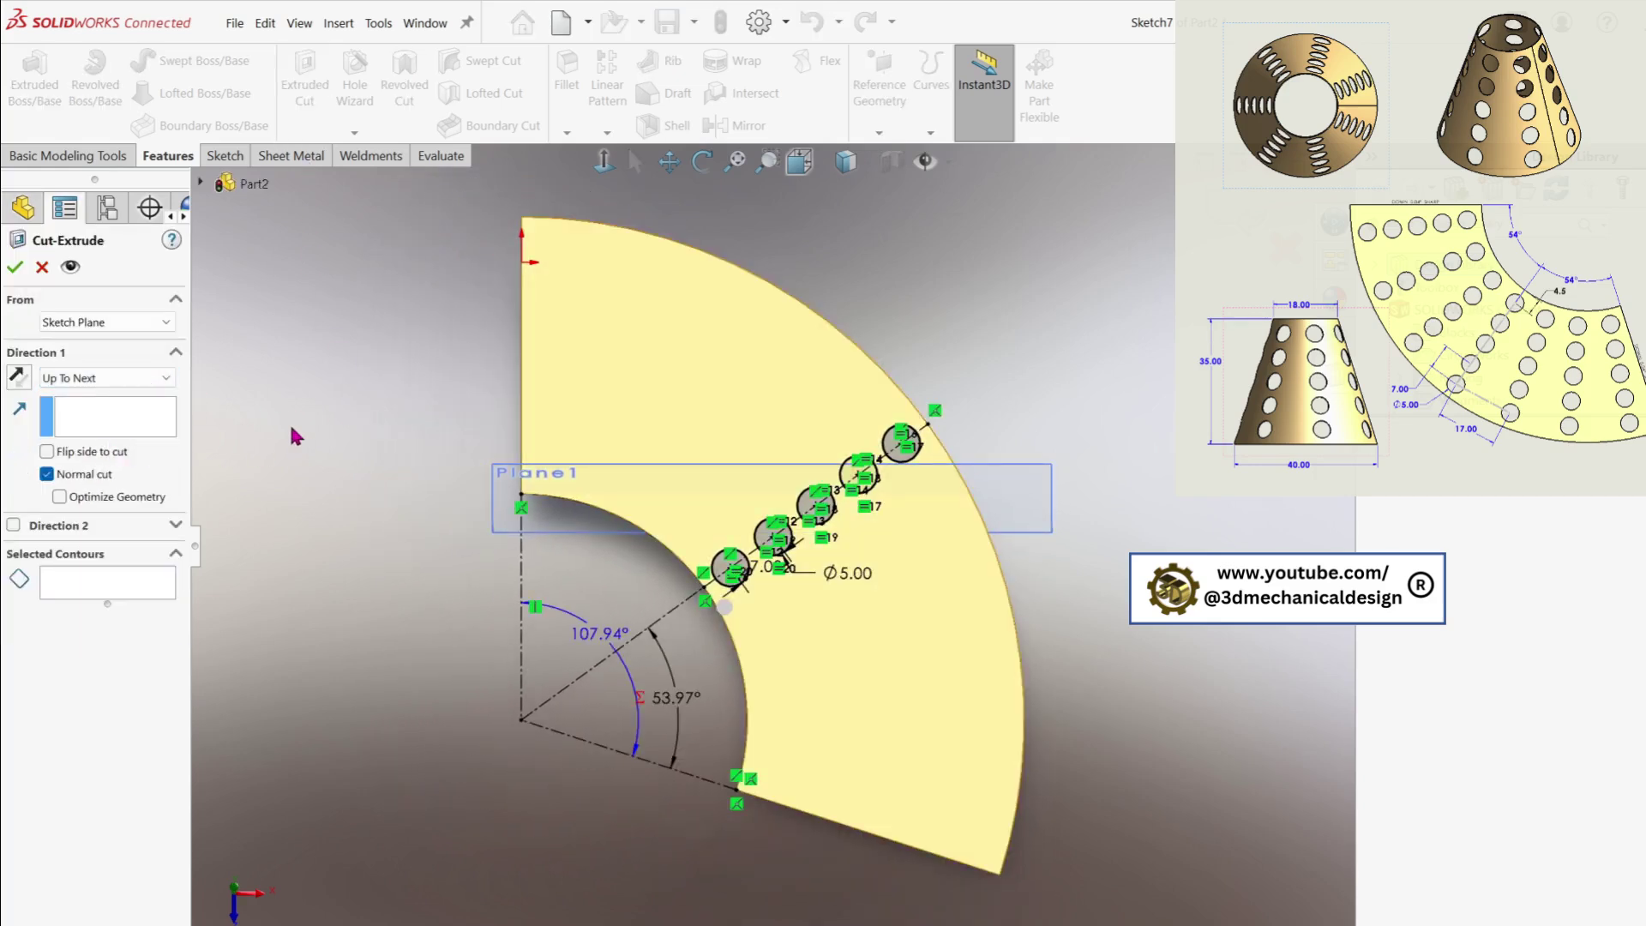
click(15, 266)
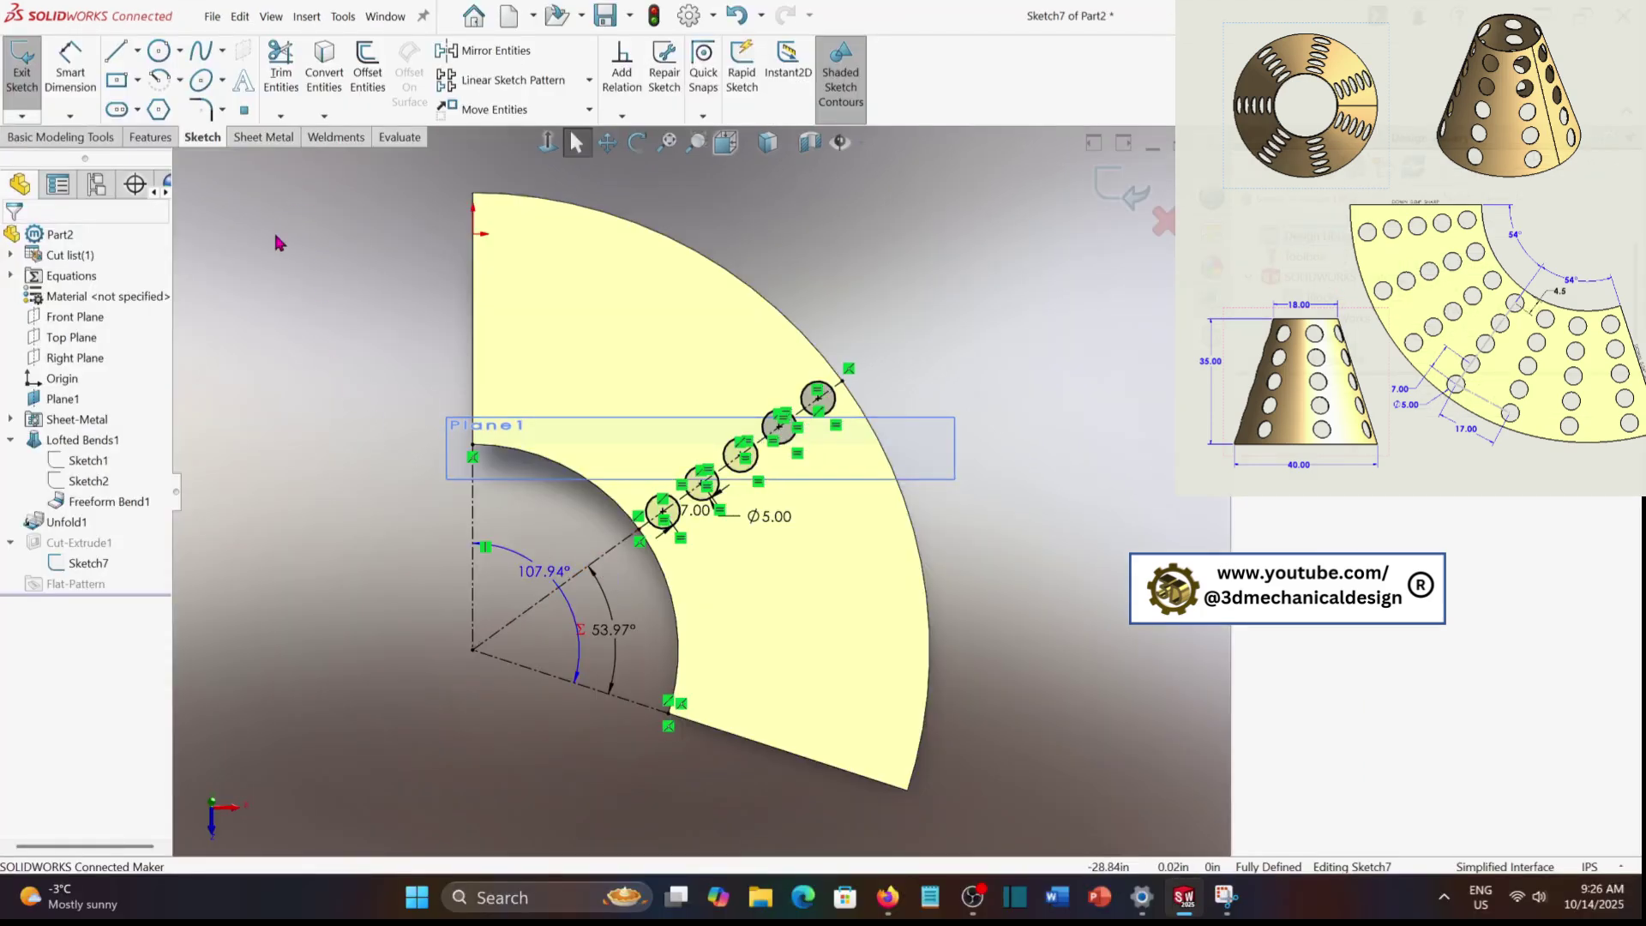
Add a construction circle from the origin to the outermost hole, then exit Sketch7
click(158, 50)
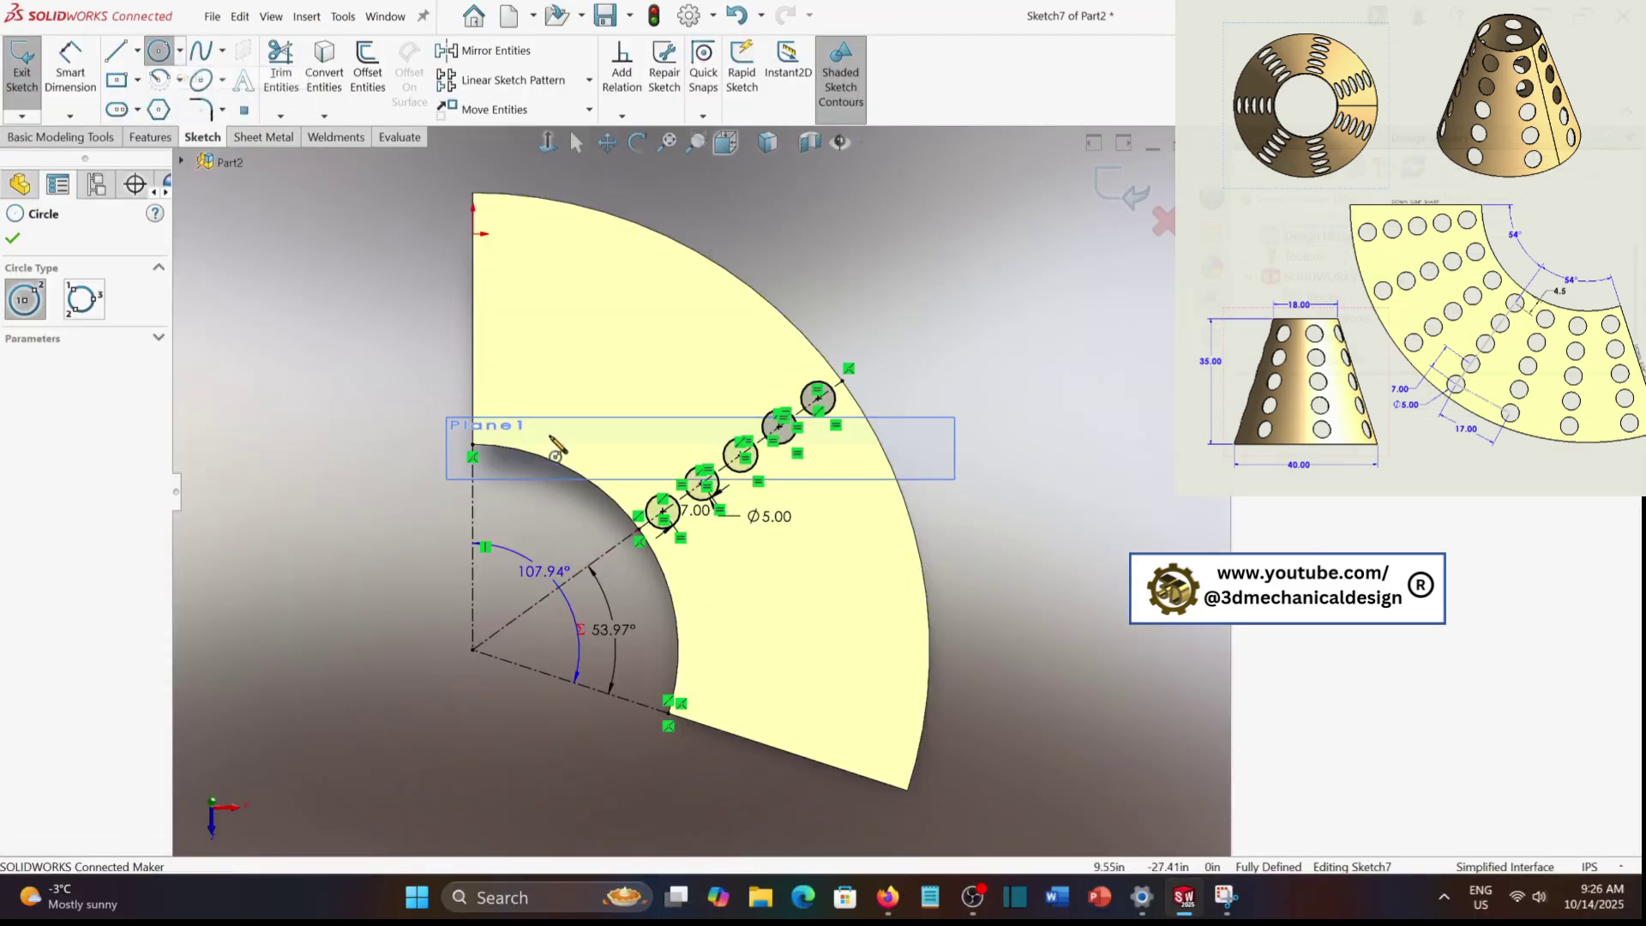
click(473, 652)
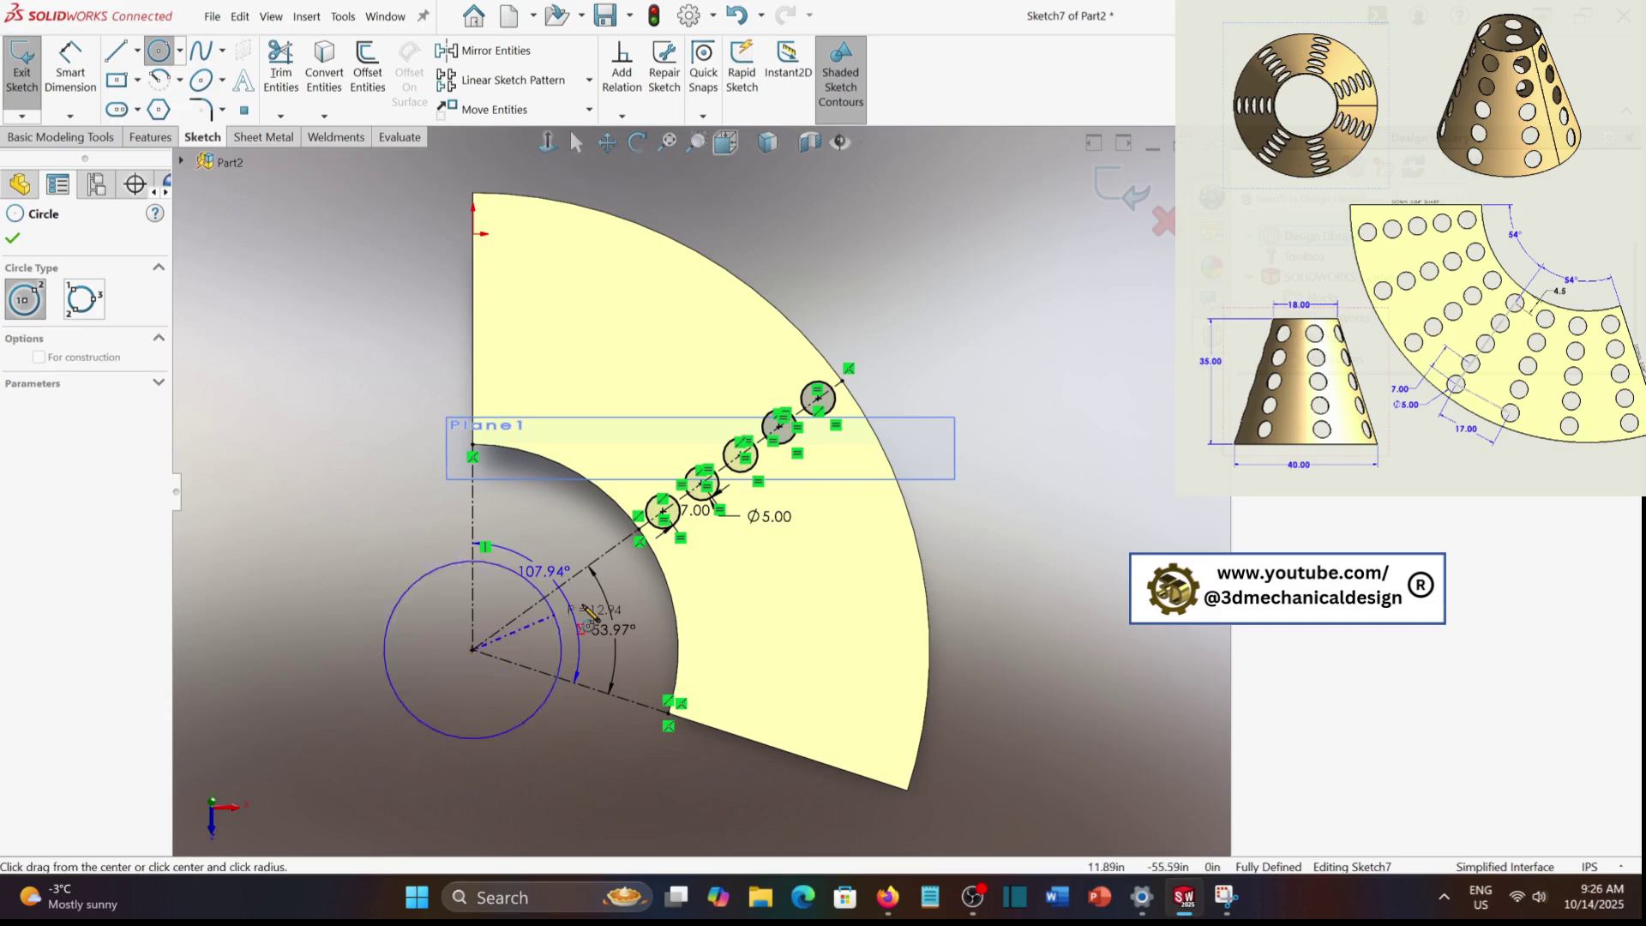
click(819, 403)
key(Escape)
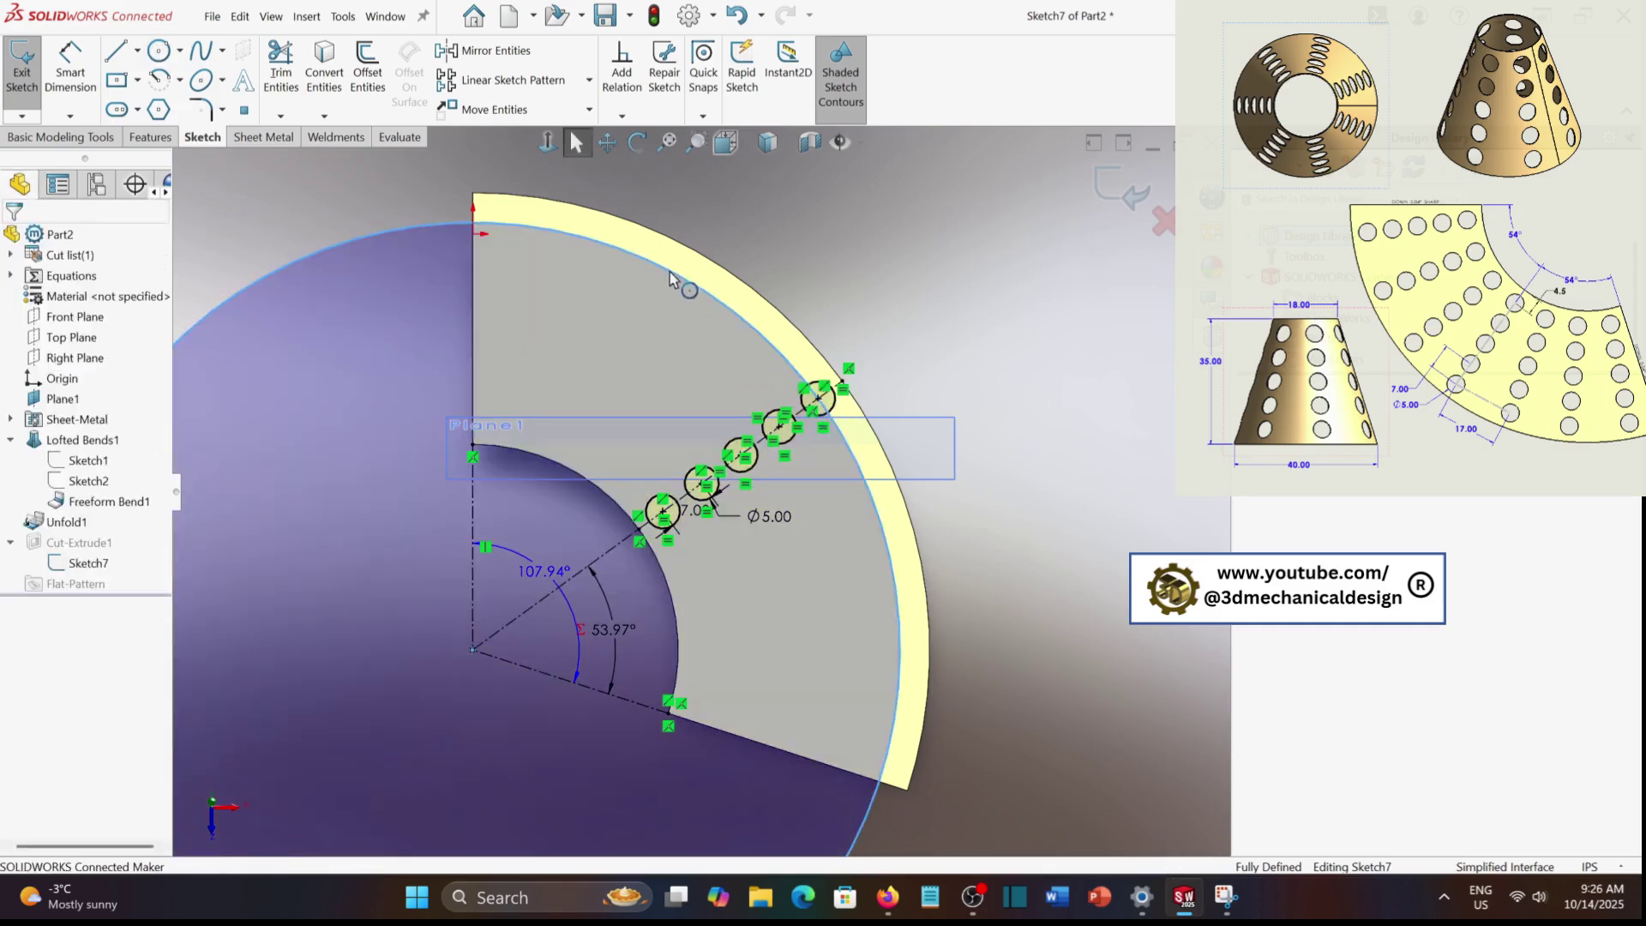
click(671, 278)
click(40, 449)
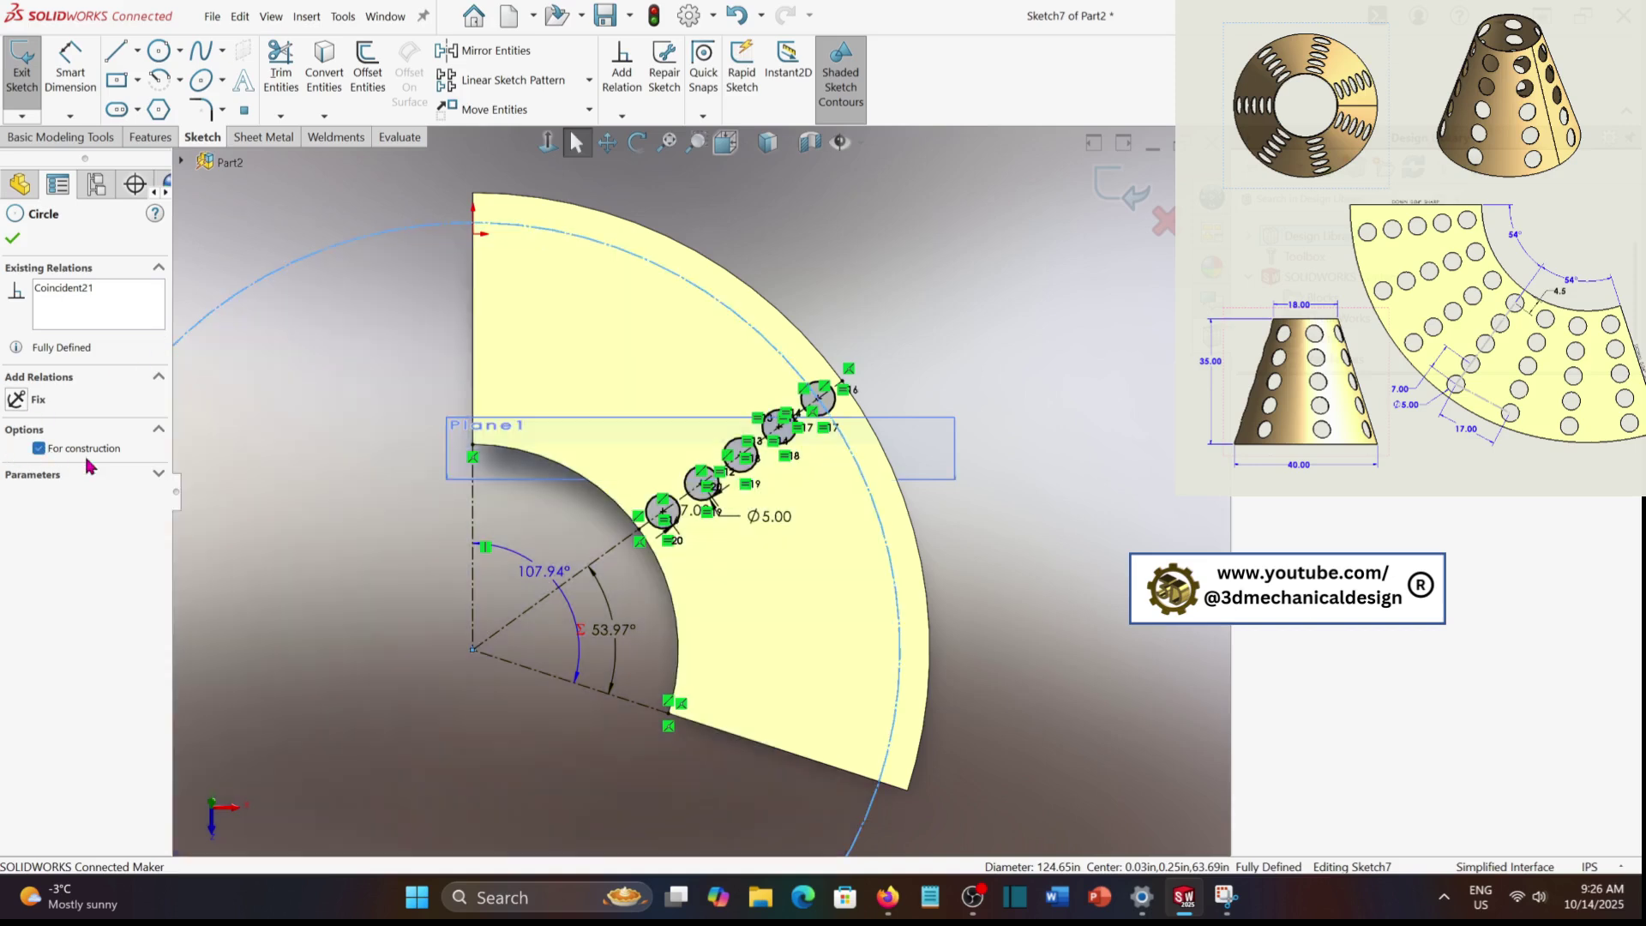
click(13, 238)
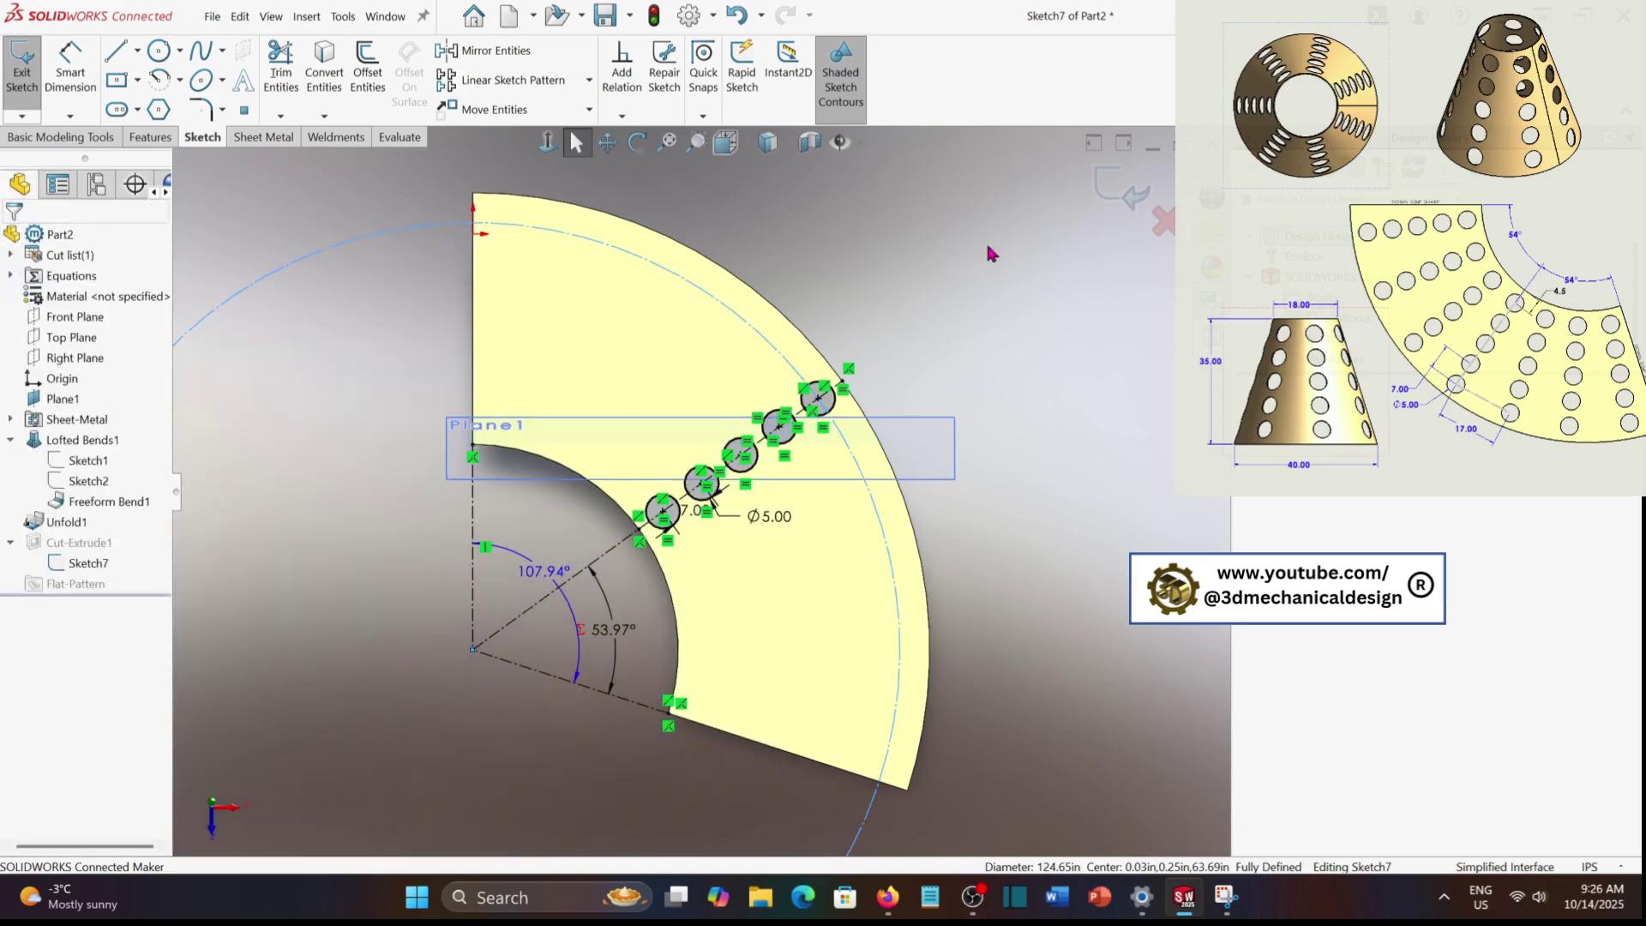
click(1118, 200)
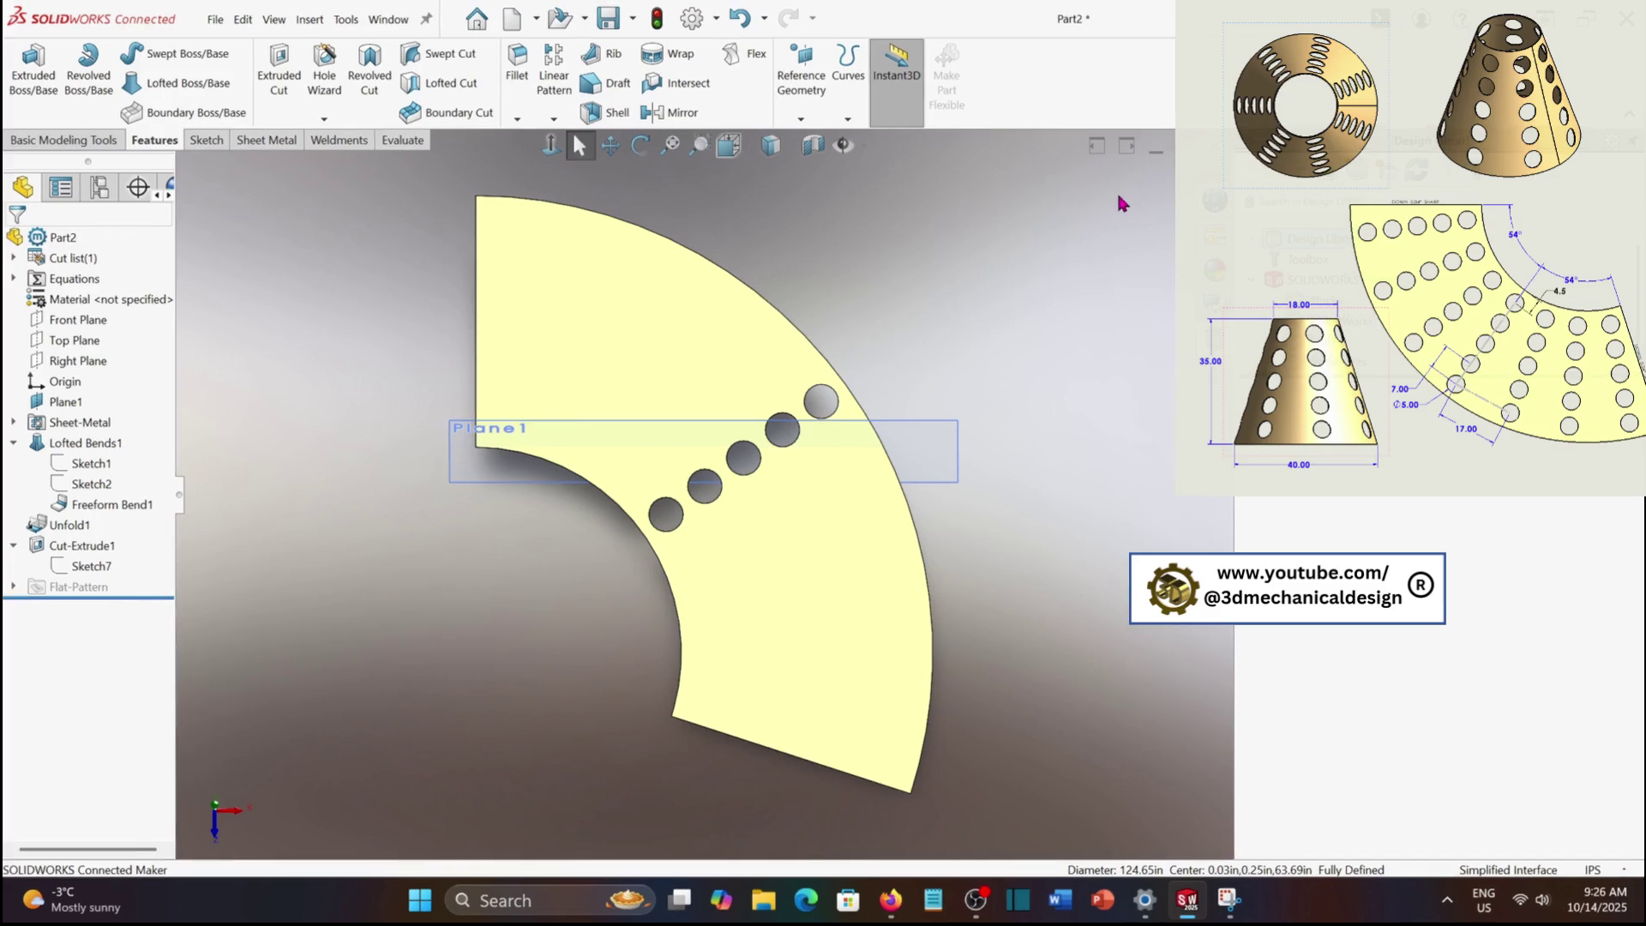
Start a curve-driven pattern of Cut-Extrude1 along the dash-dot arc Arc6@Sketch7
click(82, 567)
key(Escape)
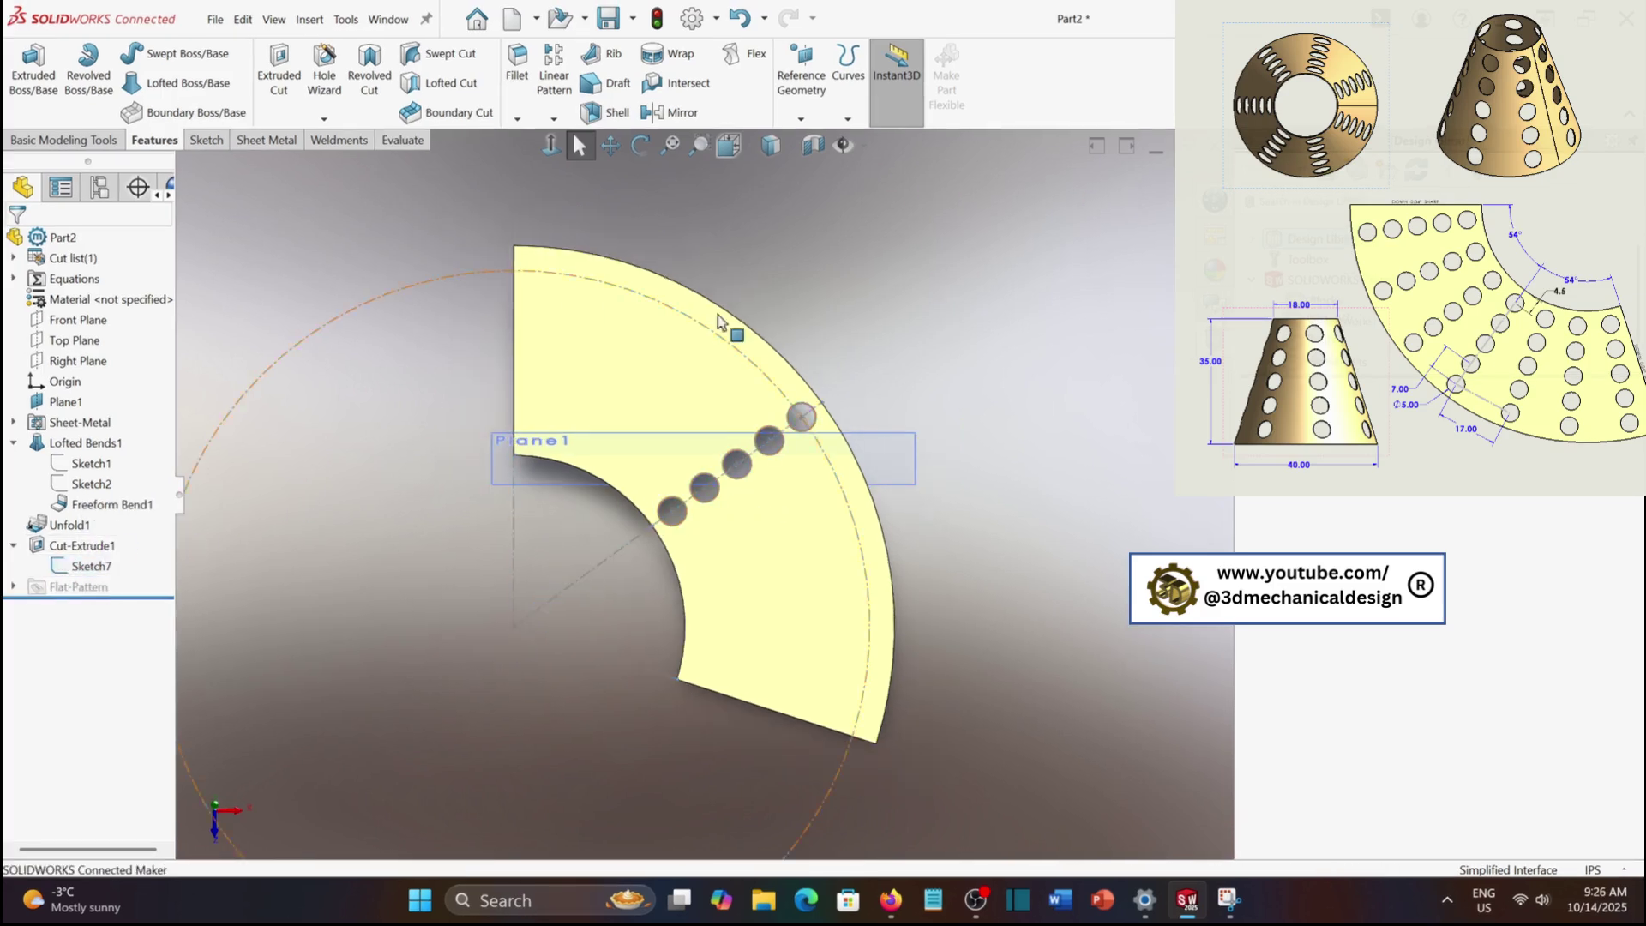
scroll(1063, 417, up, 1)
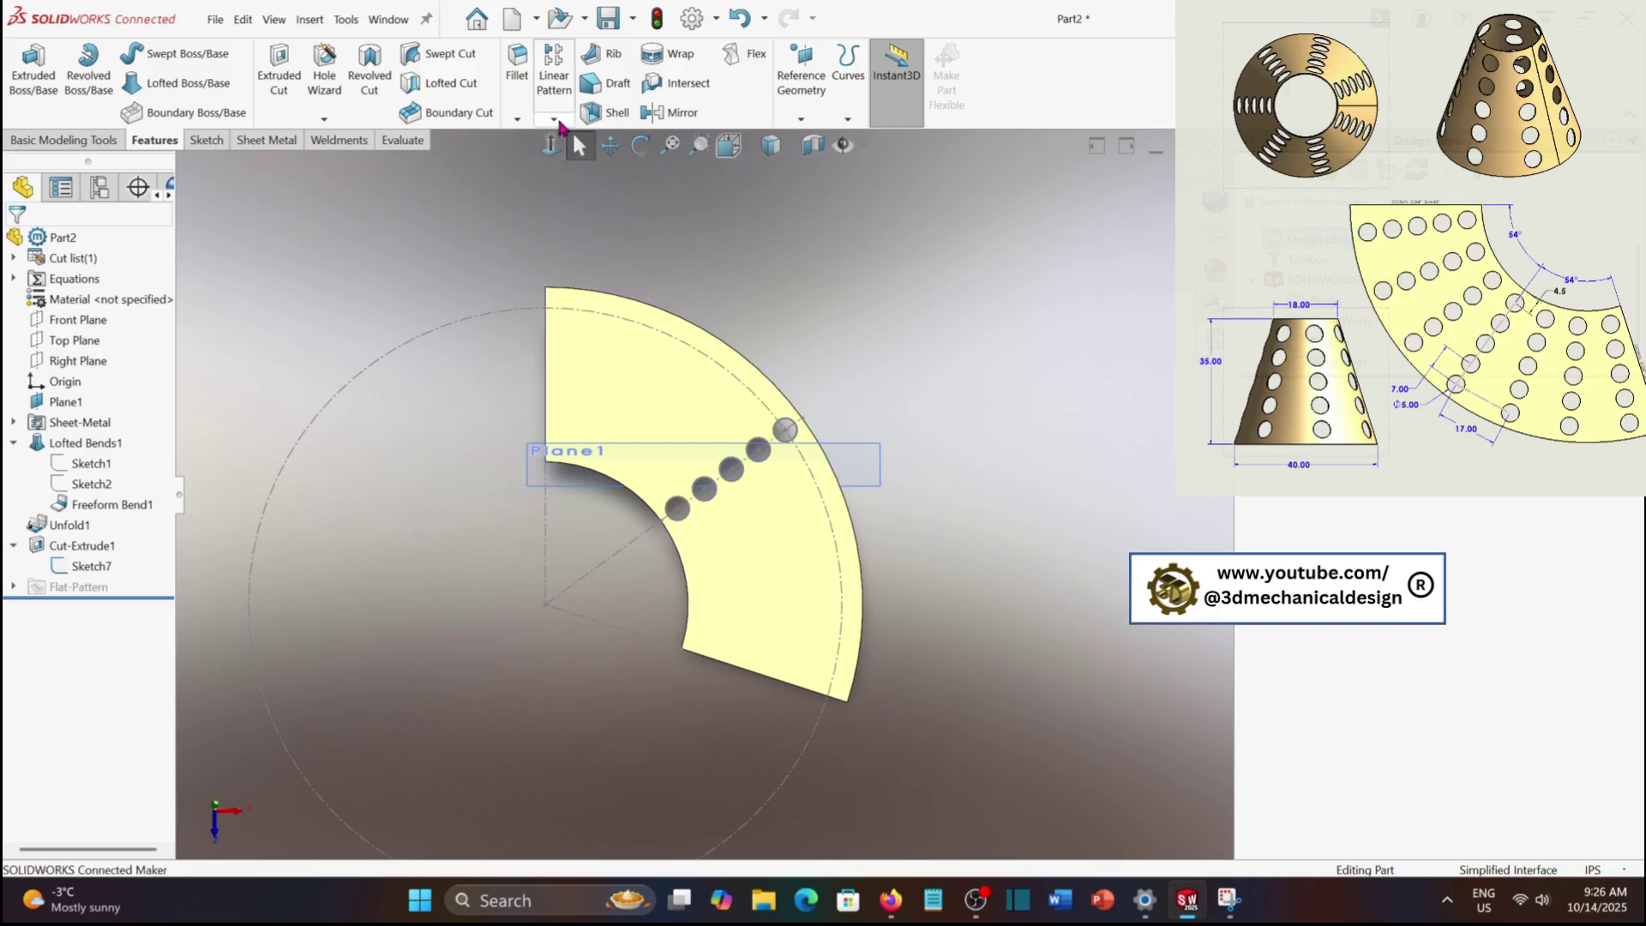
click(554, 120)
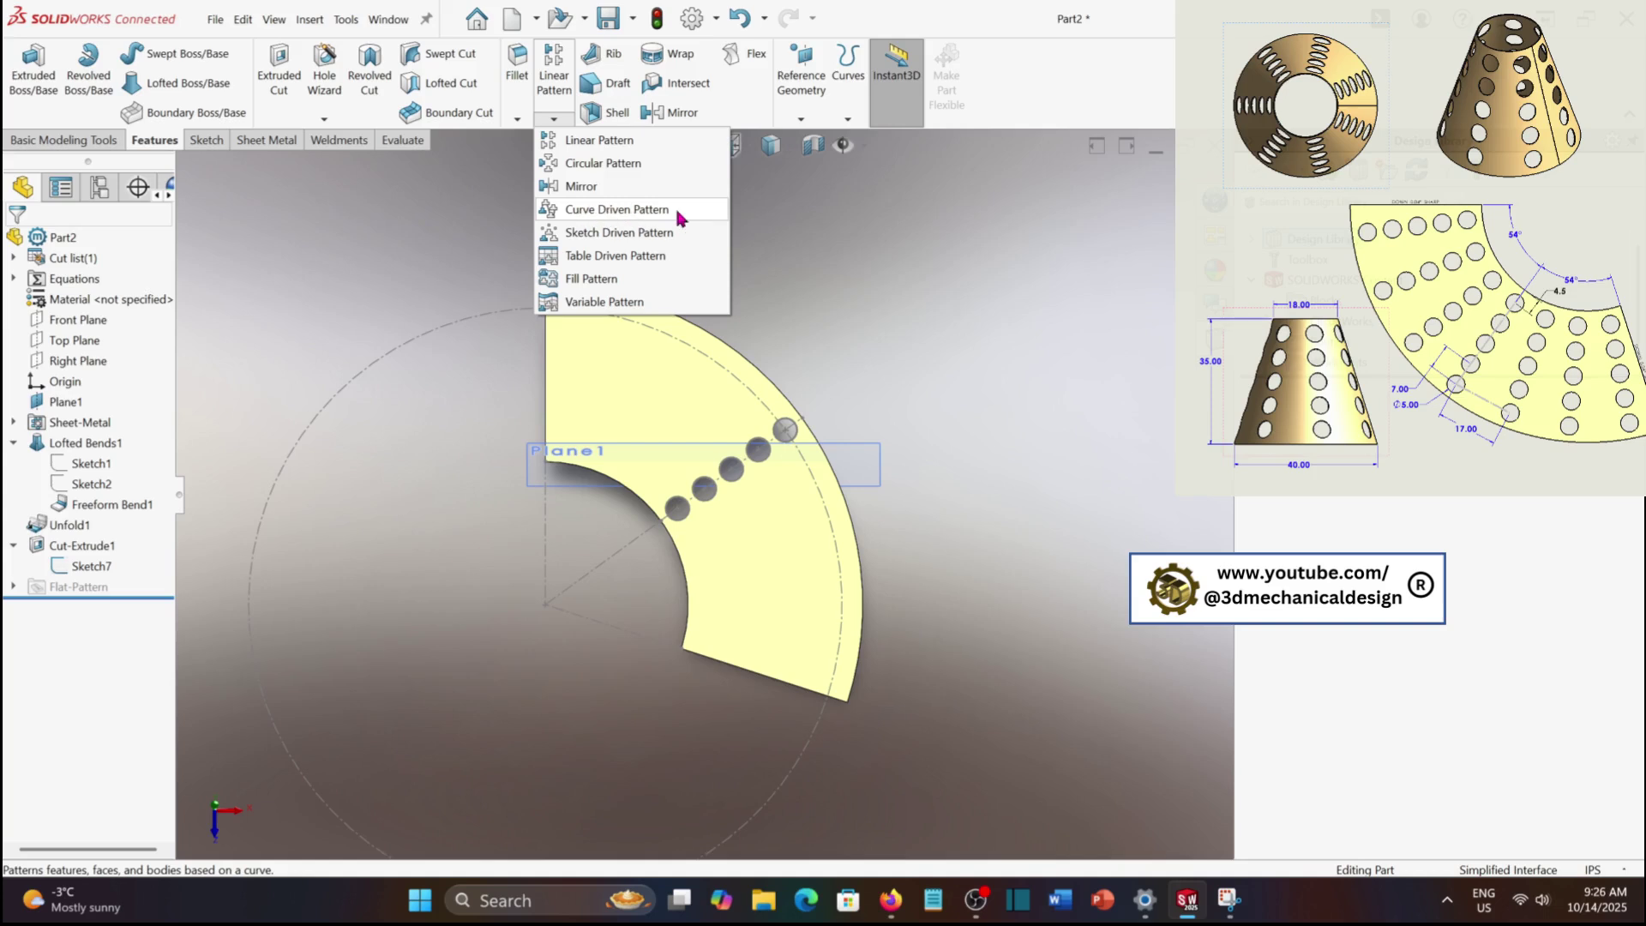
click(617, 209)
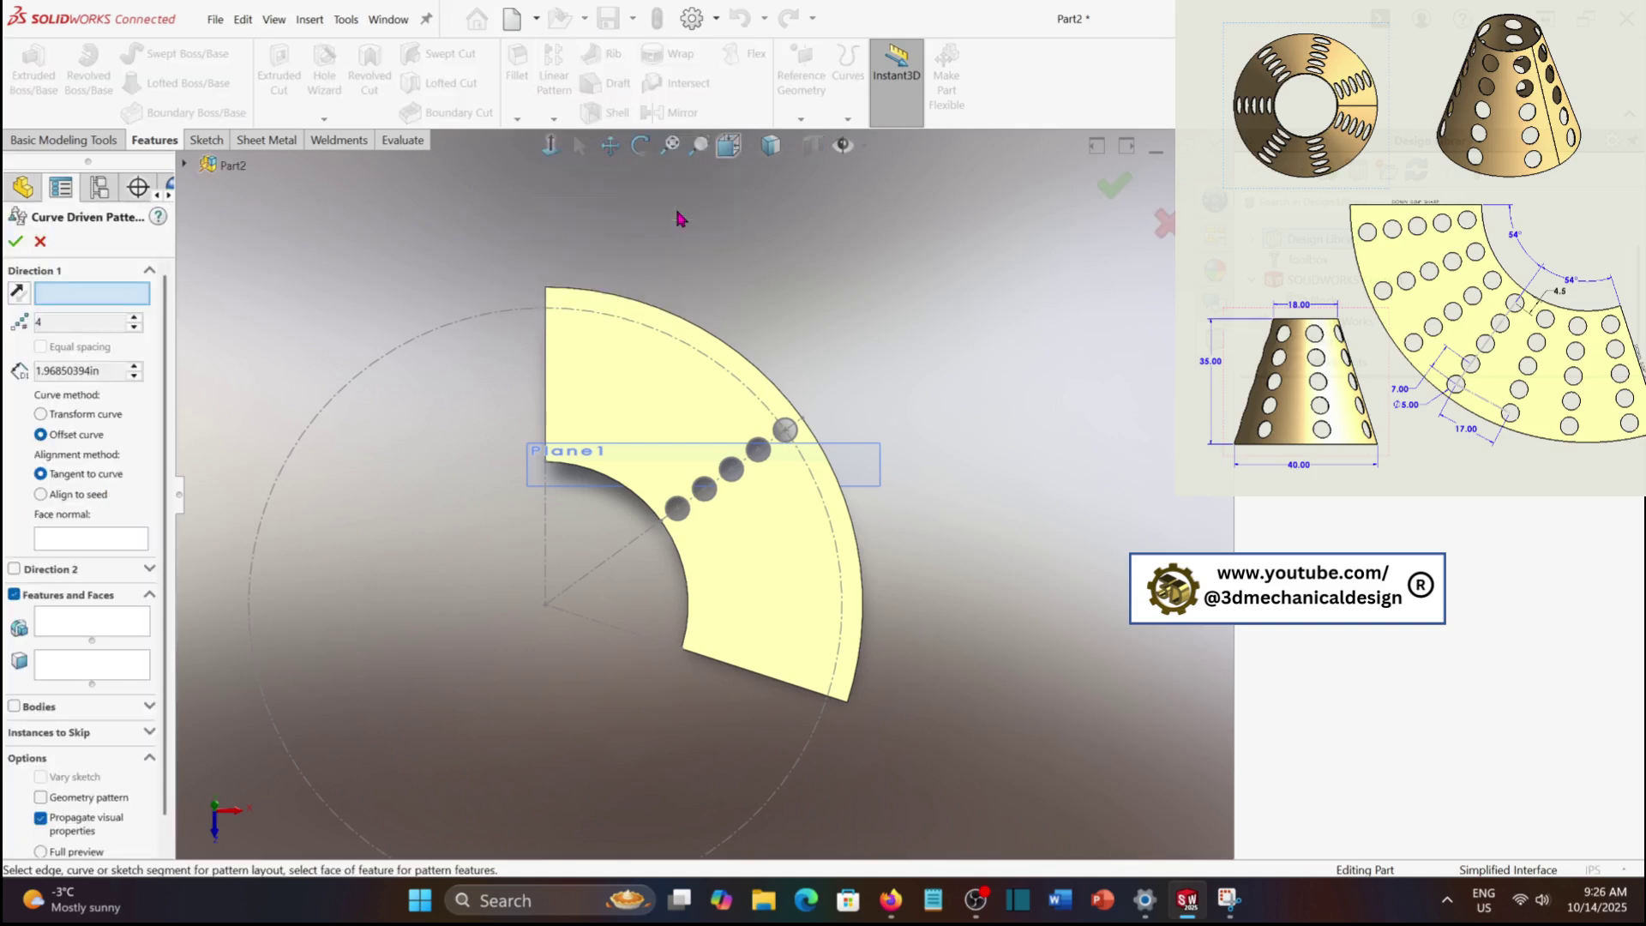
click(691, 353)
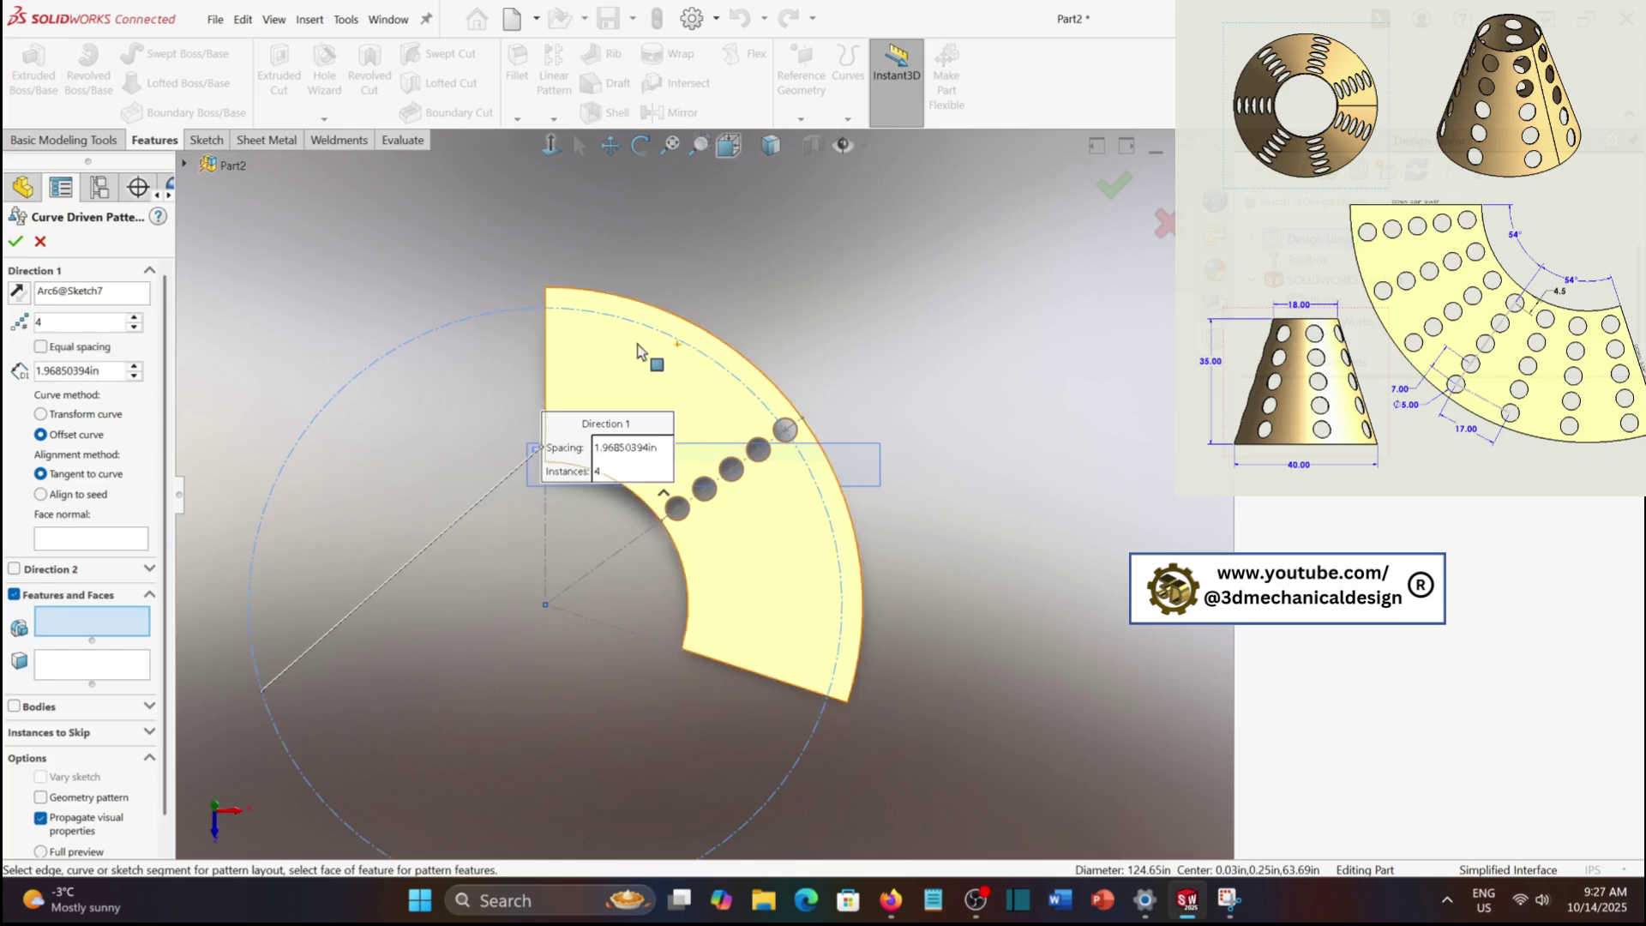
click(184, 166)
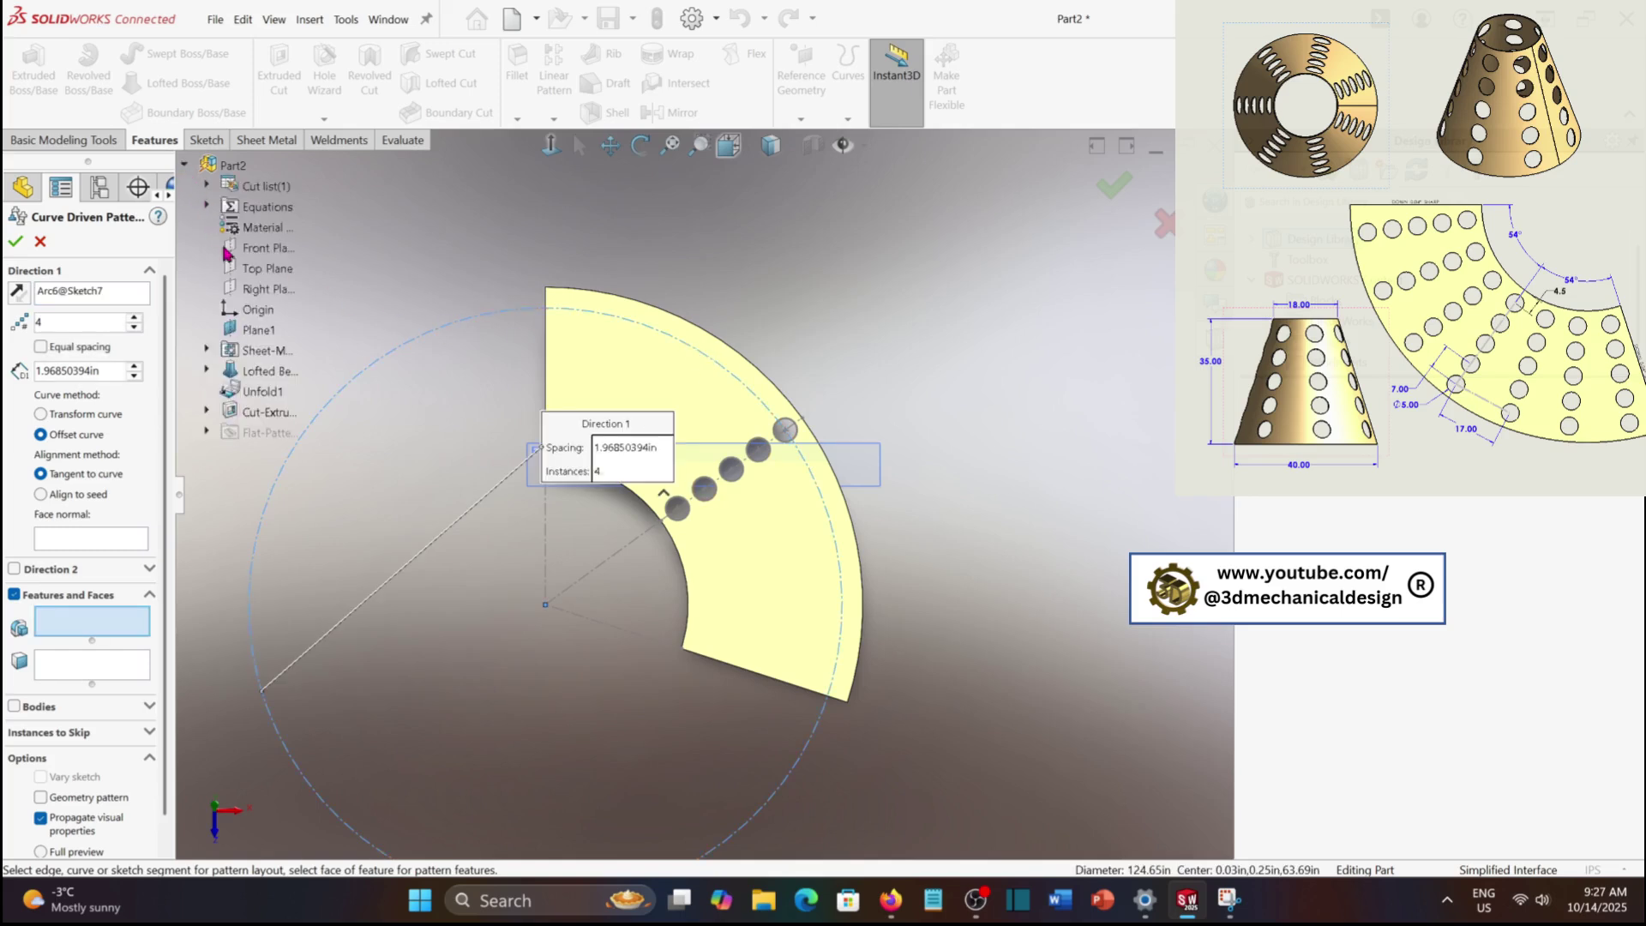
click(255, 414)
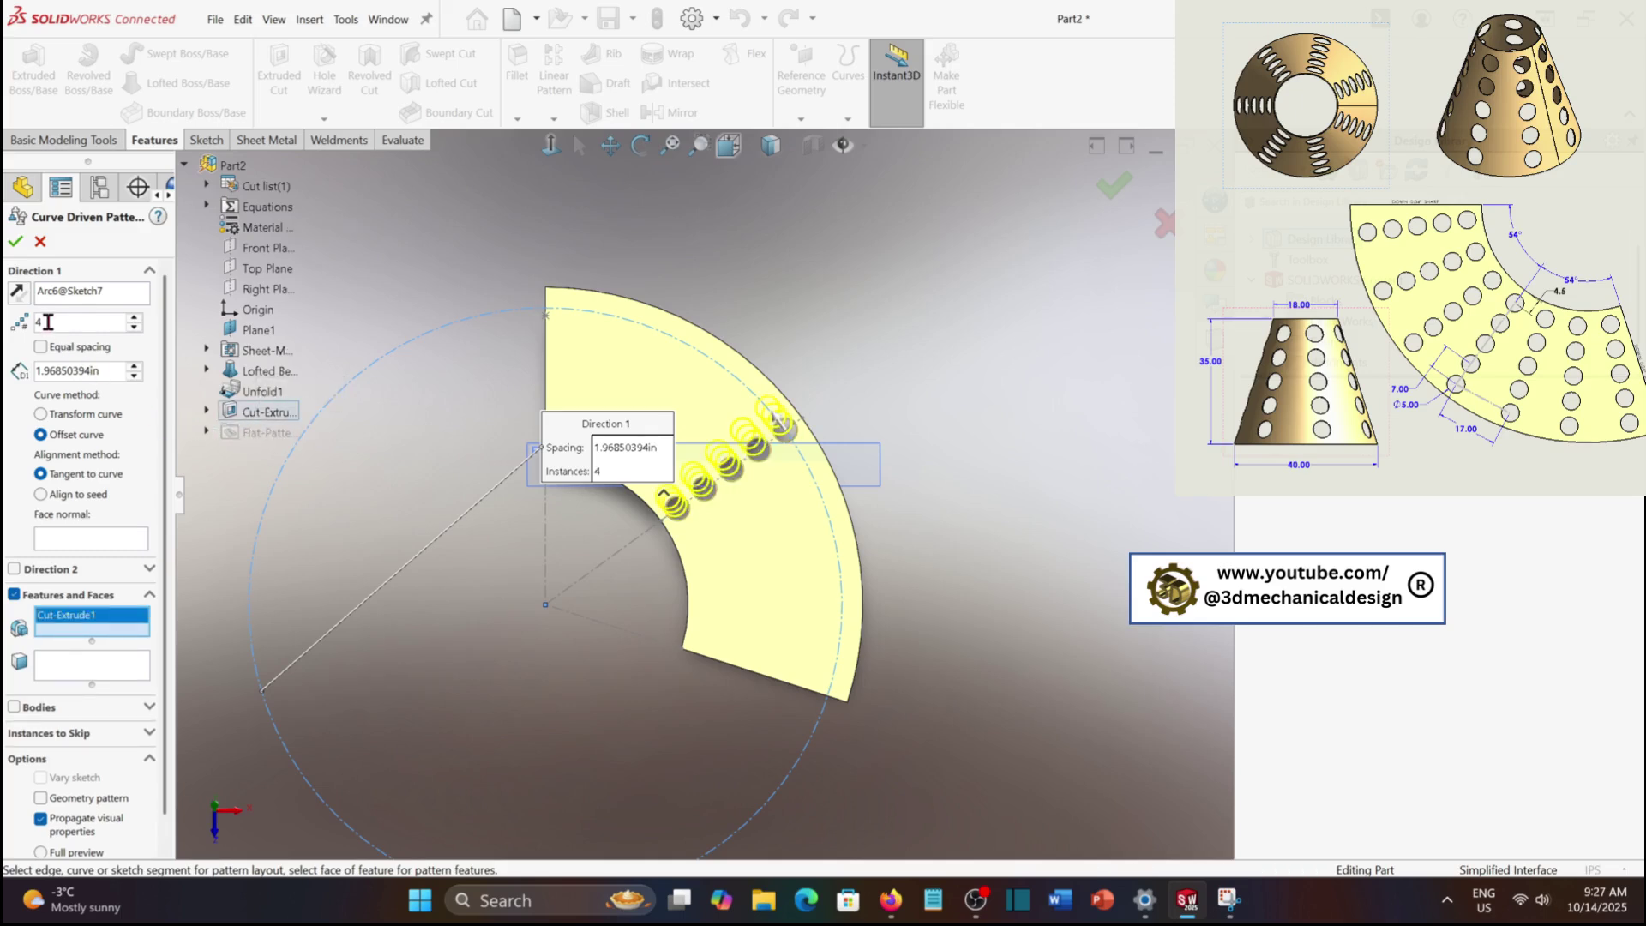
Set the curve pattern spacing to 17 and accept CrvPattern1
drag(118, 373, 26, 375)
text(17)
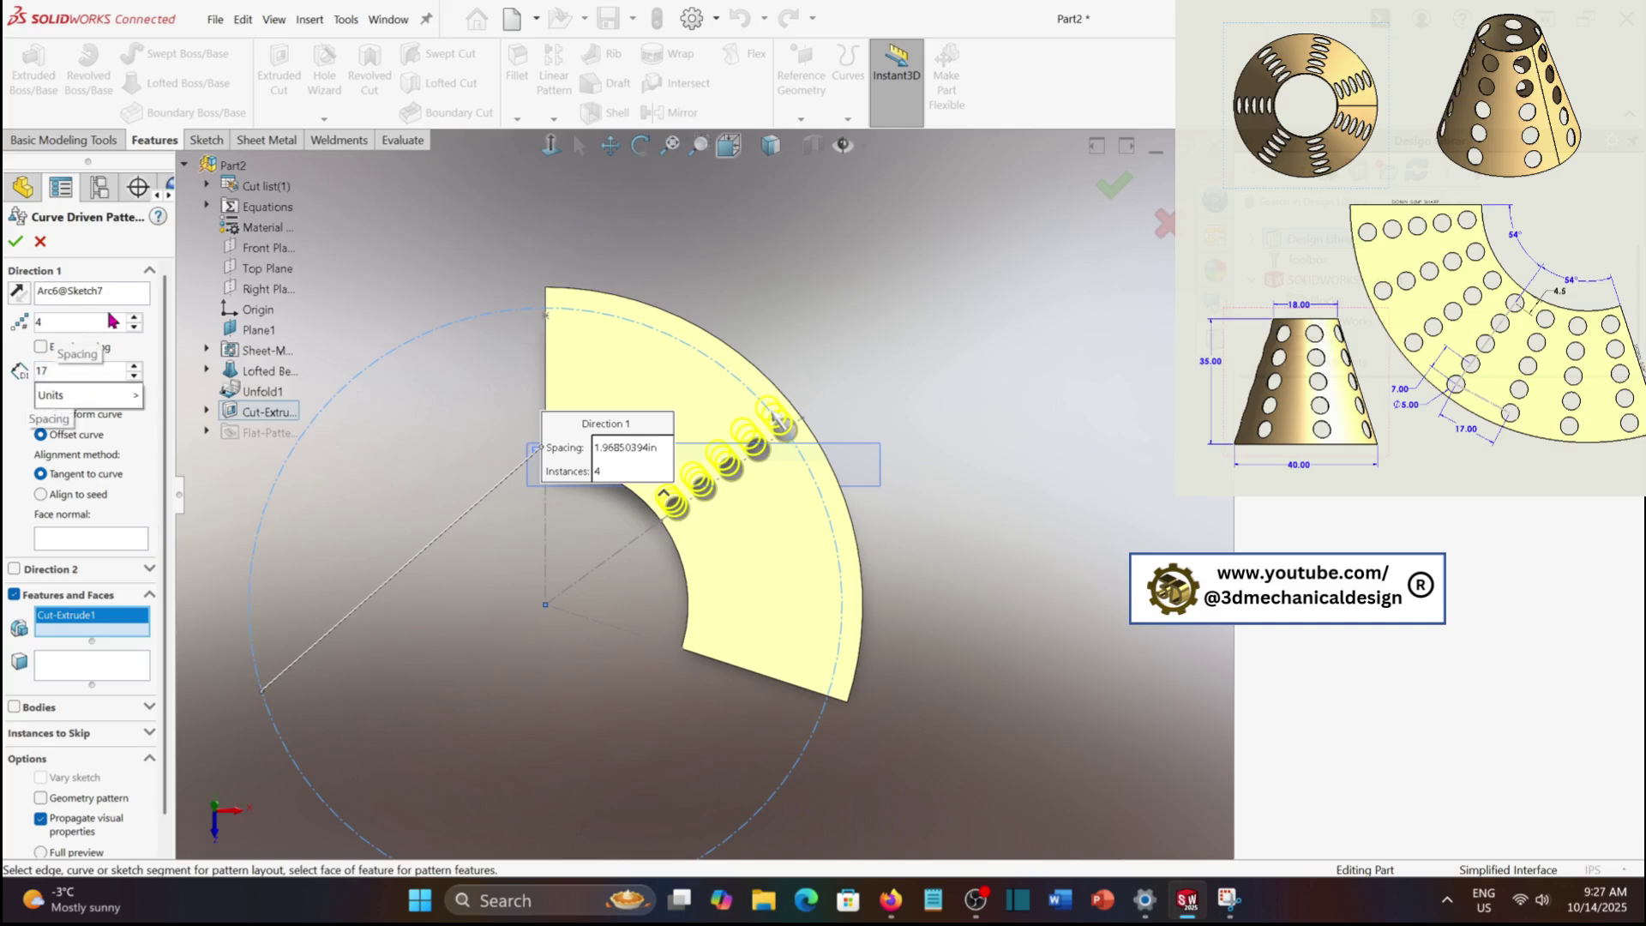
key(Return)
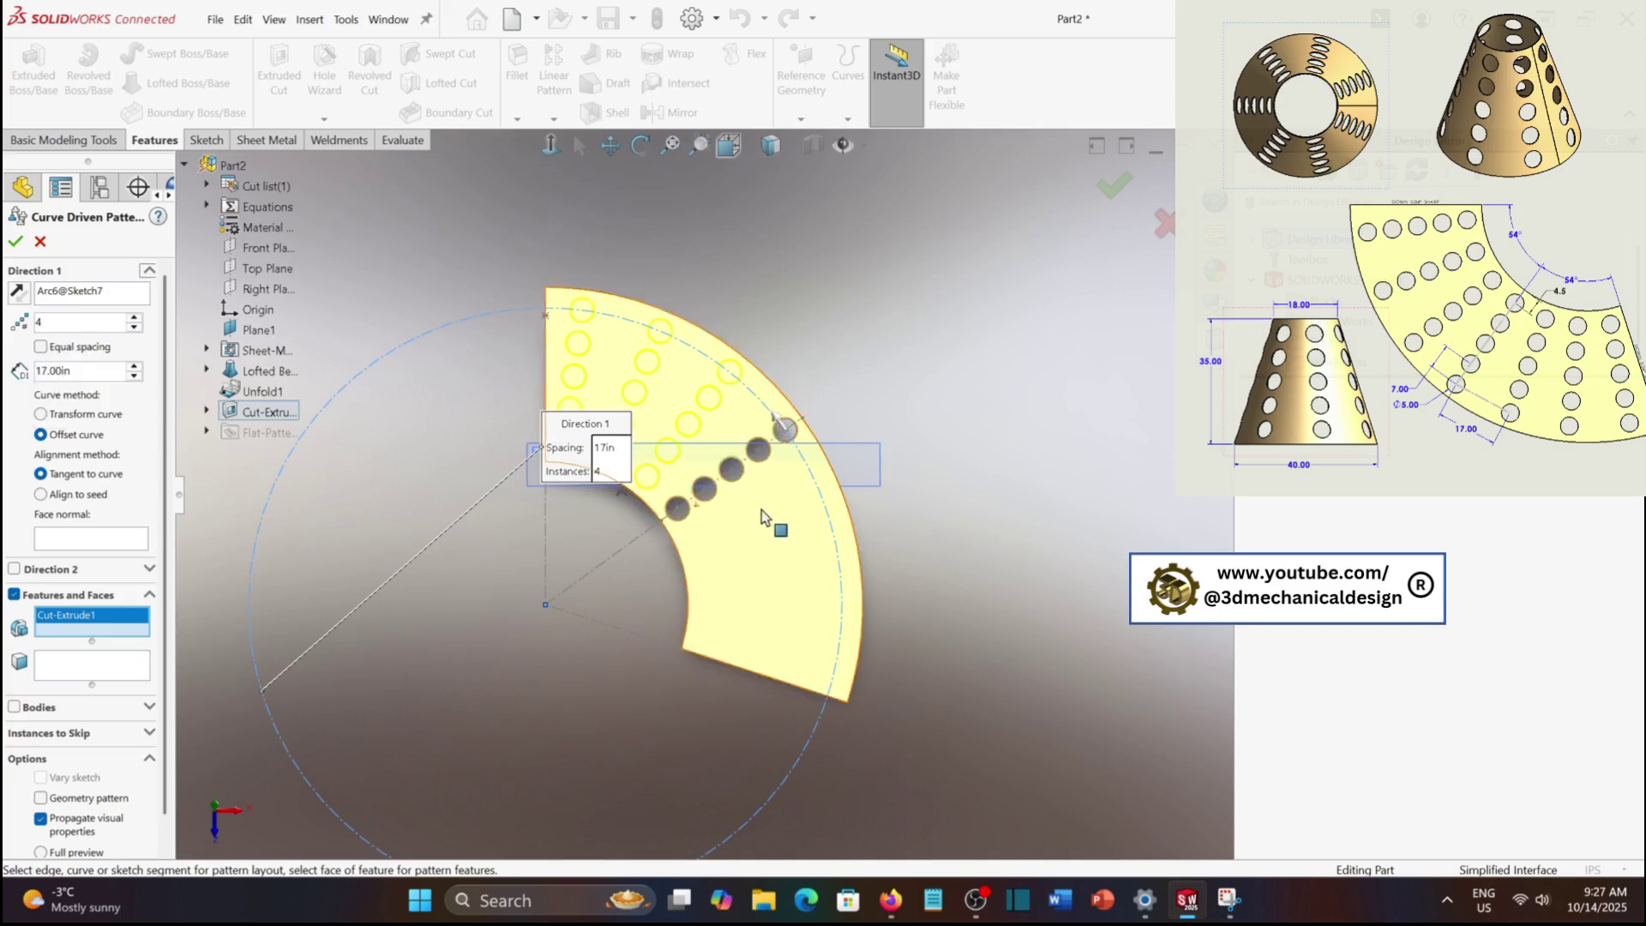
scroll(767, 512, down, 2)
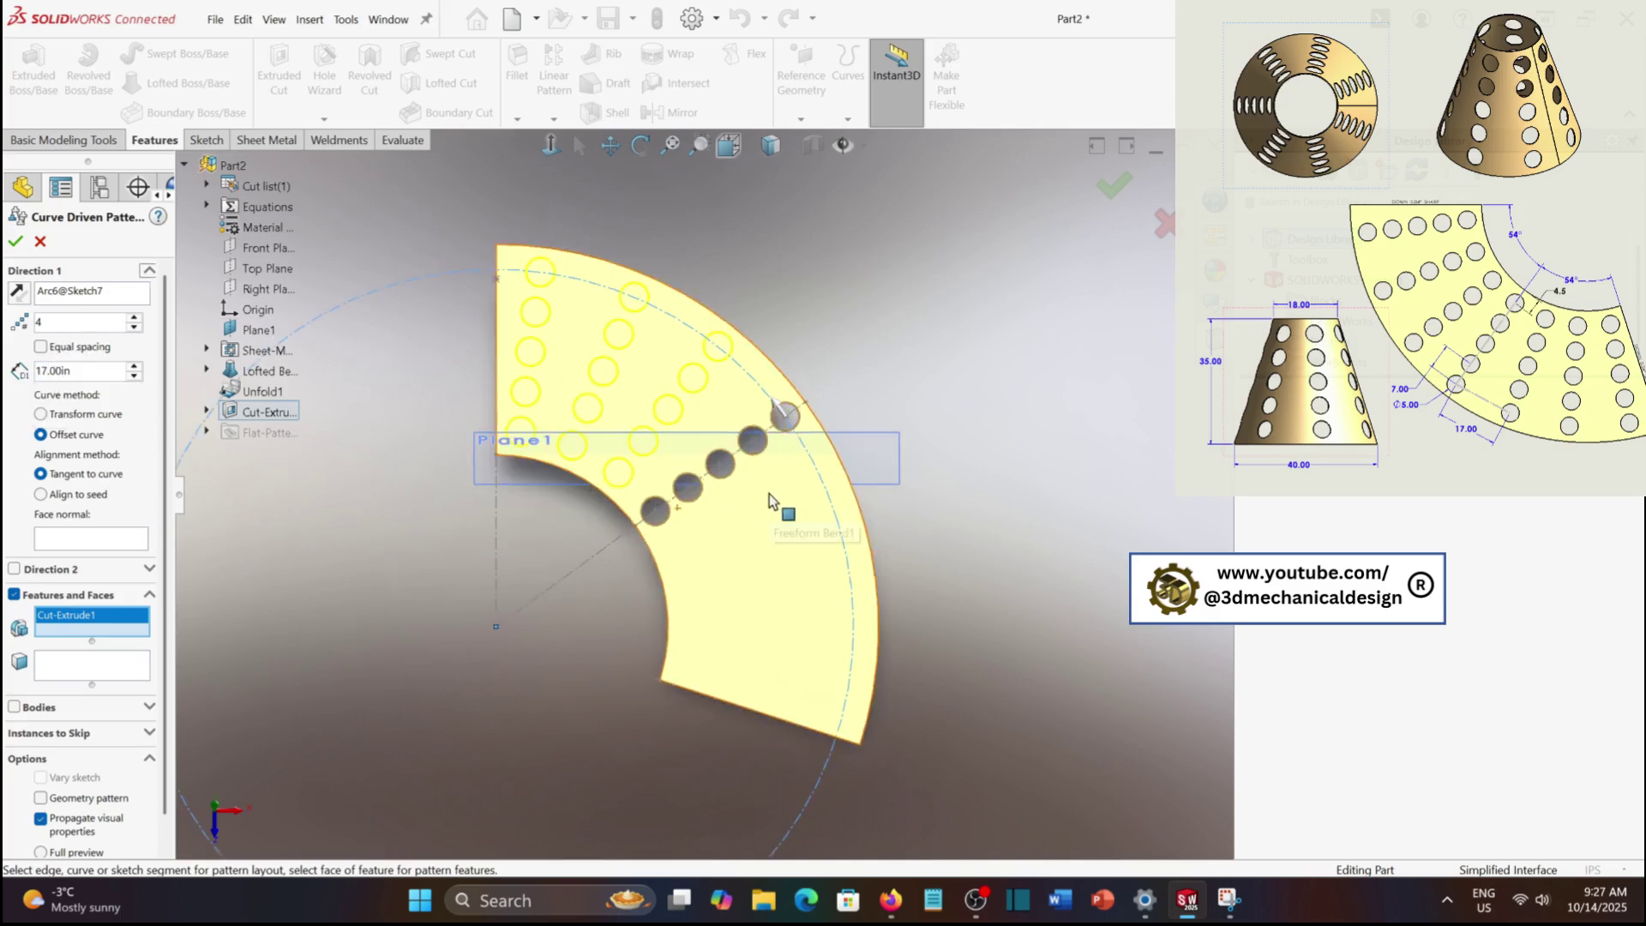
click(17, 244)
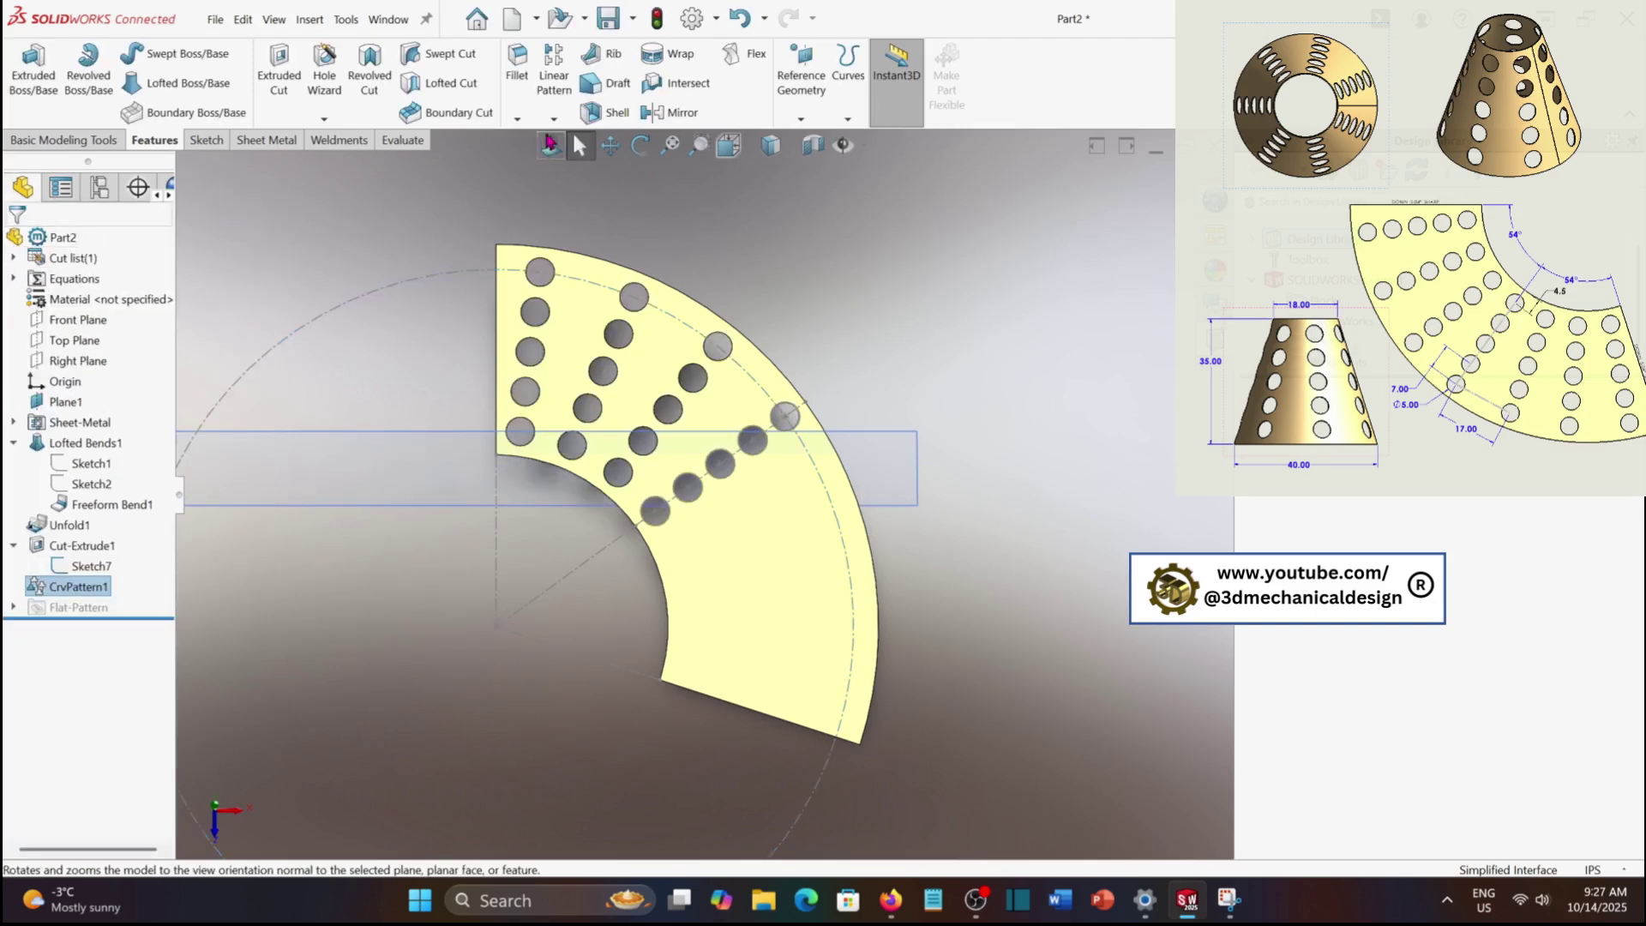
Create CrvPattern2 along the arc, patterning Cut-Extrude1 instead of CrvPattern1
click(555, 120)
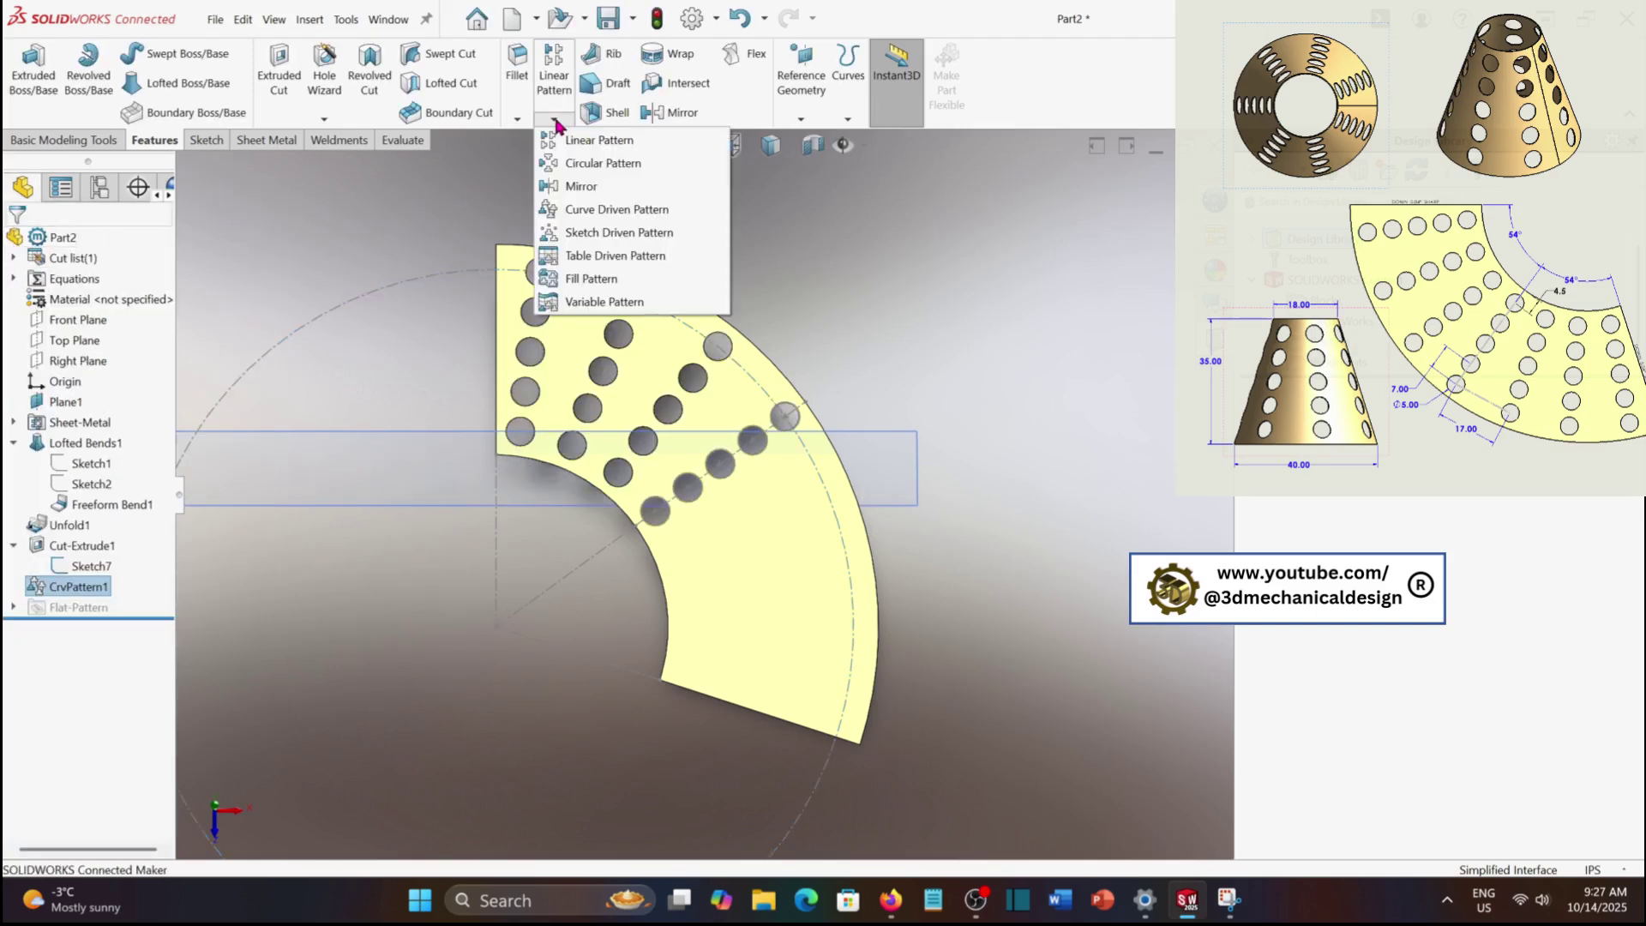
click(617, 209)
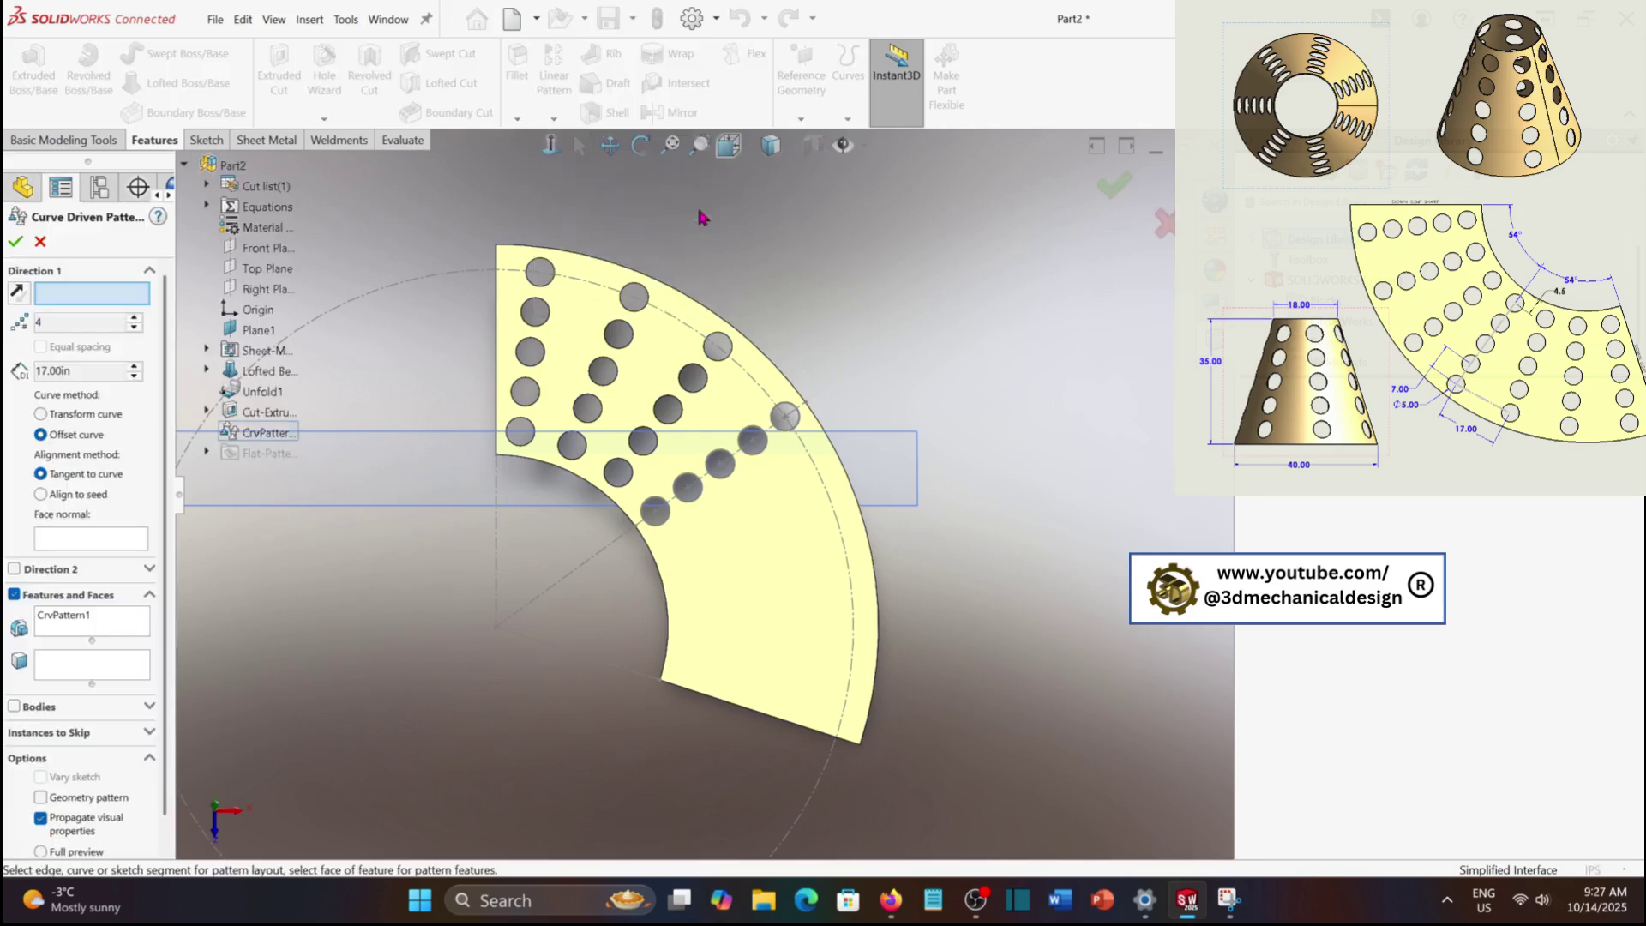
click(589, 285)
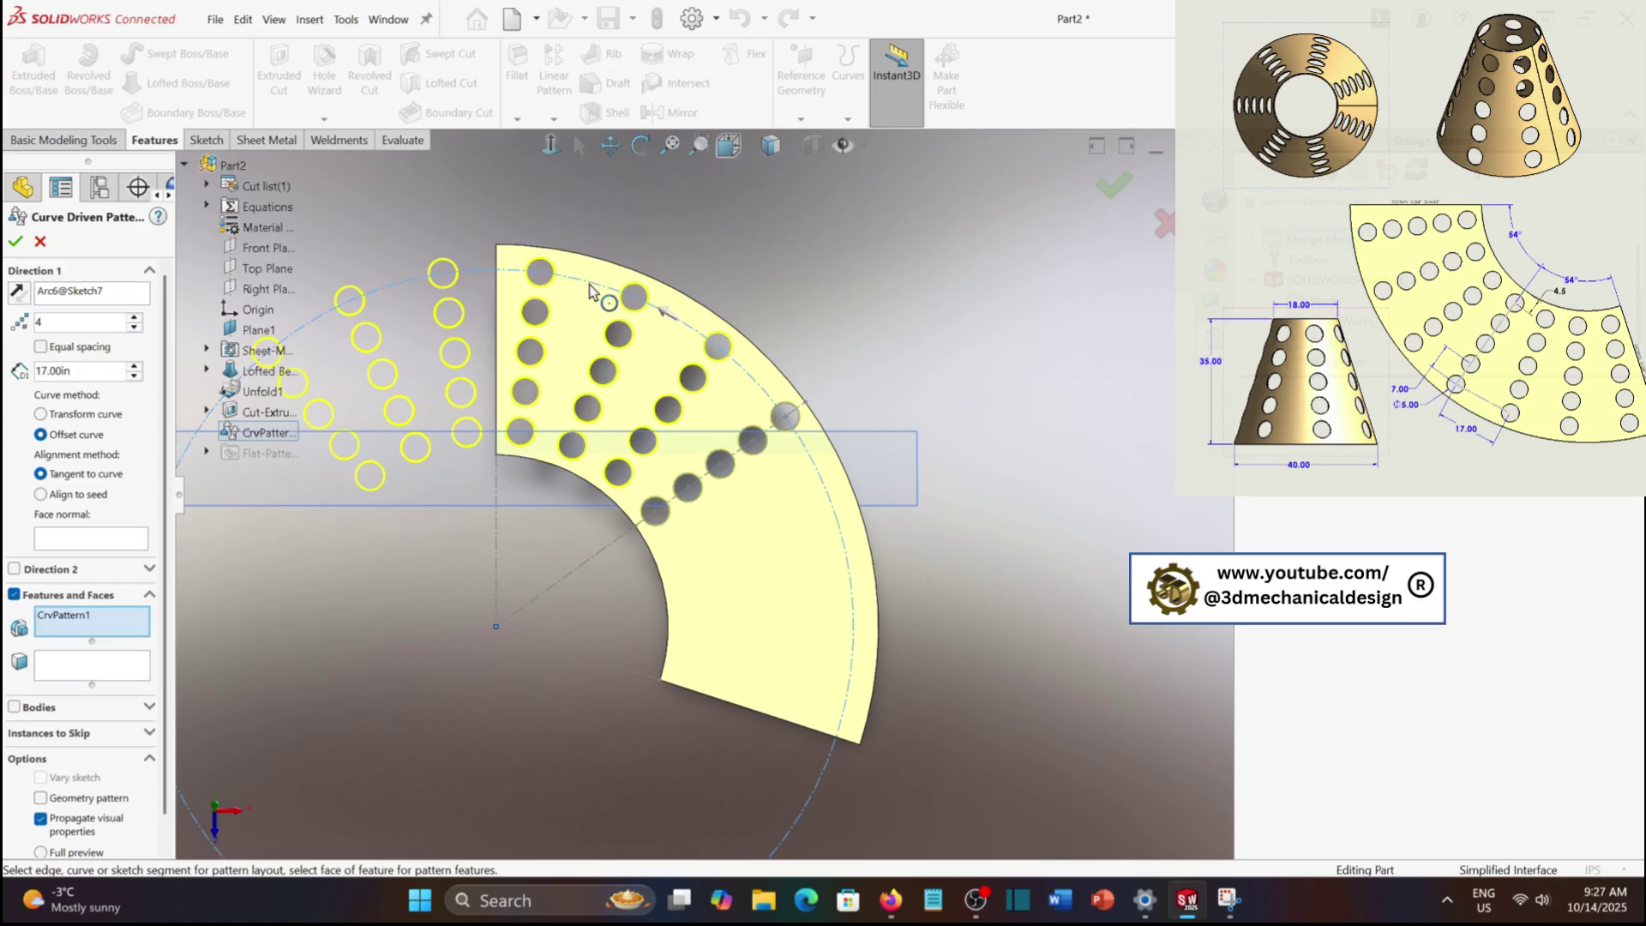
click(53, 621)
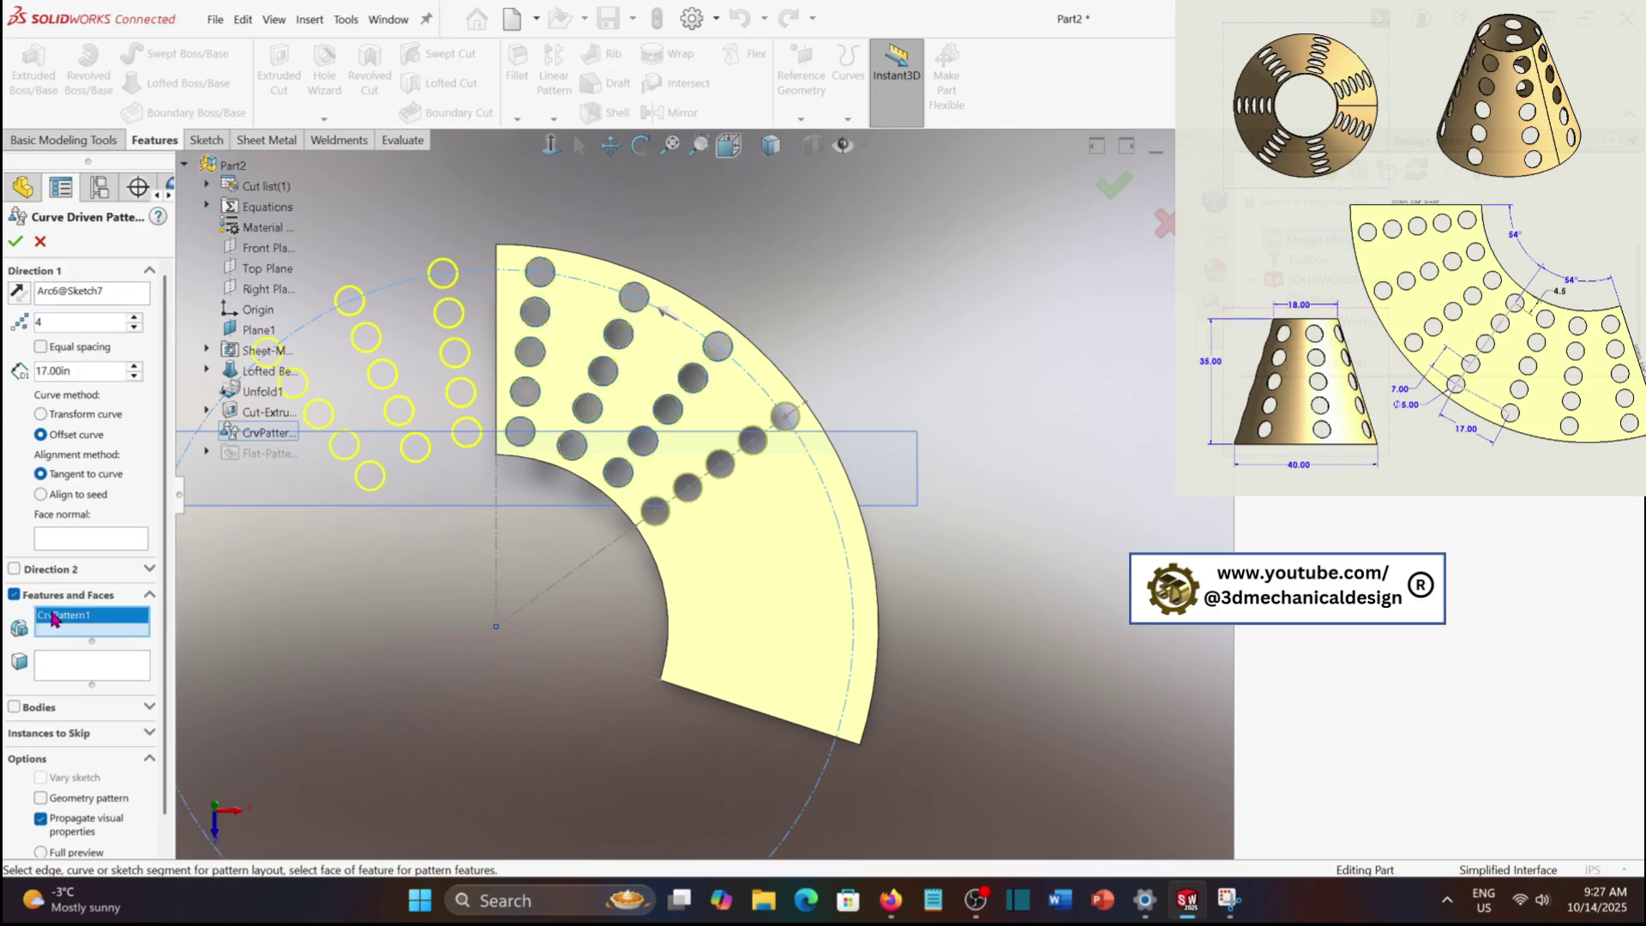
key(Delete)
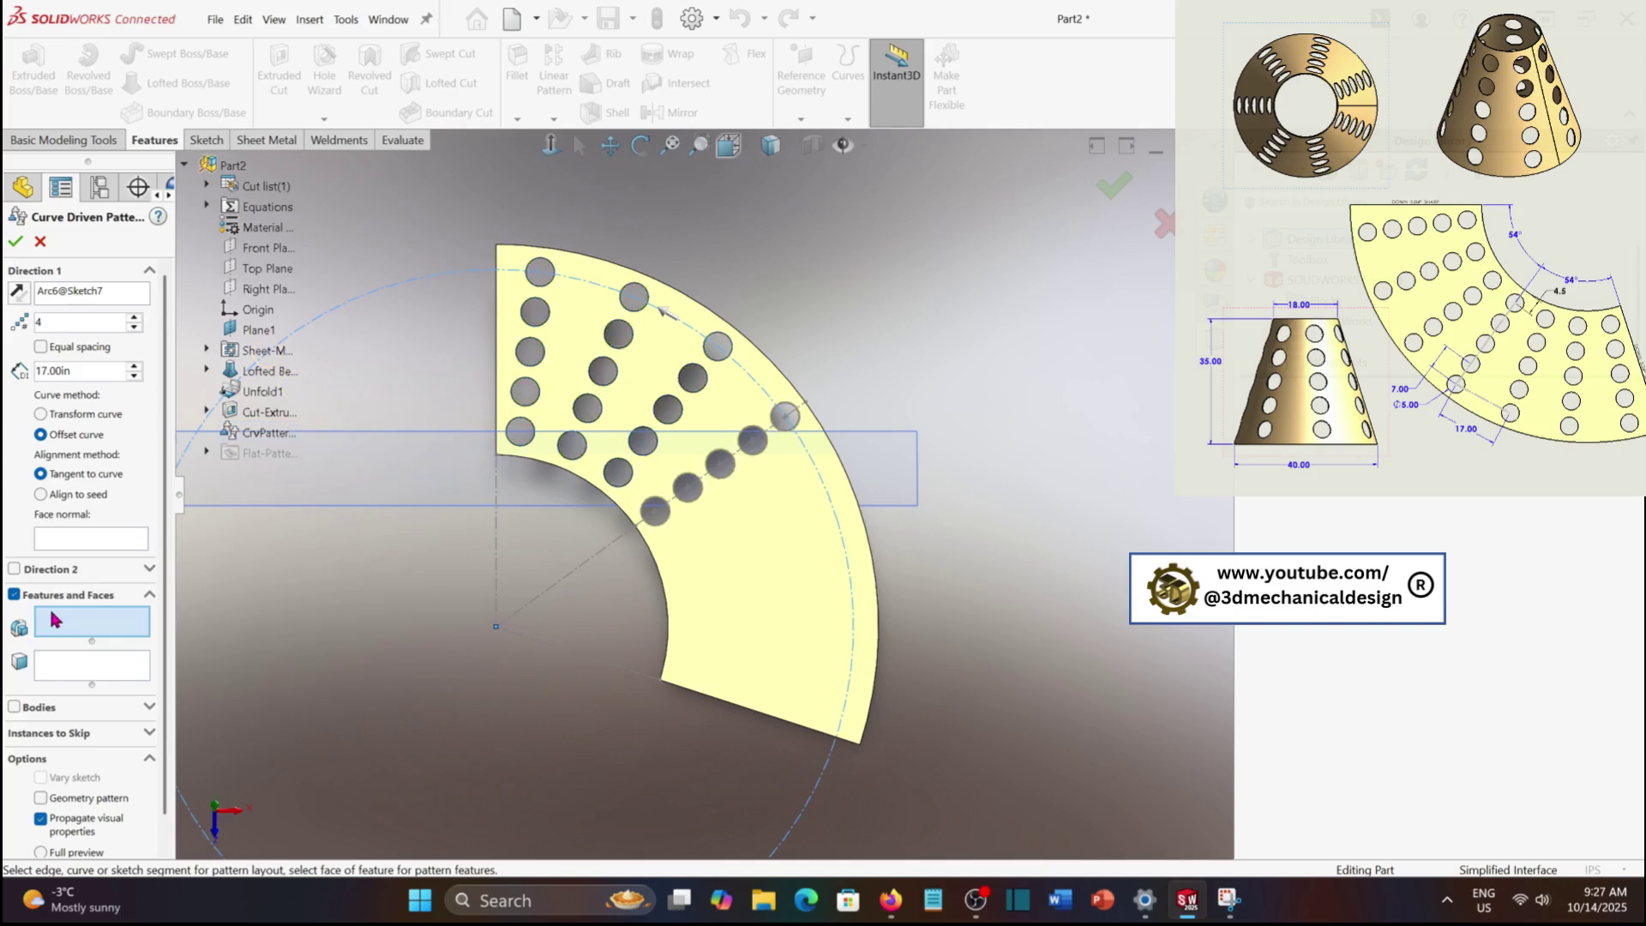
click(284, 415)
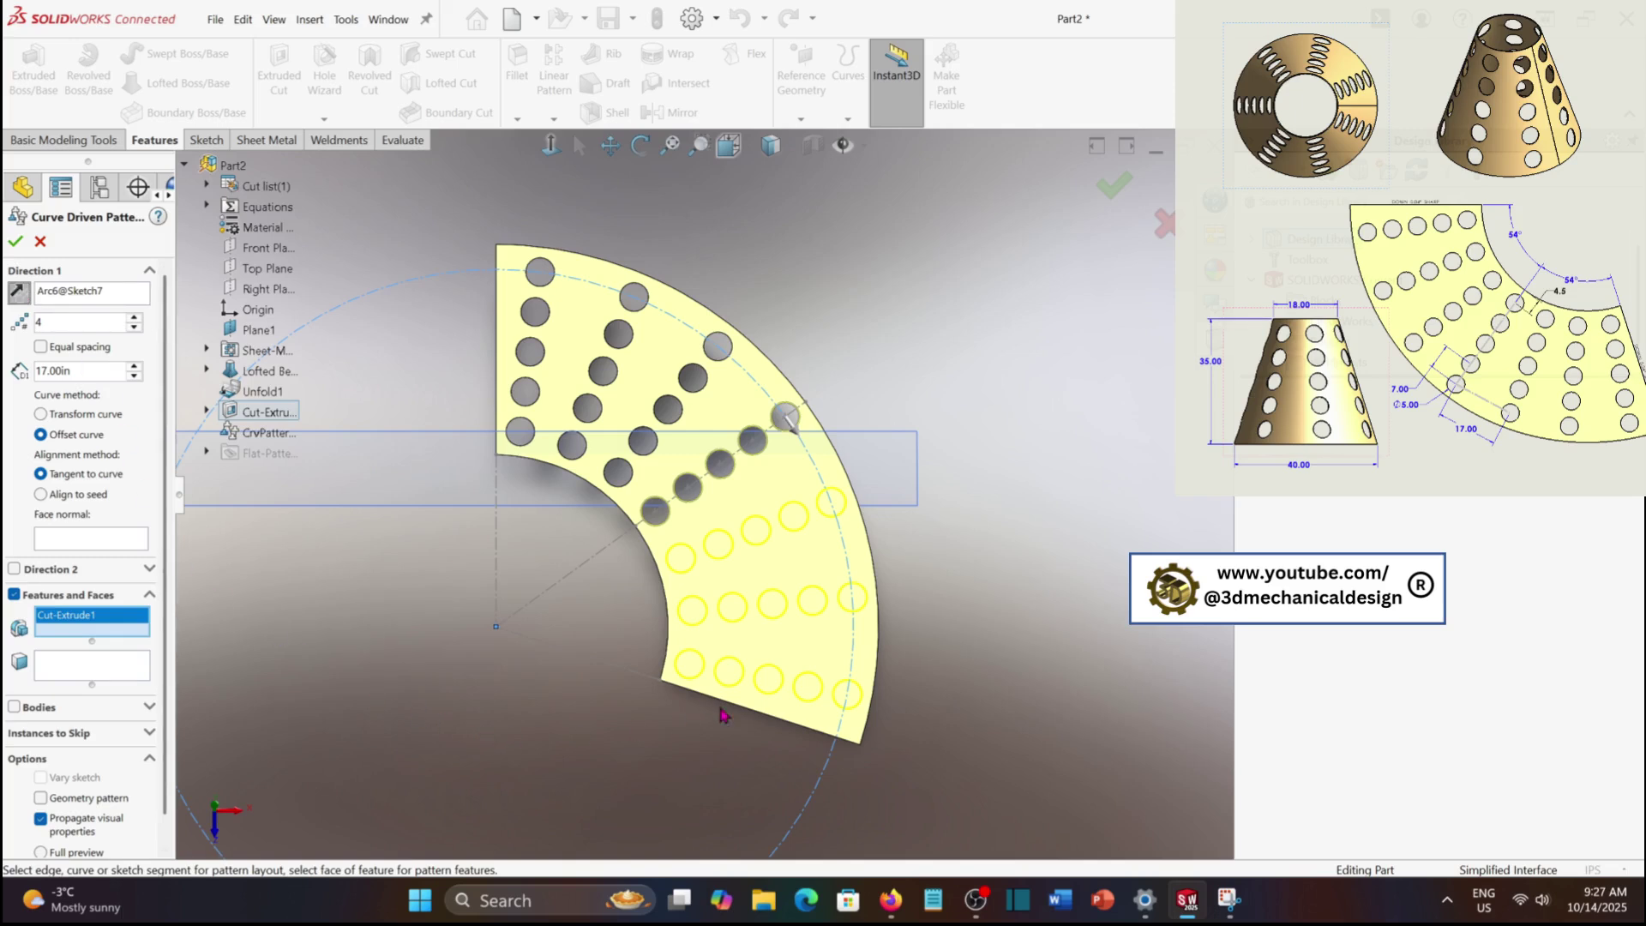
click(15, 240)
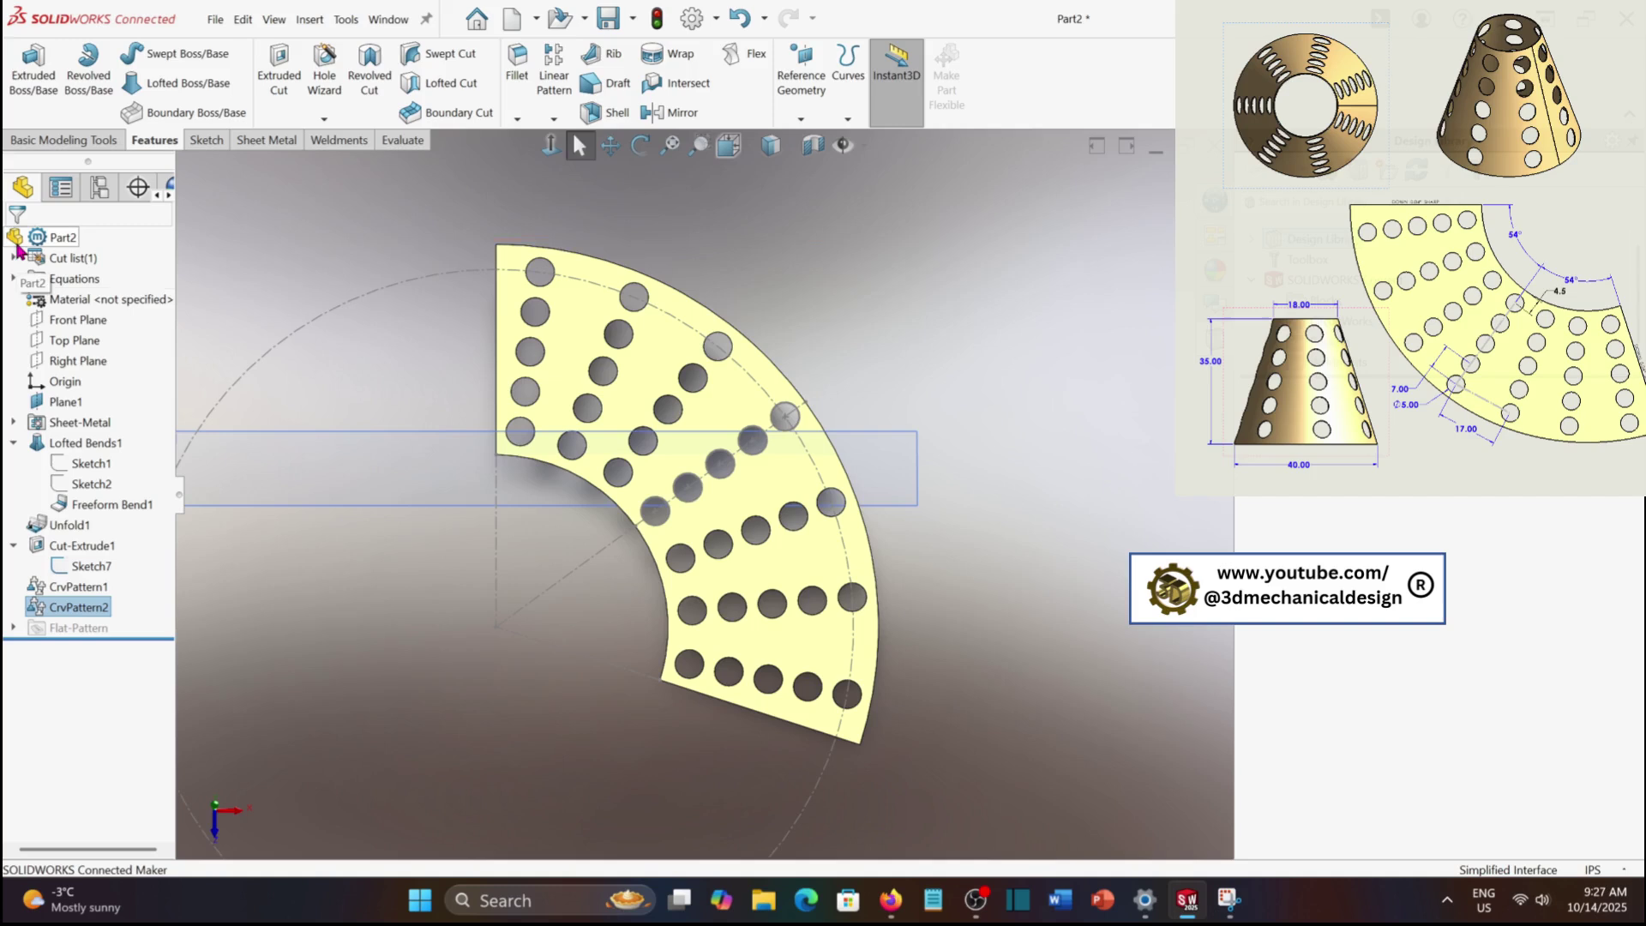
Fold Freeform Bend1 to re-form the perforated blank into the cone as Fold1
middle_drag(480, 600, 787, 576)
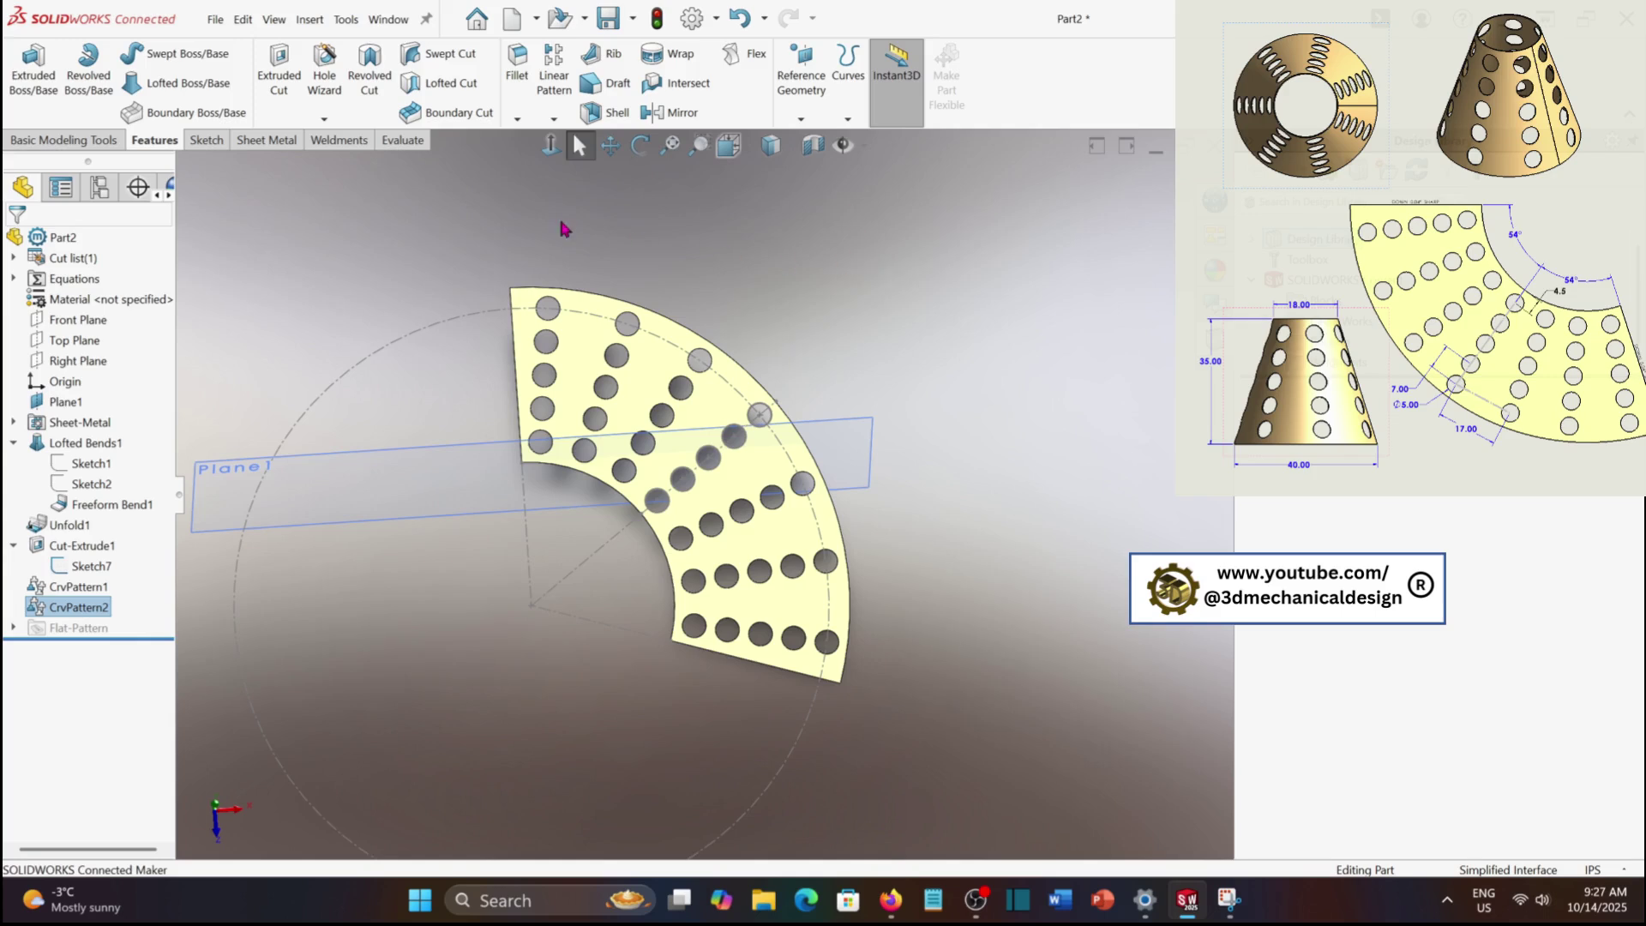
click(267, 141)
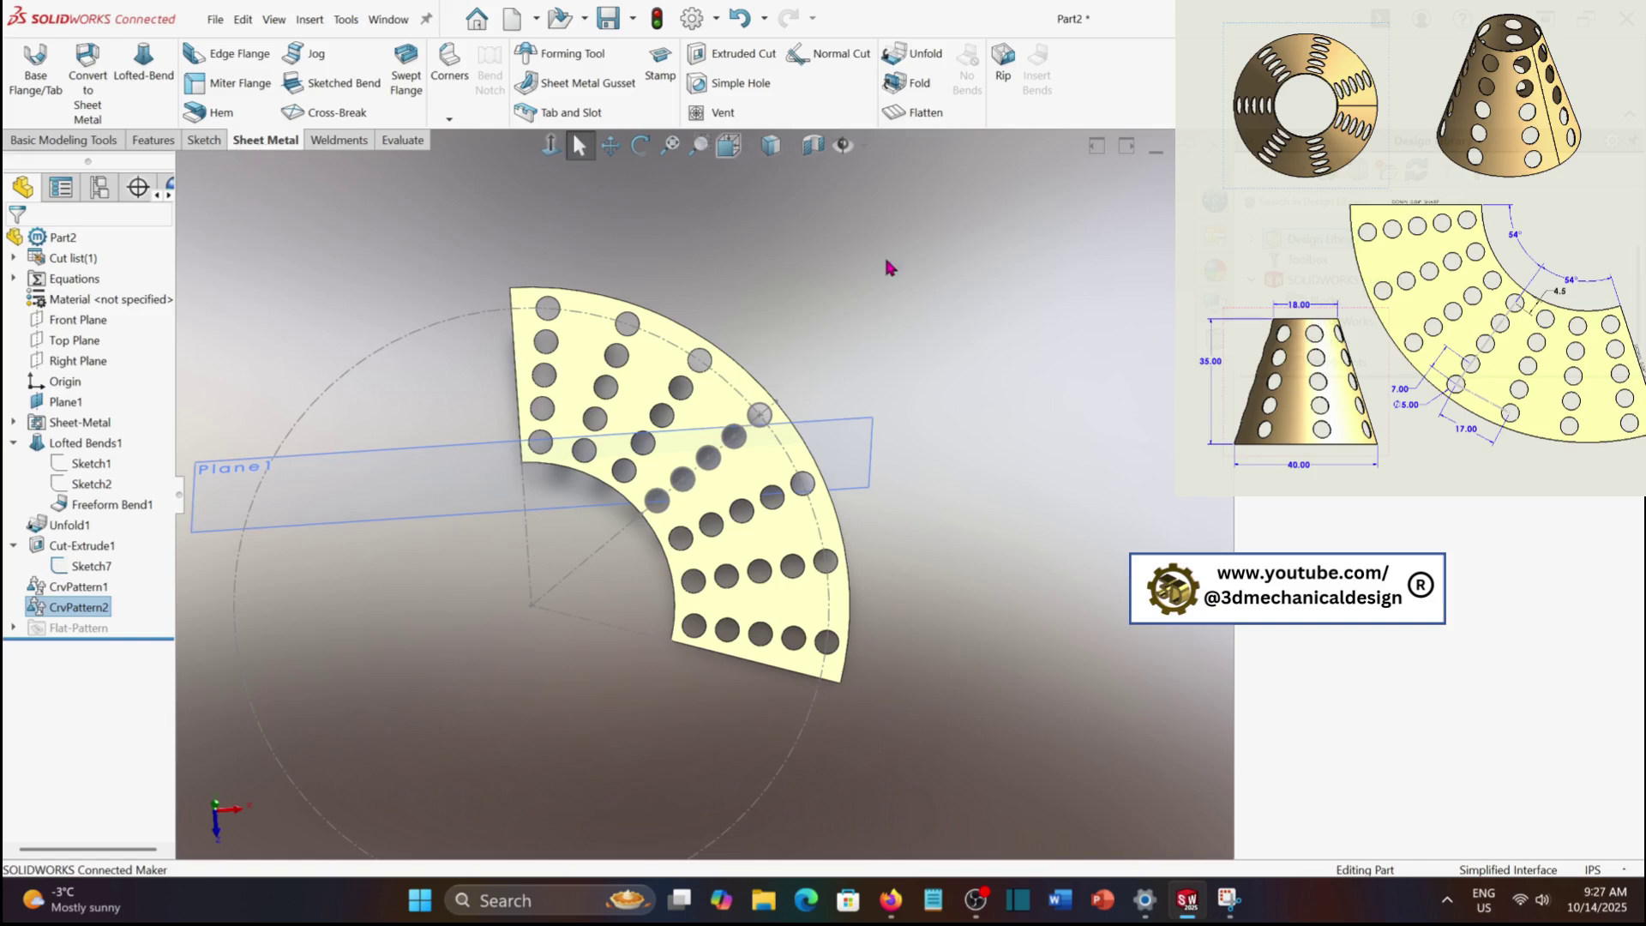
click(920, 87)
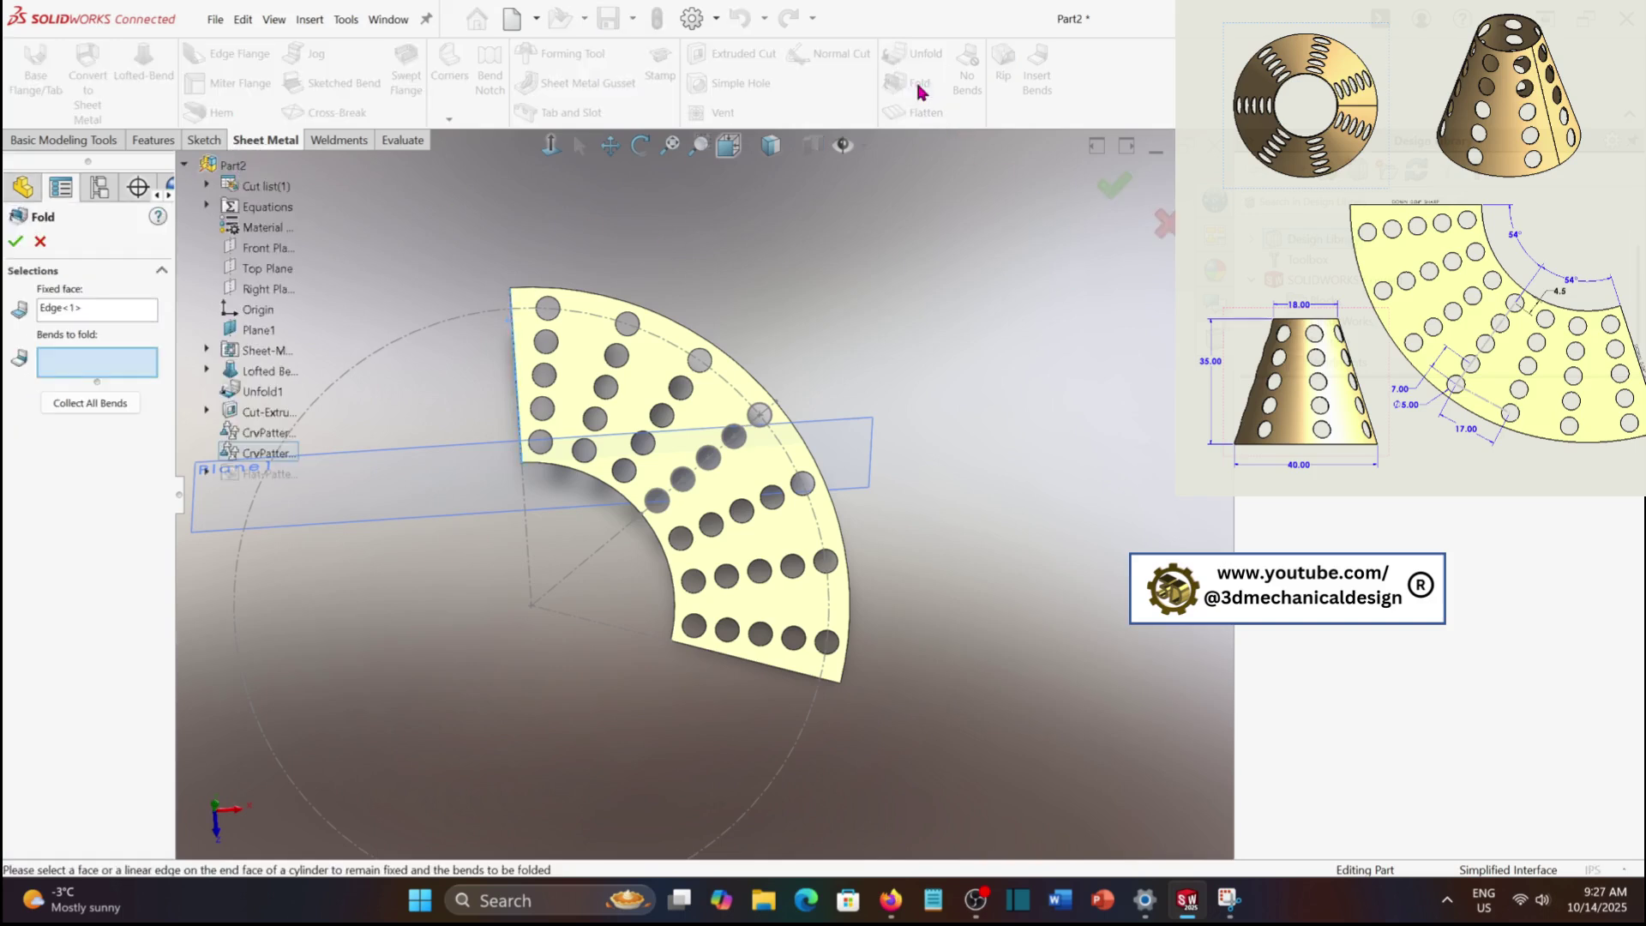
click(674, 370)
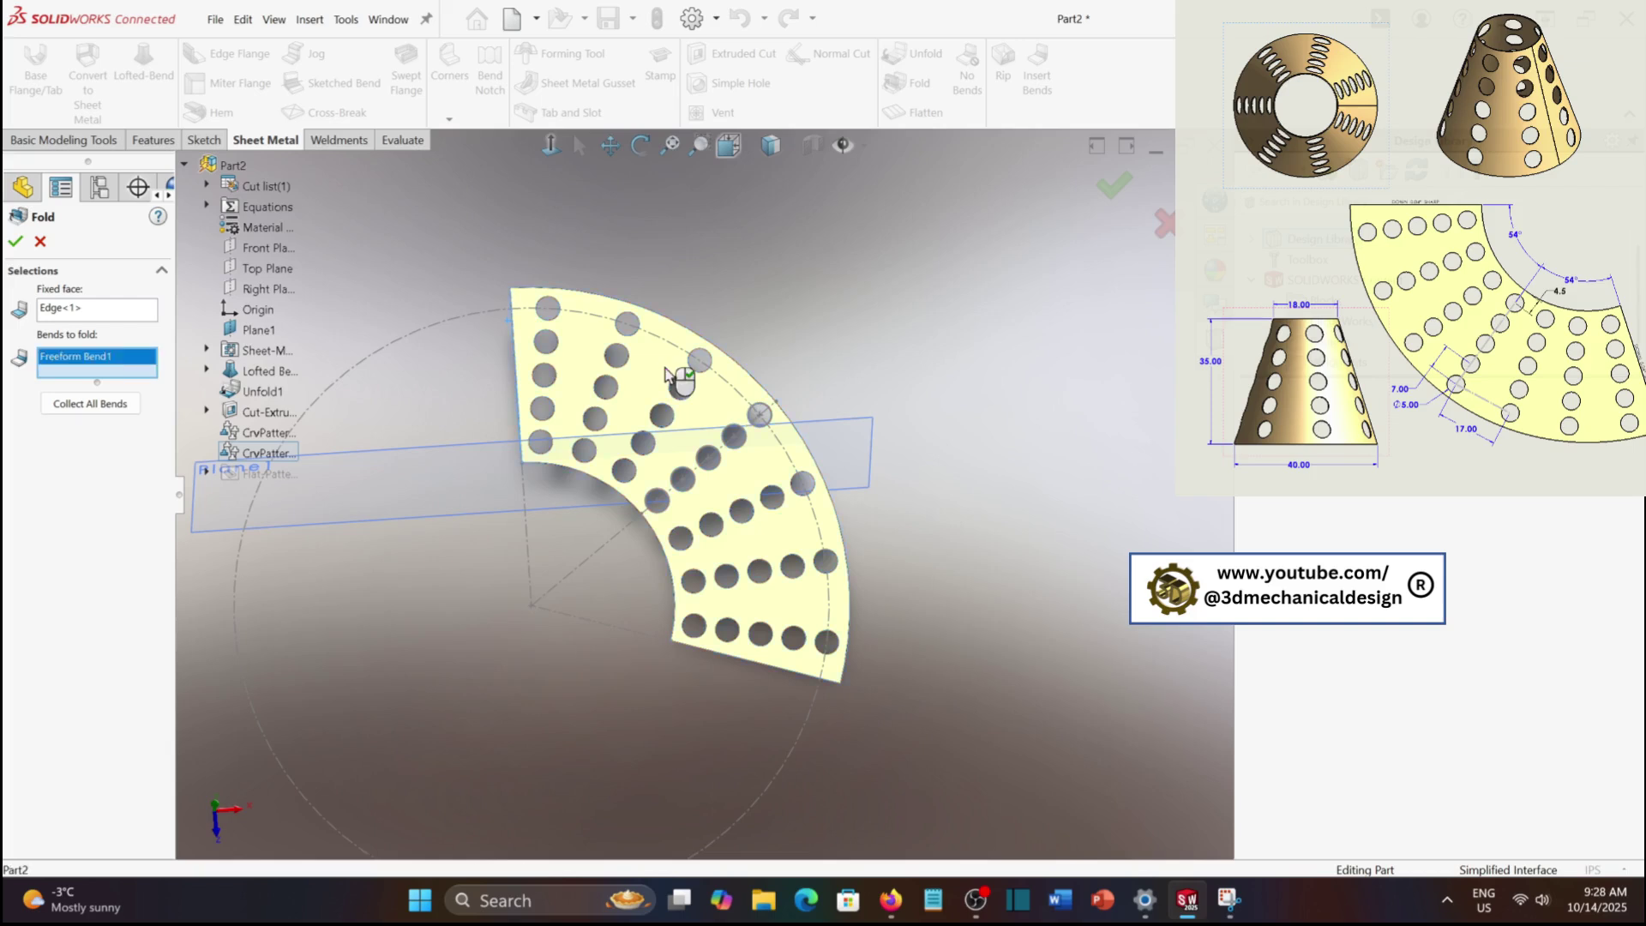
click(17, 242)
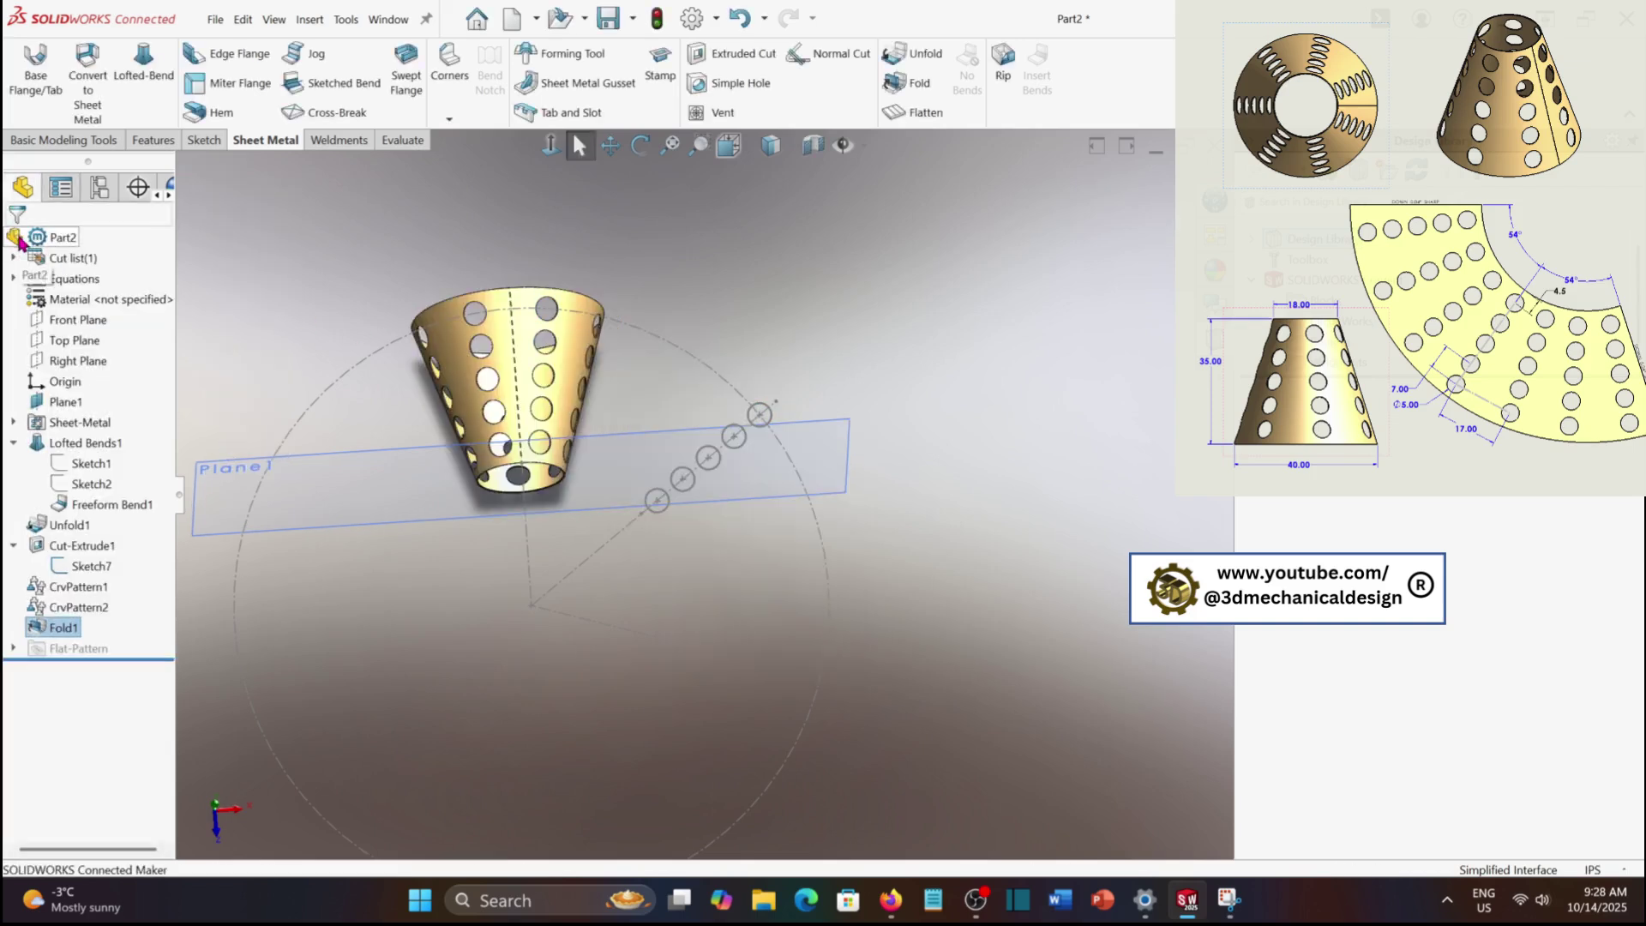
Unsuppress Flat-Pattern1 so the cone displays as a flat fan-shaped blank
scroll(523, 377, up, 3)
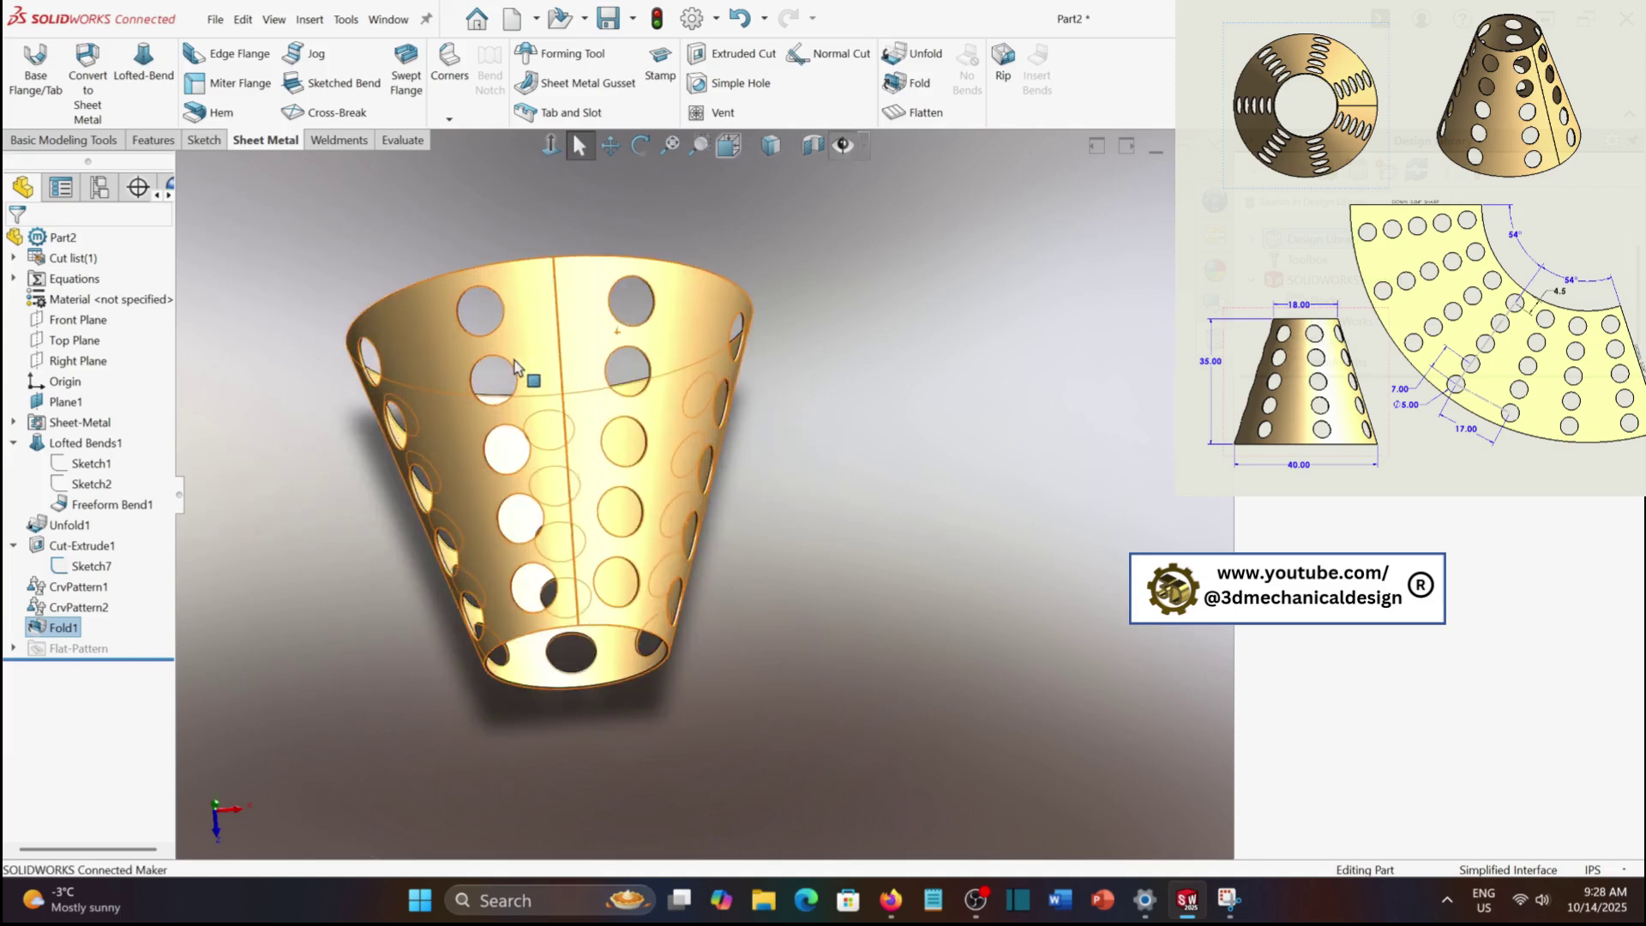
mouse_move(523, 377)
middle_down()
mouse_move(813, 425)
mouse_move(383, 594)
mouse_move(415, 621)
middle_up()
scroll(415, 622, down, 2)
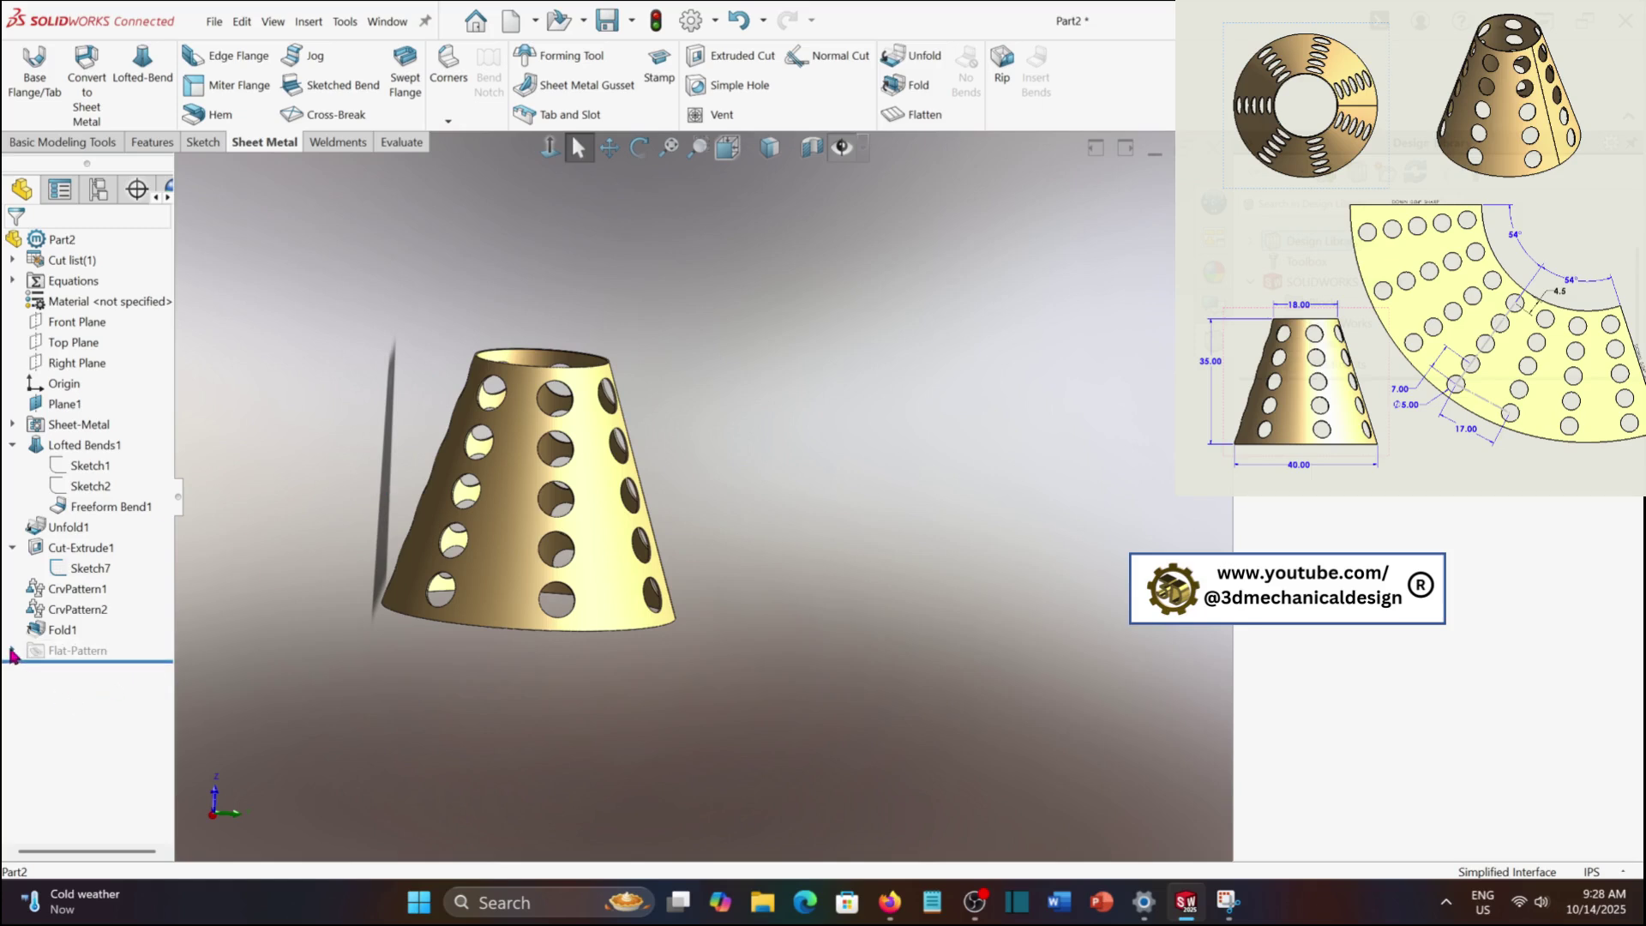
click(12, 652)
right_click(73, 671)
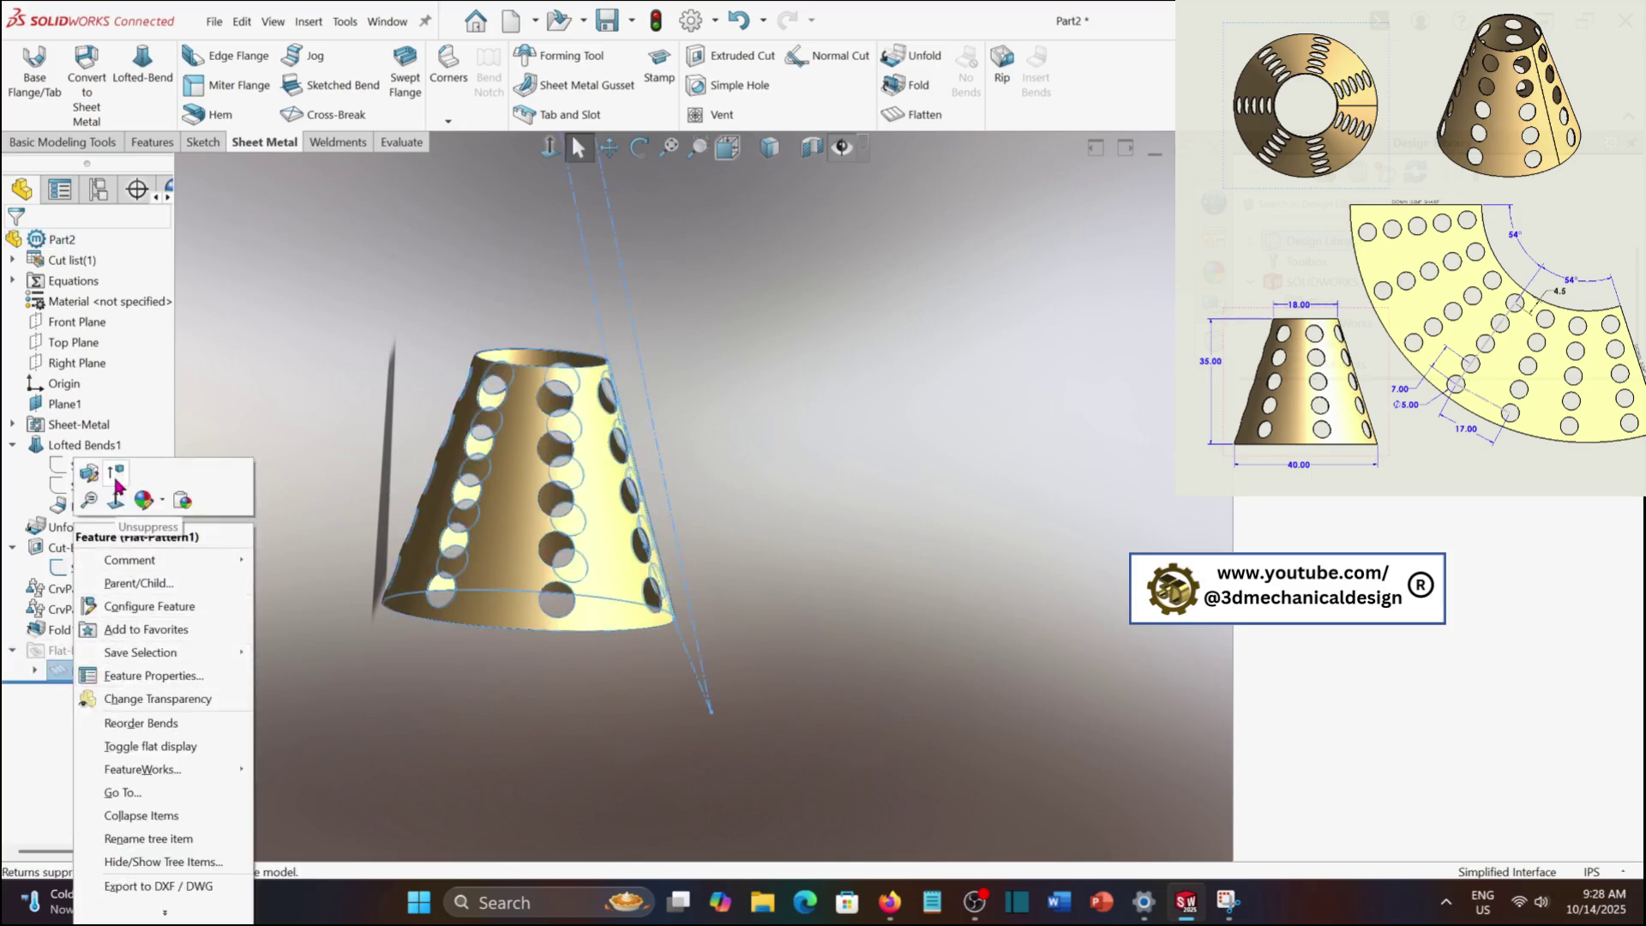
click(117, 478)
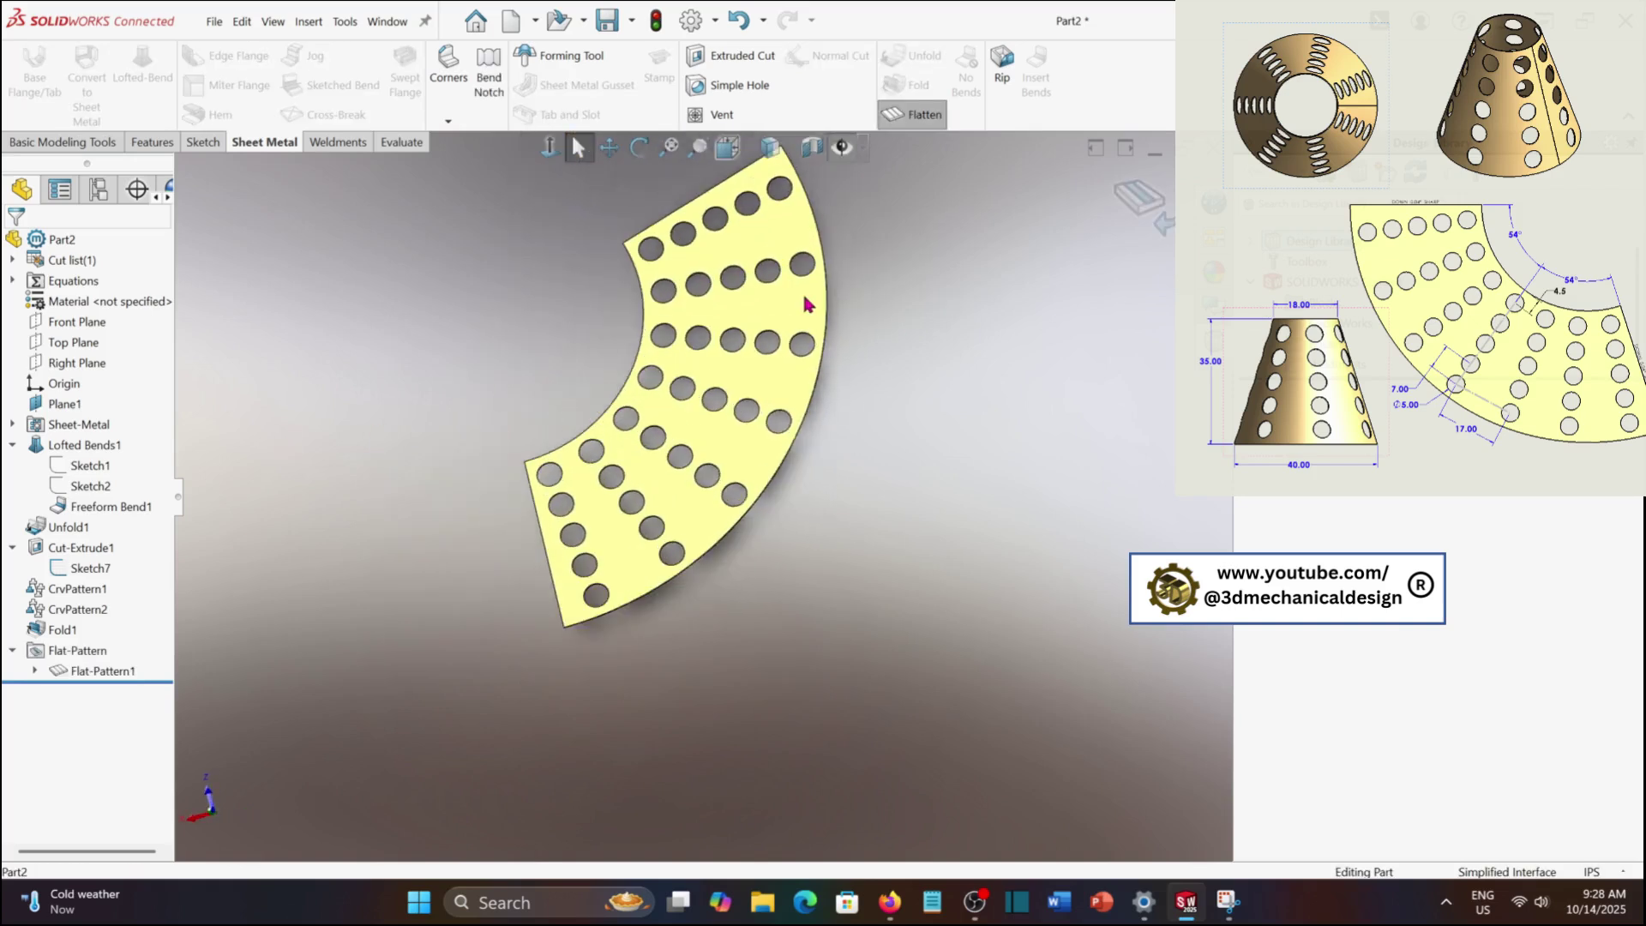
Orbit to face the flat pattern head-on and zoom to fit it
middle_drag(763, 409, 676, 339)
key(f)
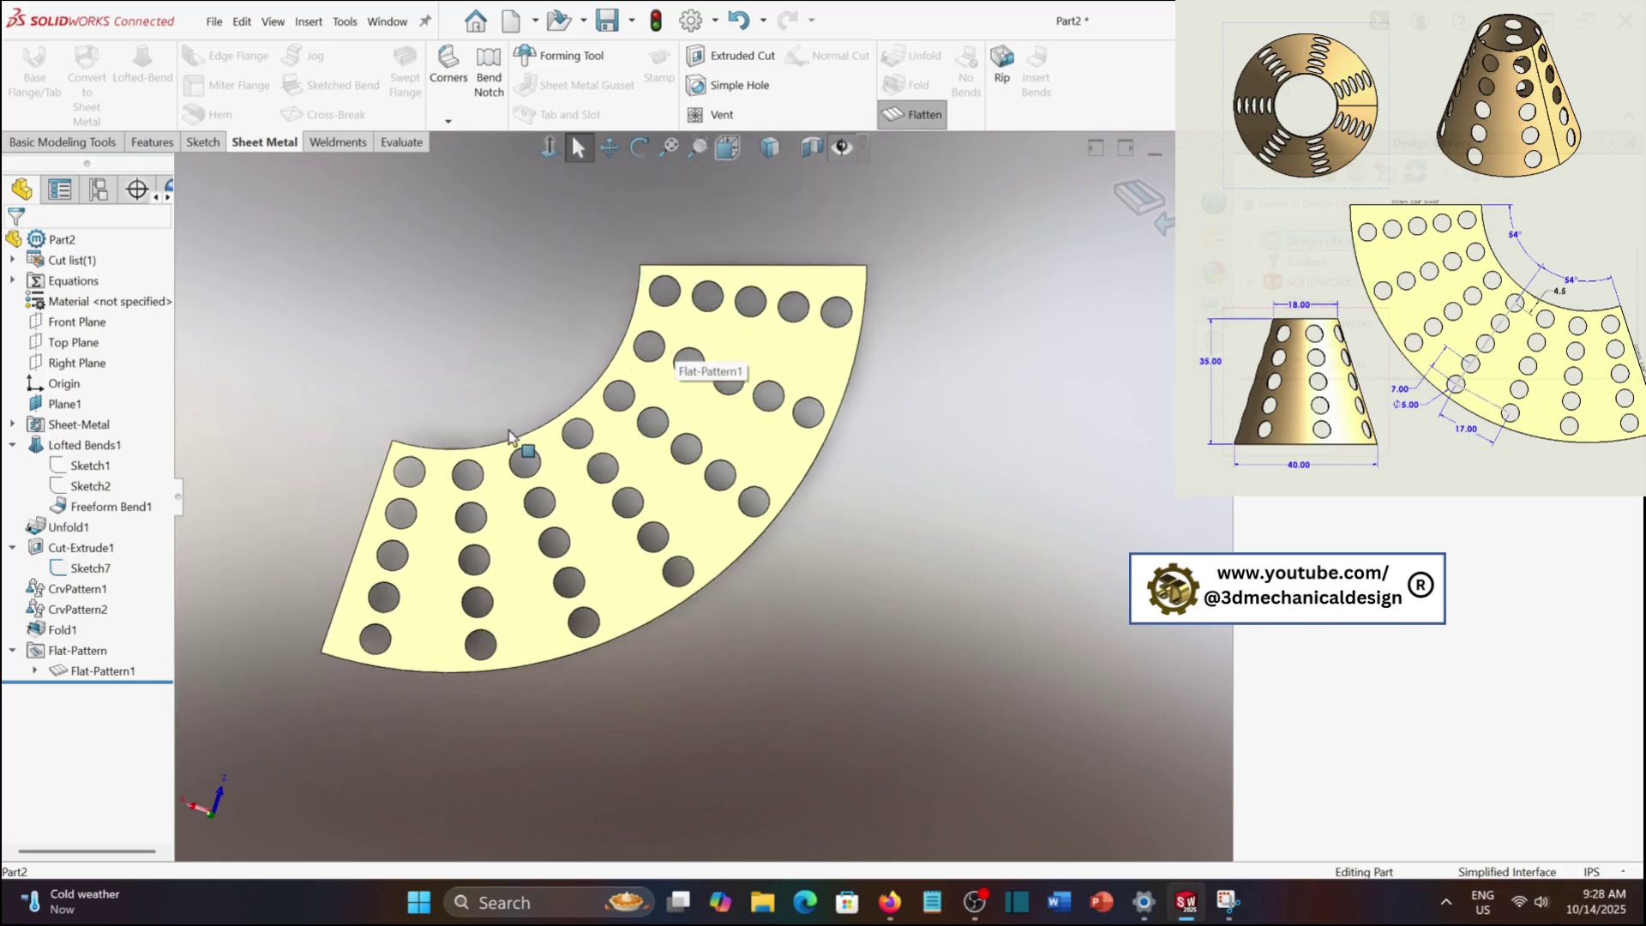